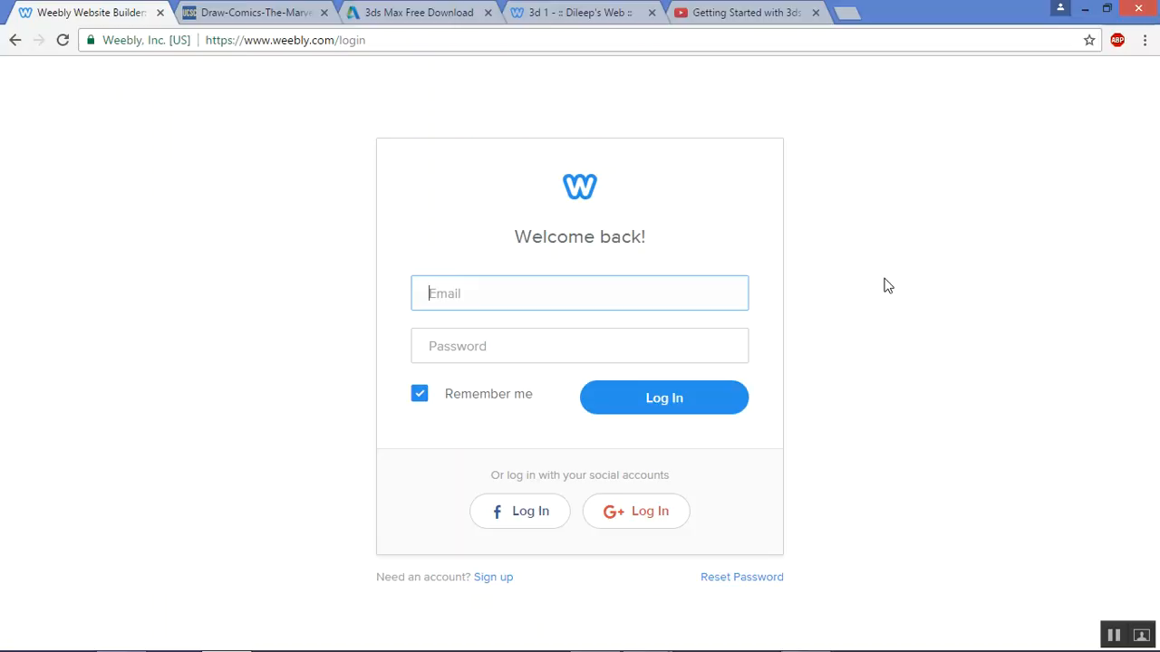
Log in to Weebly with the account e-mail and password
key(Tab)
text(d)
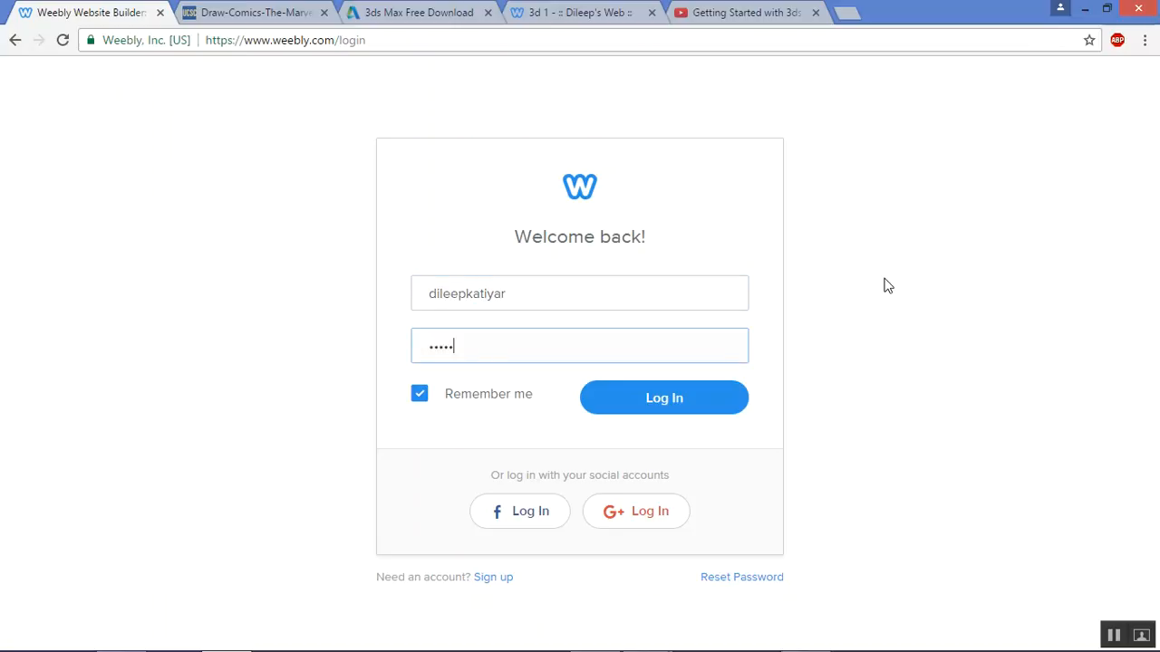
click(661, 399)
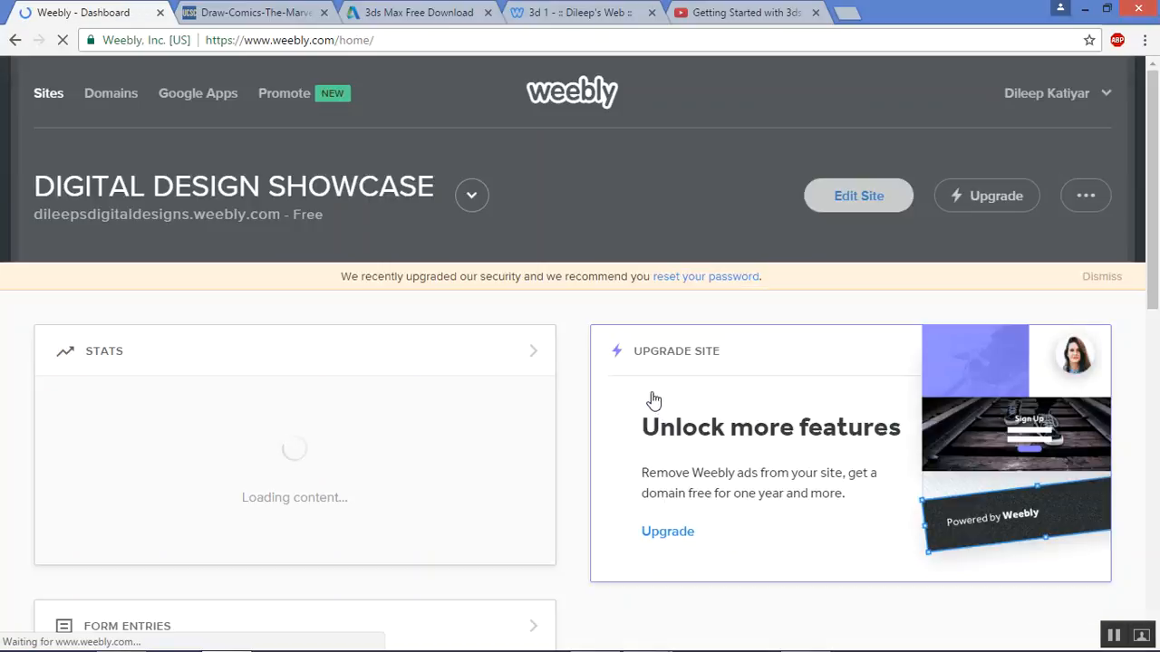
Choose Add Site from the My Sites list to start a new website
click(469, 201)
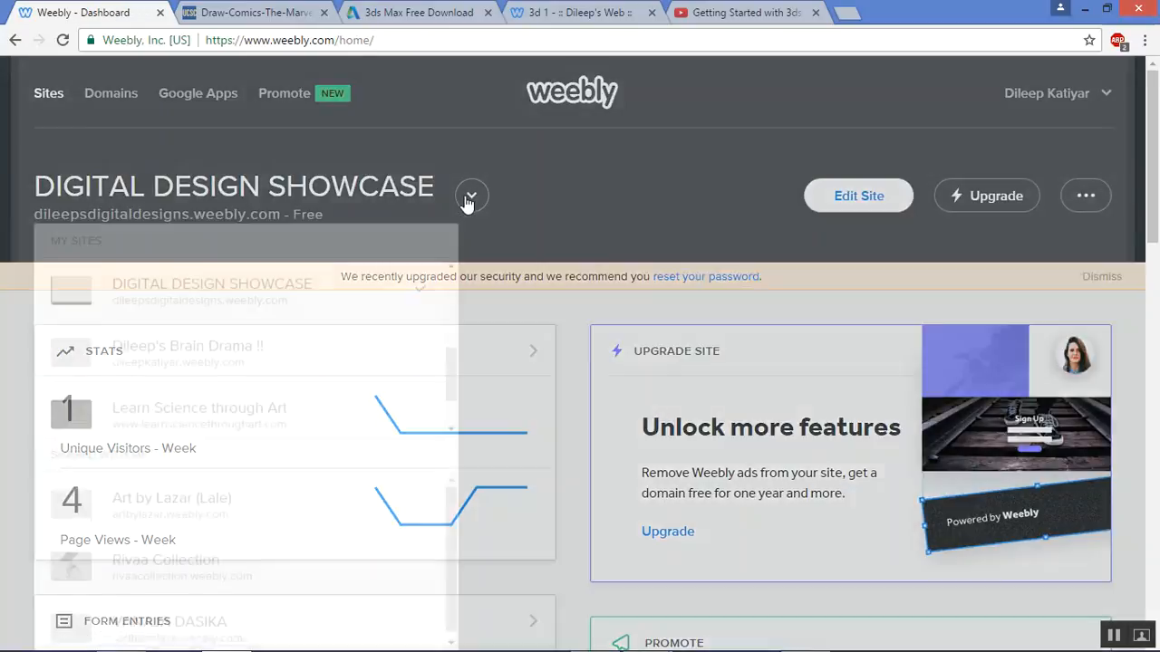
drag(449, 365, 368, 267)
click(142, 299)
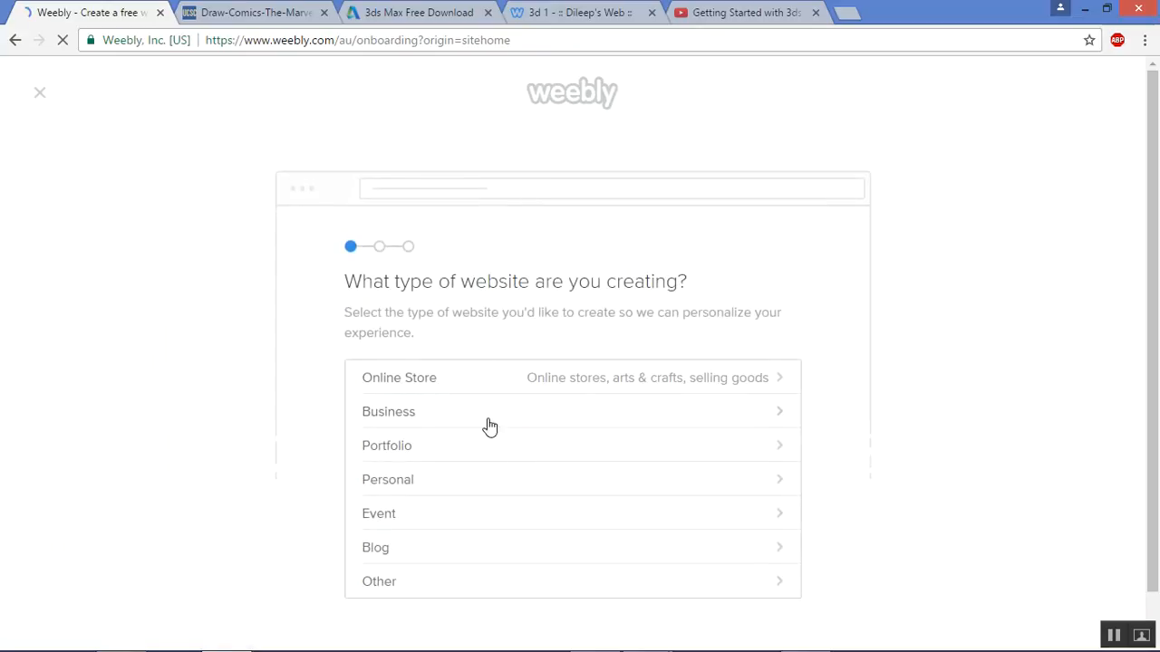
Pick Business as the site type, name it 'Grade 7 Course', and continue
scroll(968, 456, down, 1)
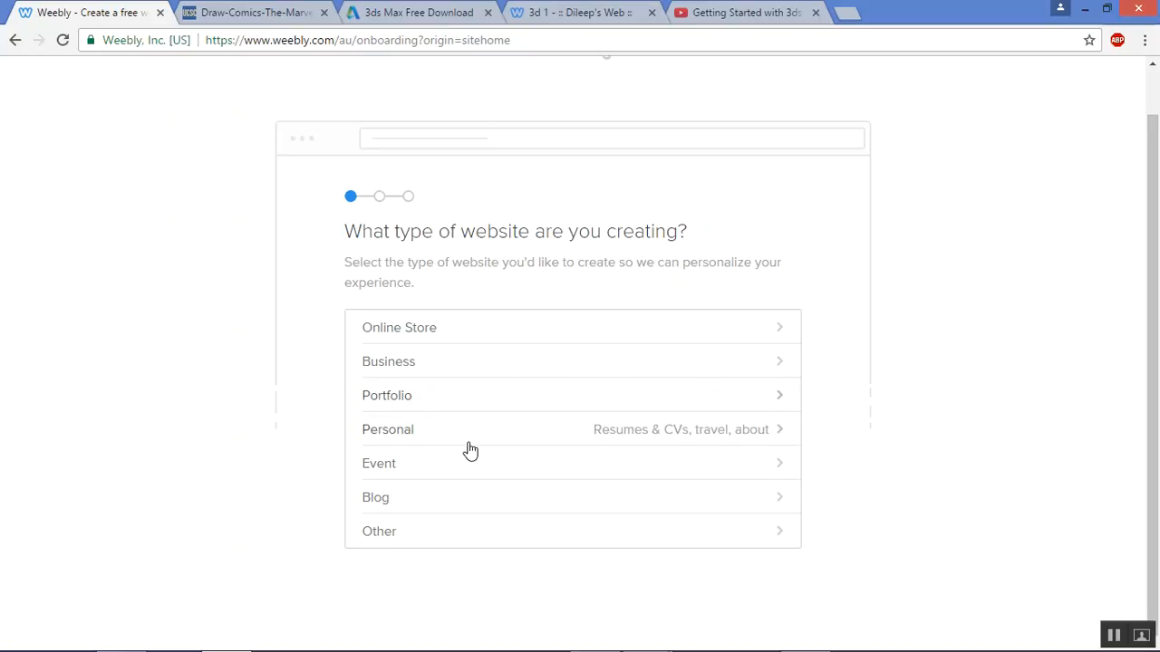
click(470, 364)
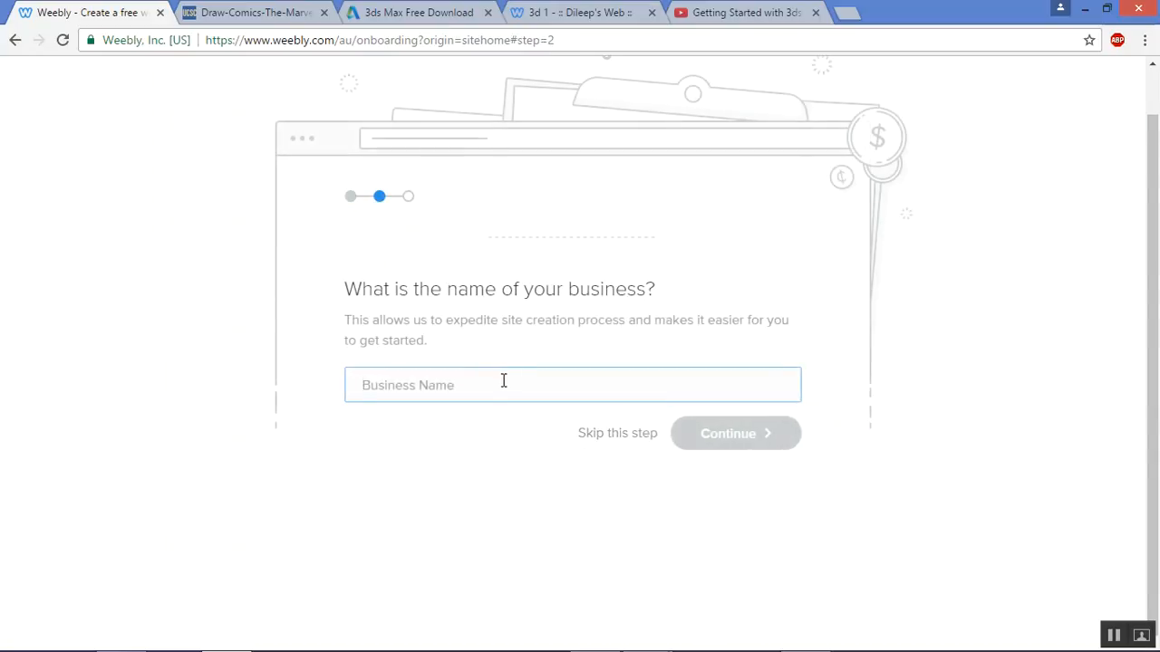
text(Grade 7)
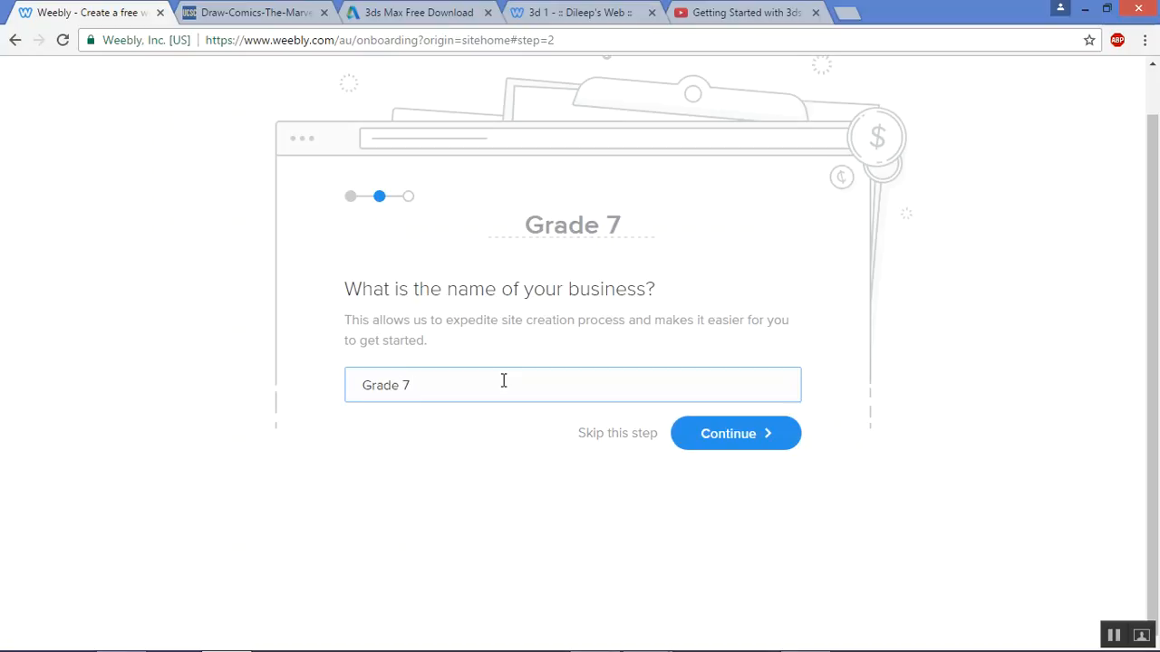
text( Course)
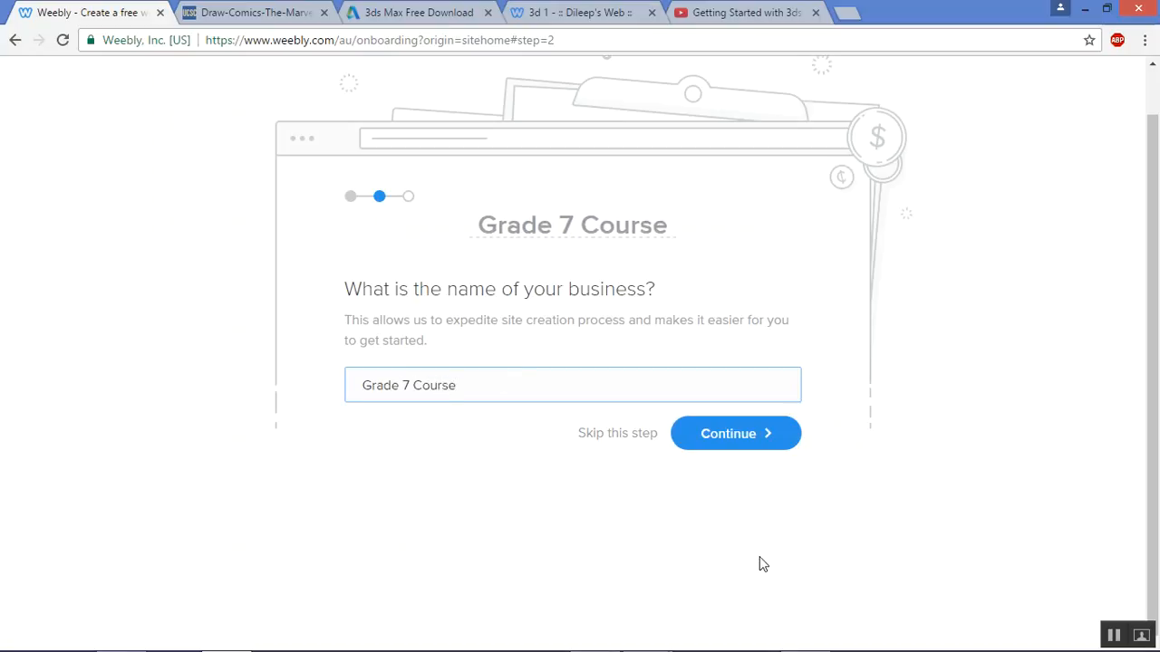
click(725, 439)
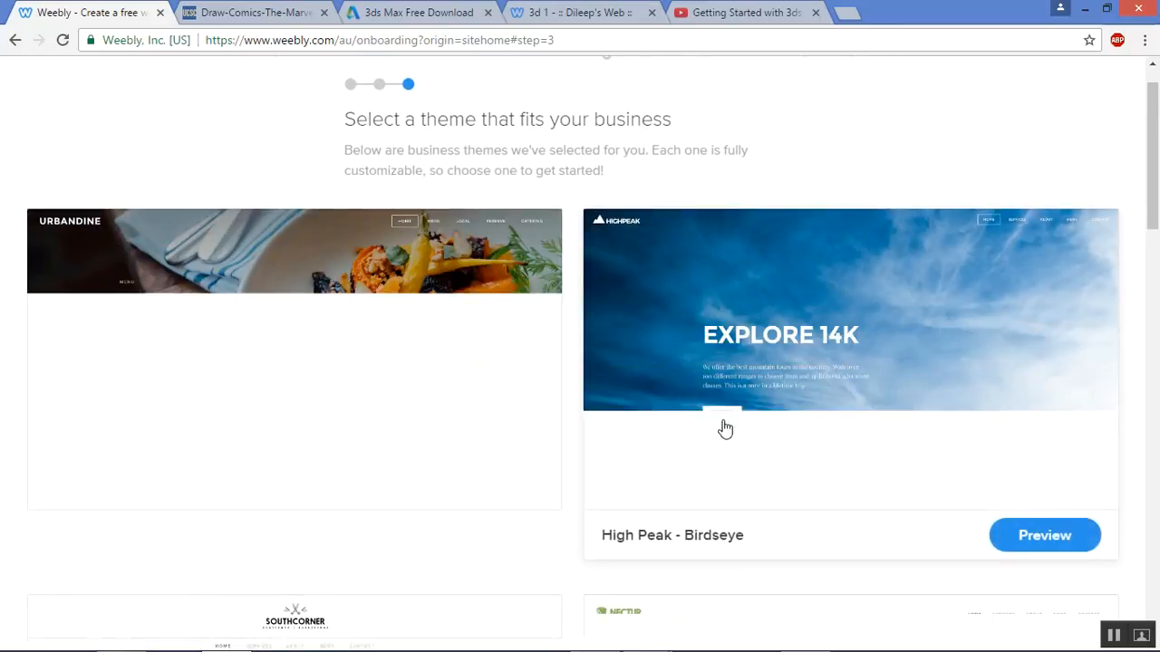
Scroll through the business themes and preview Sol de Terrace - Paper
scroll(783, 474, down, 2)
scroll(784, 475, down, 9)
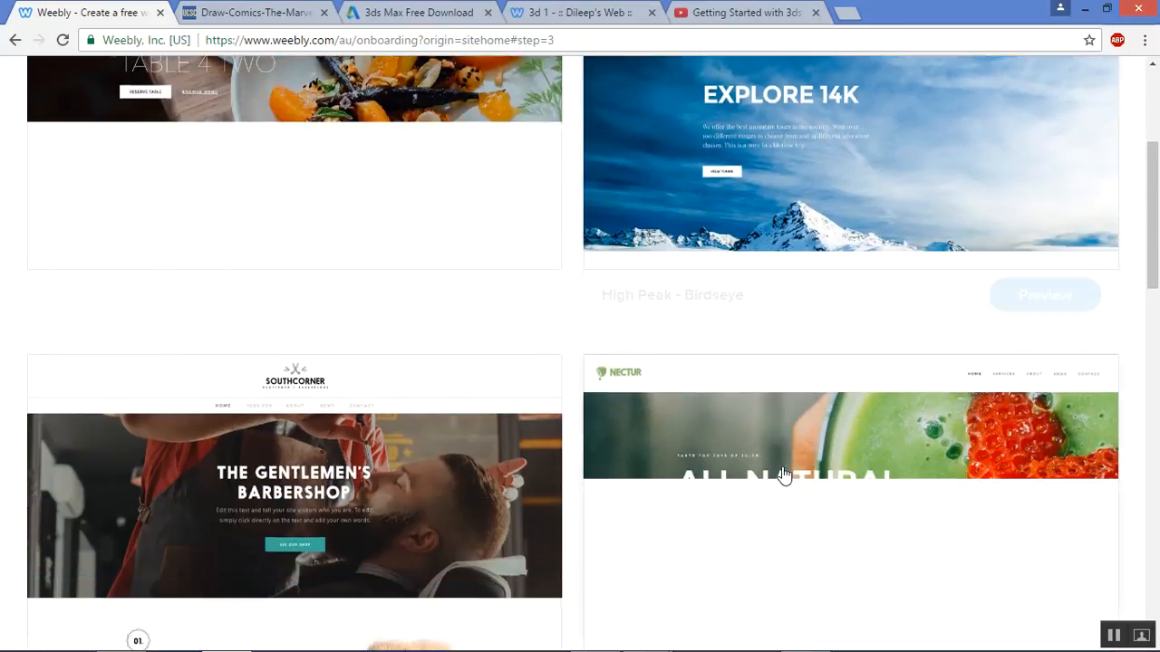
scroll(784, 474, down, 4)
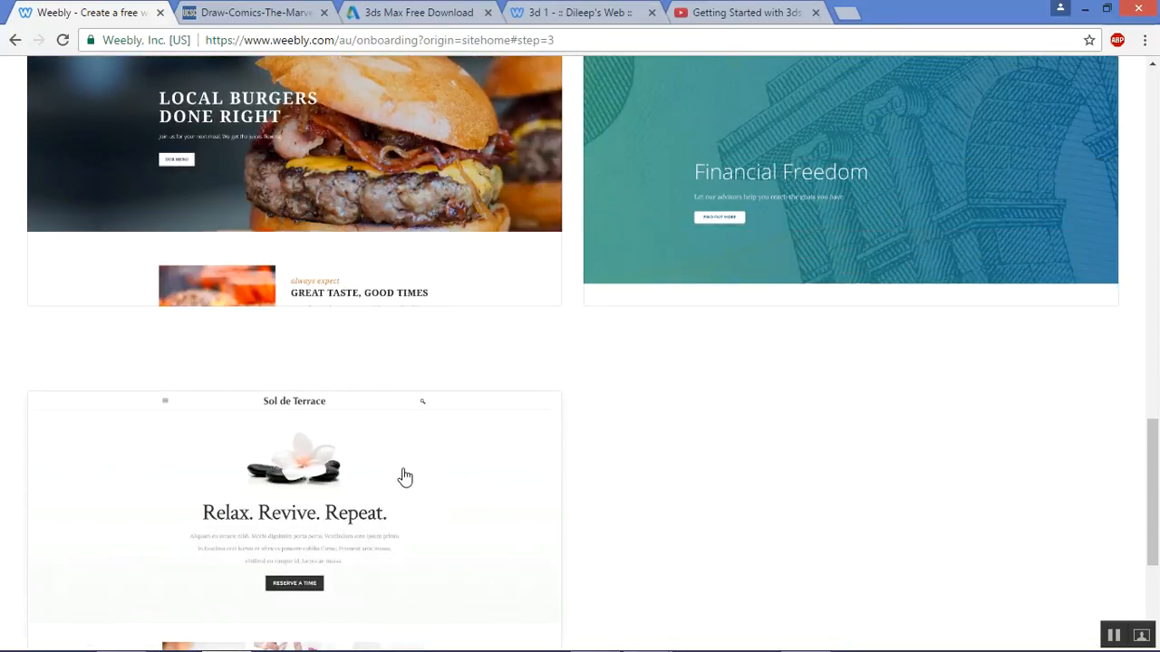
scroll(453, 422, down, 2)
scroll(457, 422, down, 2)
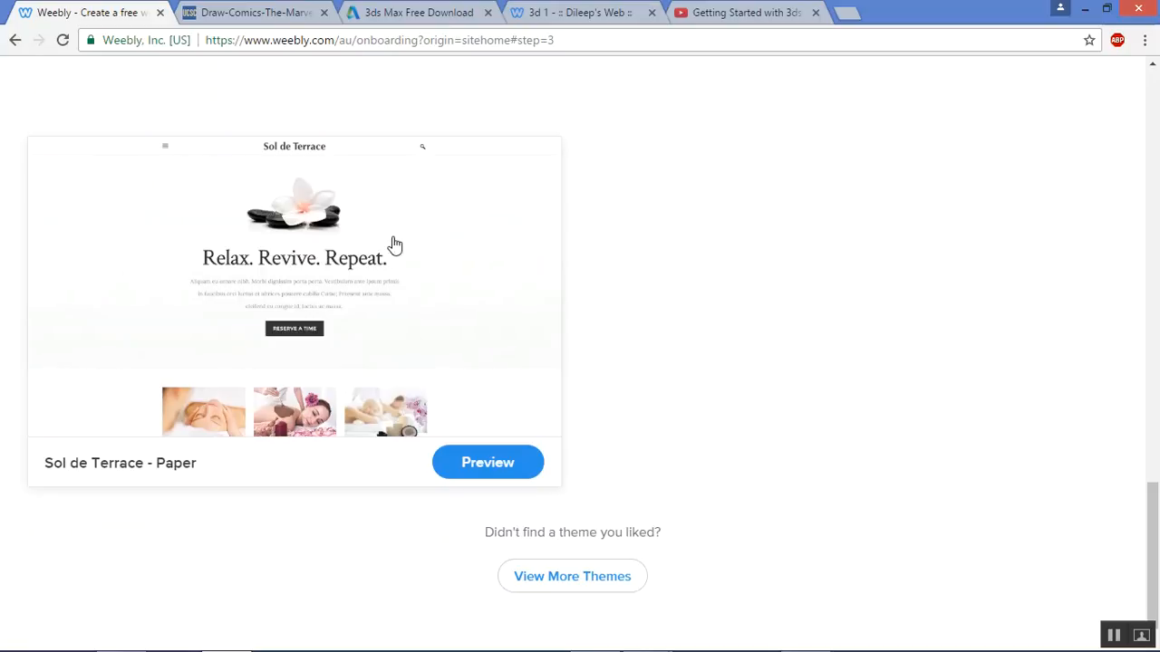
scroll(435, 257, down, 1)
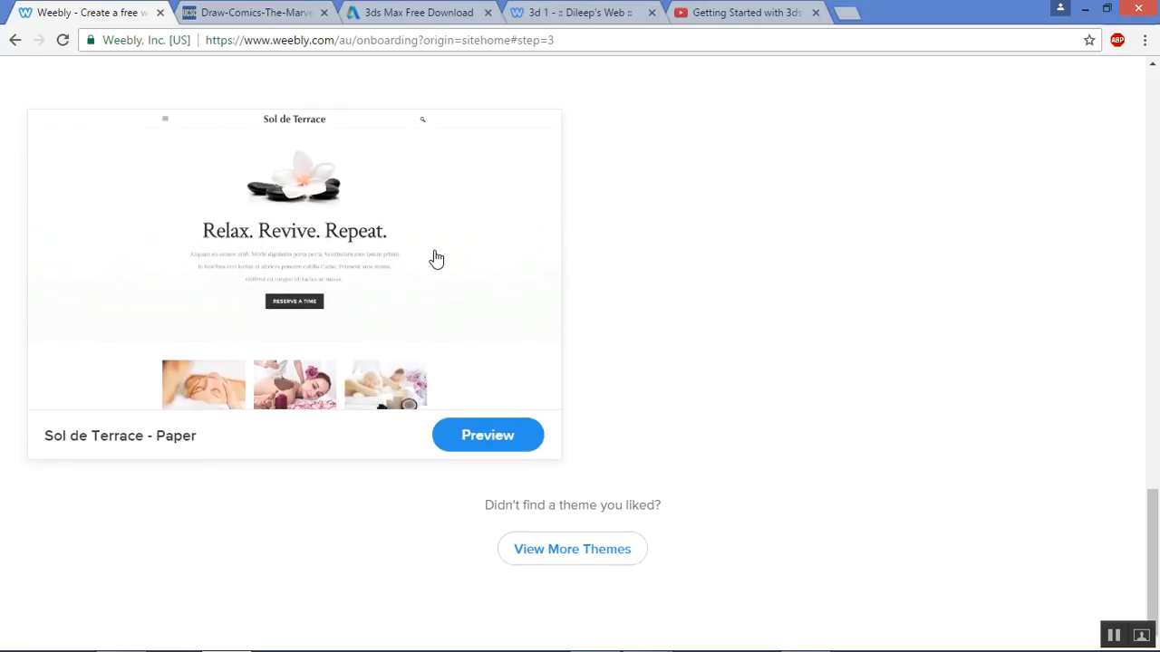
click(436, 260)
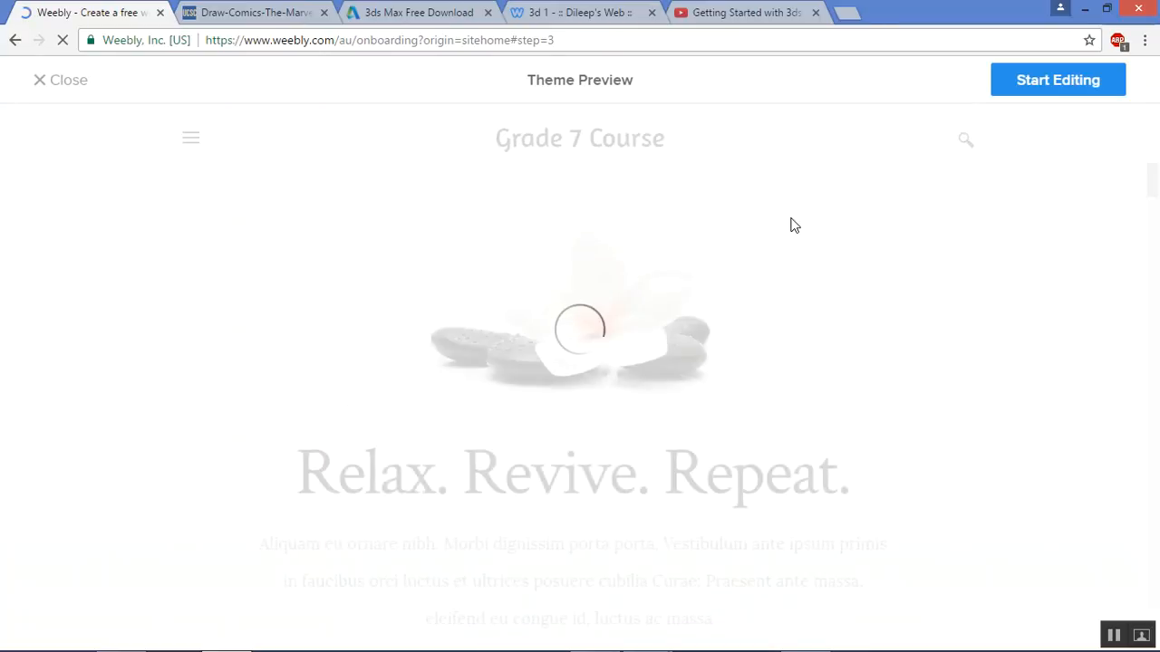
Start editing with this theme using the free Grade7Demo.weebly.com subdomain
click(1042, 91)
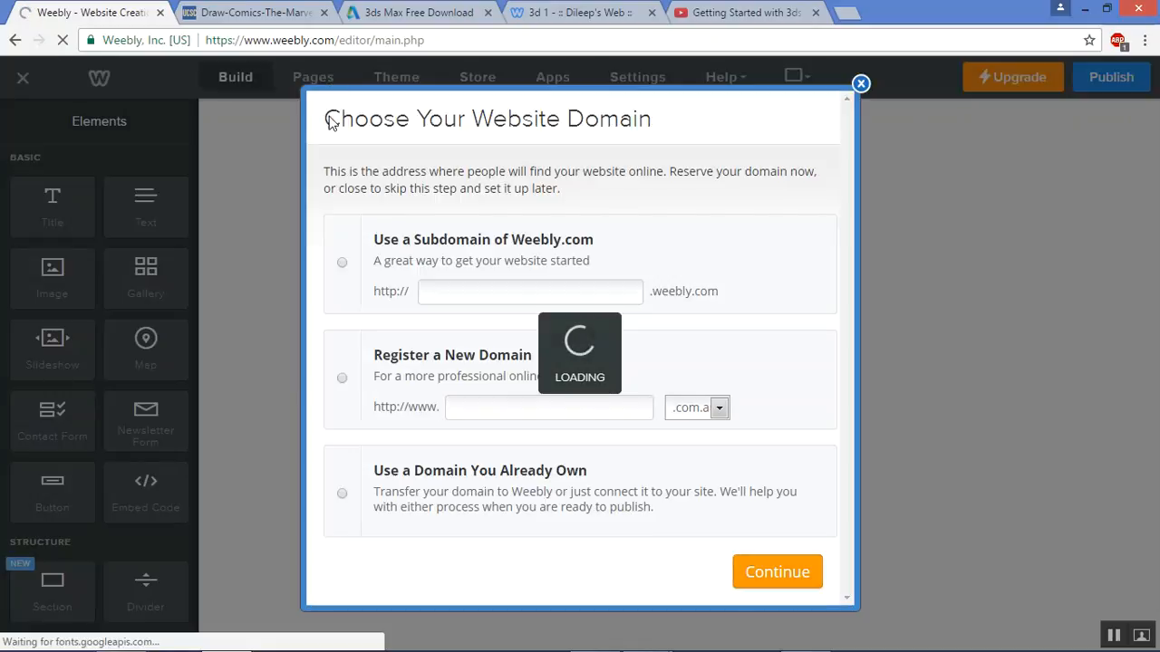
click(342, 263)
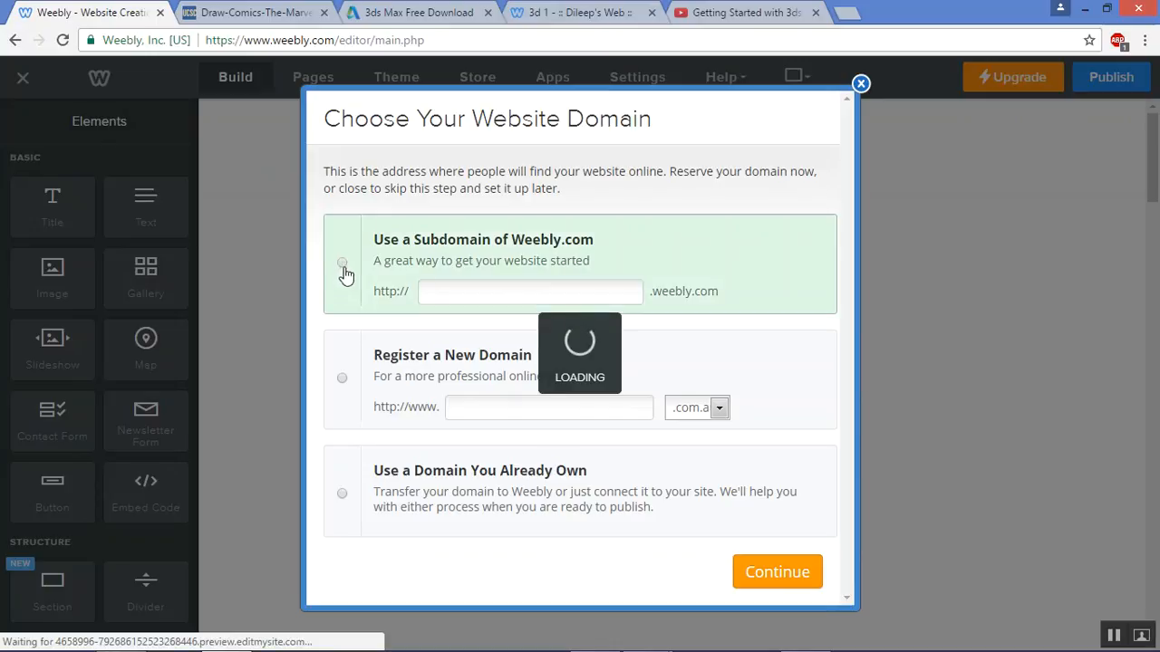
click(458, 289)
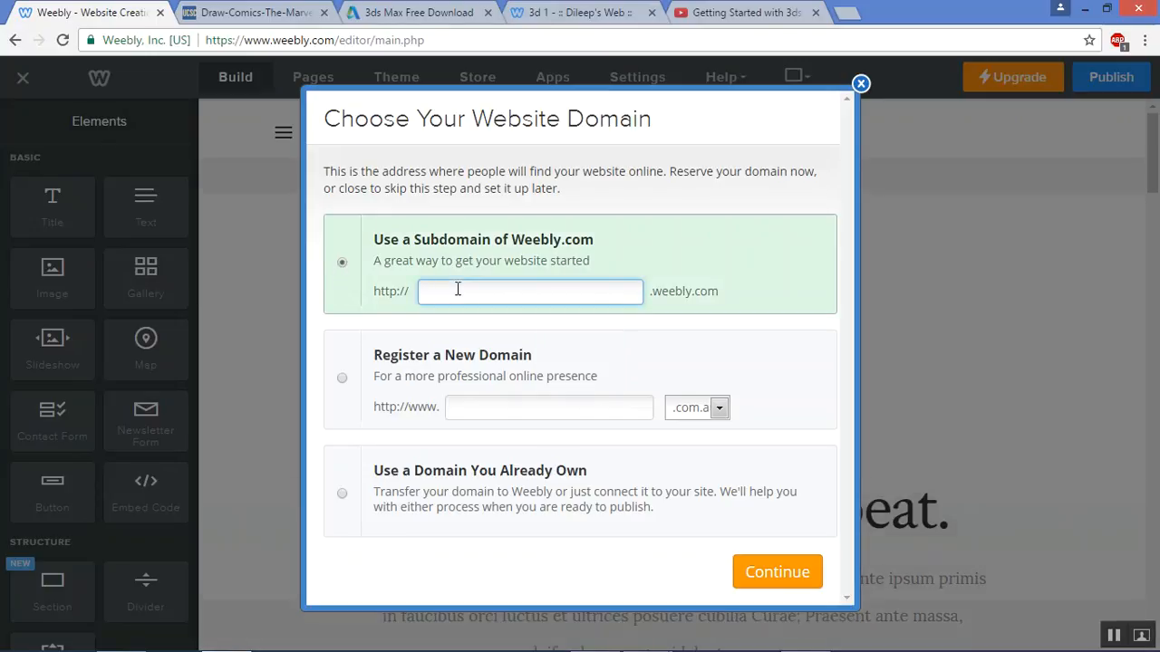
text(Grade7Demo)
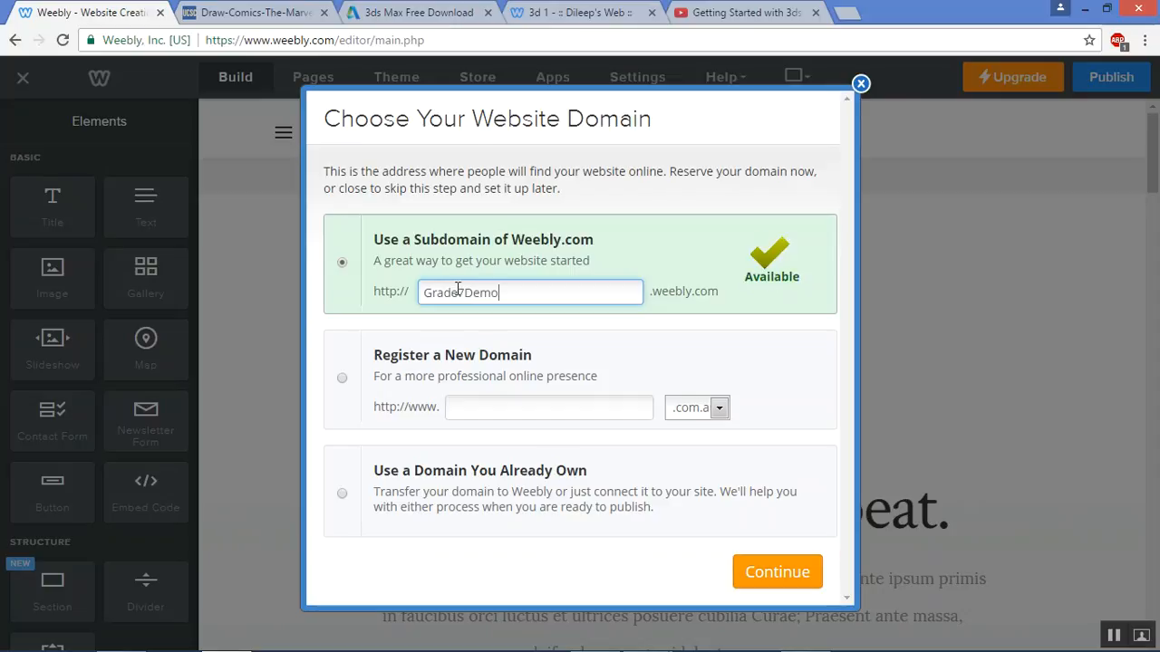
click(800, 575)
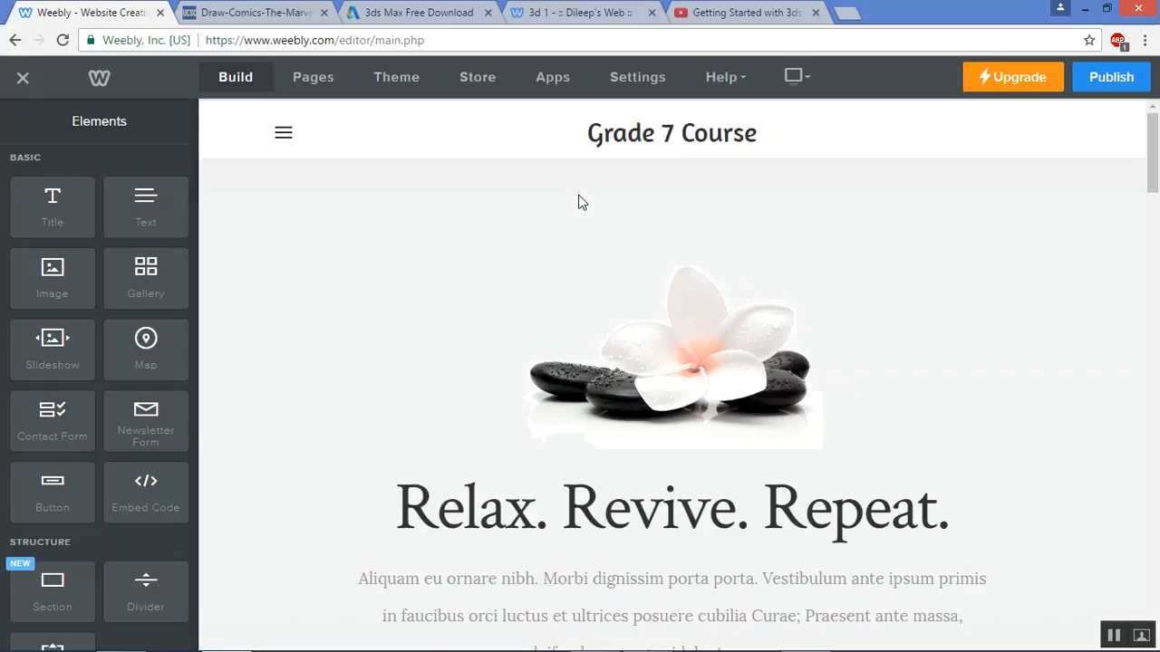
Replace the current theme with Nectur - PurpleHaze from the theme gallery
click(282, 134)
click(289, 134)
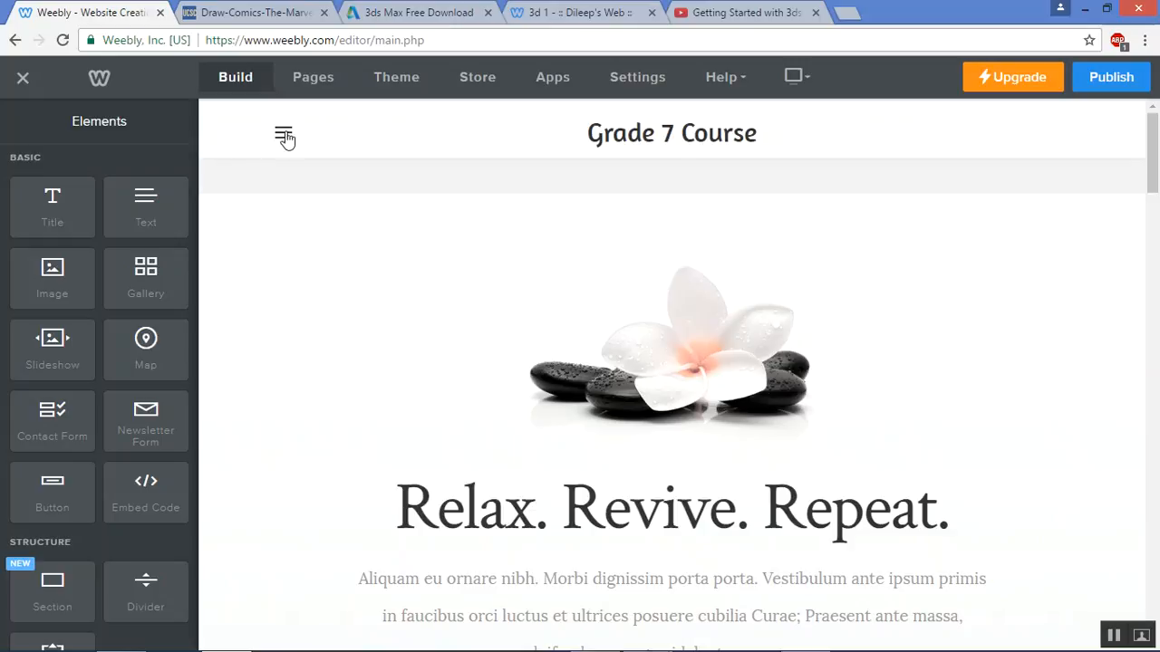
click(395, 91)
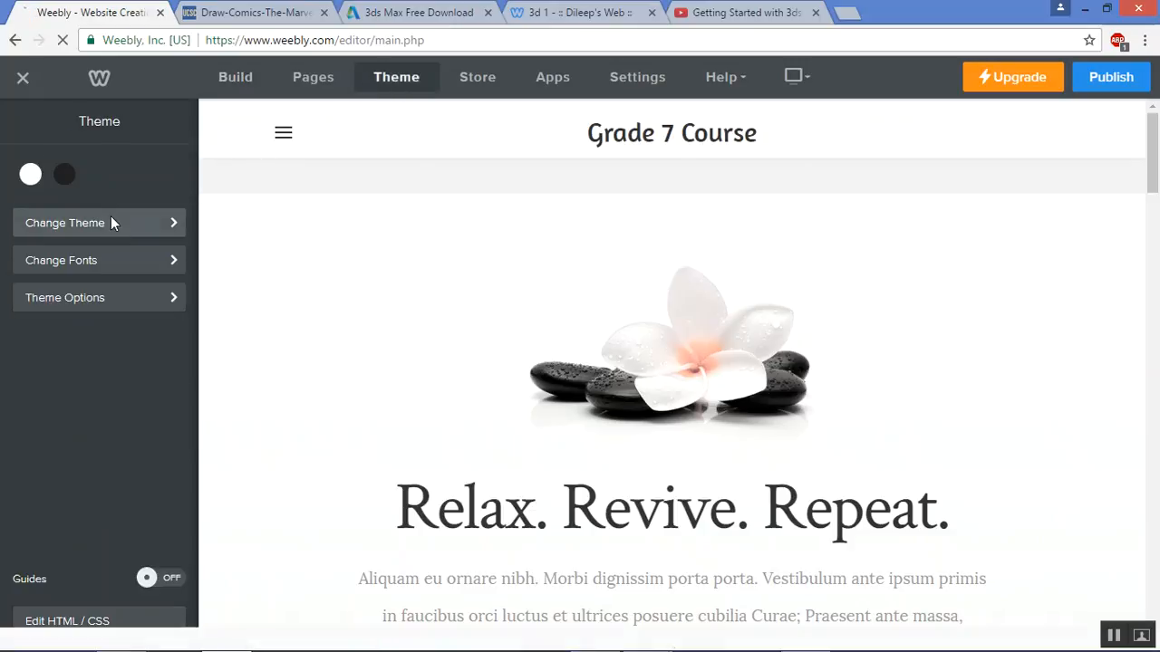
click(111, 221)
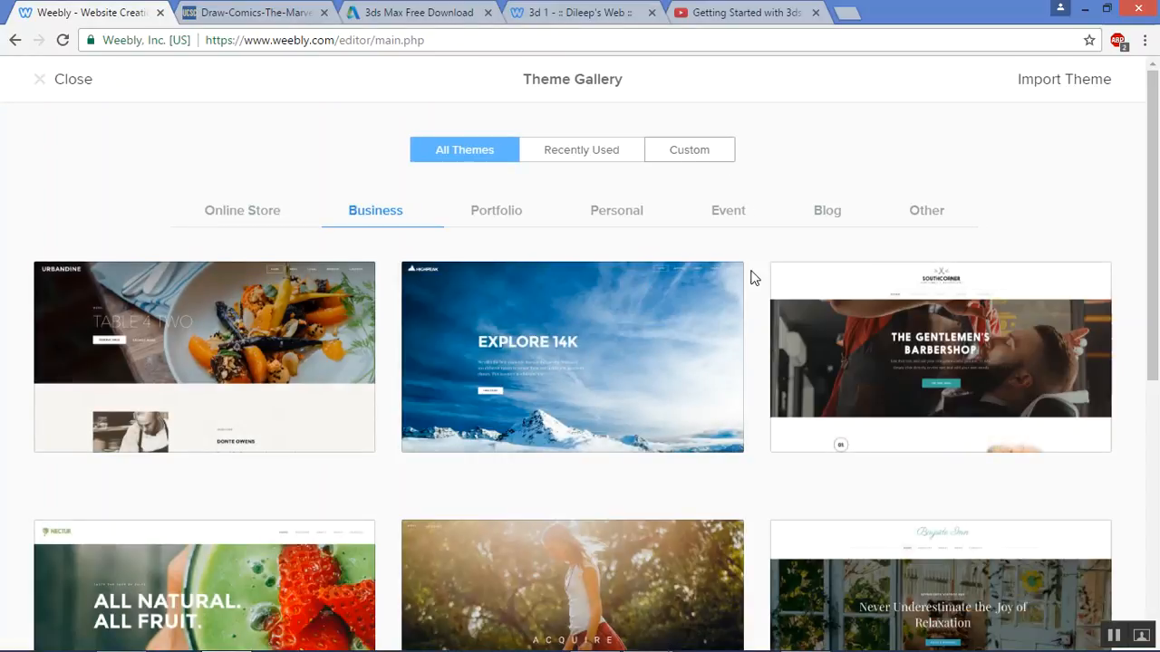
scroll(792, 380, down, 5)
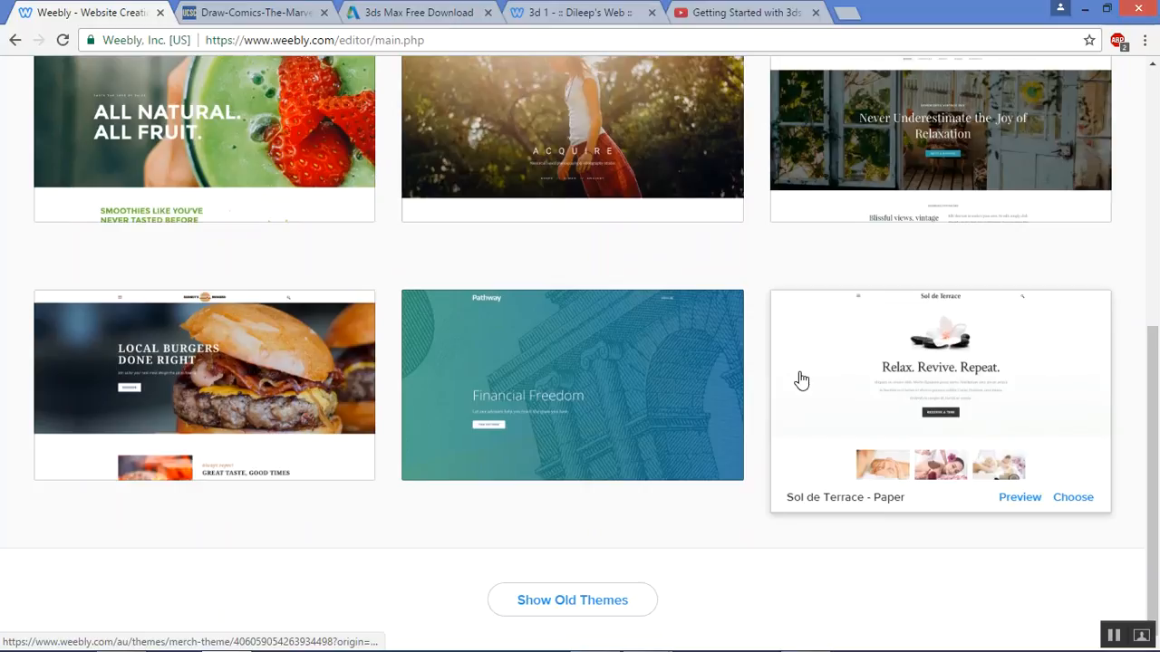
scroll(288, 364, up, 1)
scroll(290, 360, down, 1)
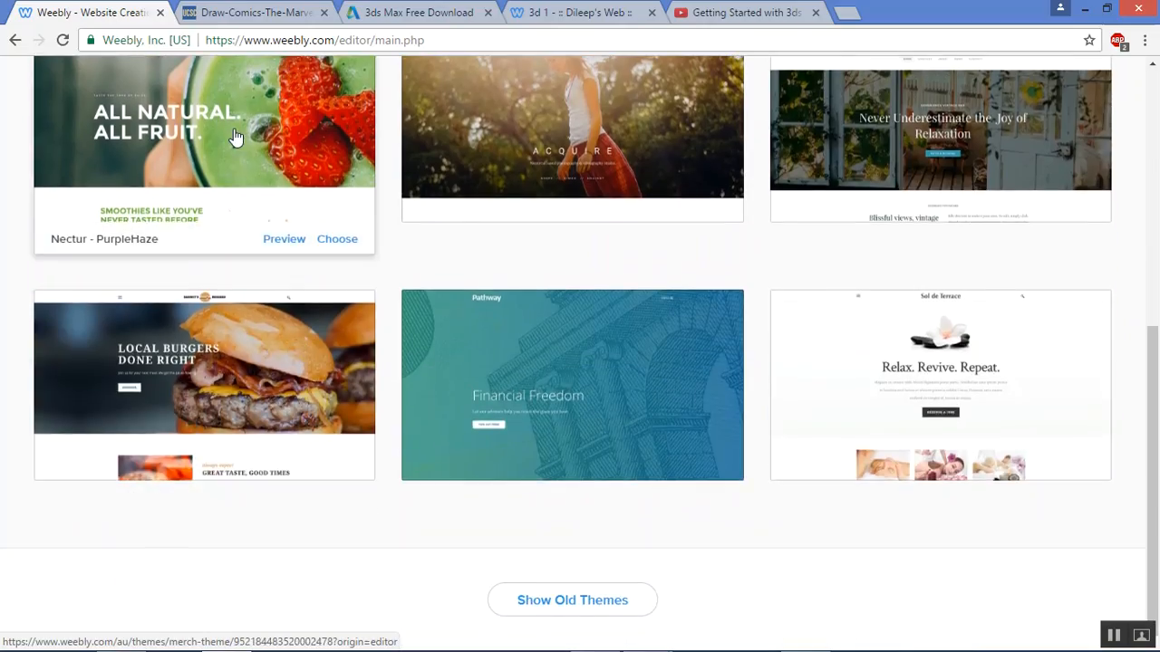
click(234, 136)
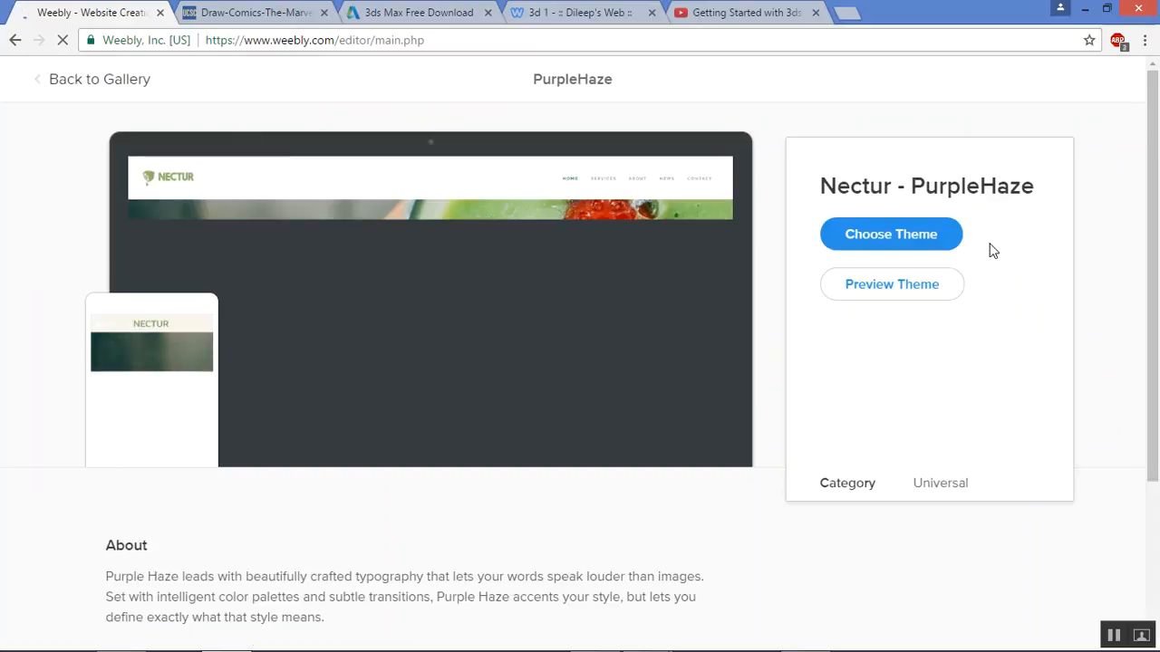
click(928, 232)
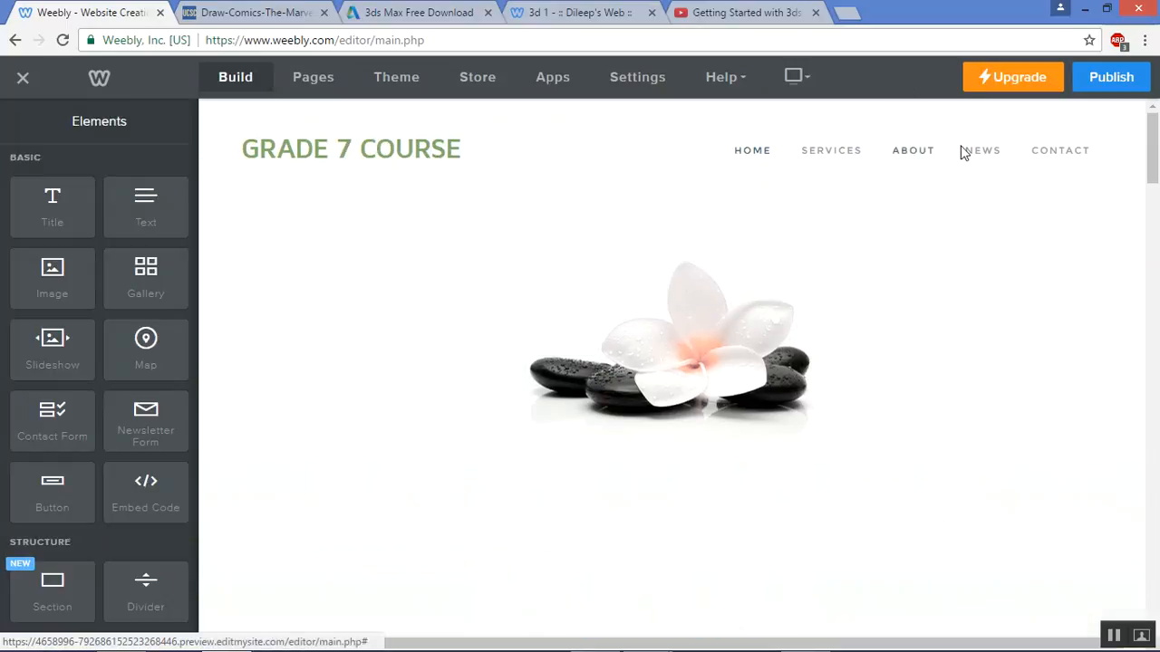
Preview the site and its hamburger menu on mobile, then return to desktop view
click(802, 86)
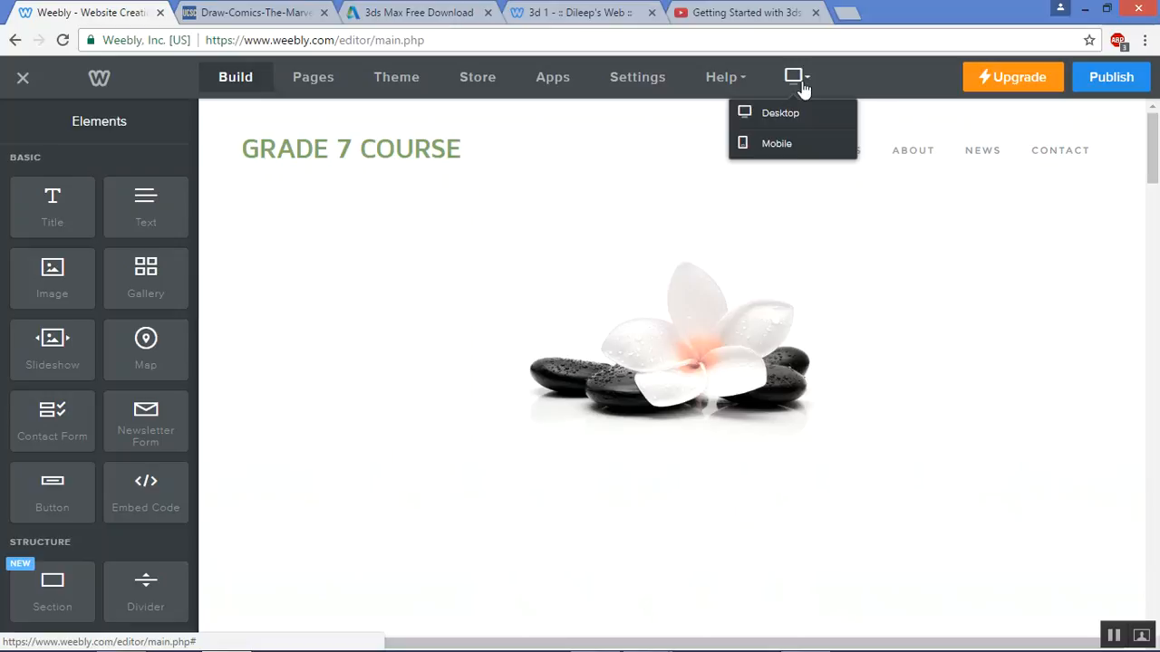
click(776, 145)
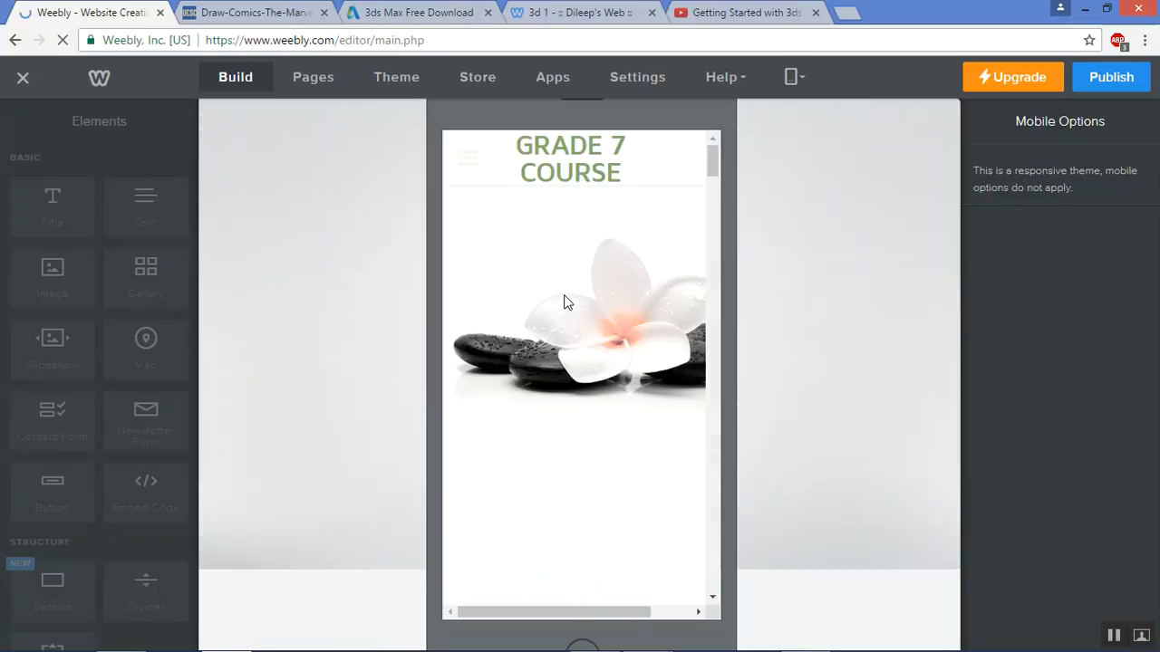
scroll(565, 308, down, 1)
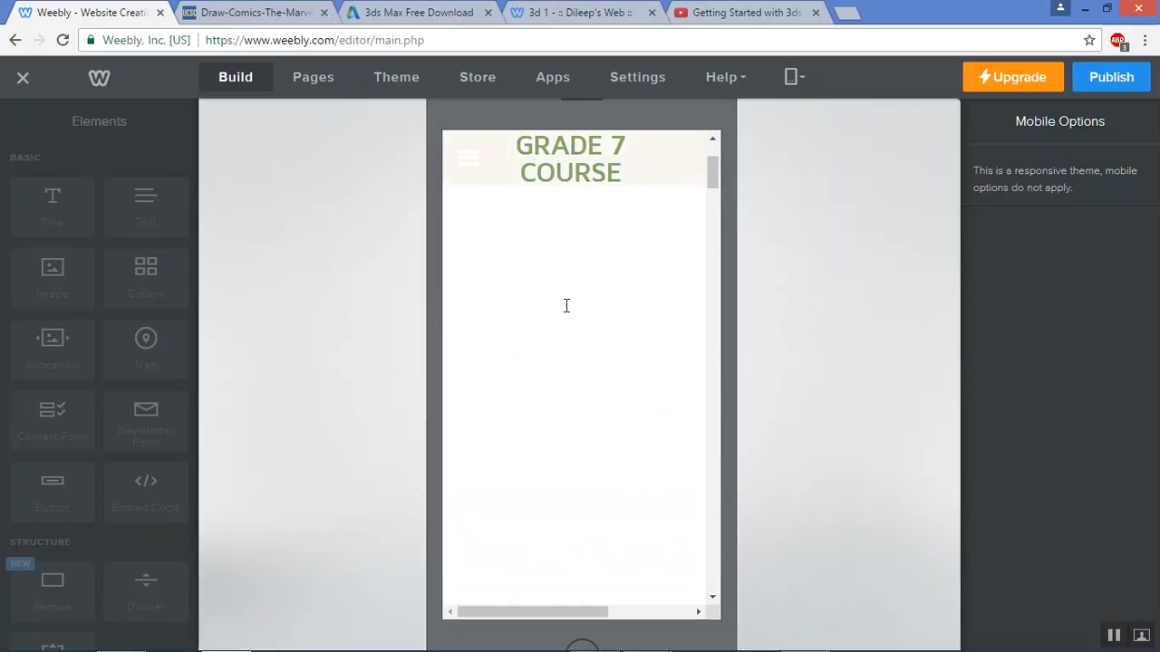
scroll(564, 317, down, 3)
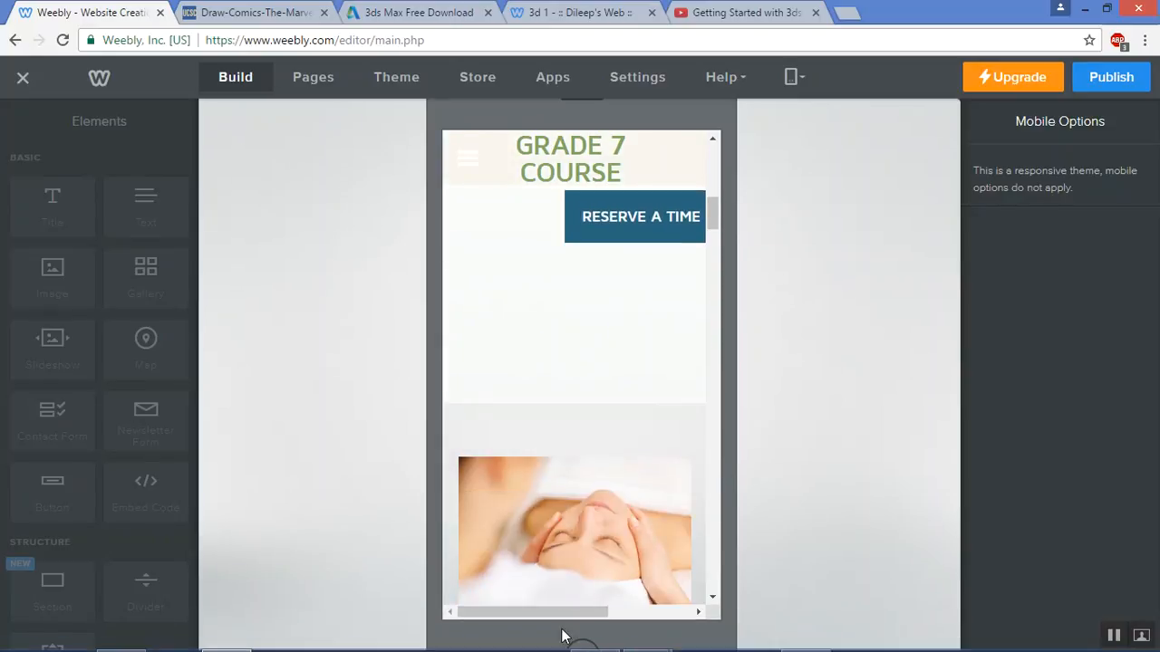
mouse_move(591, 624)
scroll(598, 358, up, 5)
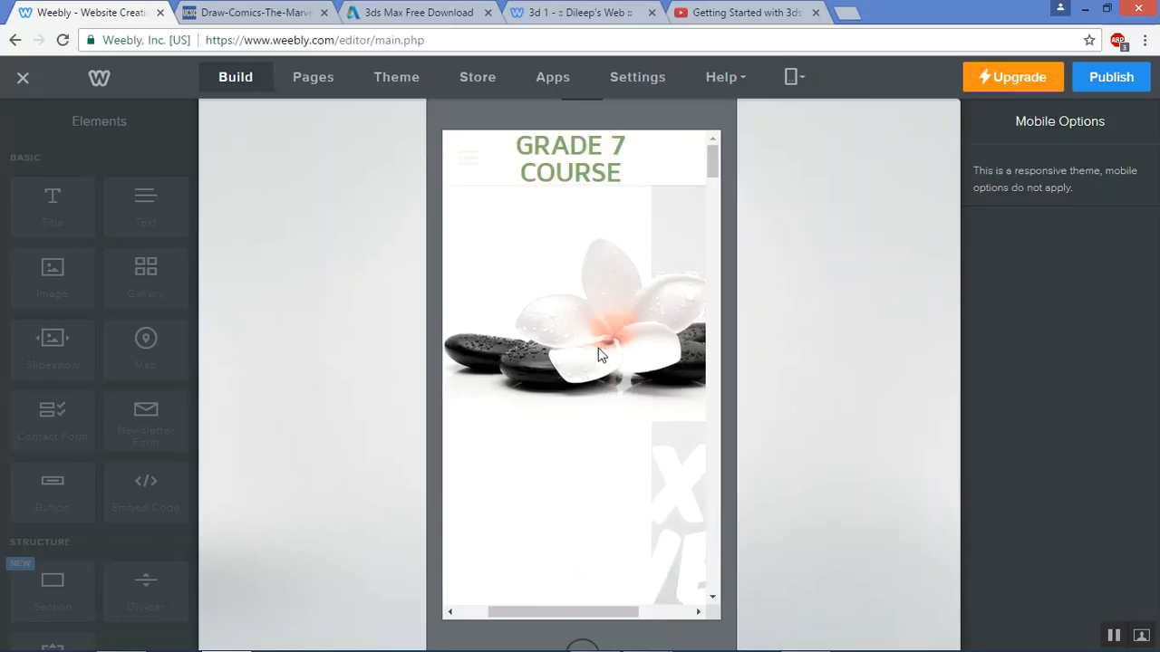
click(465, 168)
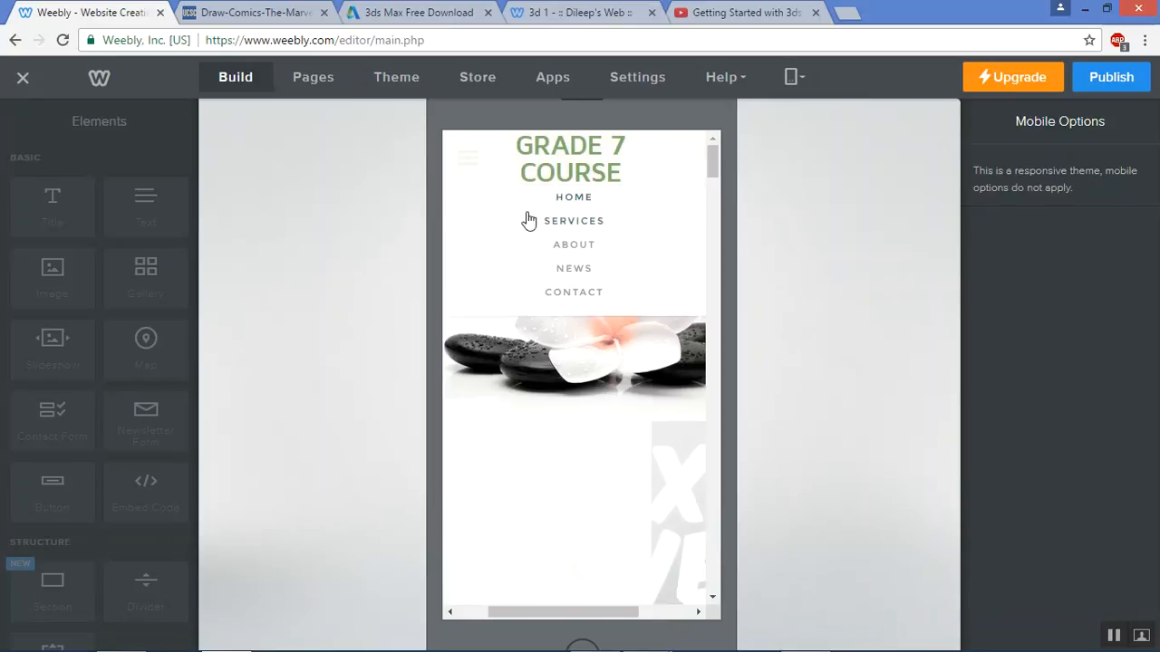
click(794, 77)
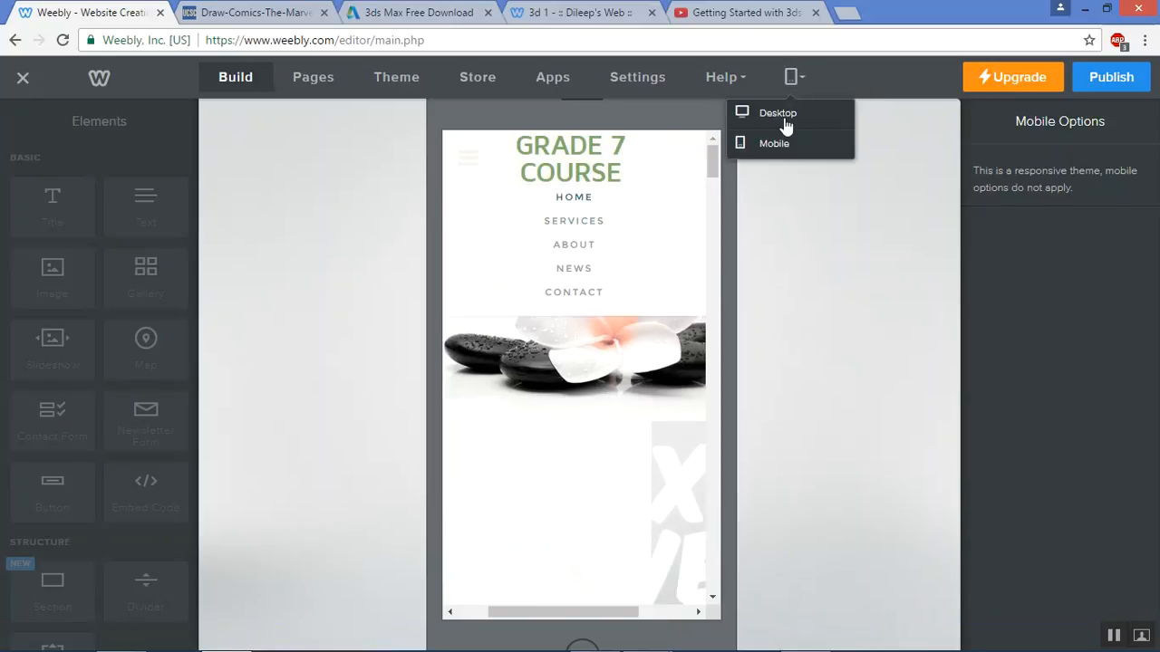
click(785, 119)
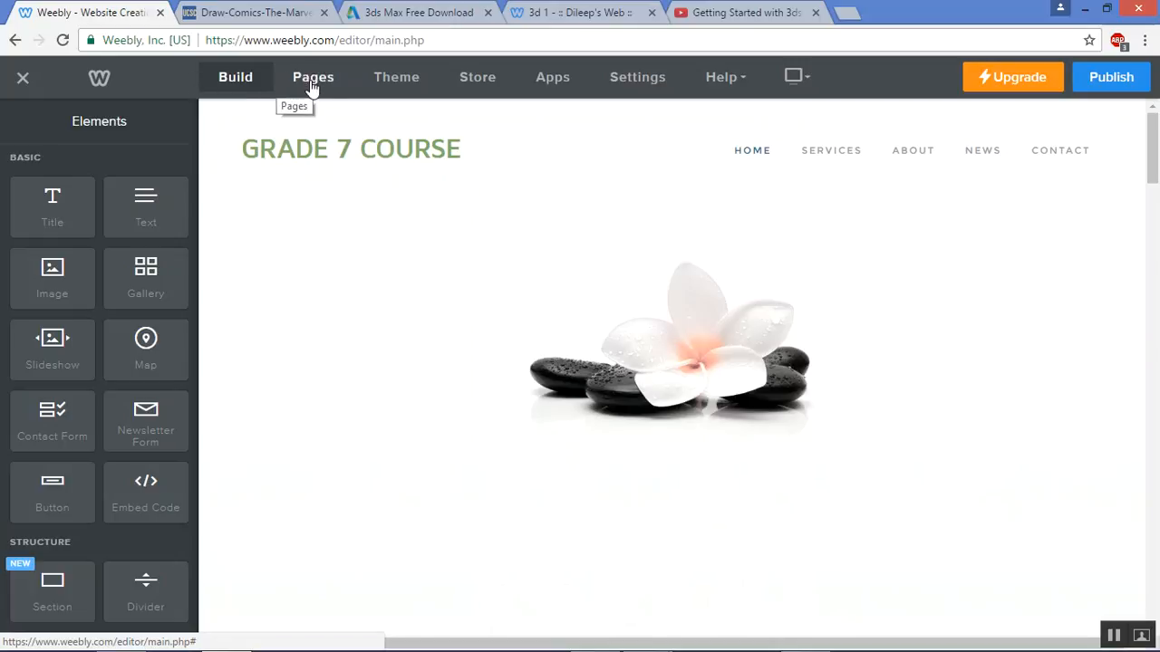
Delete the Services and About pages from the page list
click(310, 80)
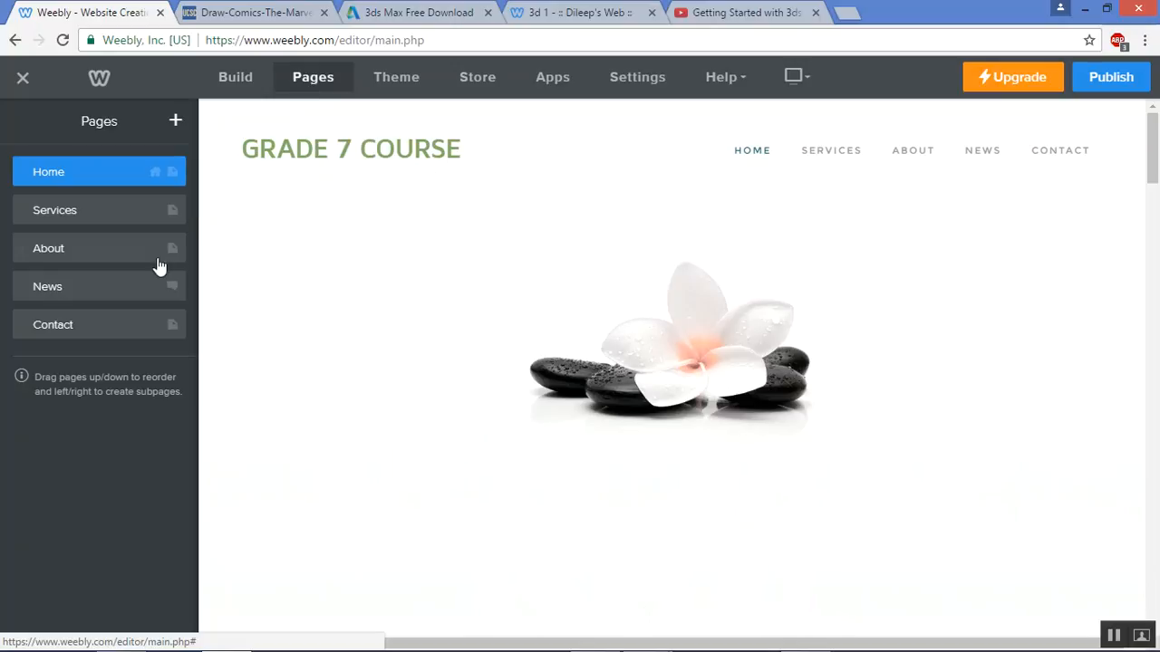
click(120, 210)
click(140, 447)
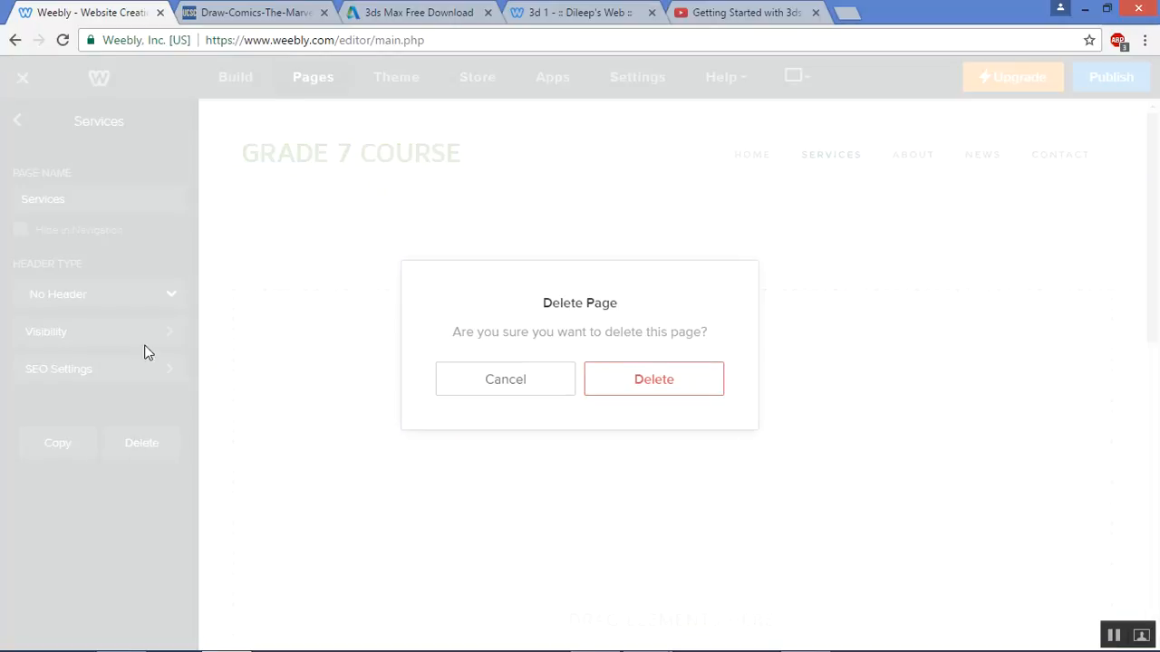
click(650, 380)
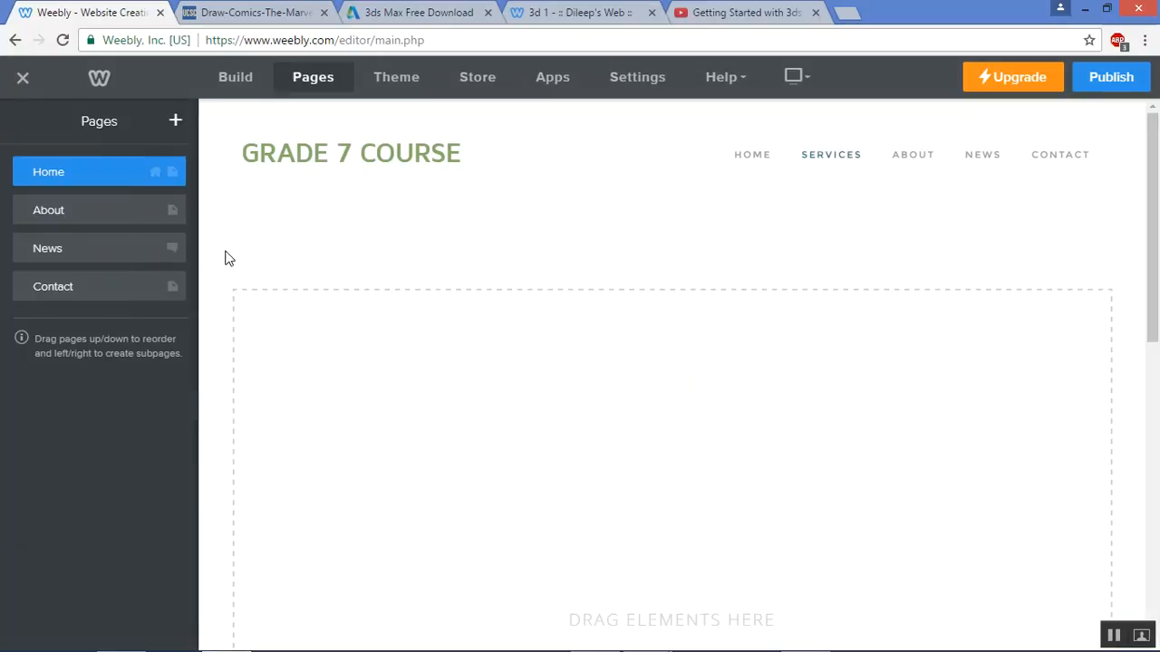
click(122, 218)
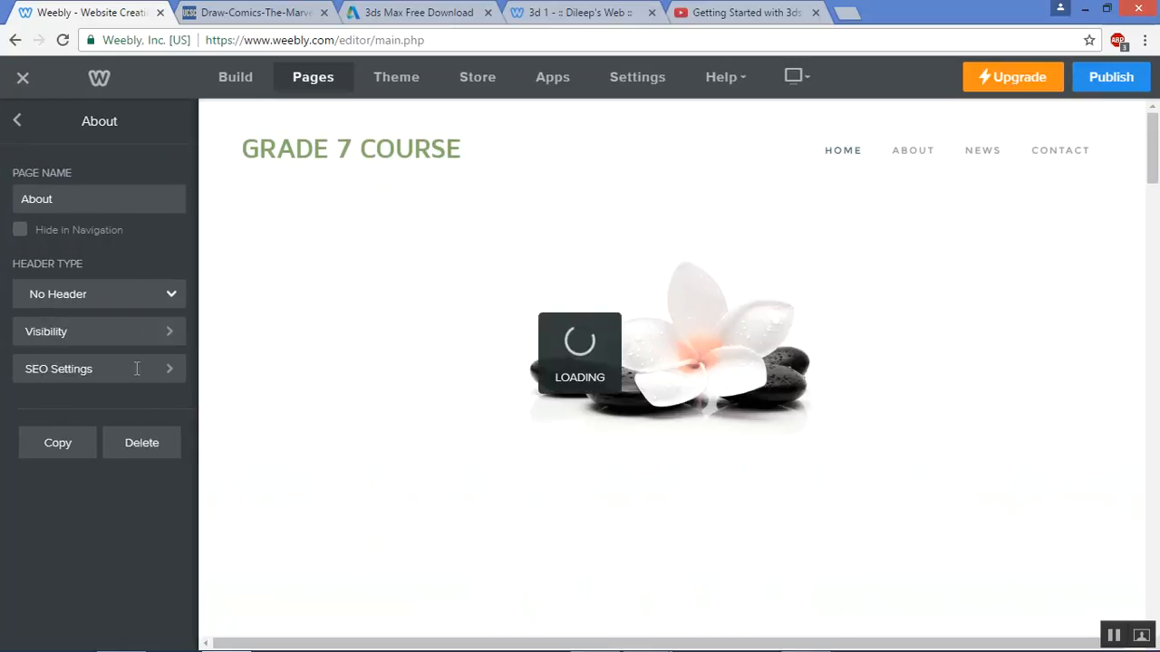
click(141, 438)
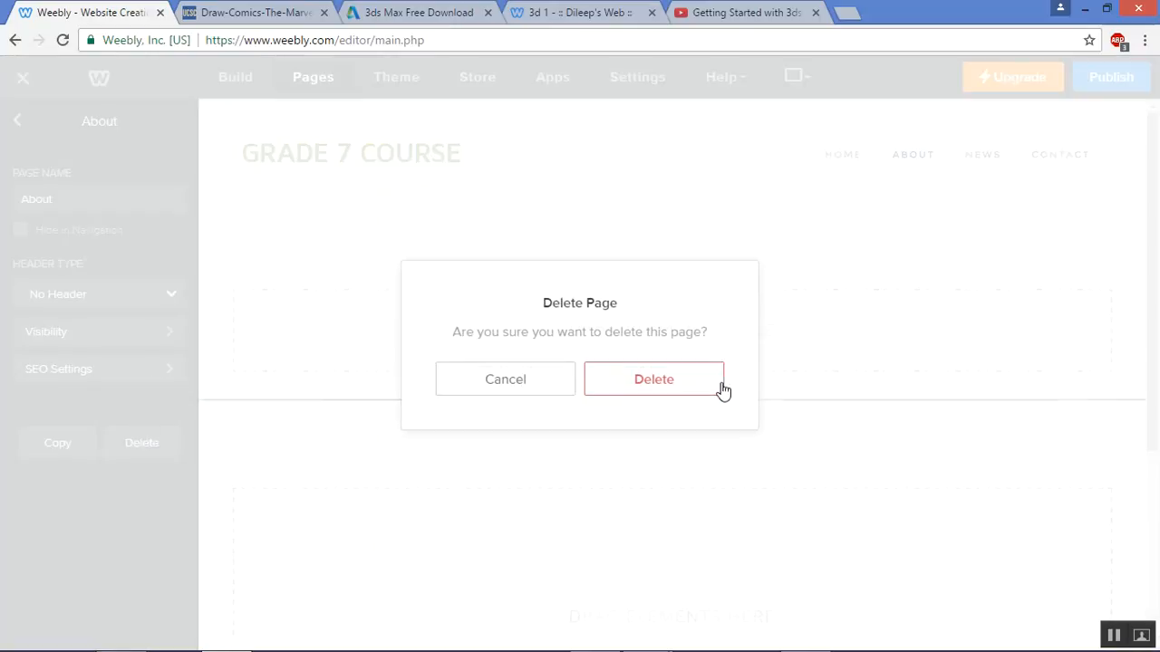
click(720, 390)
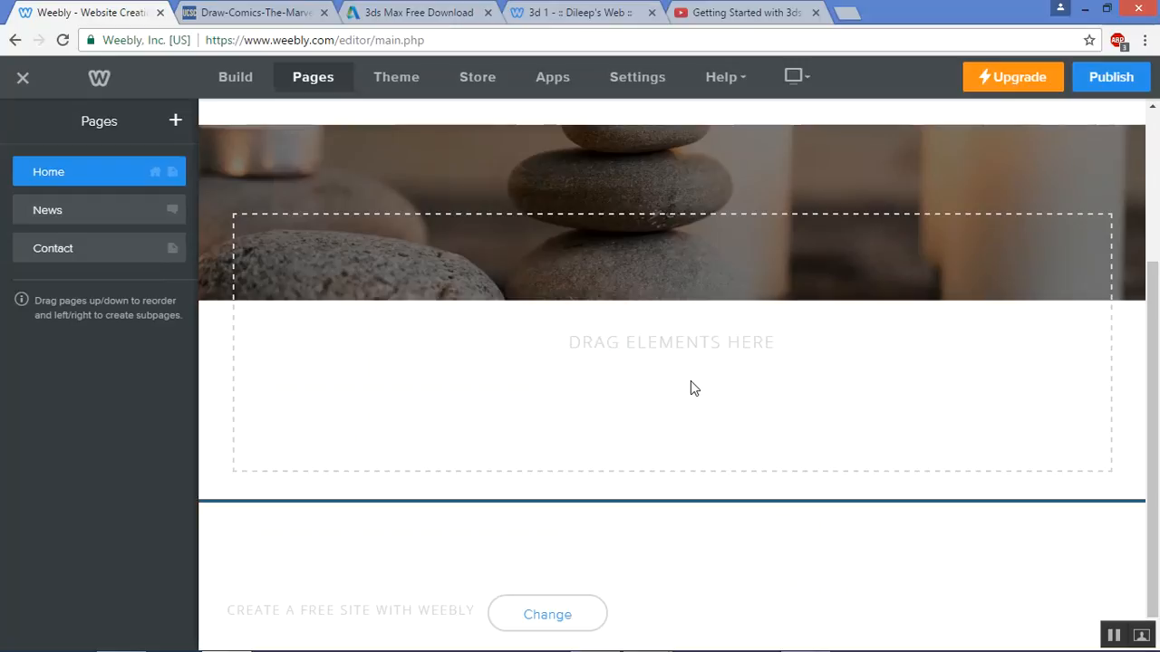
Delete the News and Contact pages, leaving only Home
scroll(690, 388, down, 5)
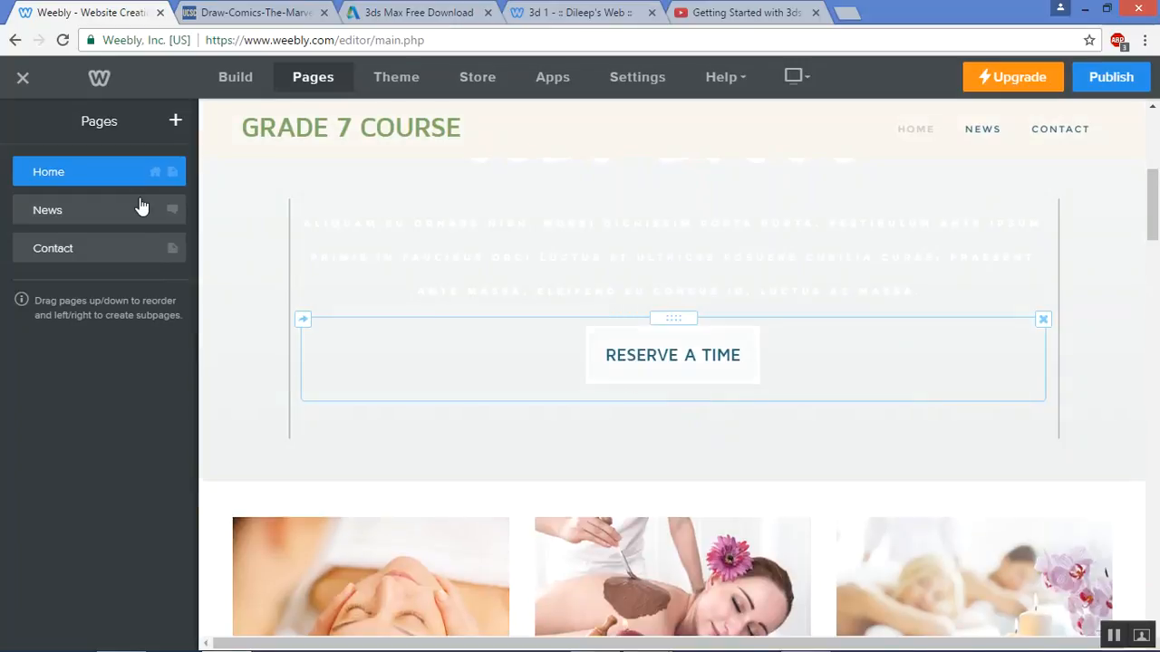
click(134, 222)
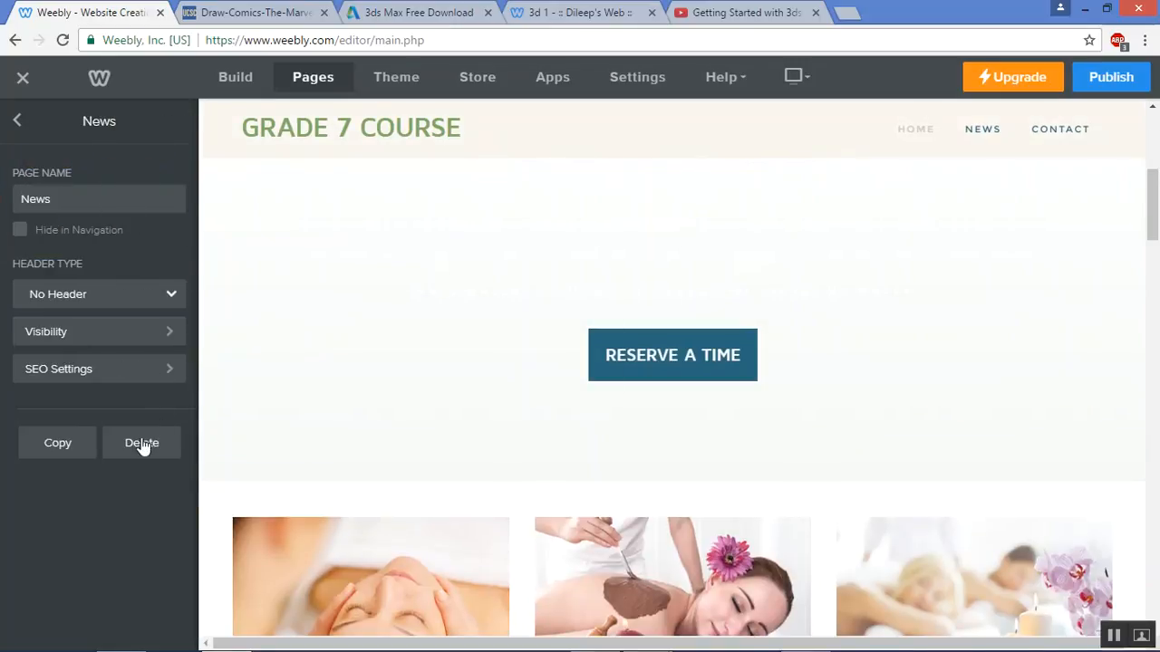
click(141, 442)
click(622, 378)
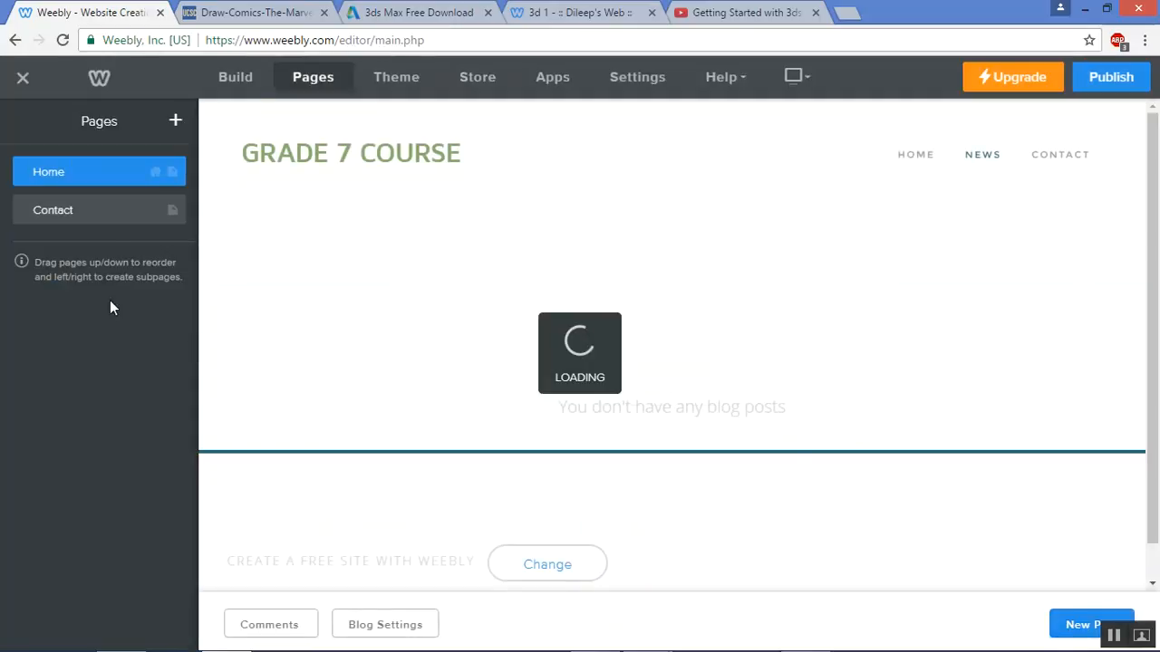
click(118, 216)
click(136, 446)
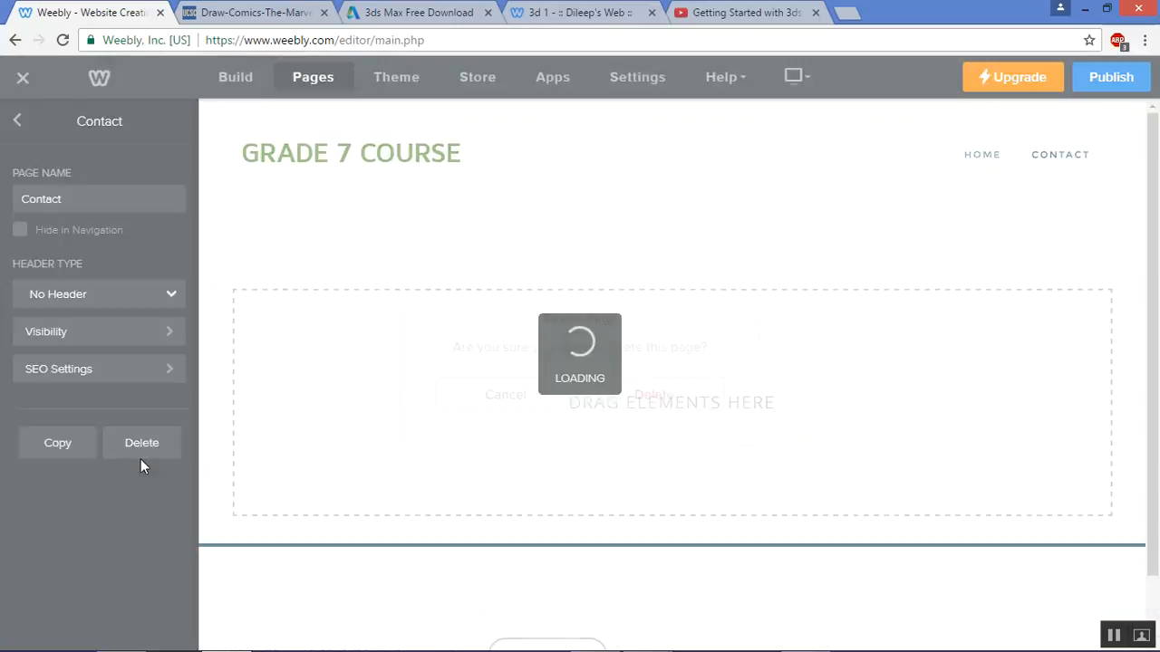
click(669, 388)
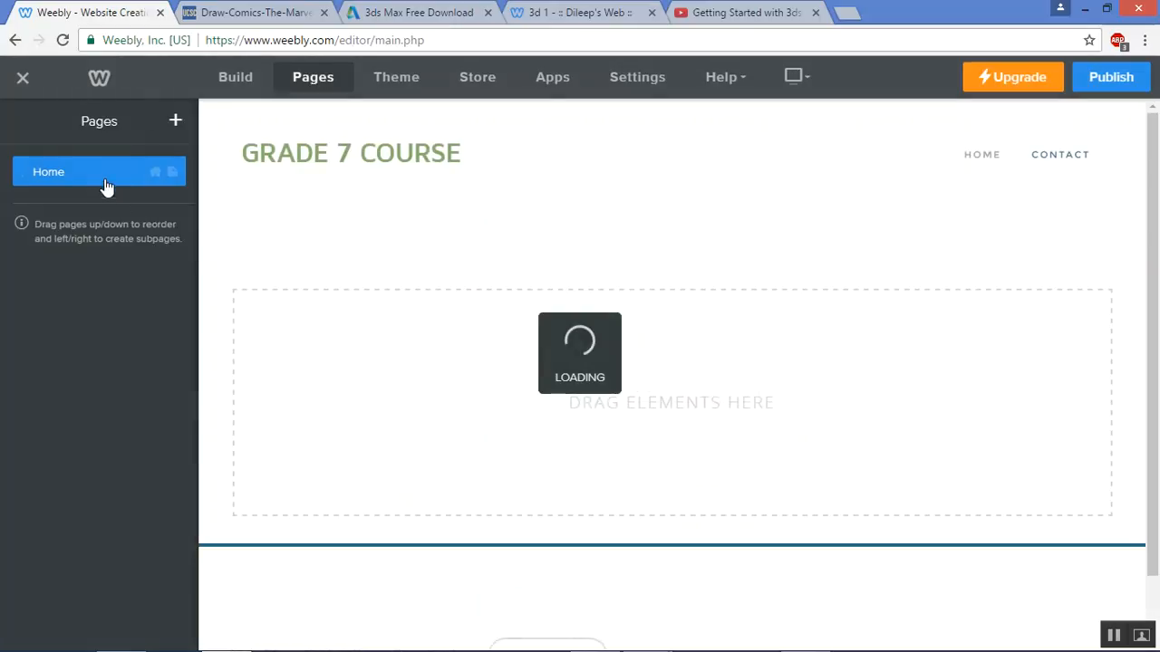
Add a standard page named ABOUT with the Header header type
click(176, 127)
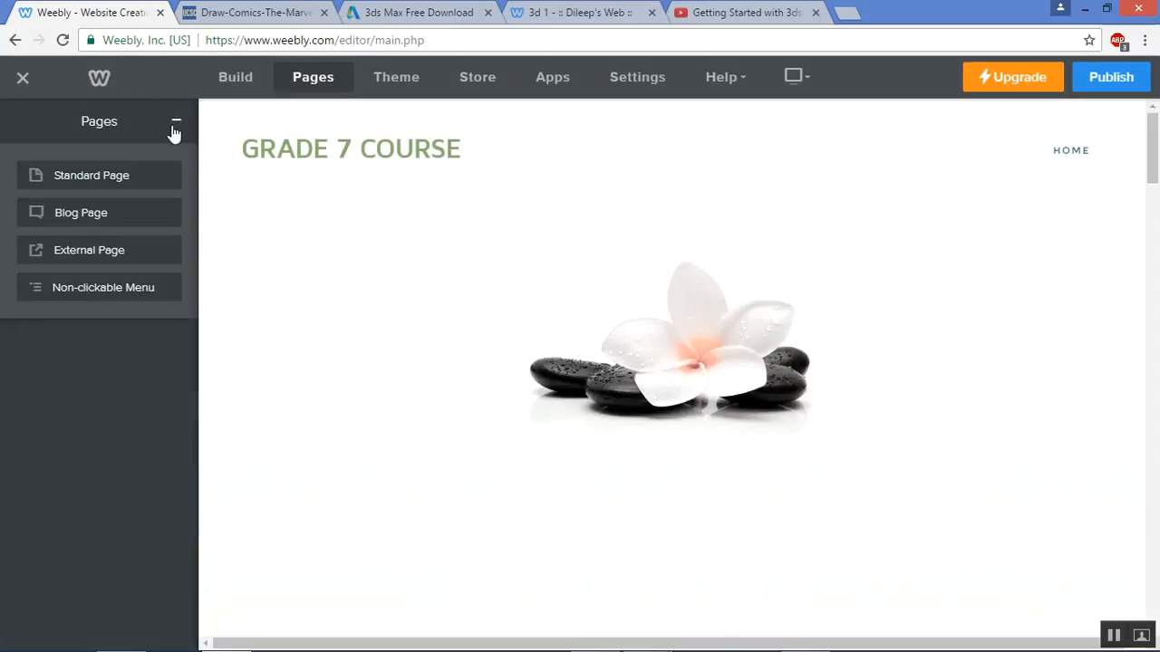
click(154, 187)
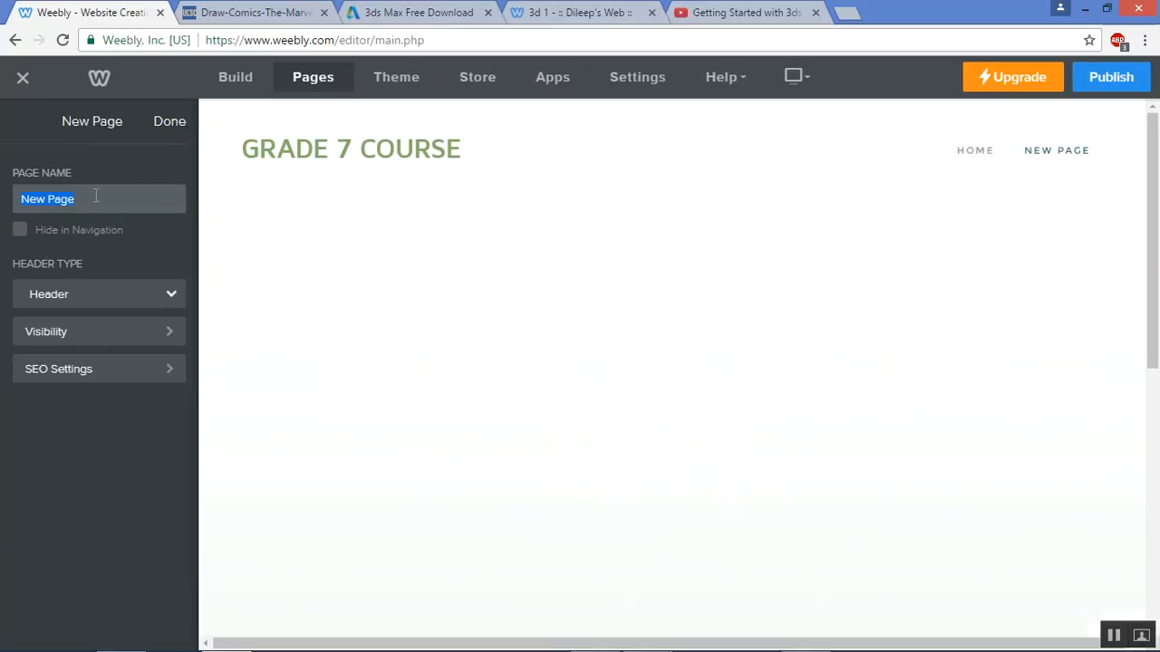
text(ABOUT)
click(141, 294)
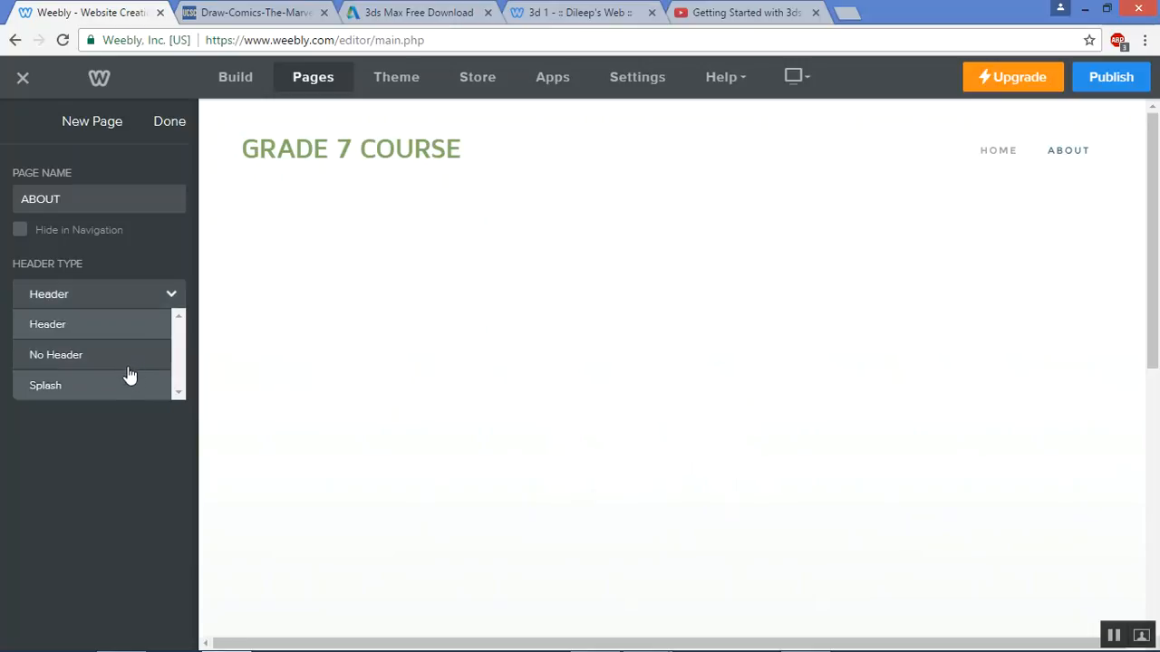
click(126, 332)
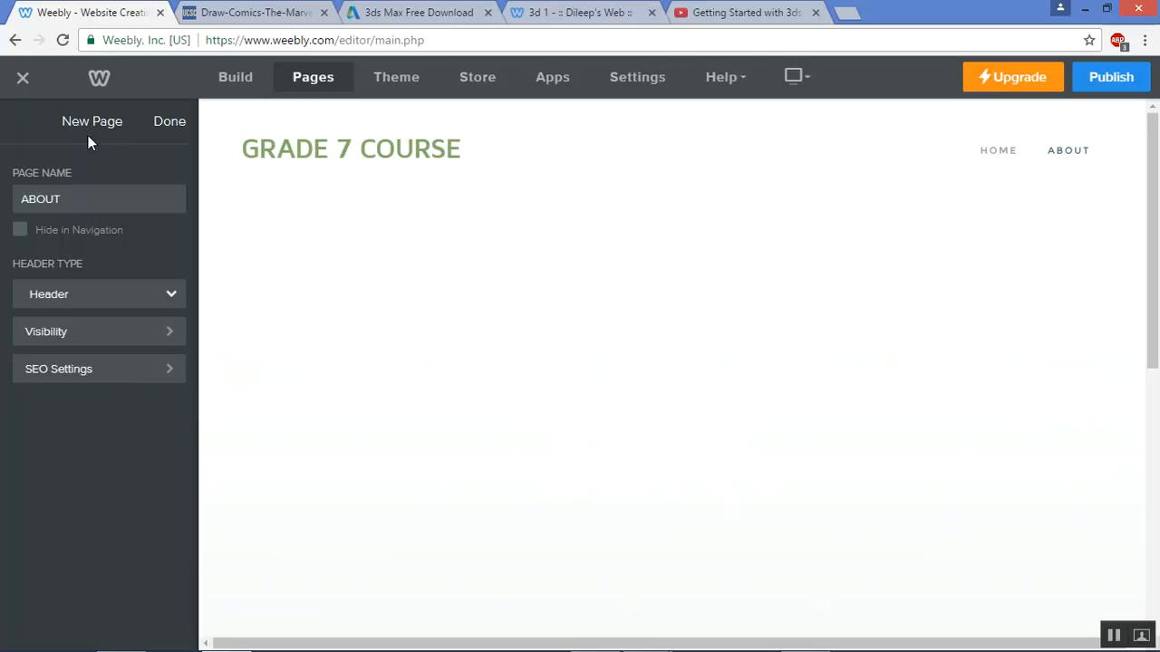
click(160, 121)
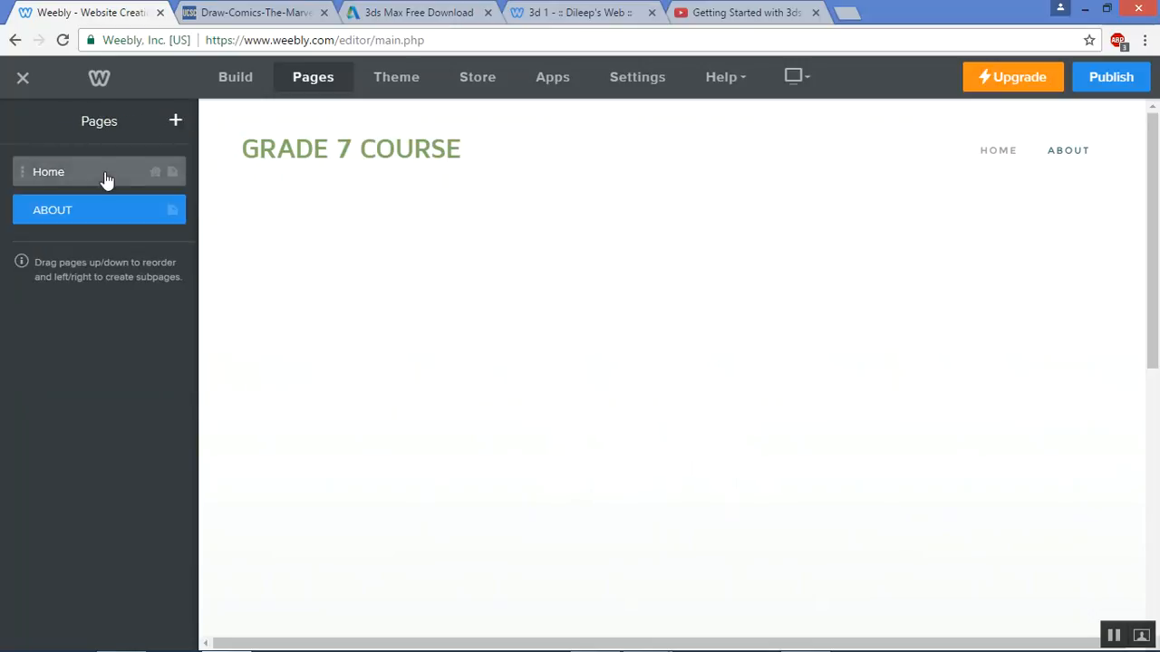
Delete the Home page so ABOUT is the only page
click(104, 175)
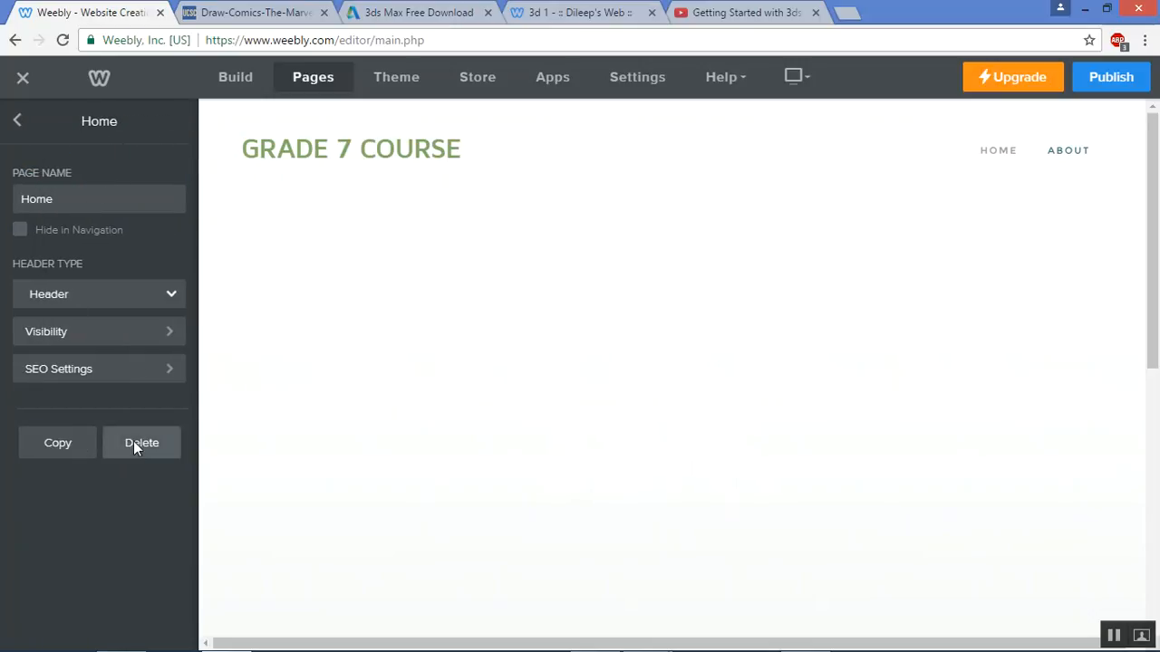
click(133, 441)
click(633, 391)
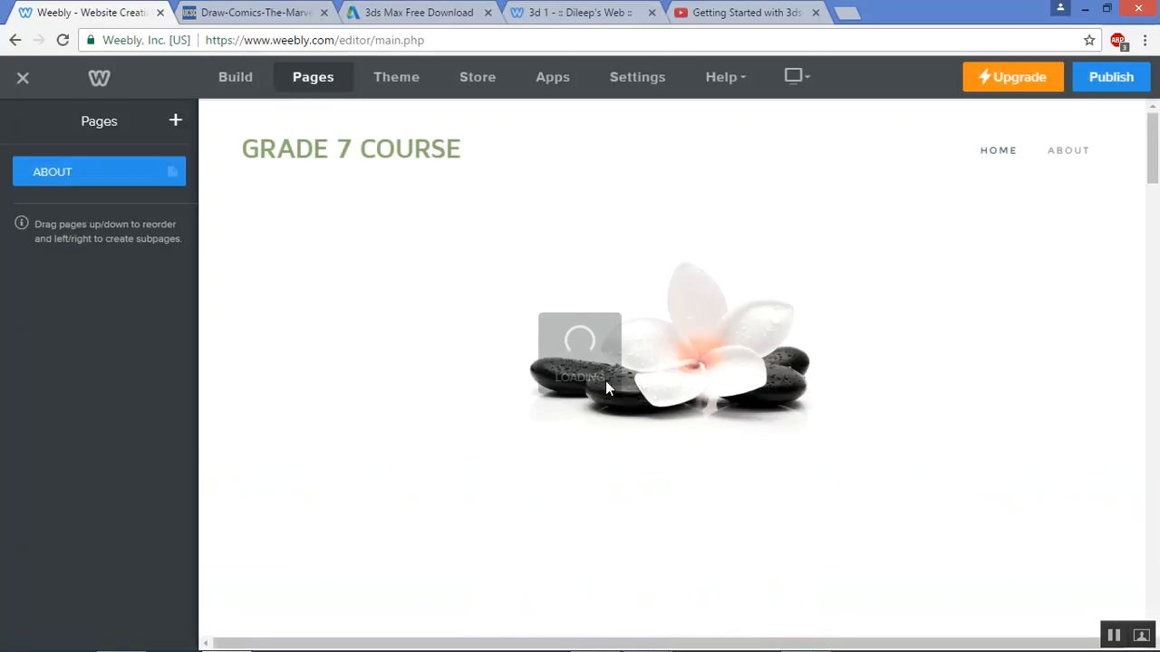
click(70, 178)
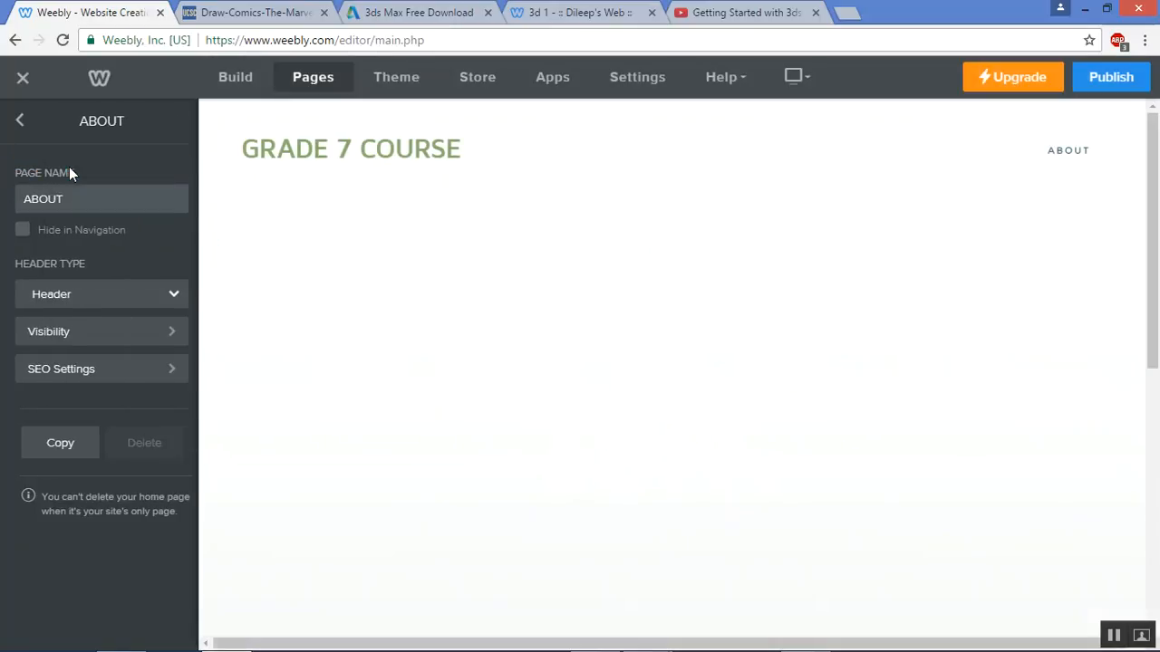
Return to the ABOUT page and inspect the empty text box in its banner
click(17, 124)
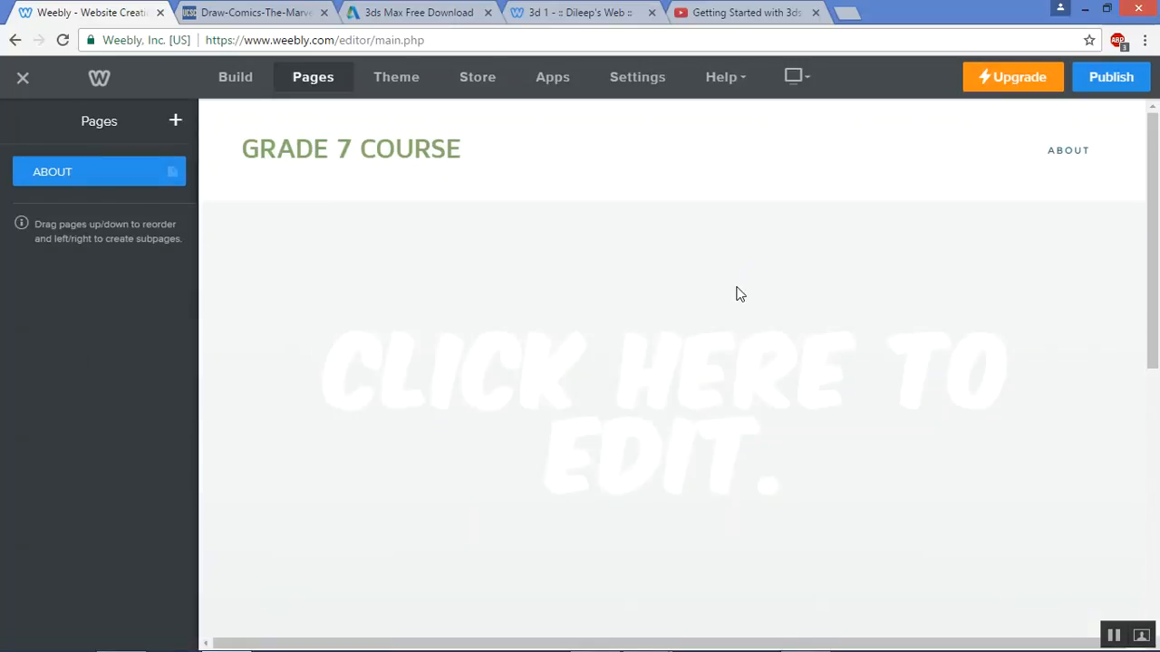
scroll(735, 287, down, 3)
scroll(735, 287, down, 5)
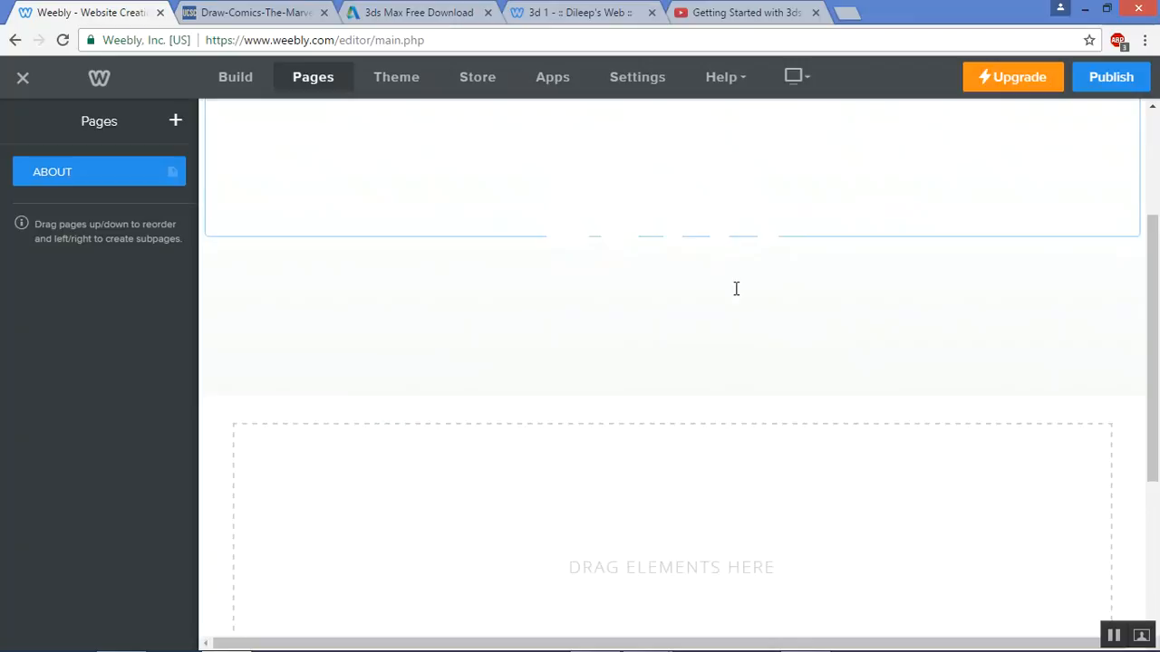
scroll(734, 395, up, 1)
scroll(734, 394, down, 1)
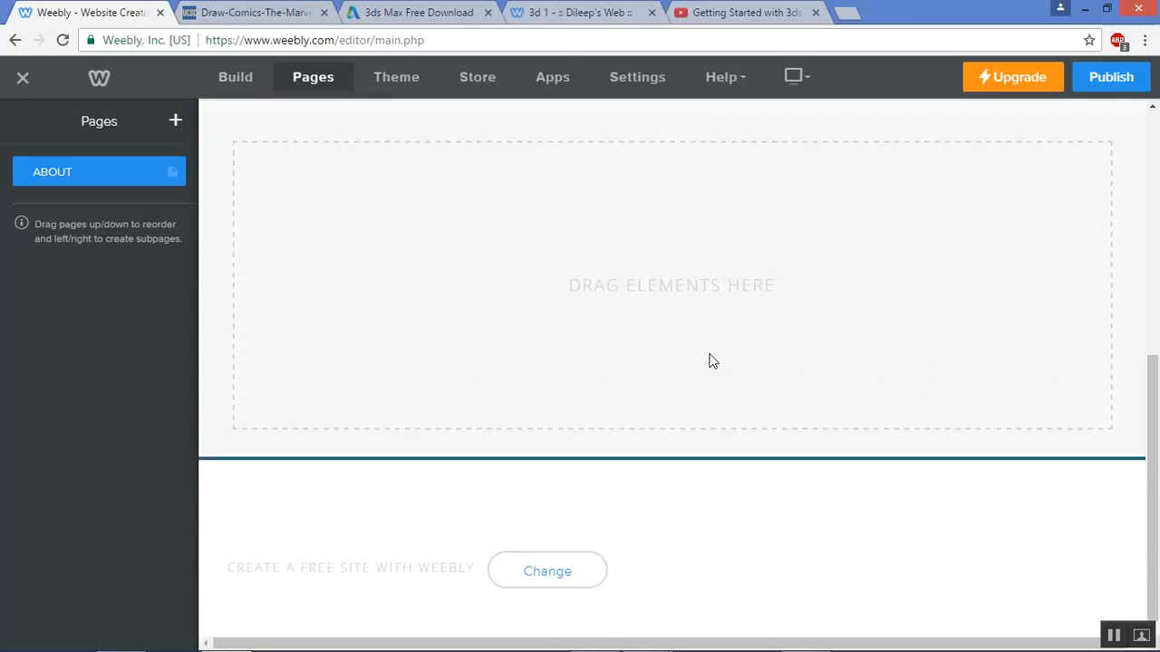
scroll(706, 310, up, 8)
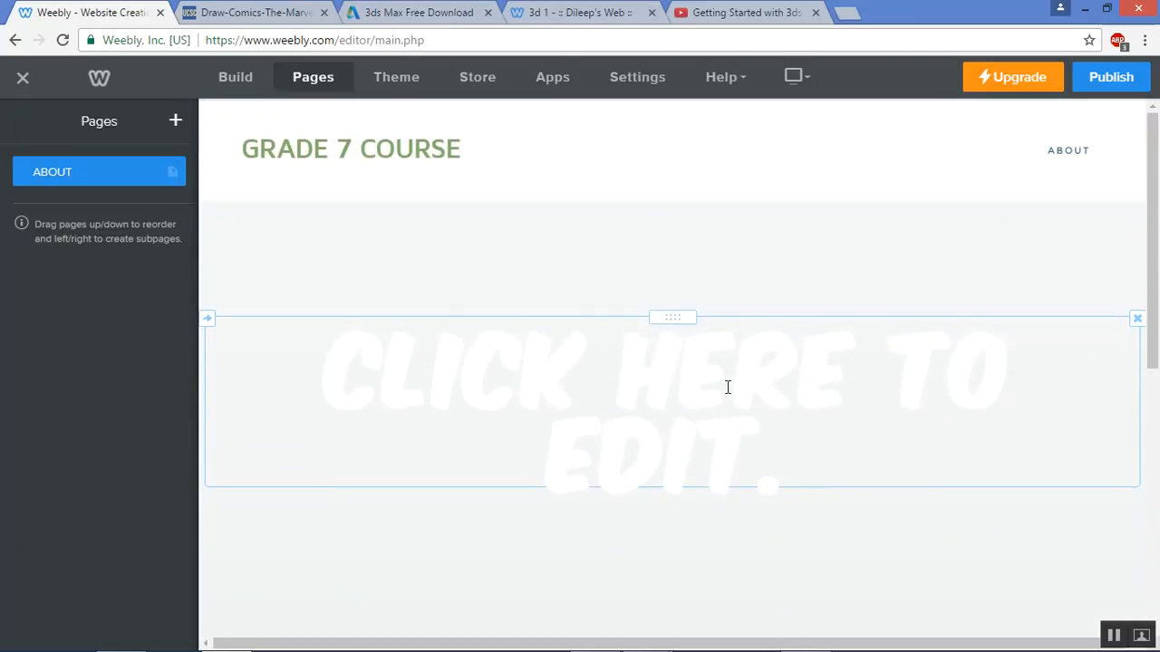
click(743, 403)
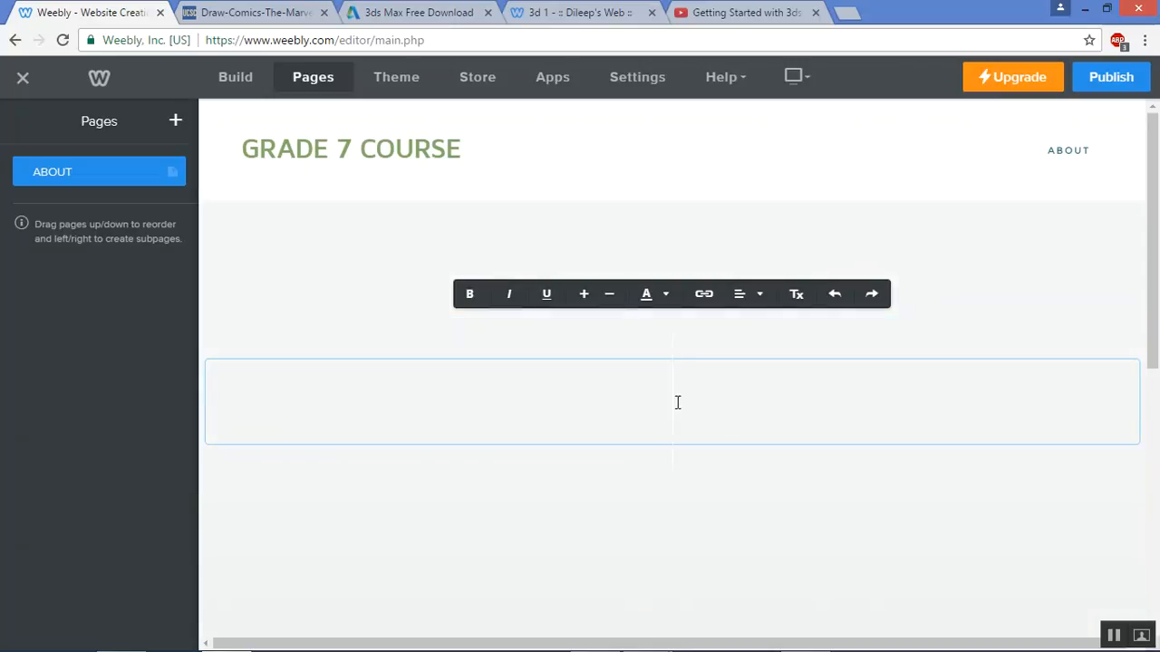
scroll(693, 380, down, 2)
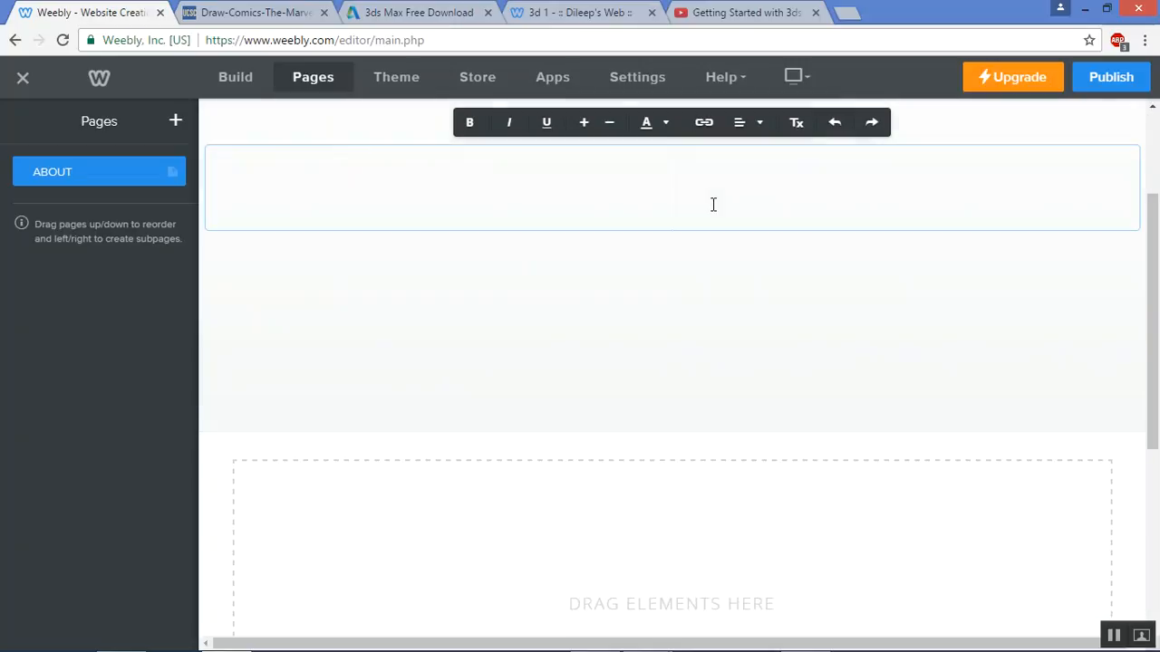
scroll(712, 204, up, 2)
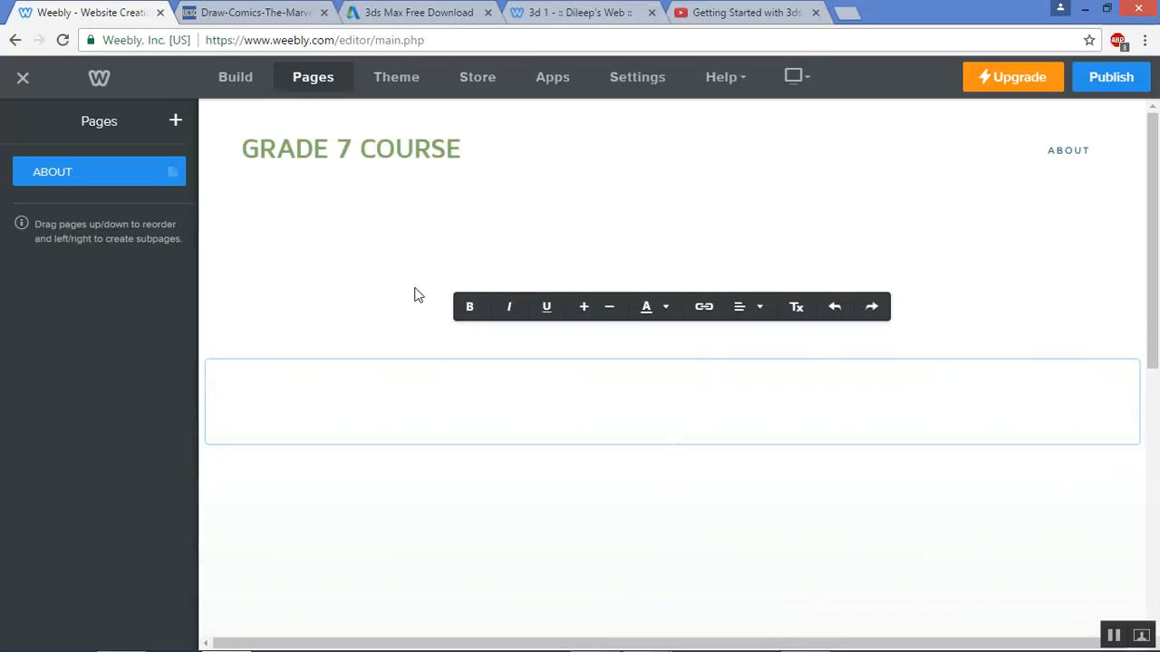
click(514, 286)
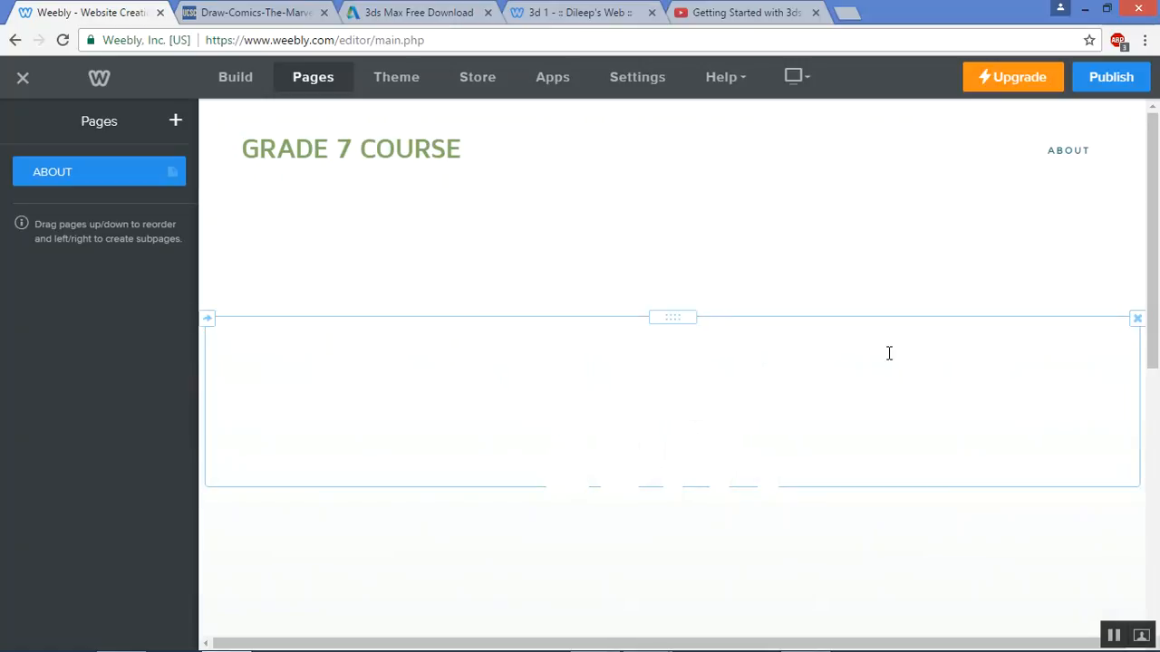
Select the banner's empty text block and delete it
click(635, 354)
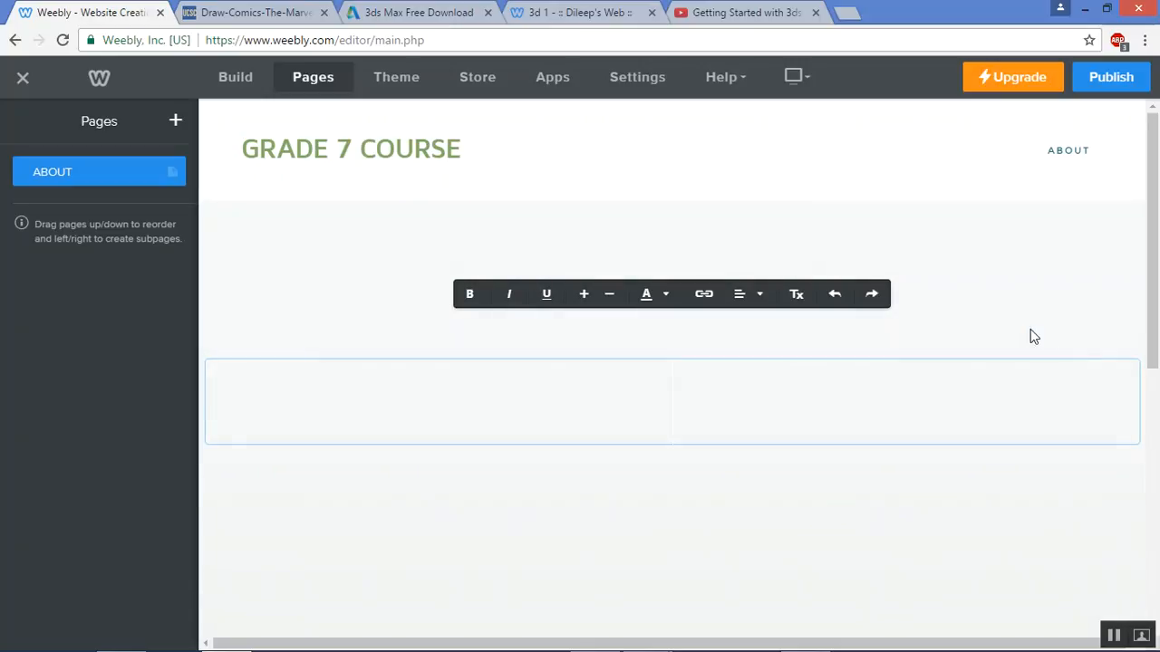
click(809, 268)
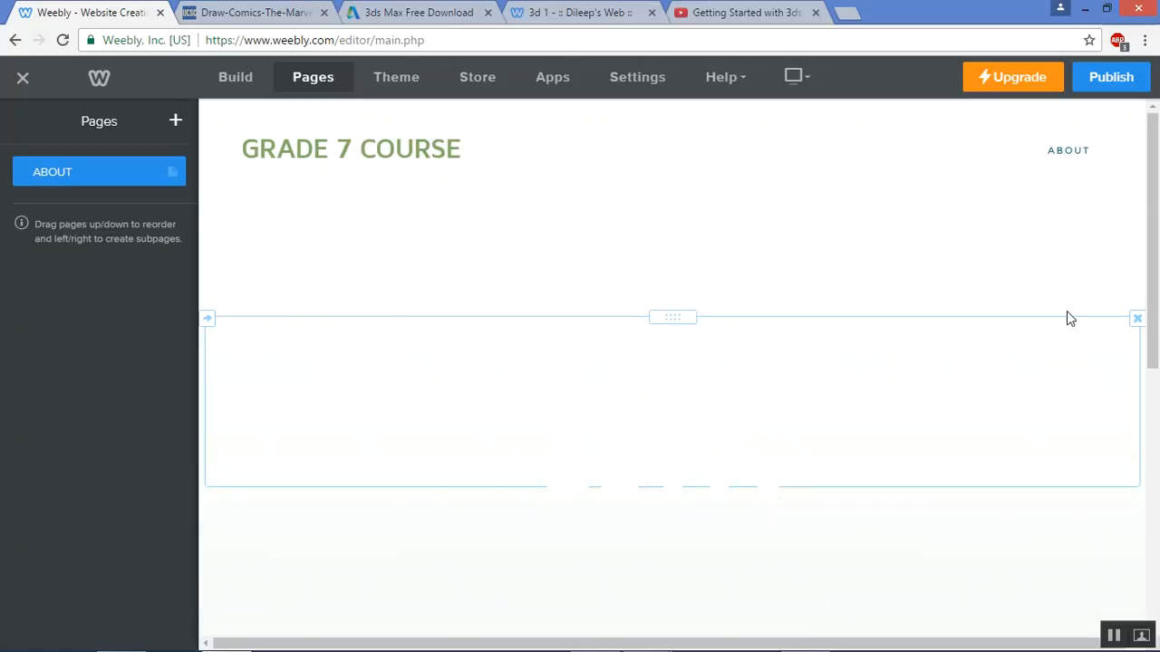
click(1136, 323)
click(1121, 301)
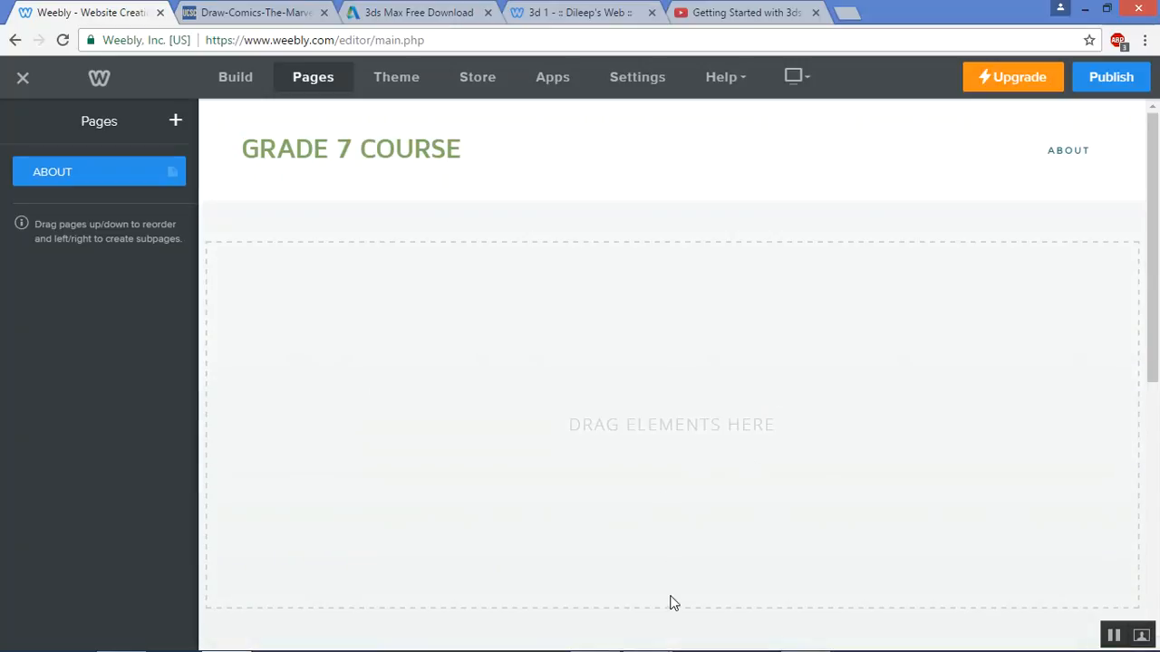
Drag the banner's resize handle up to shorten the GRADE 7 COURSE banner
scroll(685, 209, down, 2)
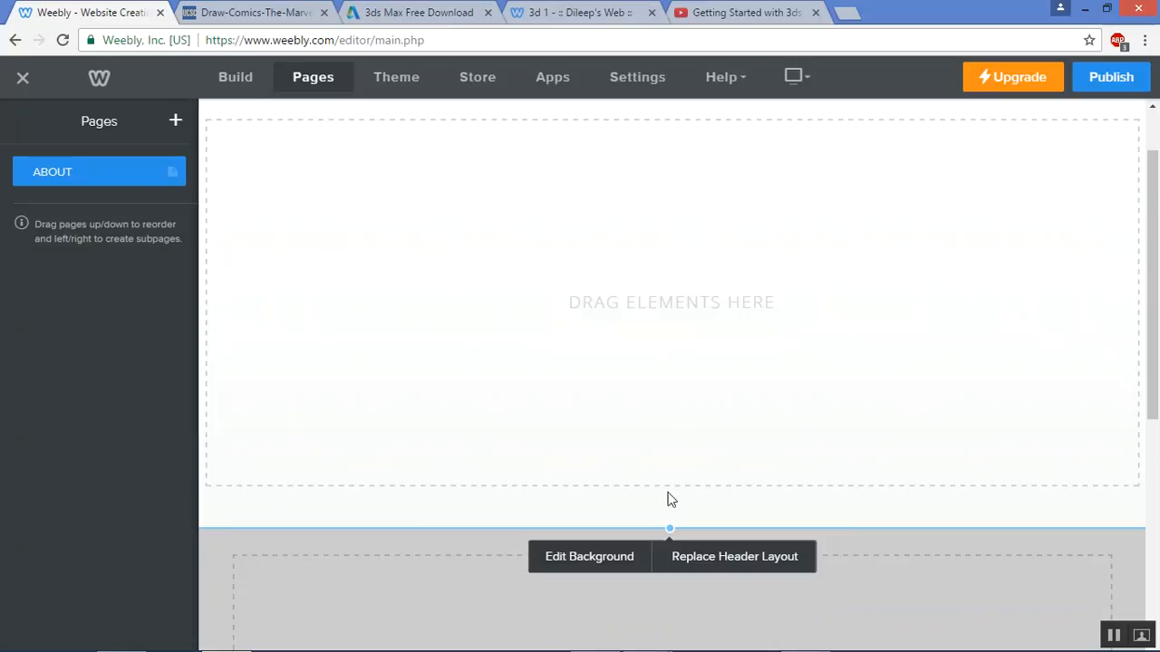
drag(668, 531, 645, 239)
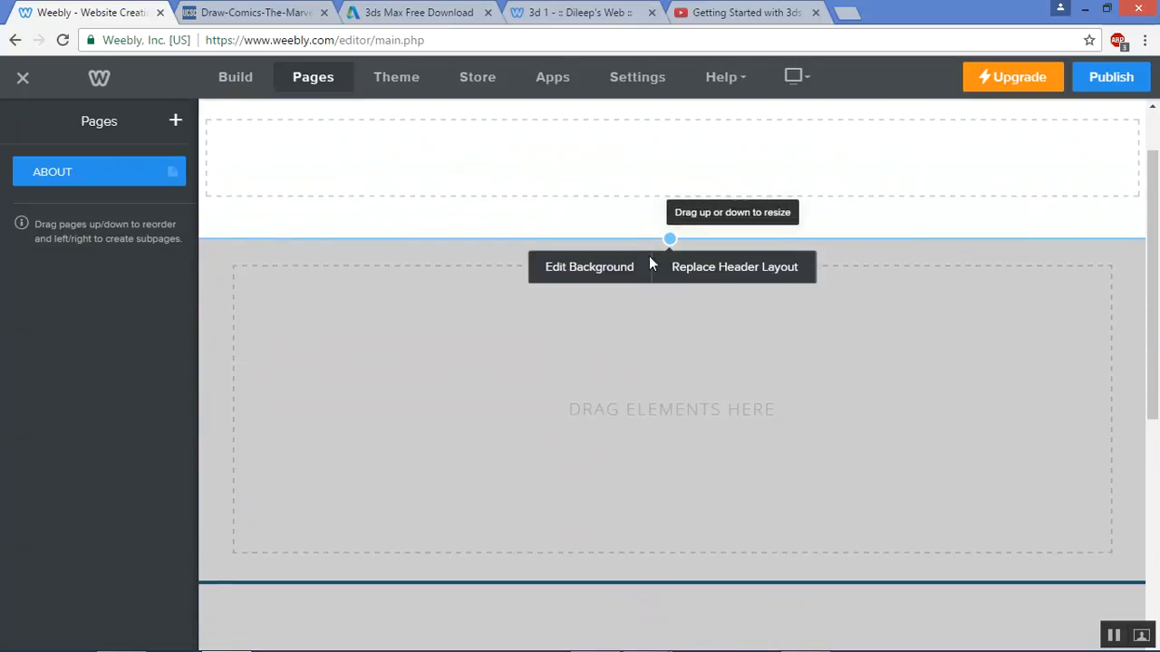
scroll(644, 238, up, 2)
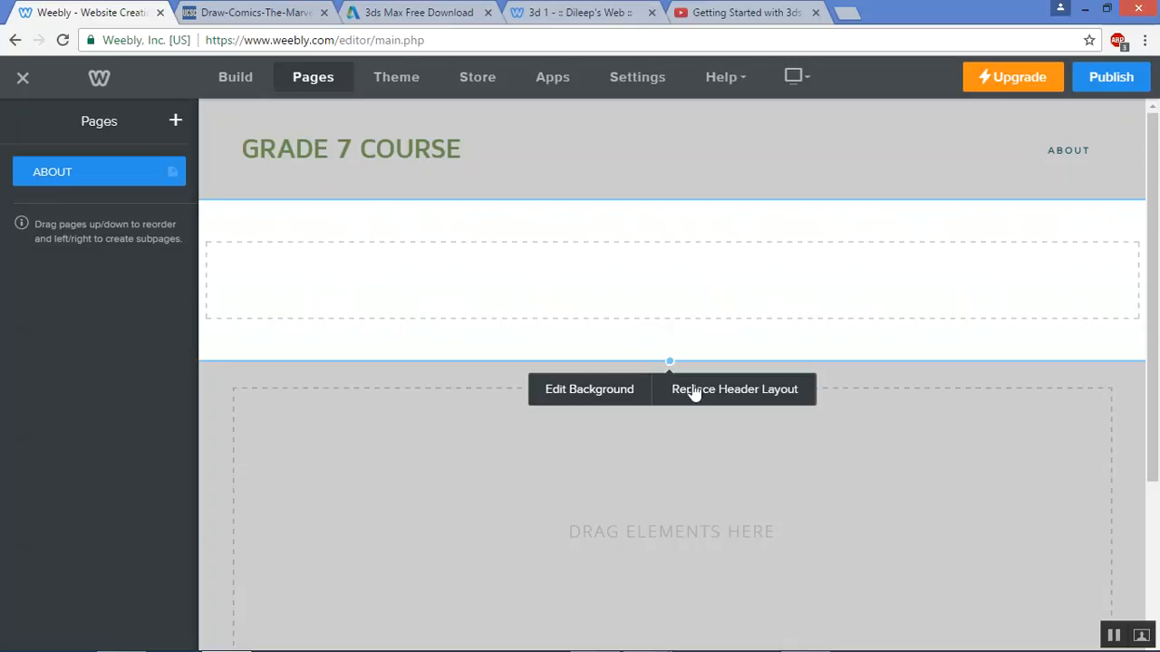
Change the banner background from image to a light cyan colour, #d4fff7
click(591, 391)
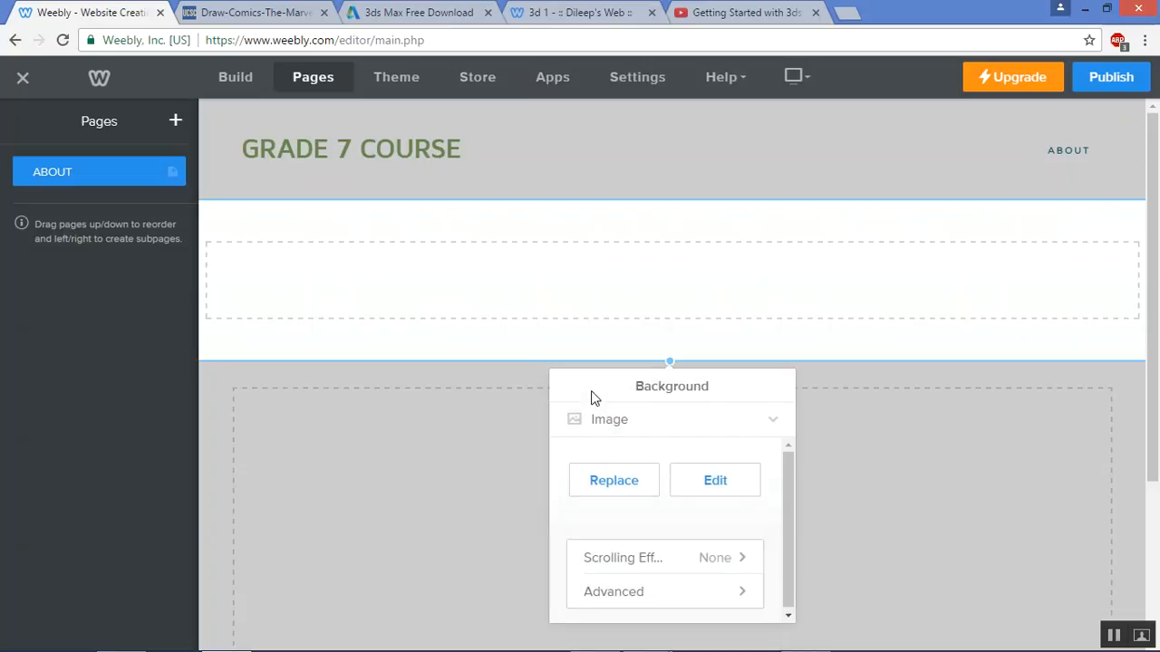
click(768, 424)
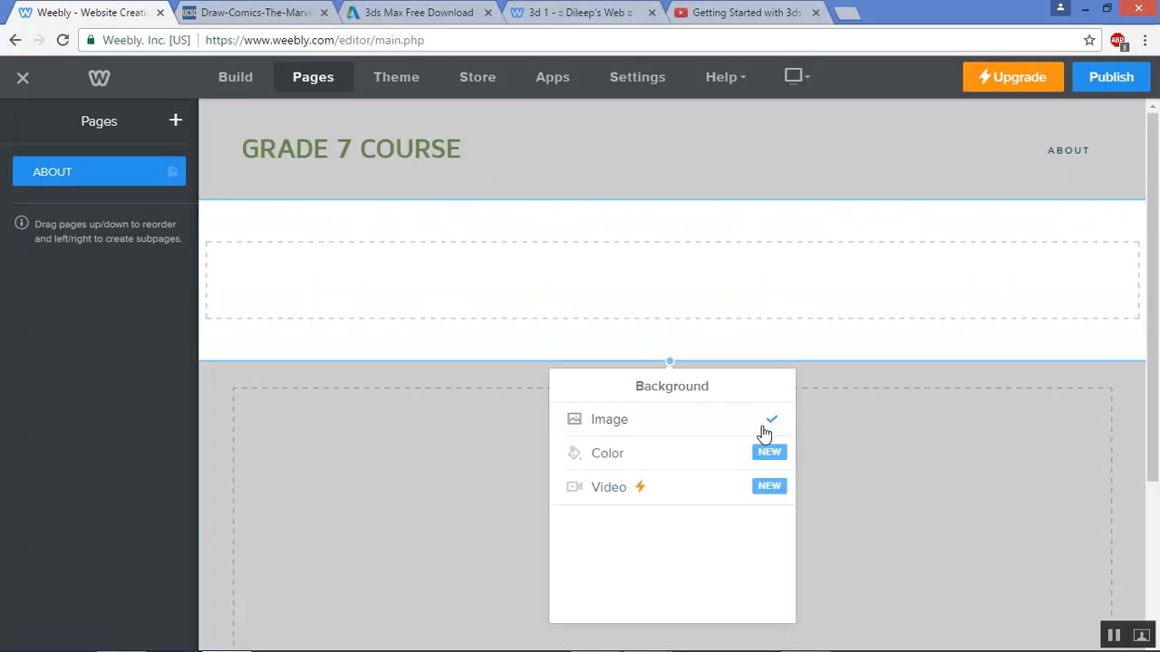
click(697, 454)
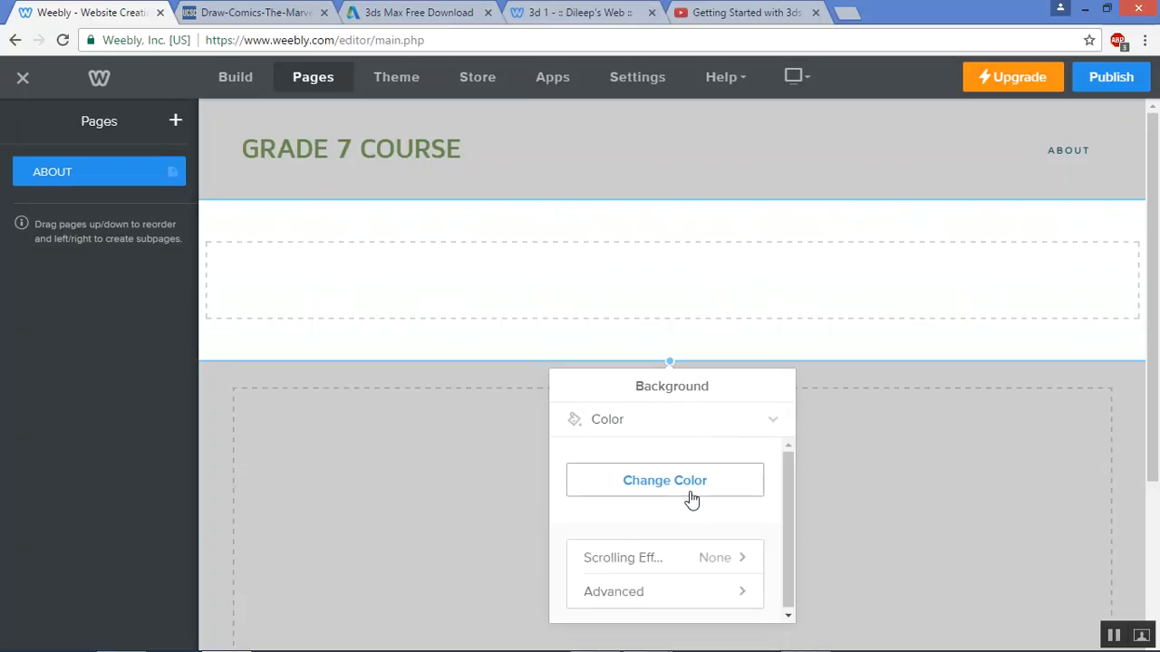
click(694, 487)
click(613, 477)
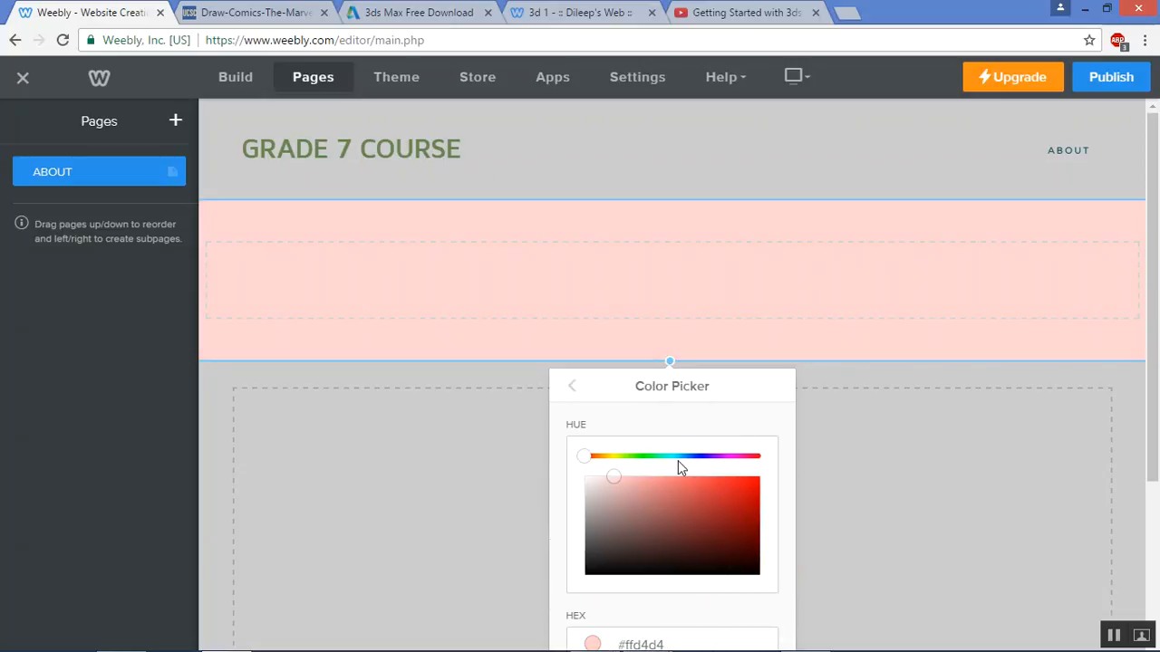
drag(680, 466, 667, 458)
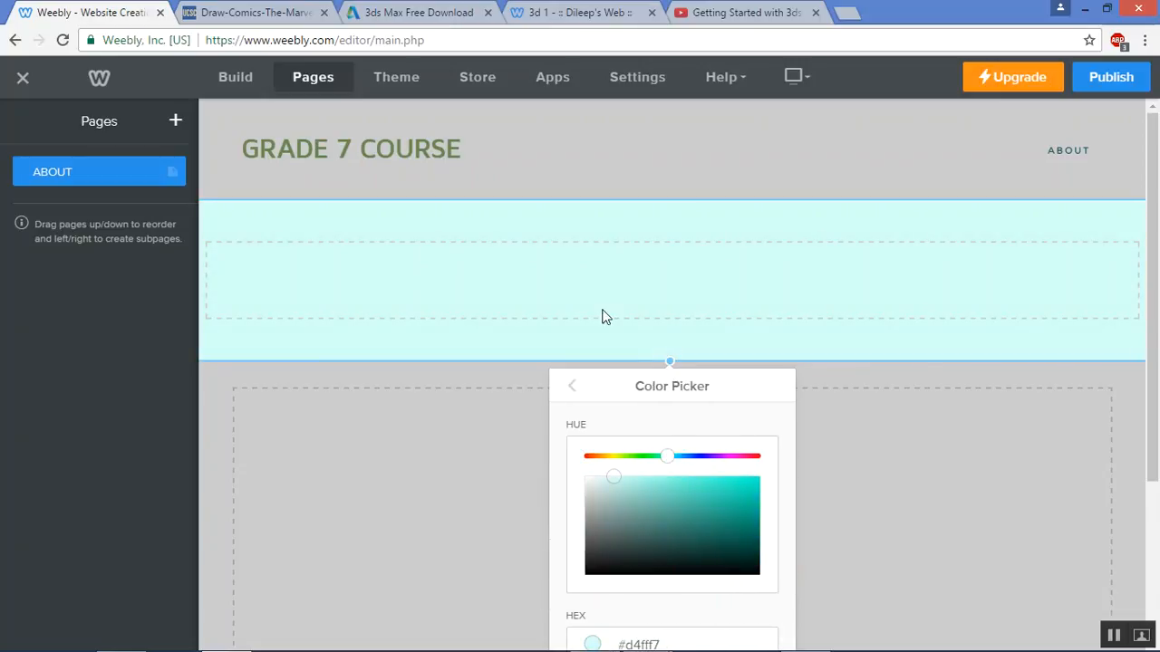
click(618, 286)
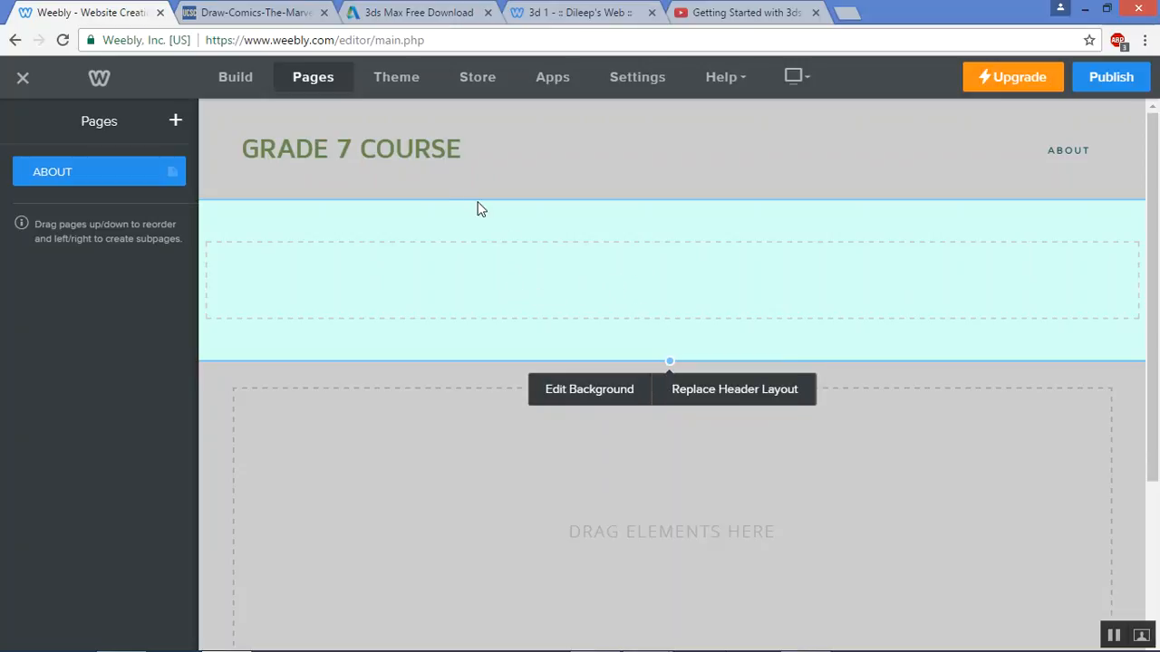
click(422, 147)
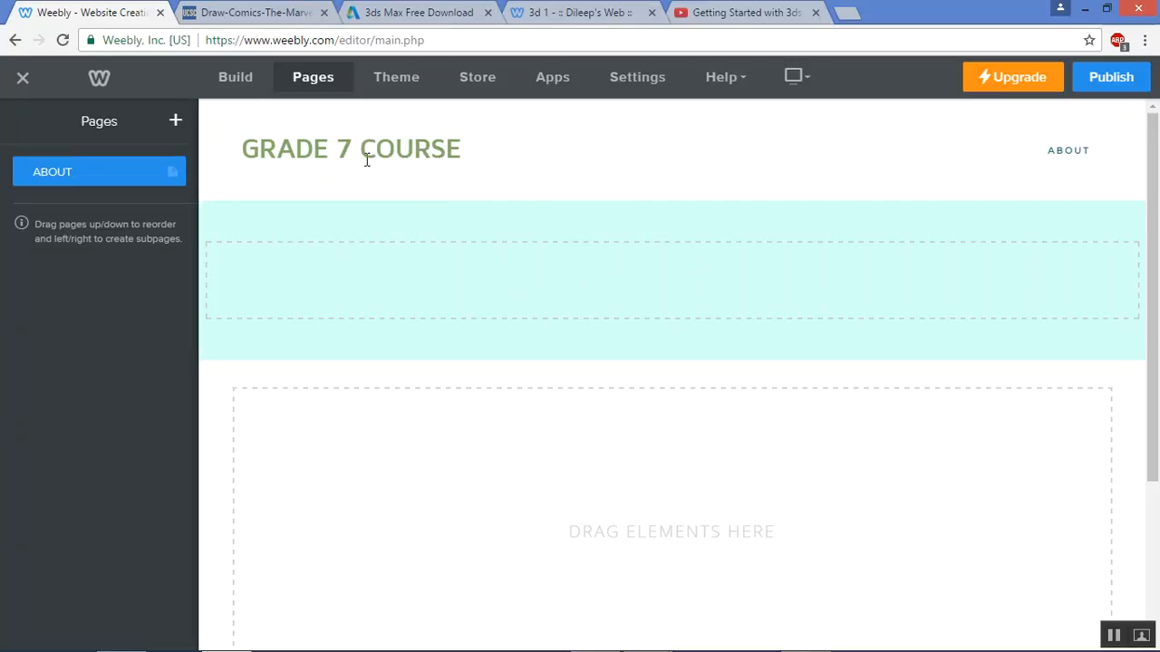
Add an Image element to the cyan banner and upload the np picture from Pictures
click(651, 282)
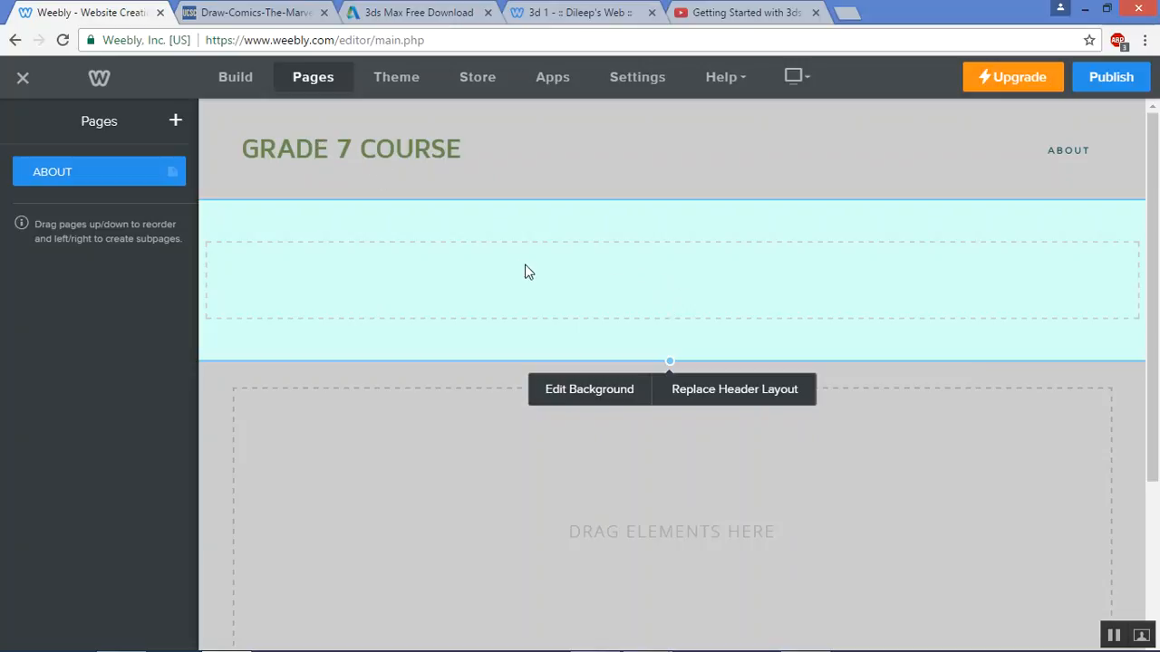
click(236, 78)
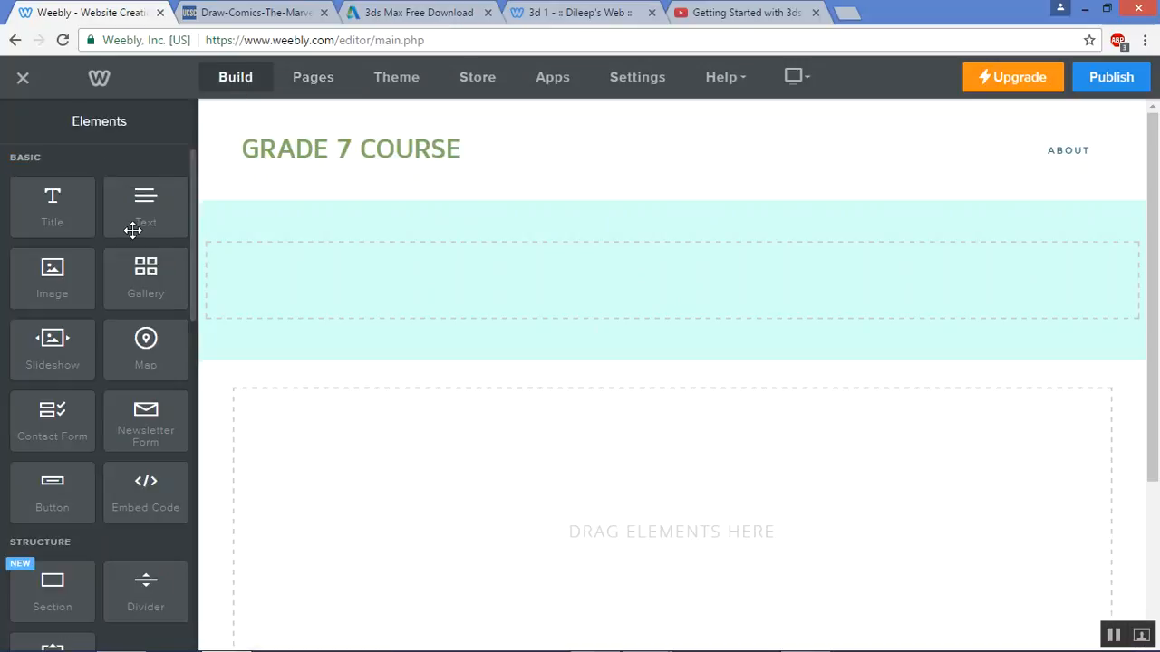
drag(52, 272, 688, 282)
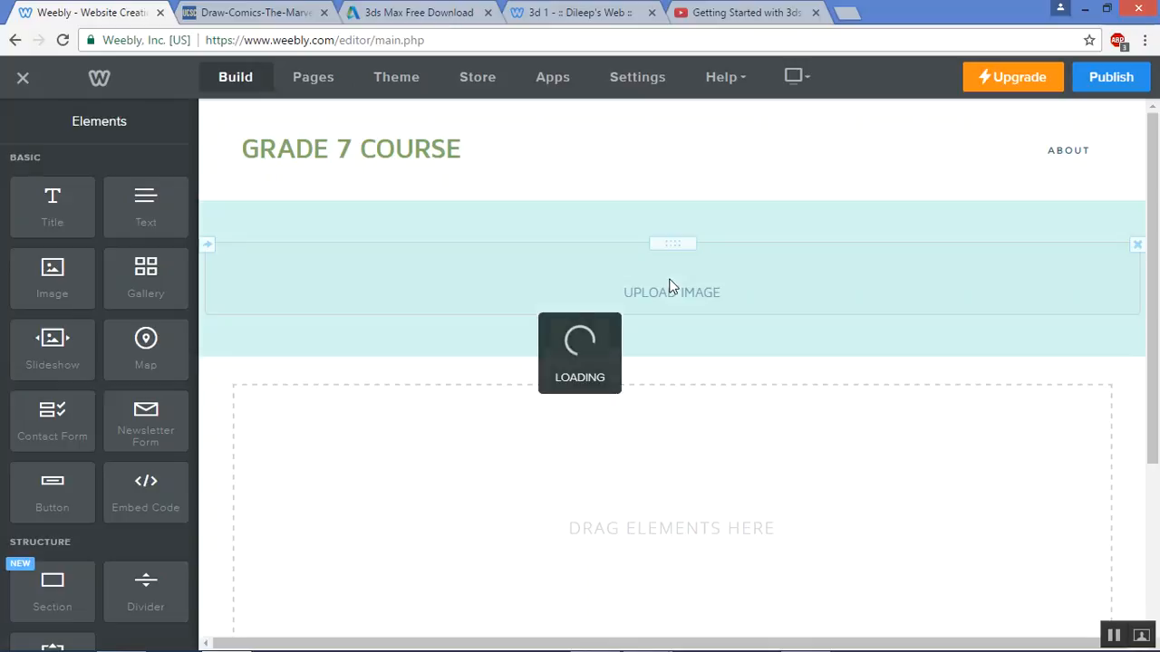
click(671, 287)
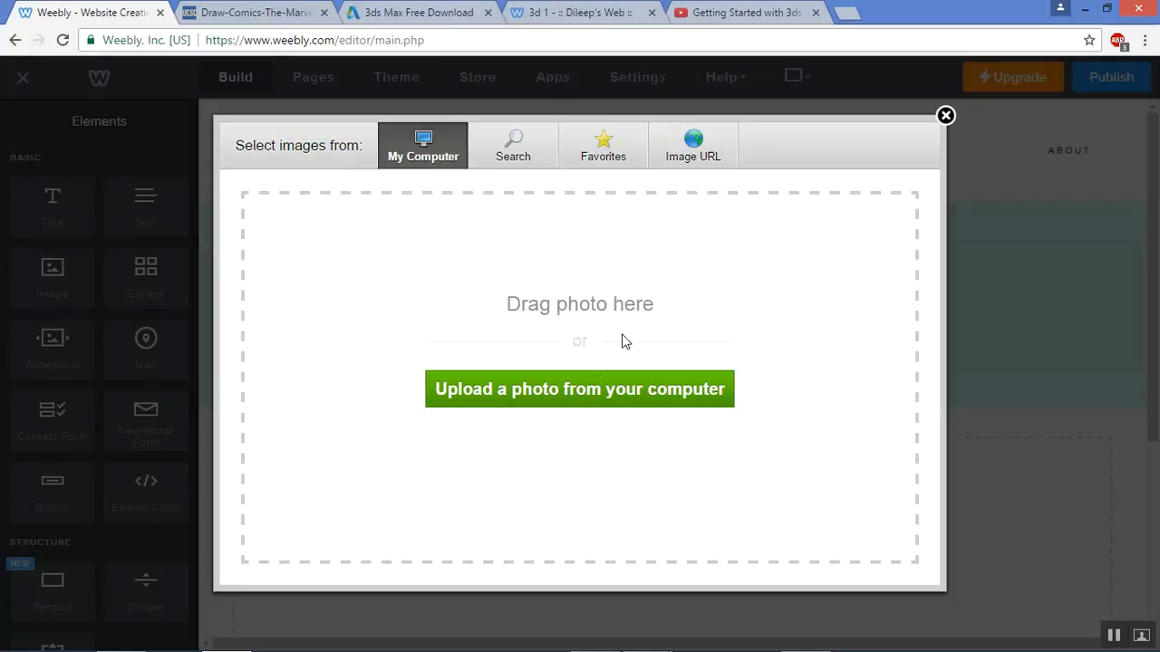
click(613, 402)
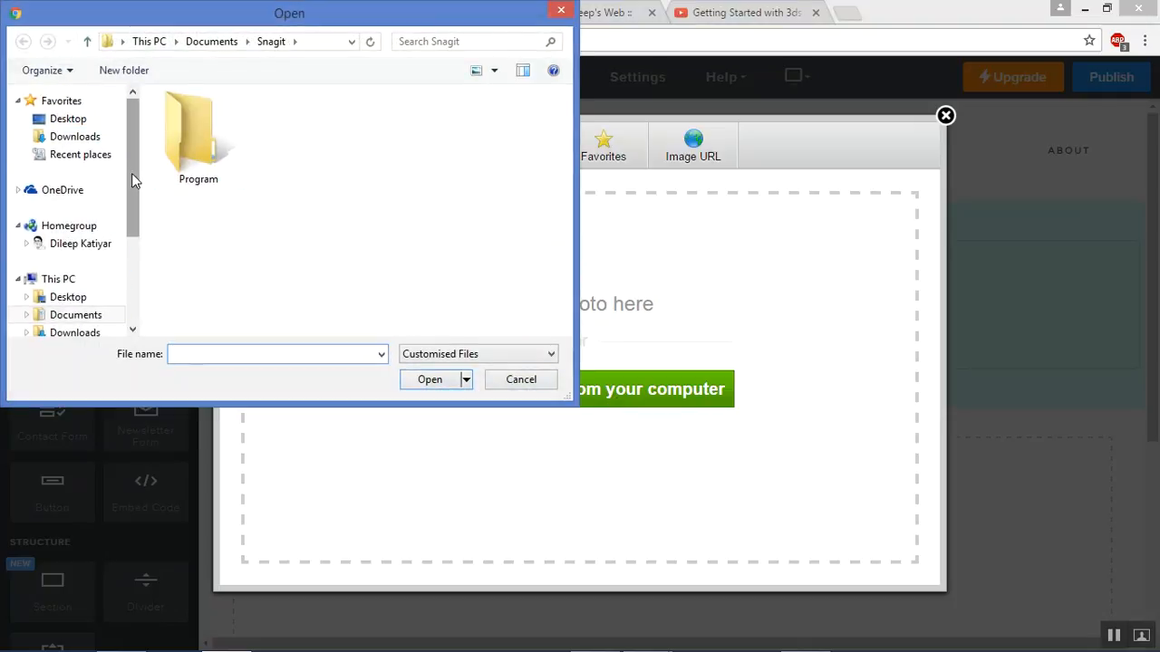
drag(132, 178, 132, 233)
click(72, 253)
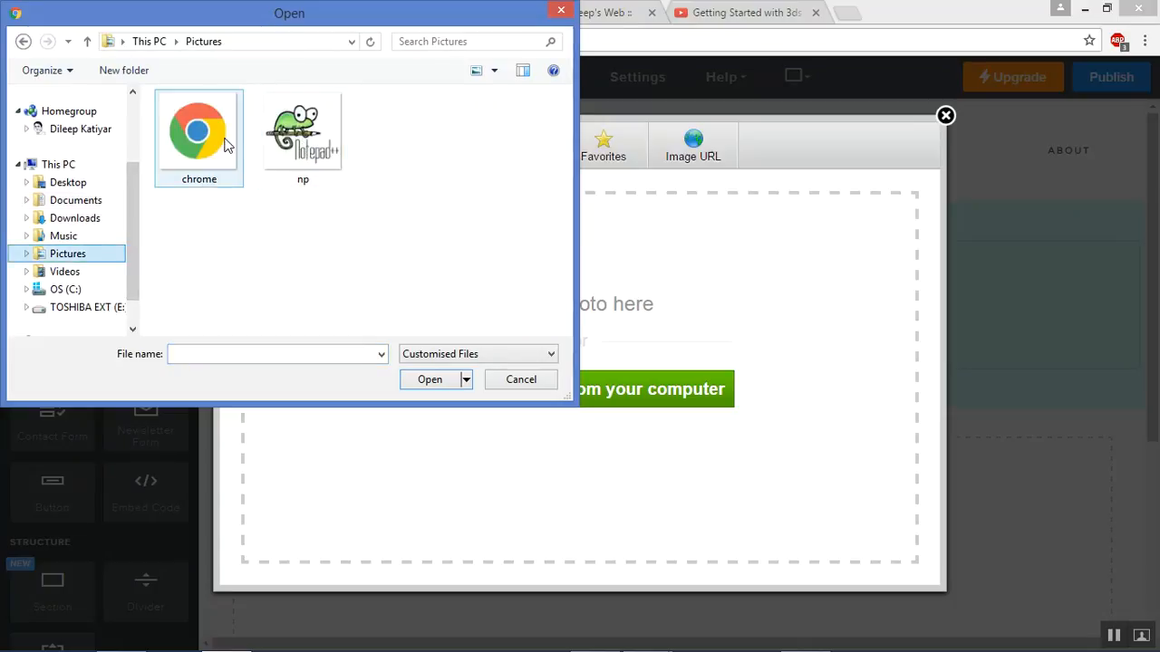
click(294, 140)
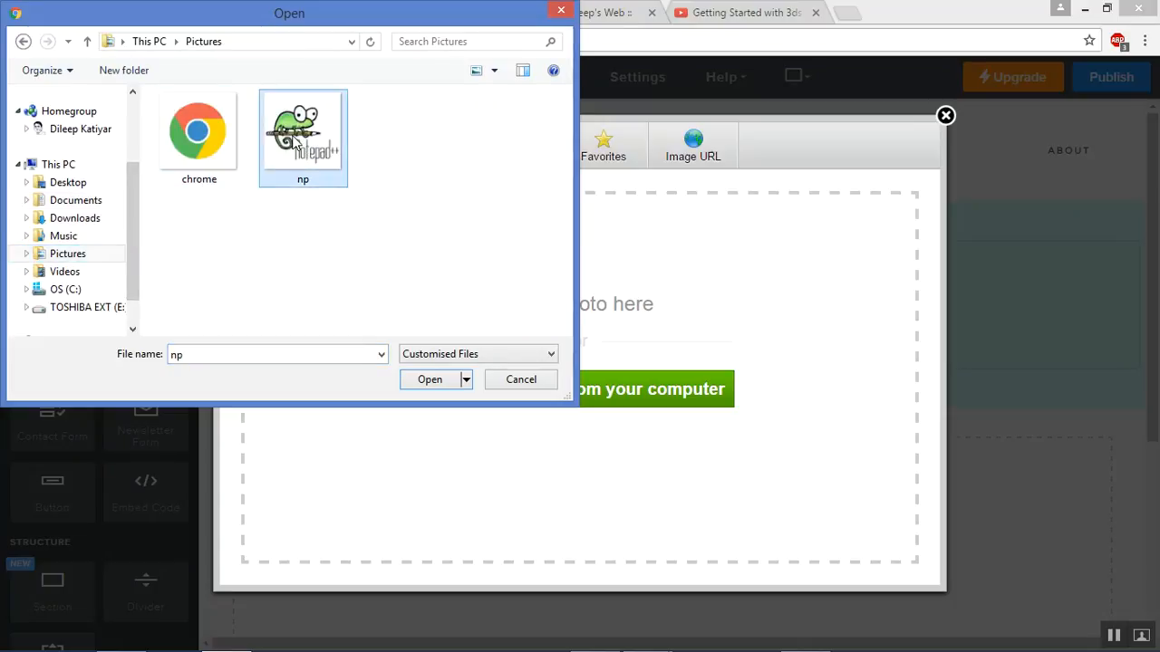
click(431, 379)
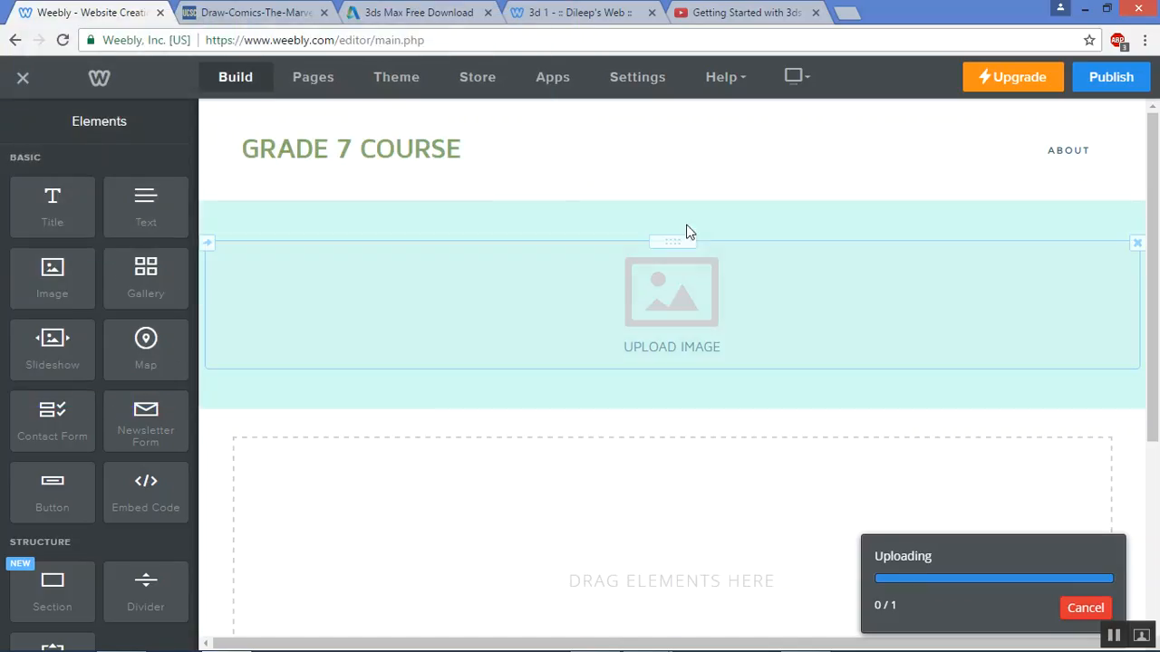
Delete the Notepad++ image from the banner, leaving the banner empty
click(733, 326)
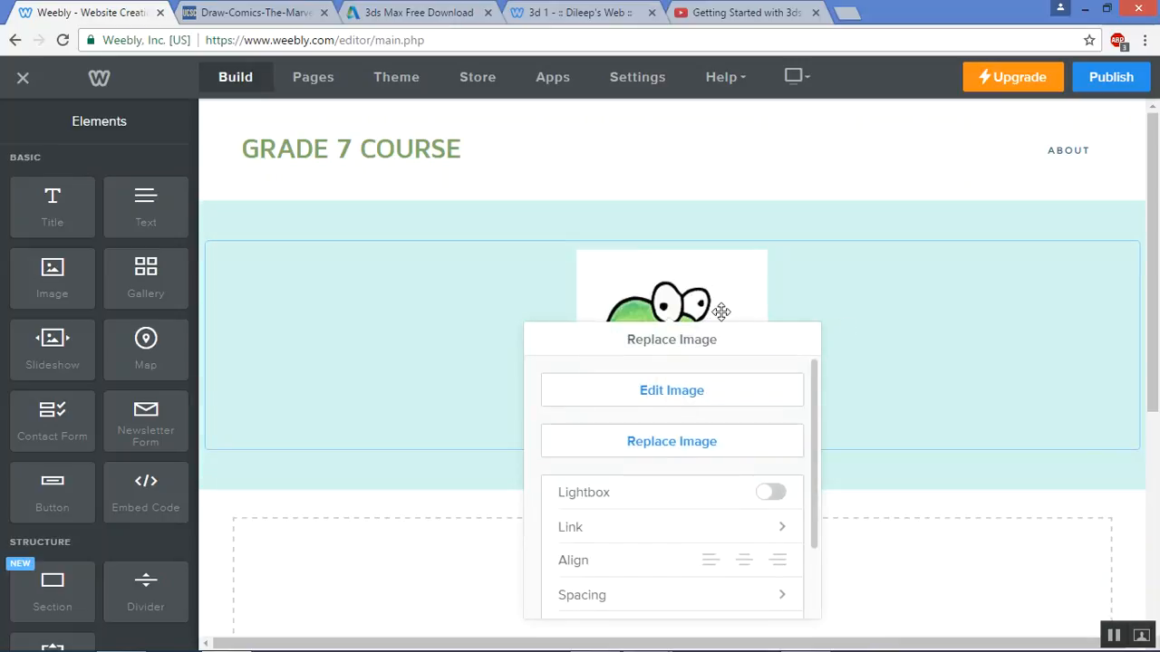
scroll(838, 410, down, 2)
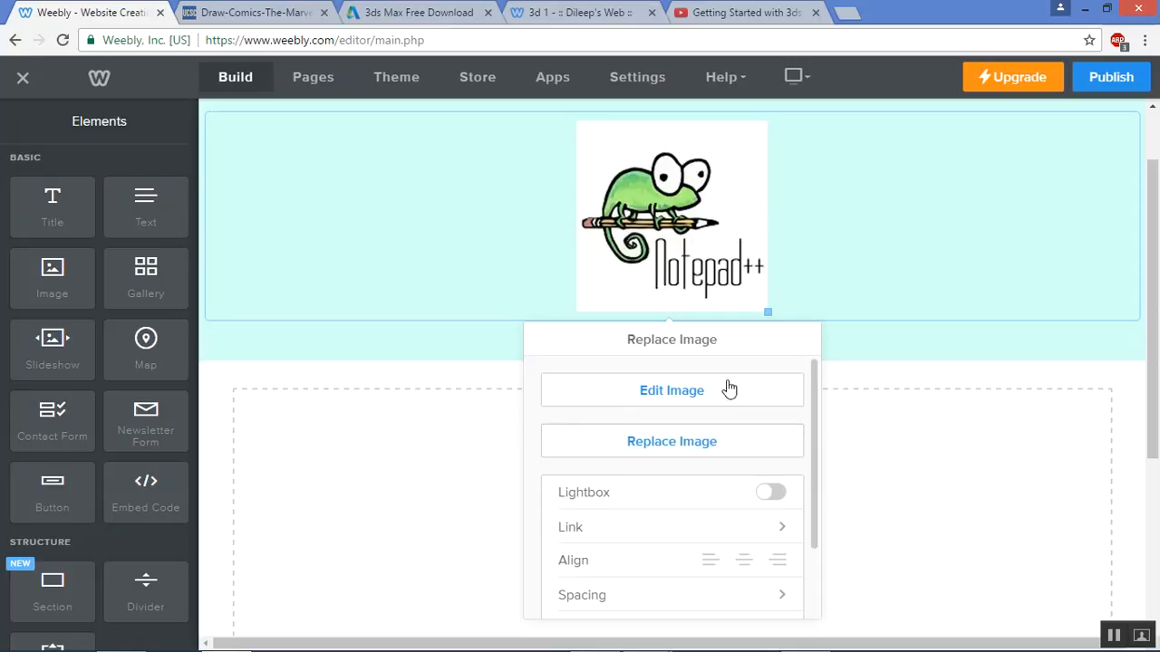
scroll(770, 327, down, 3)
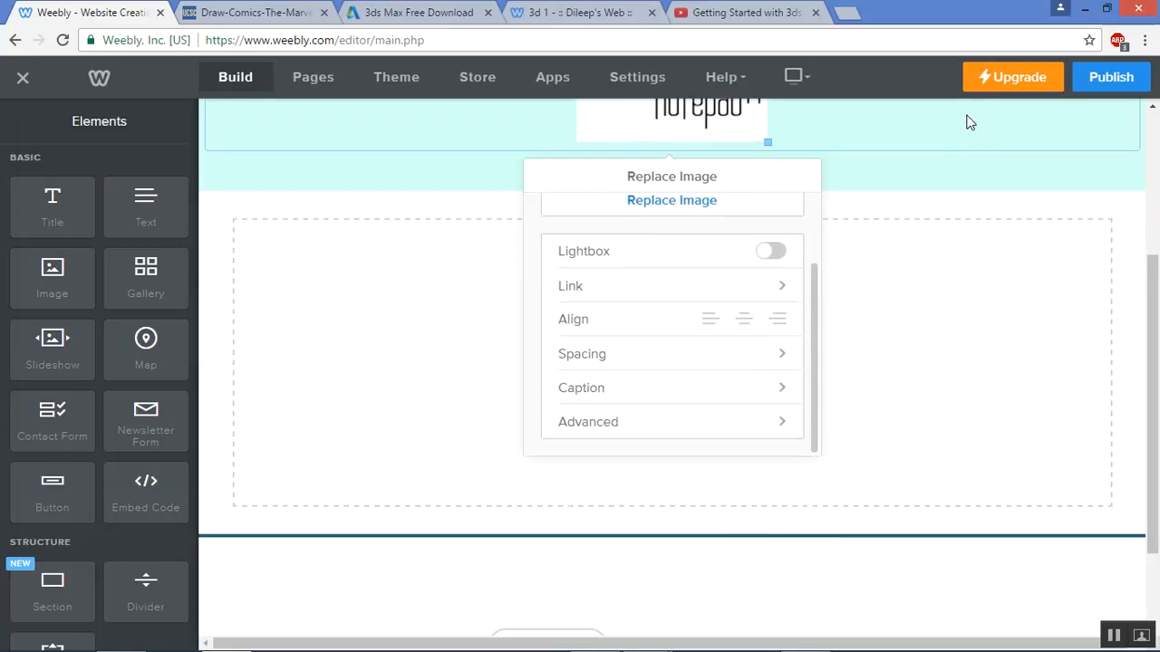
click(893, 289)
scroll(789, 318, up, 5)
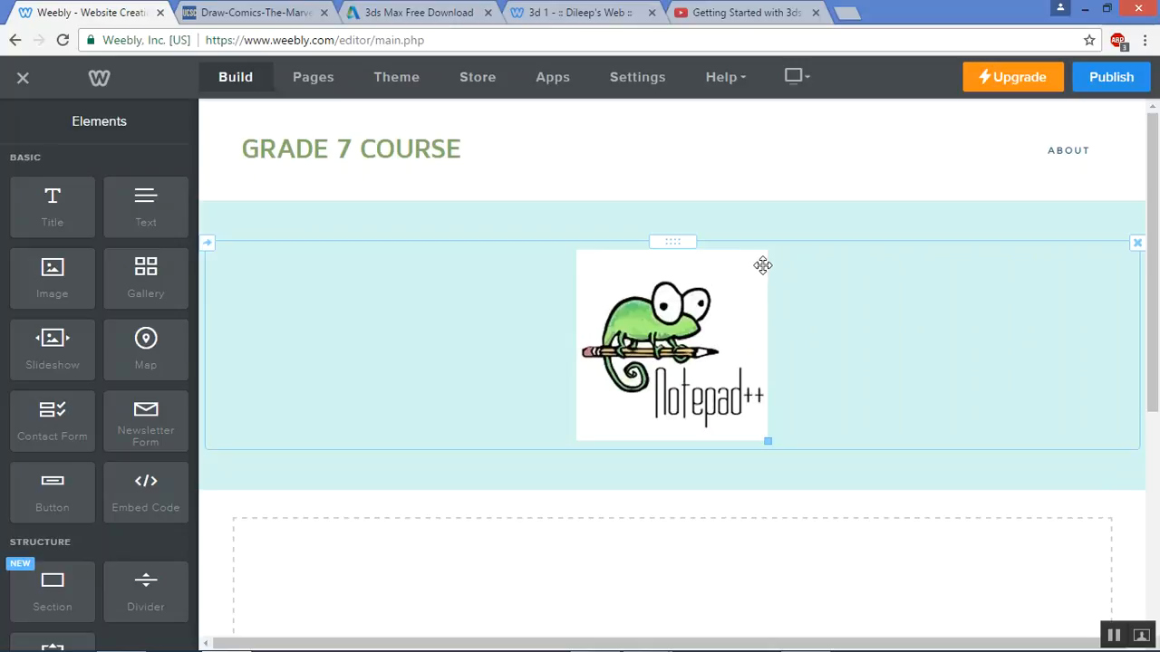
click(1138, 247)
click(1095, 212)
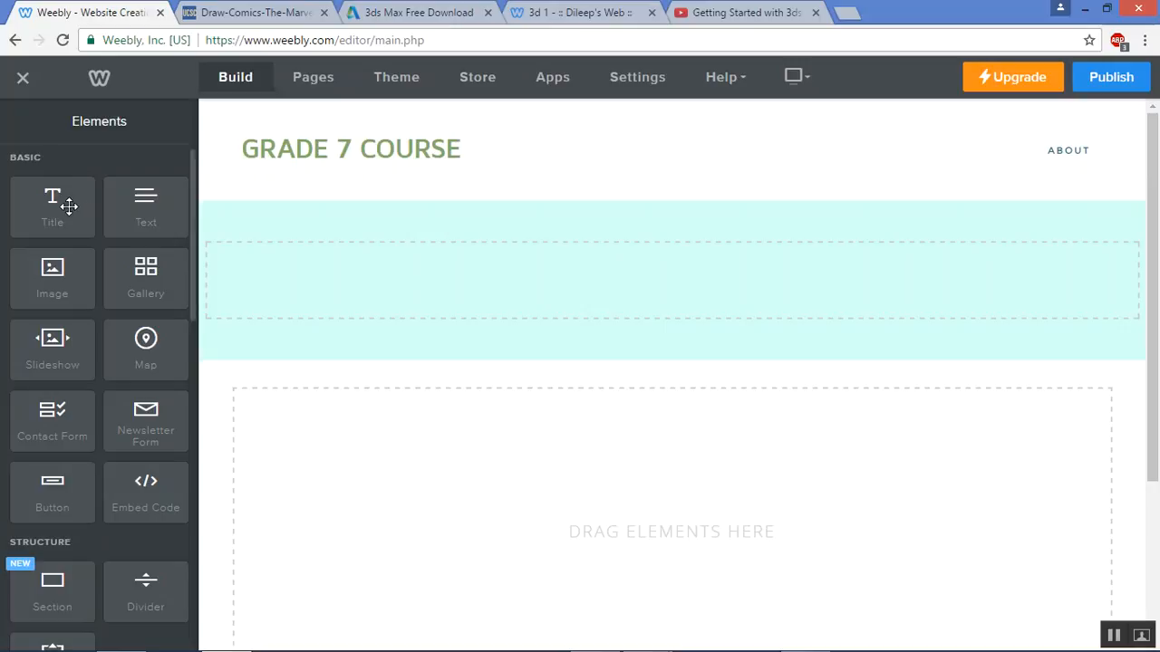
Drop a Title element into the cyan banner and type GRADE 7B as its heading
drag(70, 208, 675, 298)
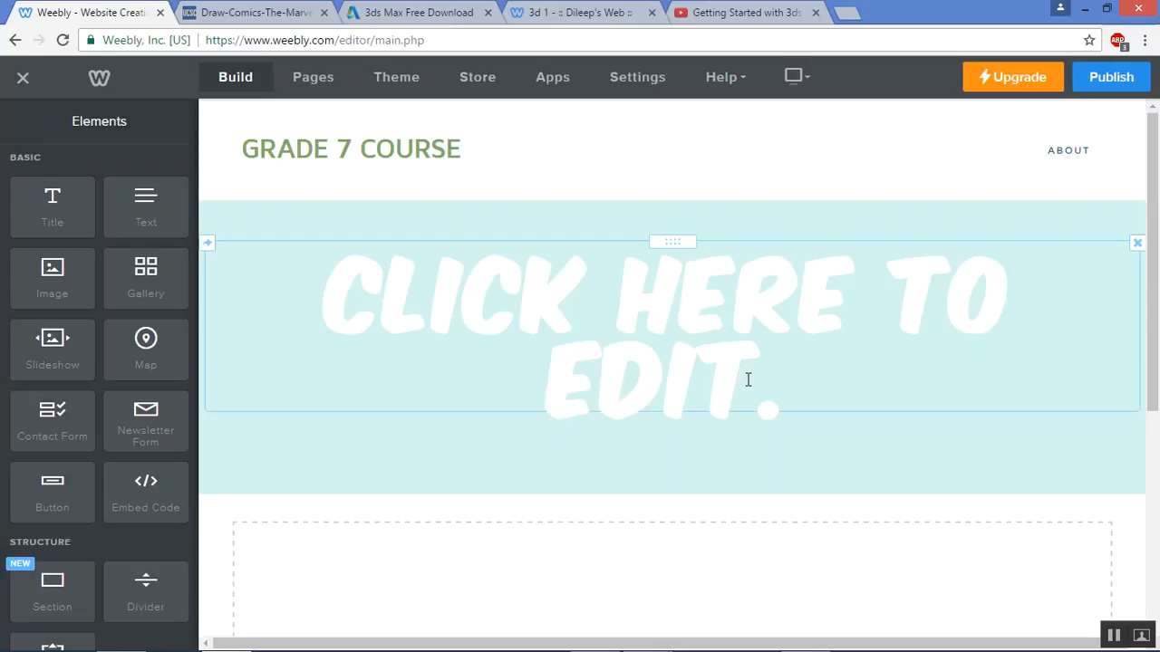
click(554, 351)
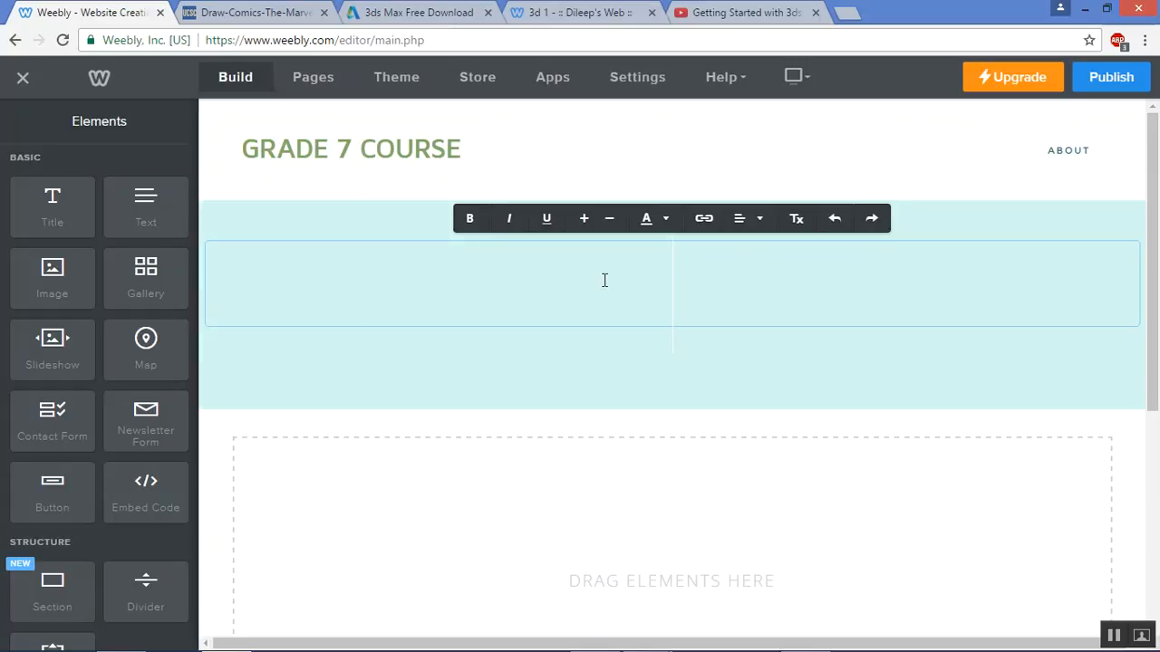
text(GRADE 7)
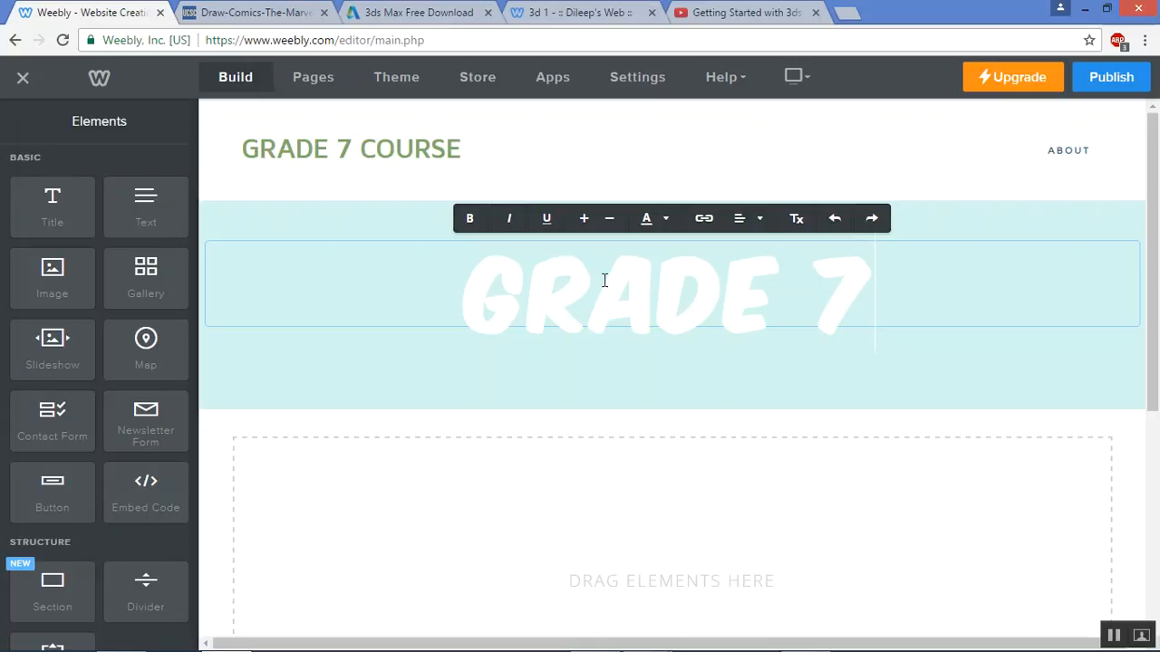
text(B)
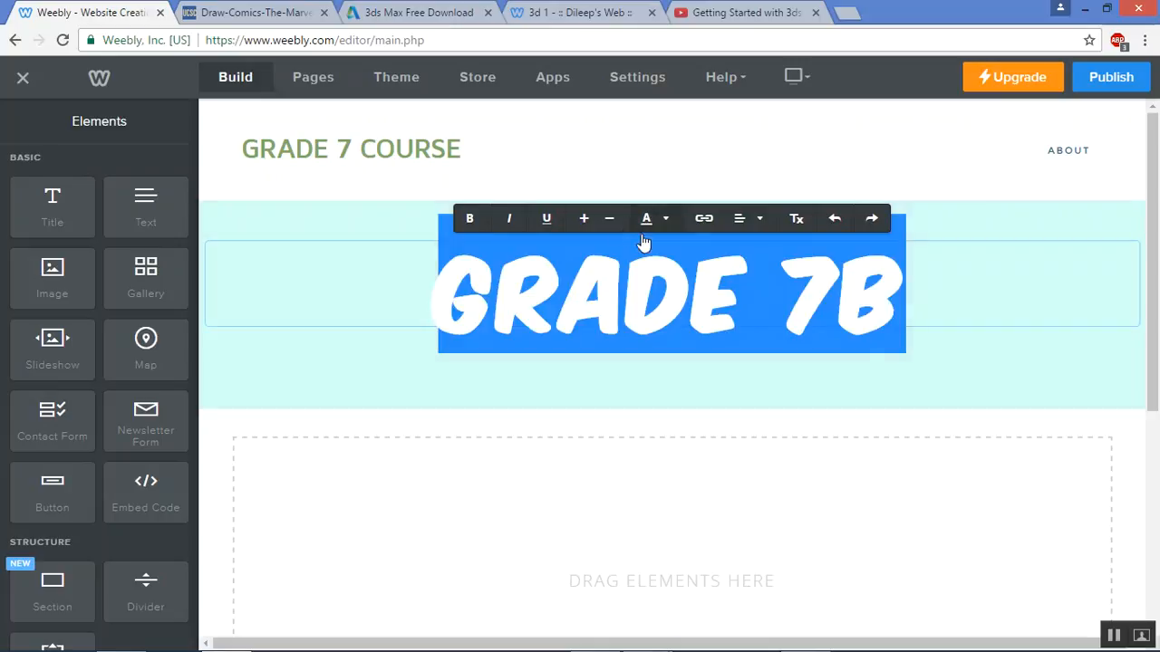
Color the whole GRADE 7B title dark violet
click(666, 220)
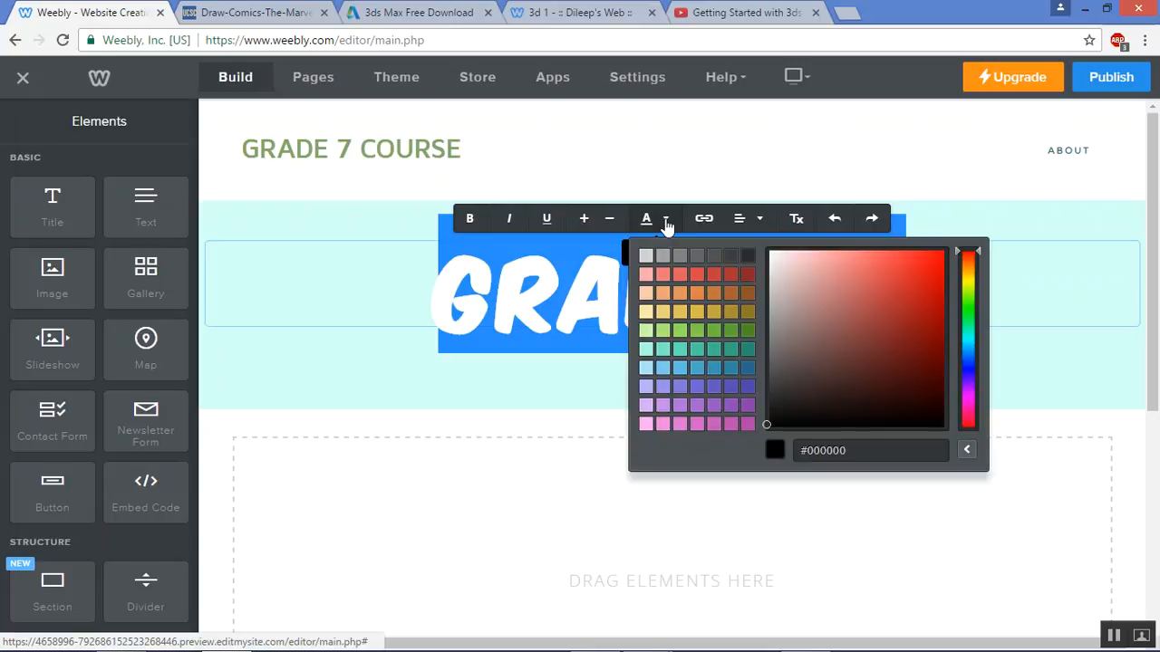
click(851, 269)
triple_click(852, 269)
click(669, 224)
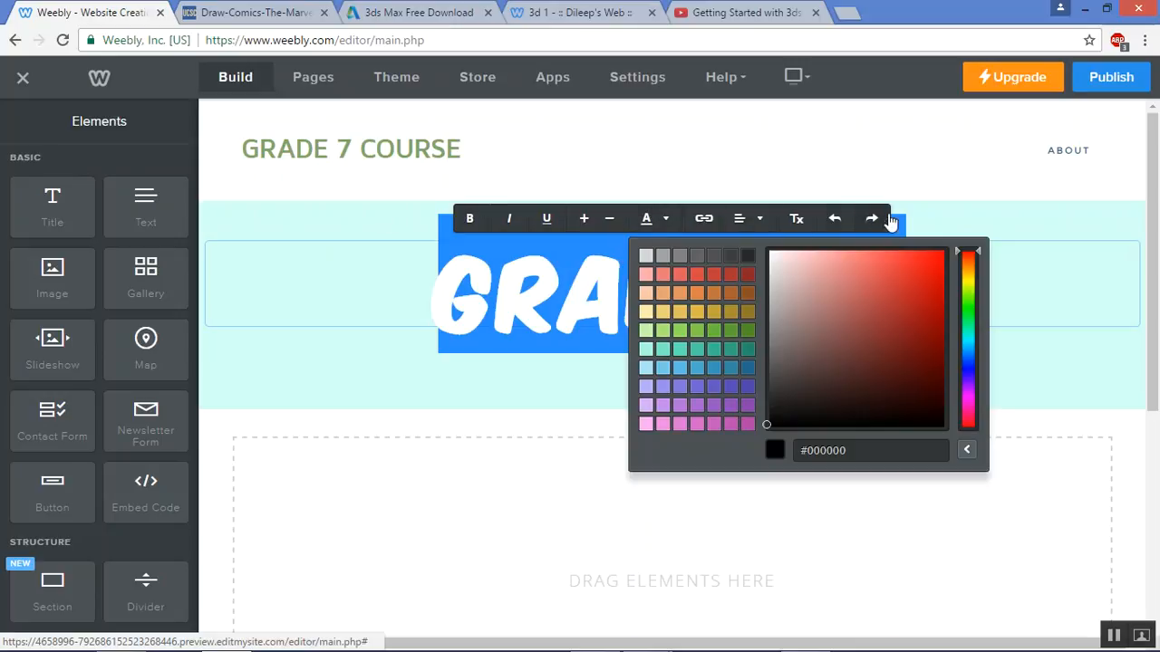
drag(875, 424, 913, 425)
click(969, 385)
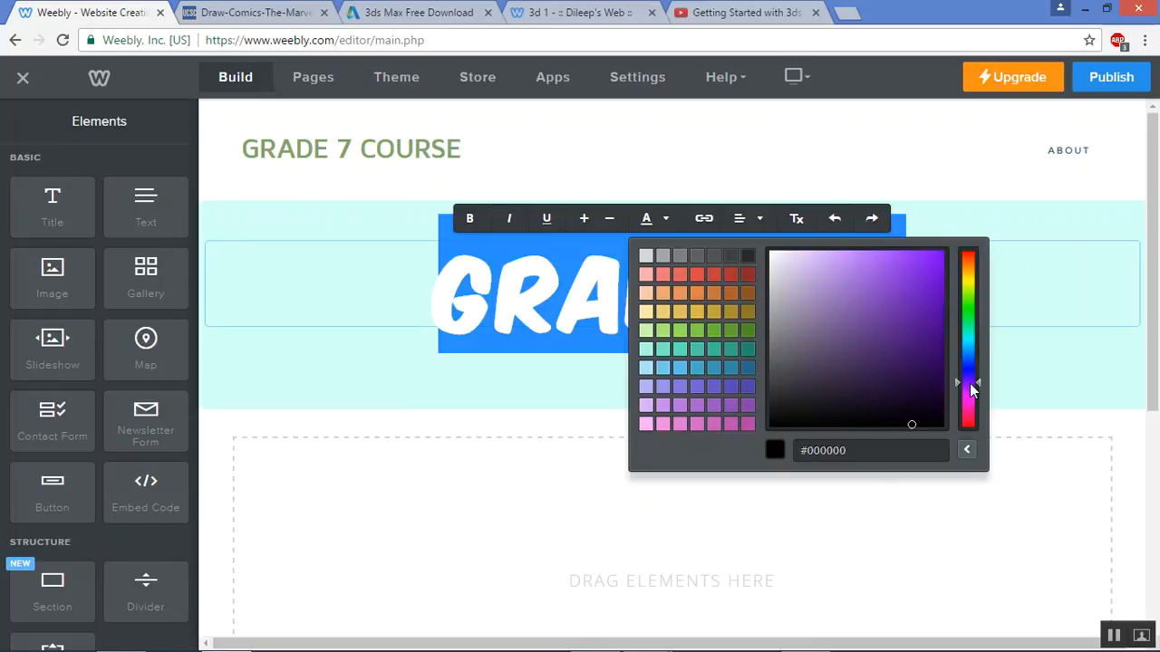
drag(971, 385, 969, 376)
click(939, 394)
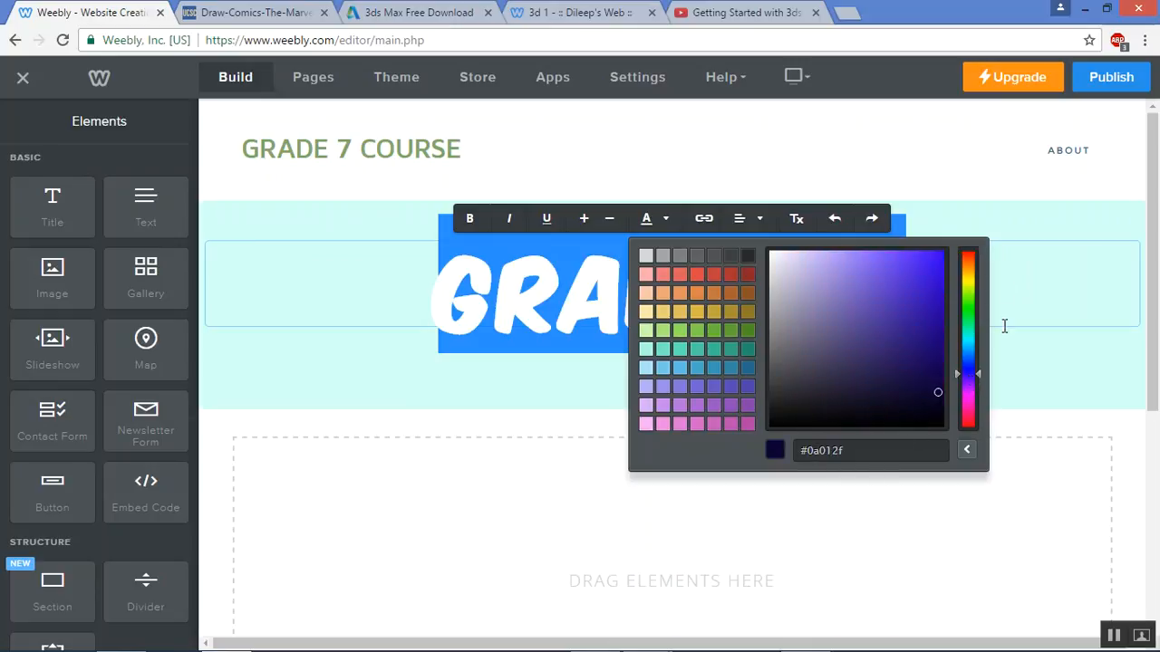
click(1006, 287)
click(358, 280)
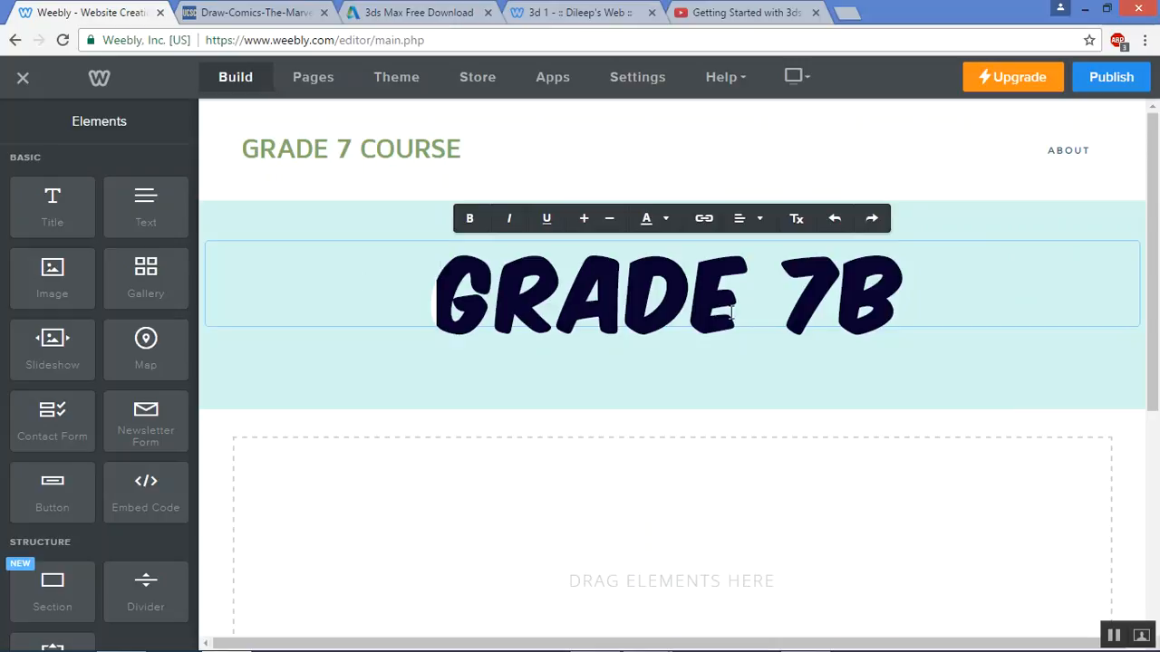
Make the GRADE 7B title smaller, then bring up the site's page list
drag(904, 290, 304, 290)
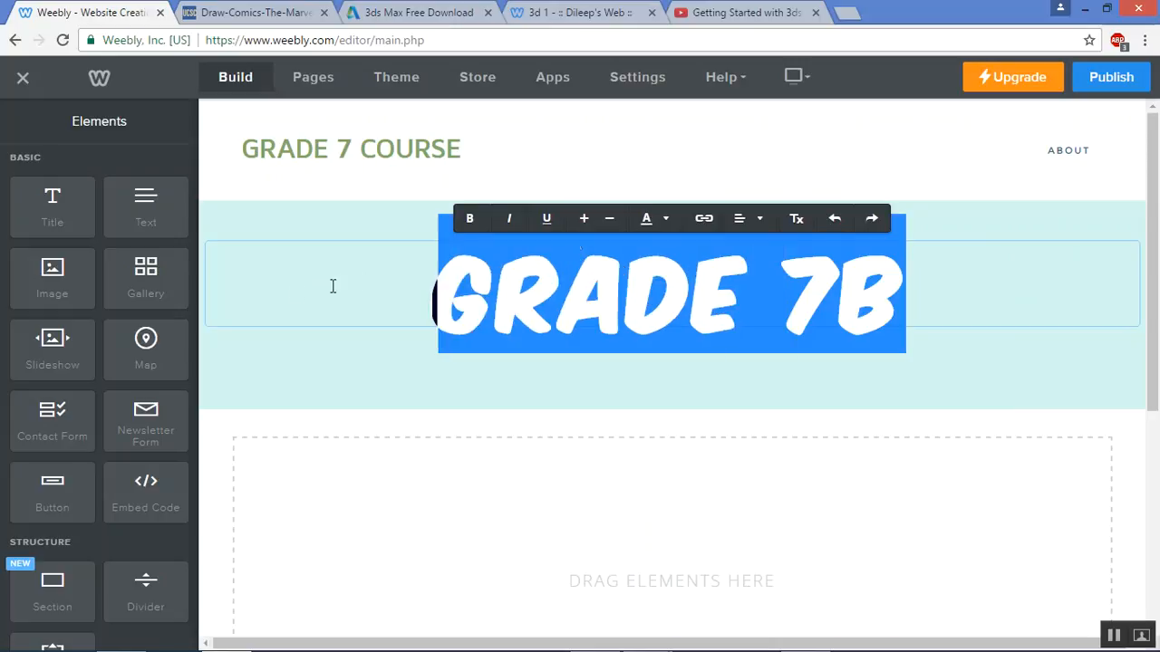
click(611, 221)
click(584, 221)
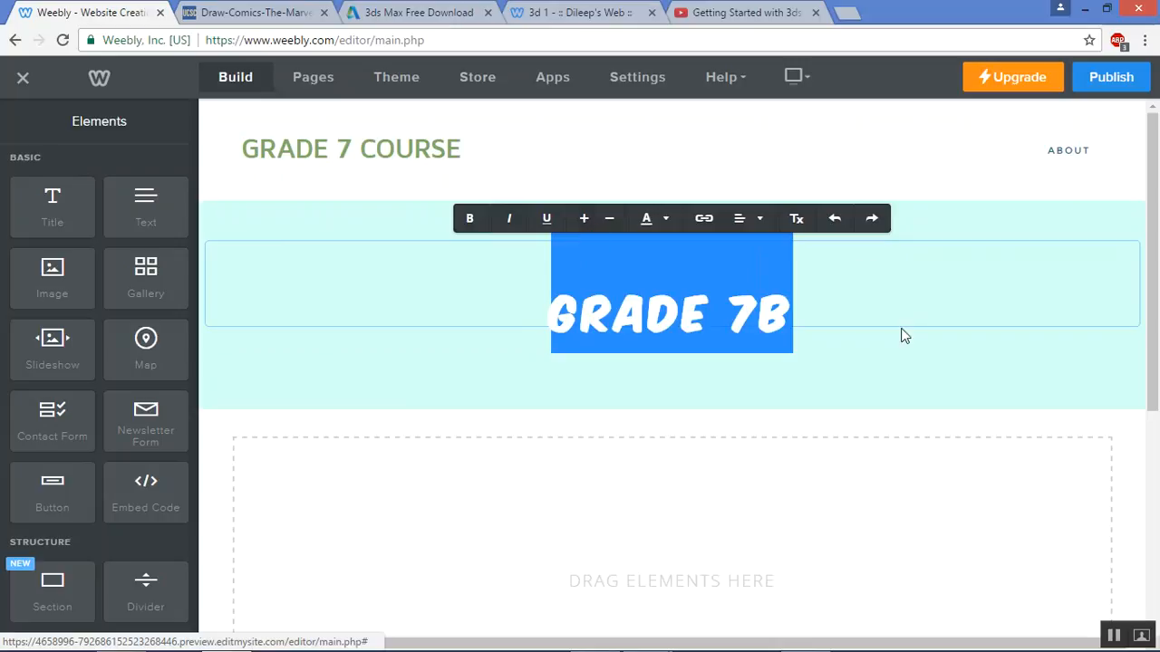
click(825, 310)
click(660, 396)
click(694, 268)
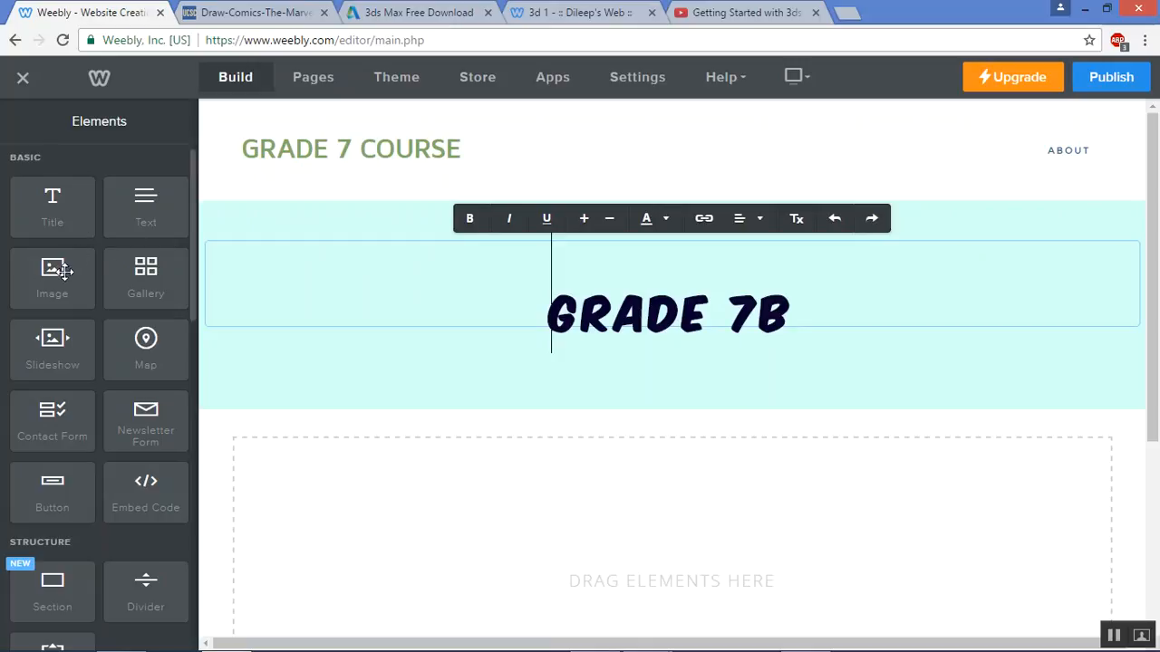
scroll(526, 350, down, 3)
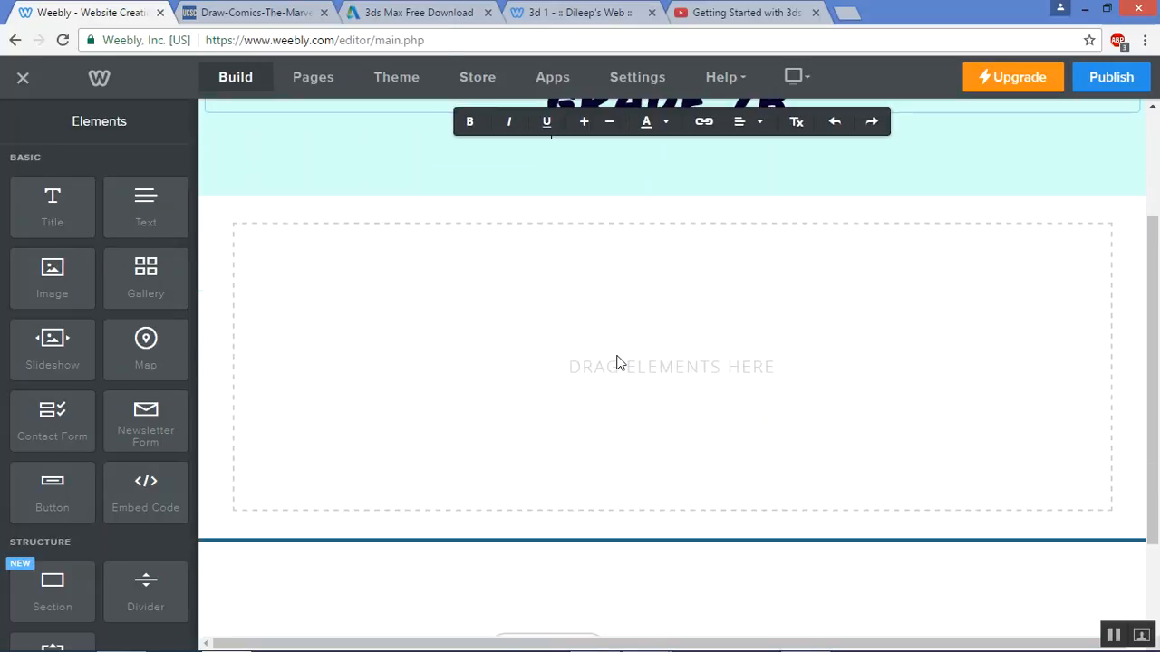
scroll(616, 357, up, 3)
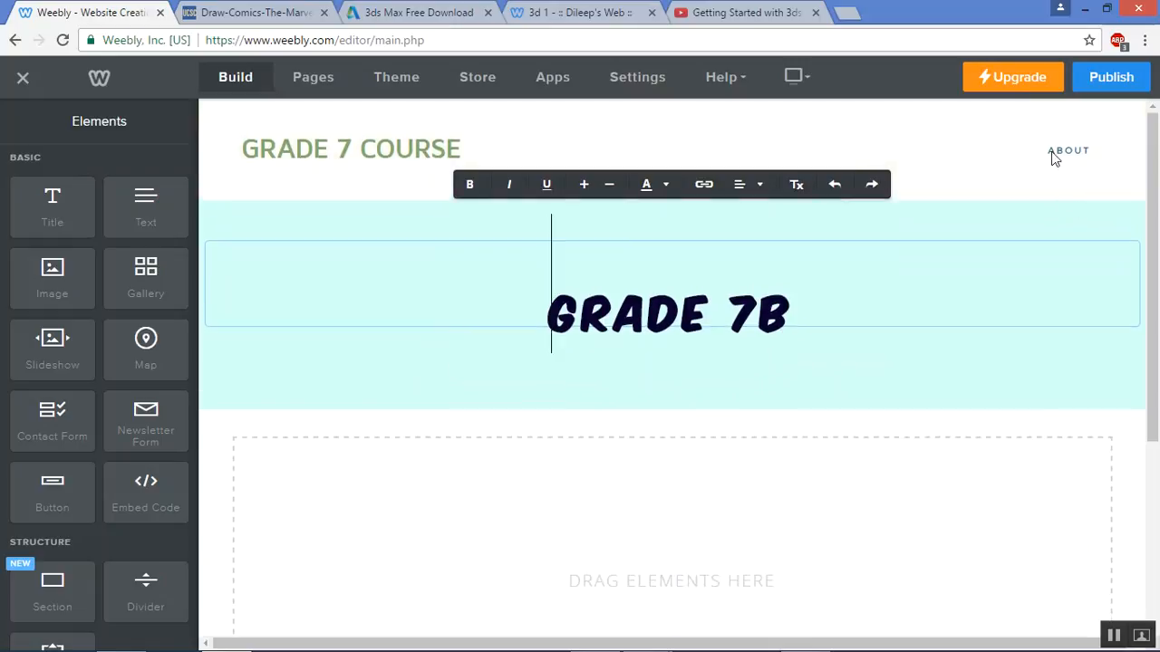
click(324, 83)
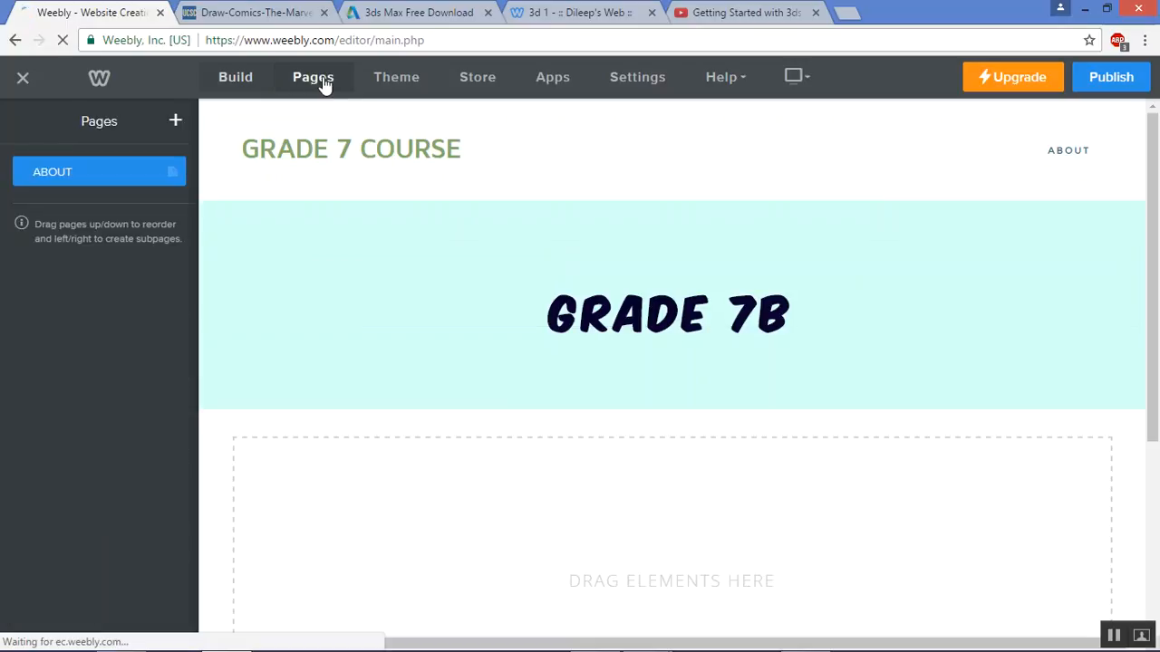
Duplicate the ABOUT page and rename the copy SUBJECTS
click(177, 122)
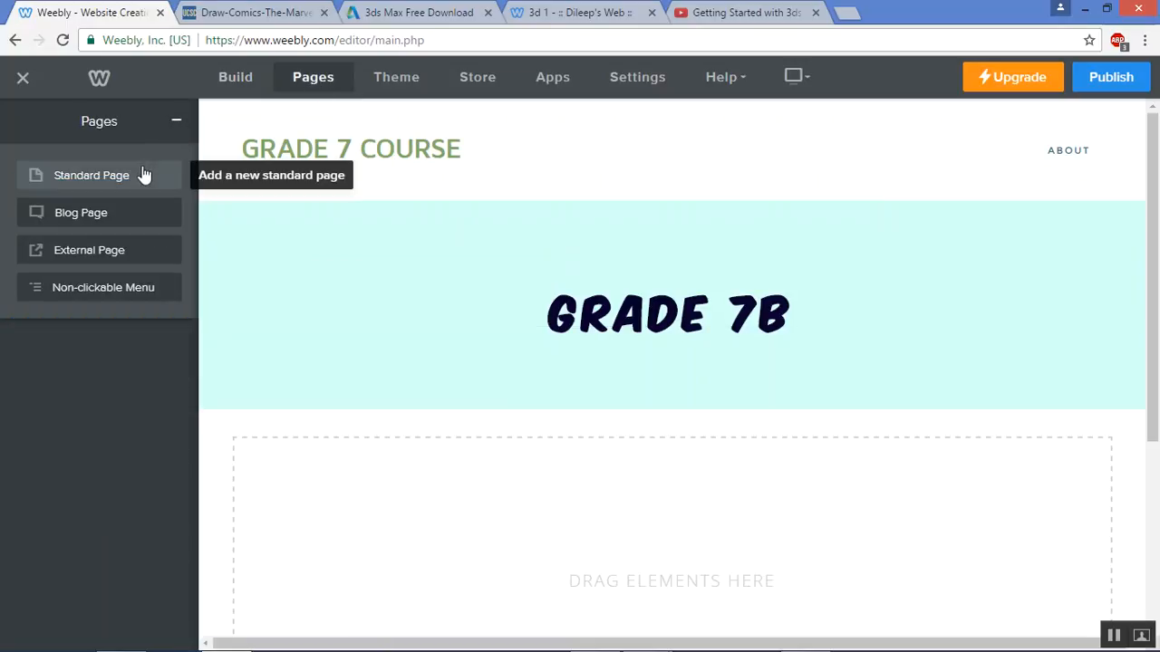
click(178, 131)
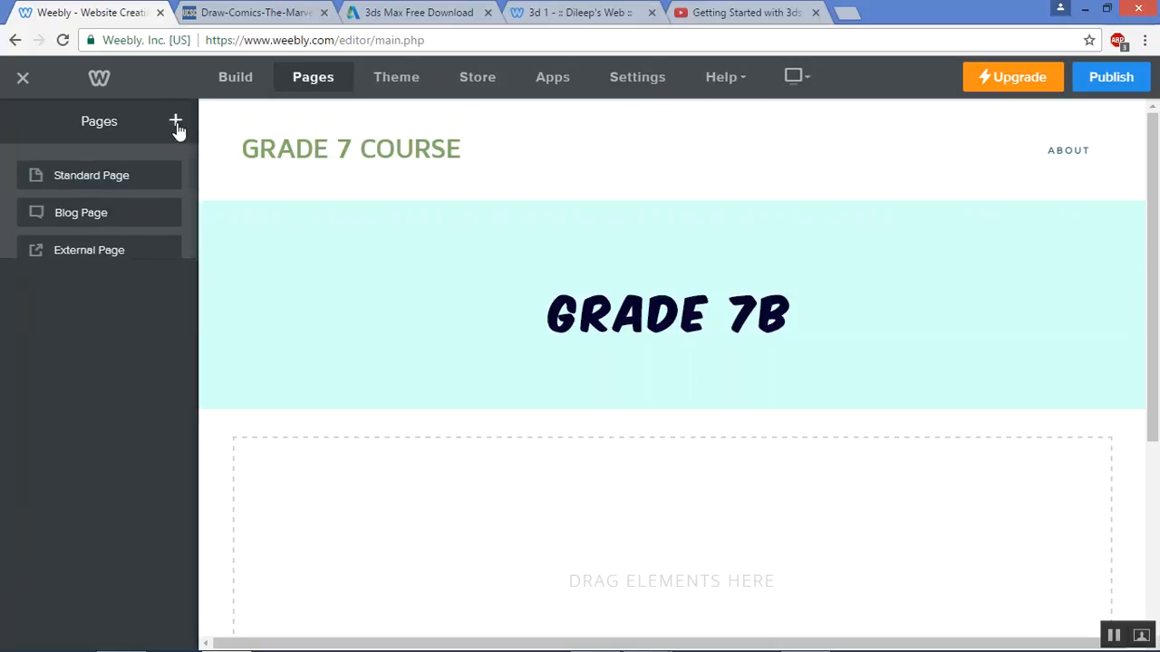
click(96, 177)
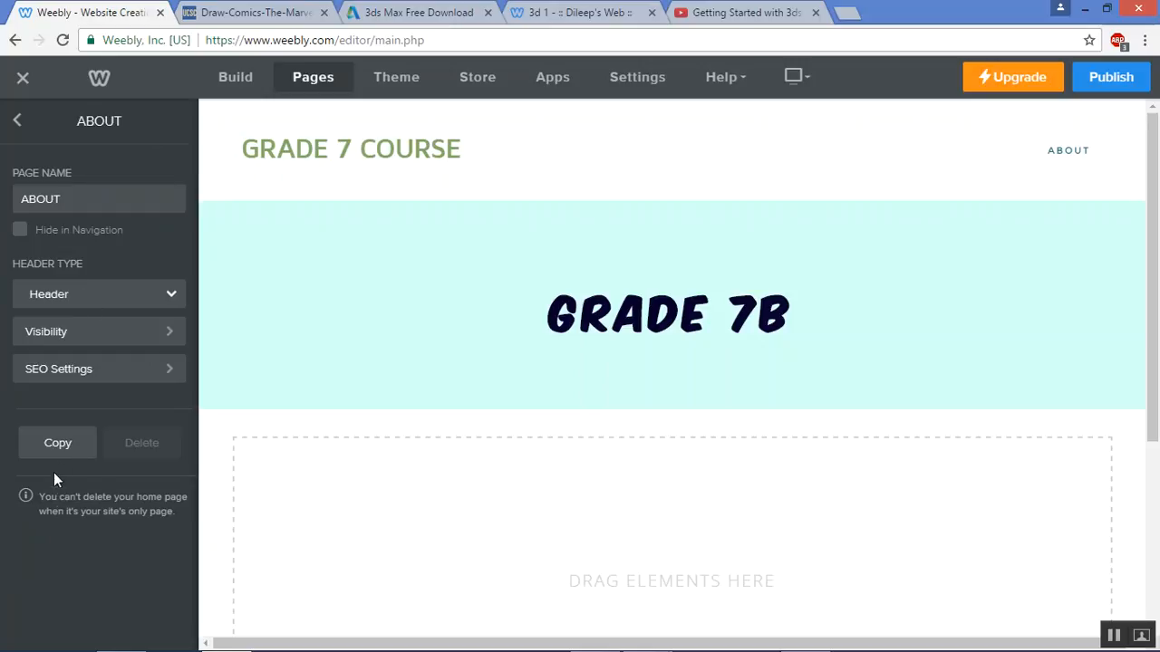
click(62, 442)
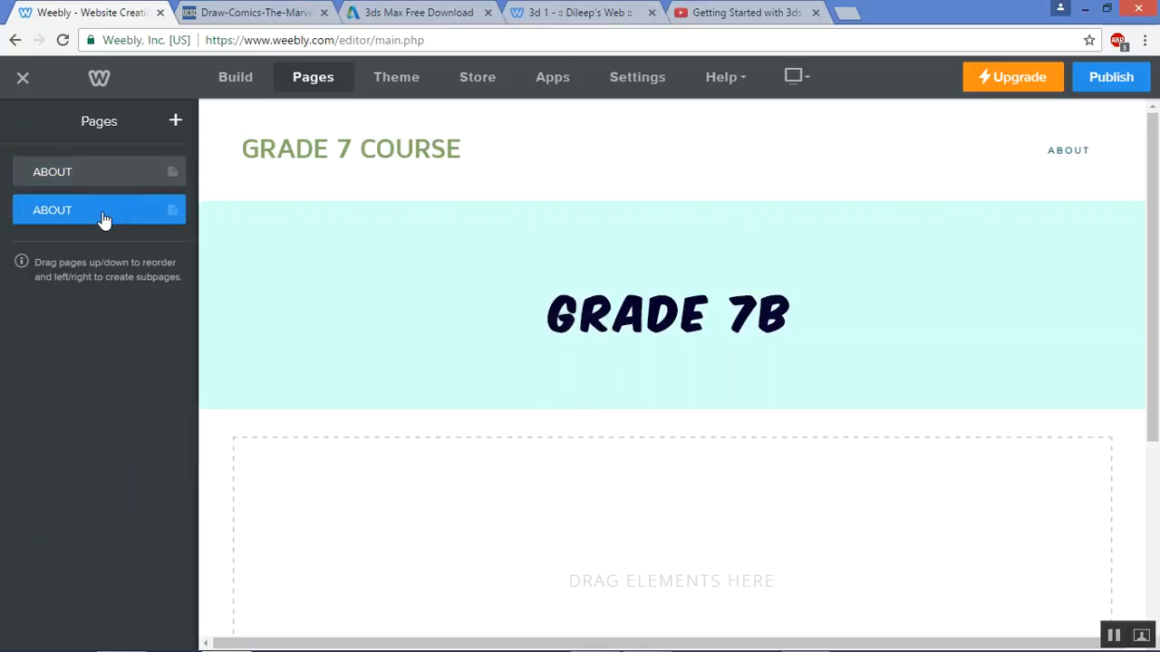
click(104, 218)
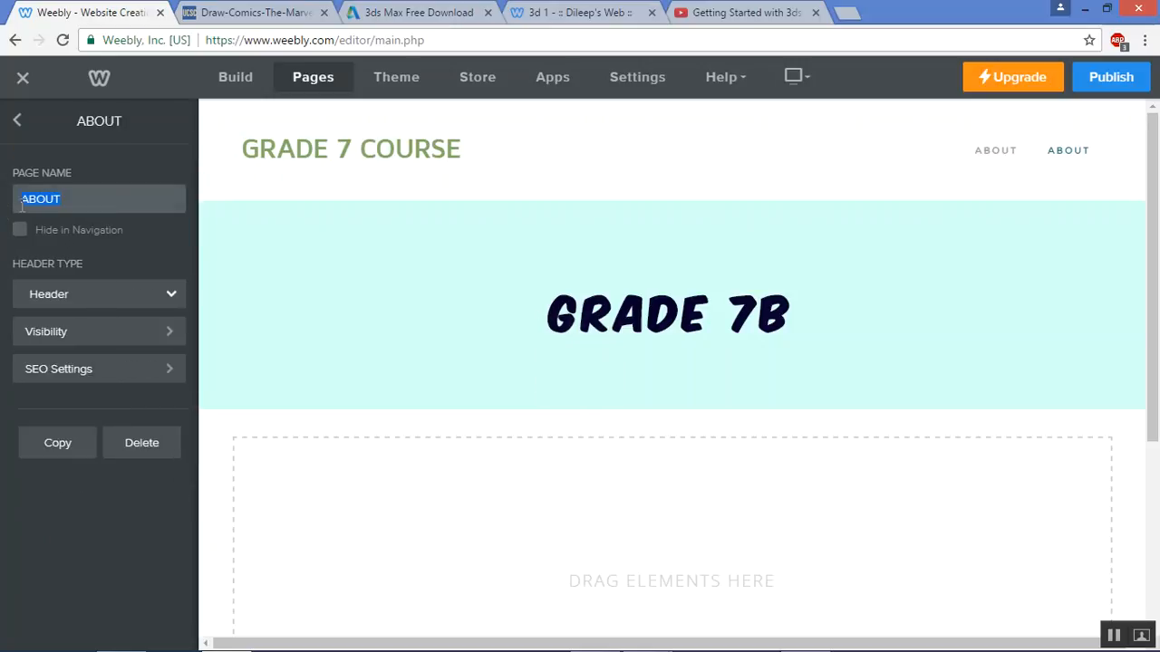
text(SUBJECTS)
Create two English page copies from SUBJECTS, nesting one English page under SUBJECTS
click(77, 443)
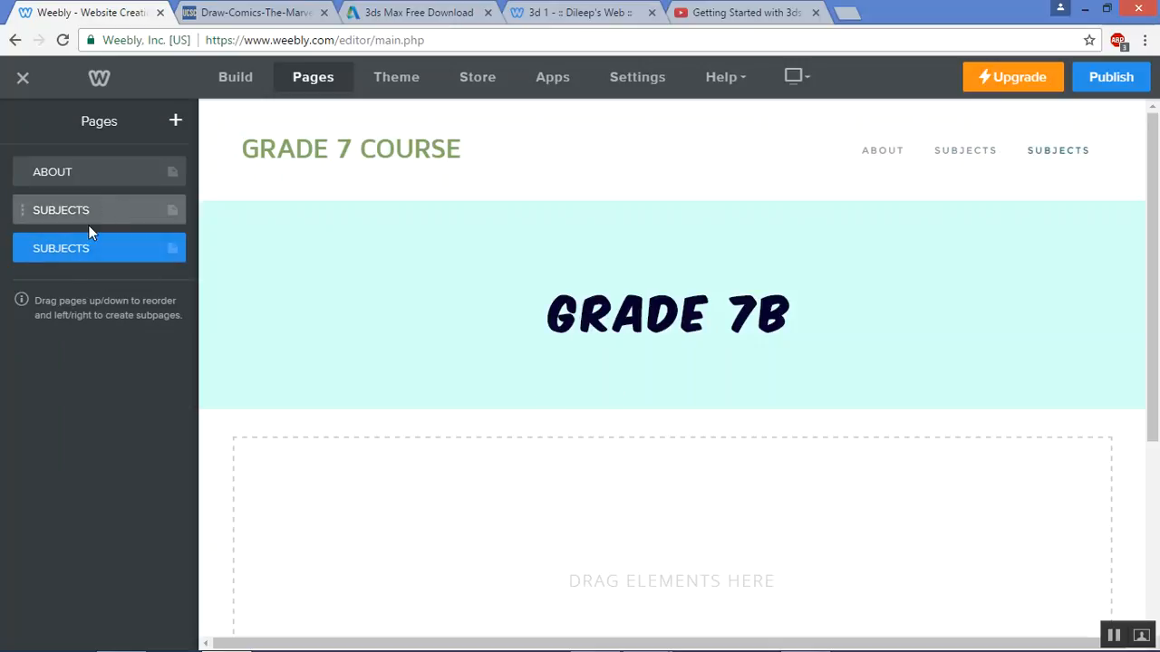
click(85, 256)
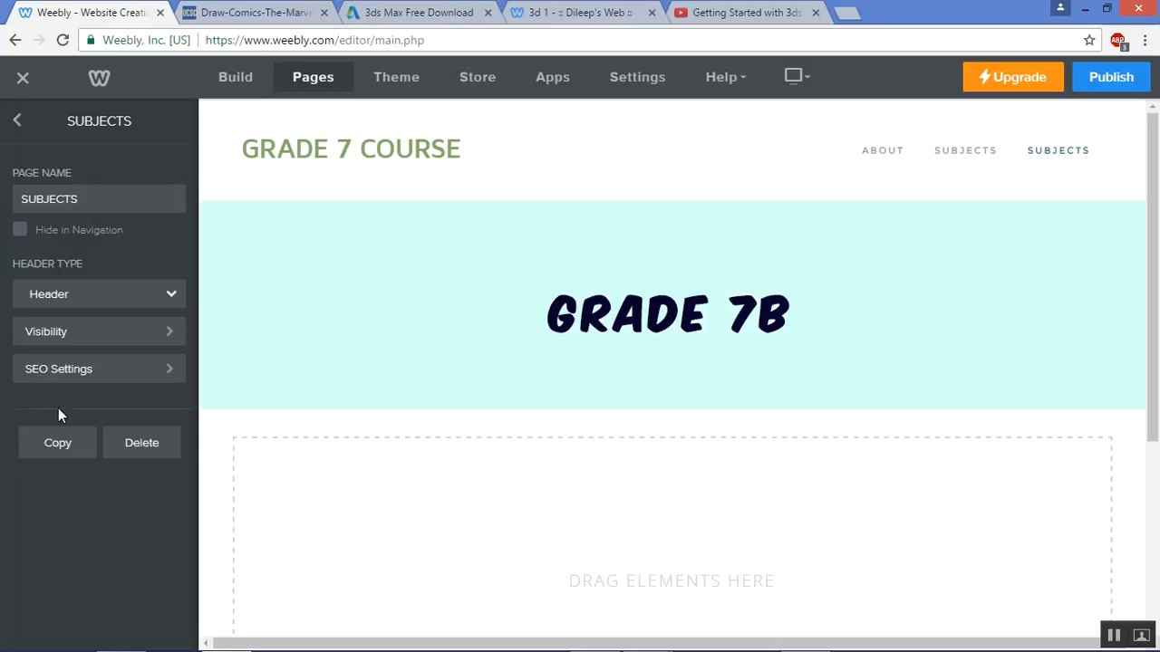
drag(102, 194, 11, 188)
text(English)
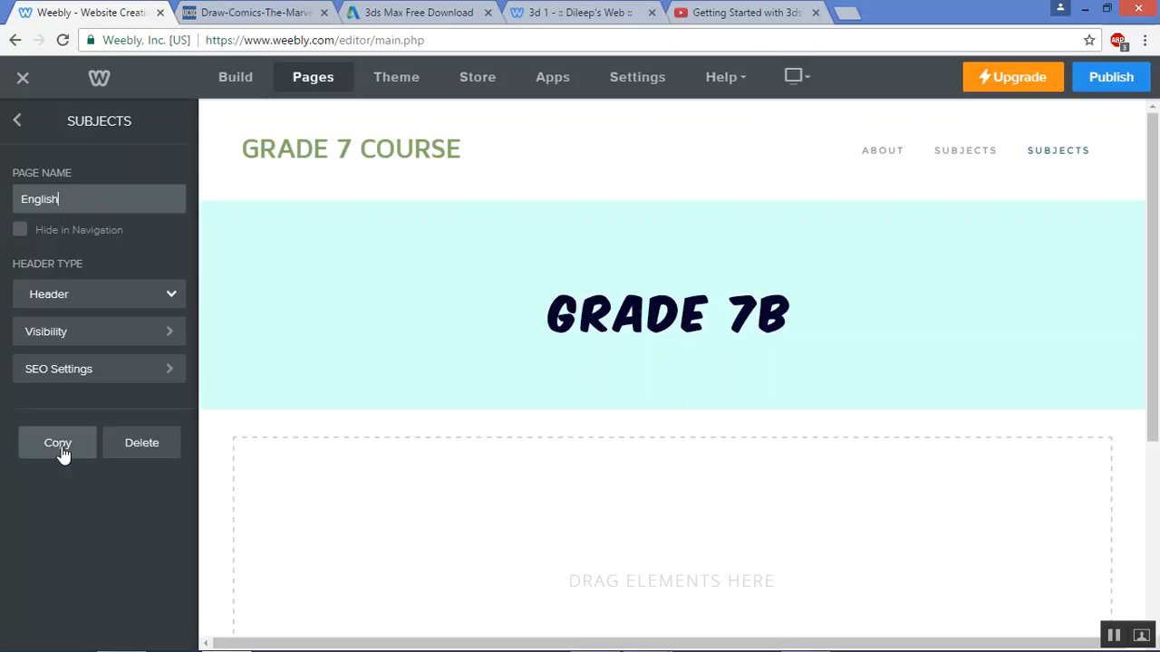
click(60, 446)
mouse_move(81, 250)
mouse_down()
mouse_move(92, 234)
mouse_move(99, 251)
mouse_up()
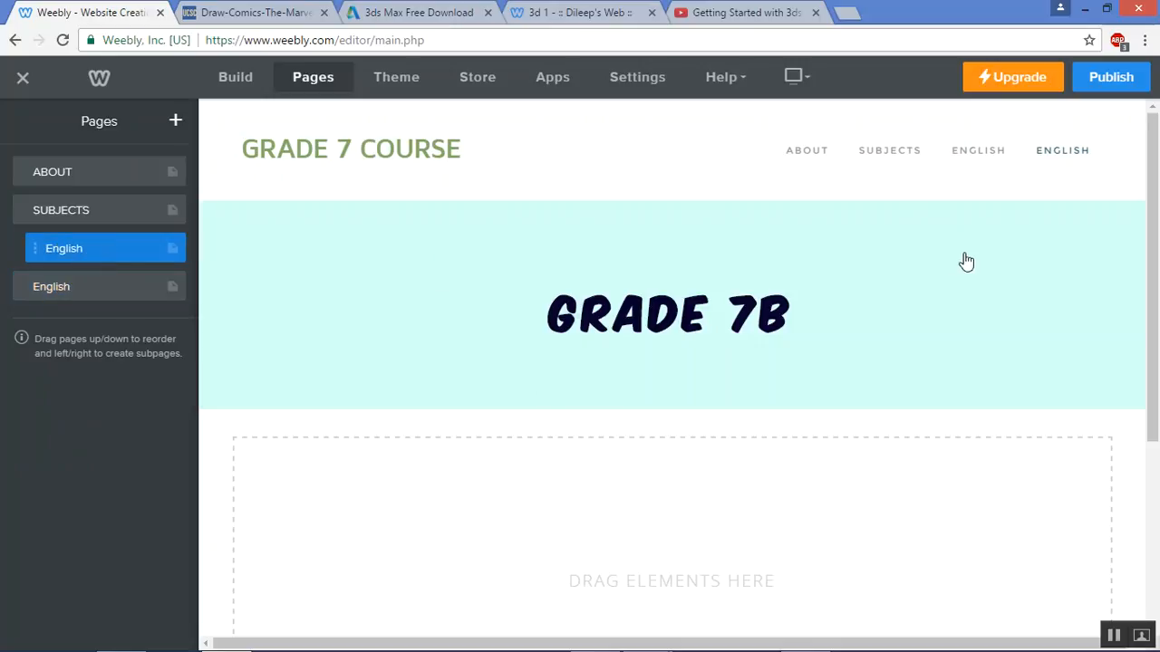
mouse_move(970, 154)
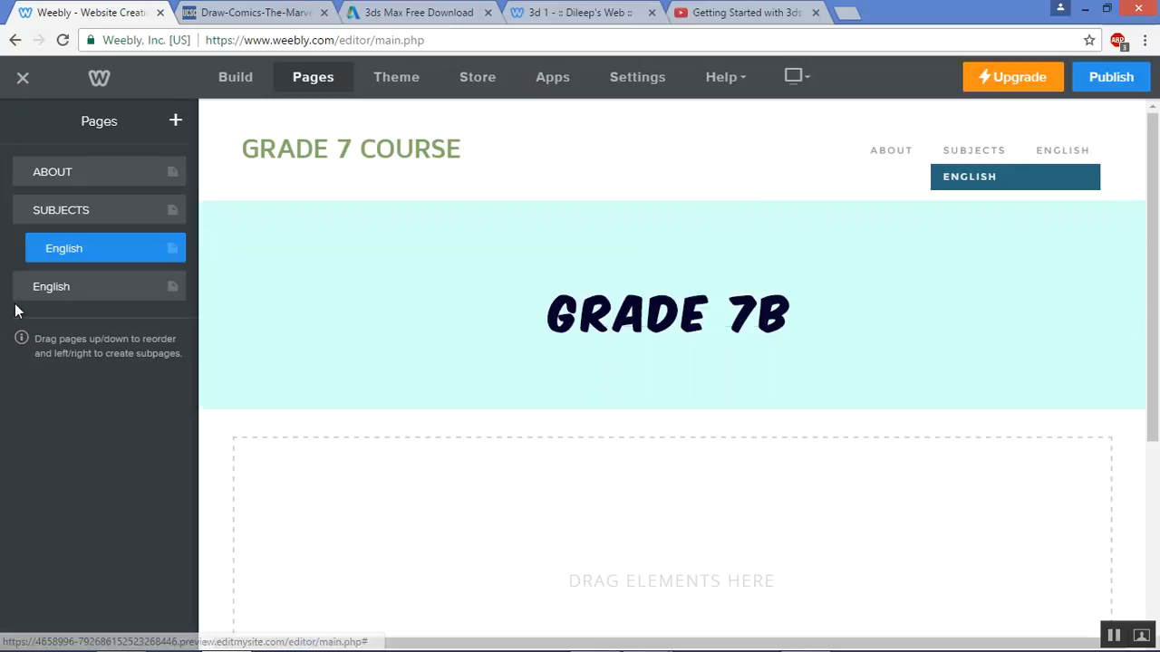
click(95, 288)
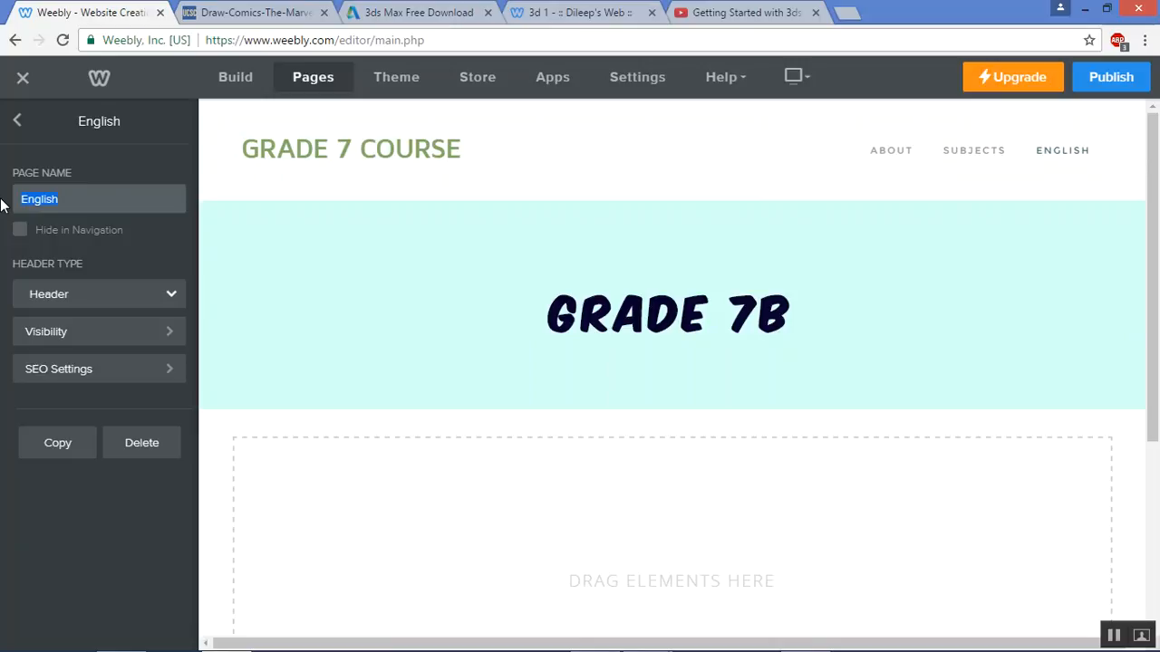
Rename the second English page Geography, duplicate it, and nest both under SUBJECTS
text(Geography)
click(63, 443)
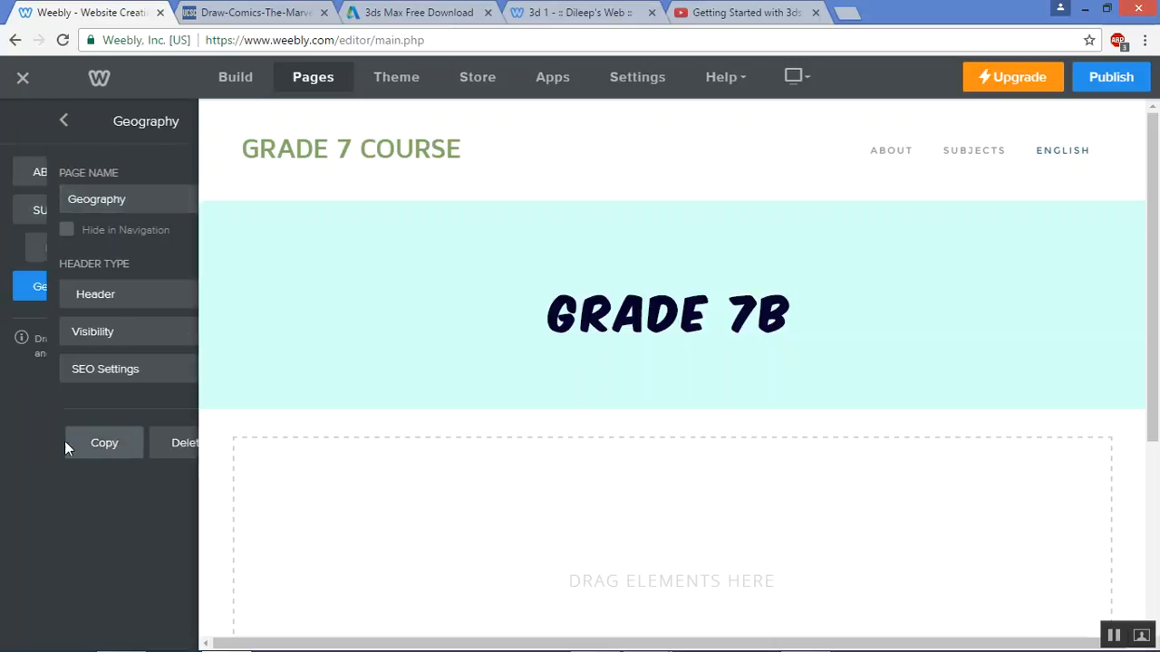
mouse_move(93, 288)
mouse_down()
mouse_move(124, 296)
mouse_move(110, 283)
mouse_up()
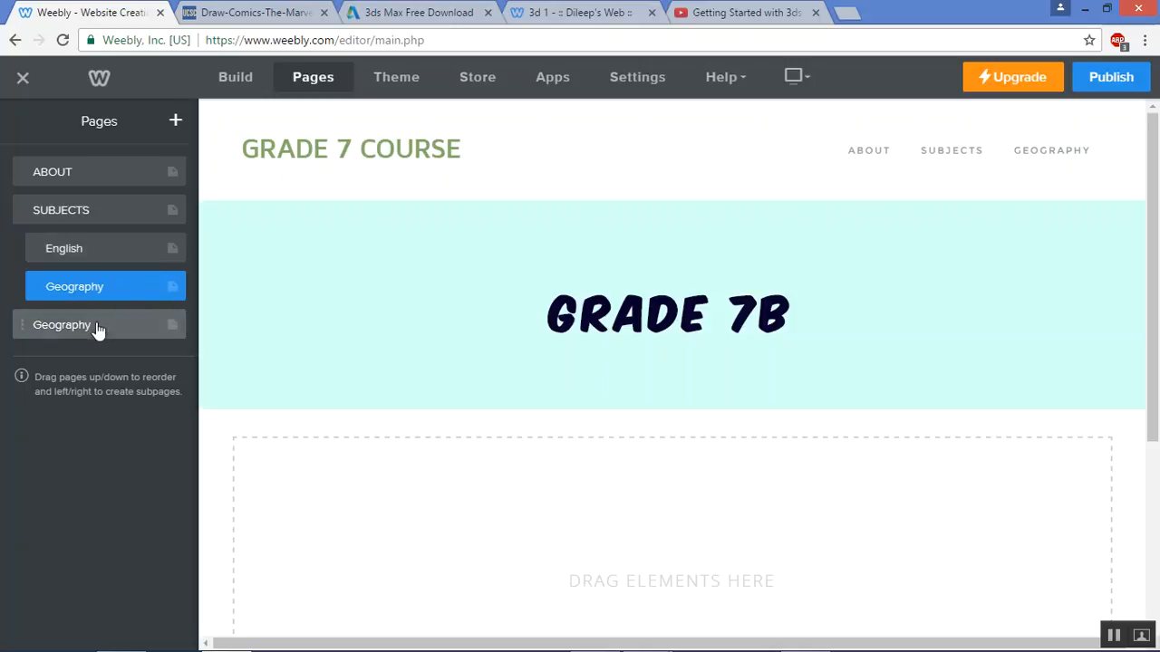
mouse_move(98, 335)
mouse_down()
mouse_move(122, 336)
mouse_move(109, 332)
mouse_up()
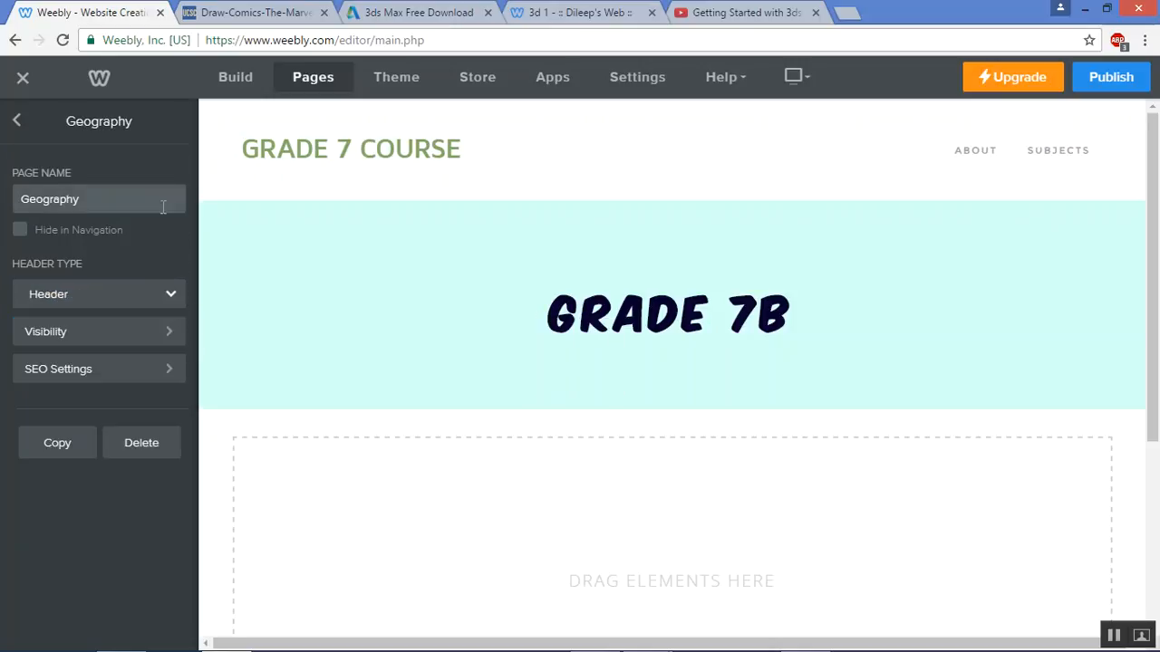
Rename a Geography copy to Digital Tech, duplicate it, and rename the extra CONTACT
drag(98, 197, 2, 195)
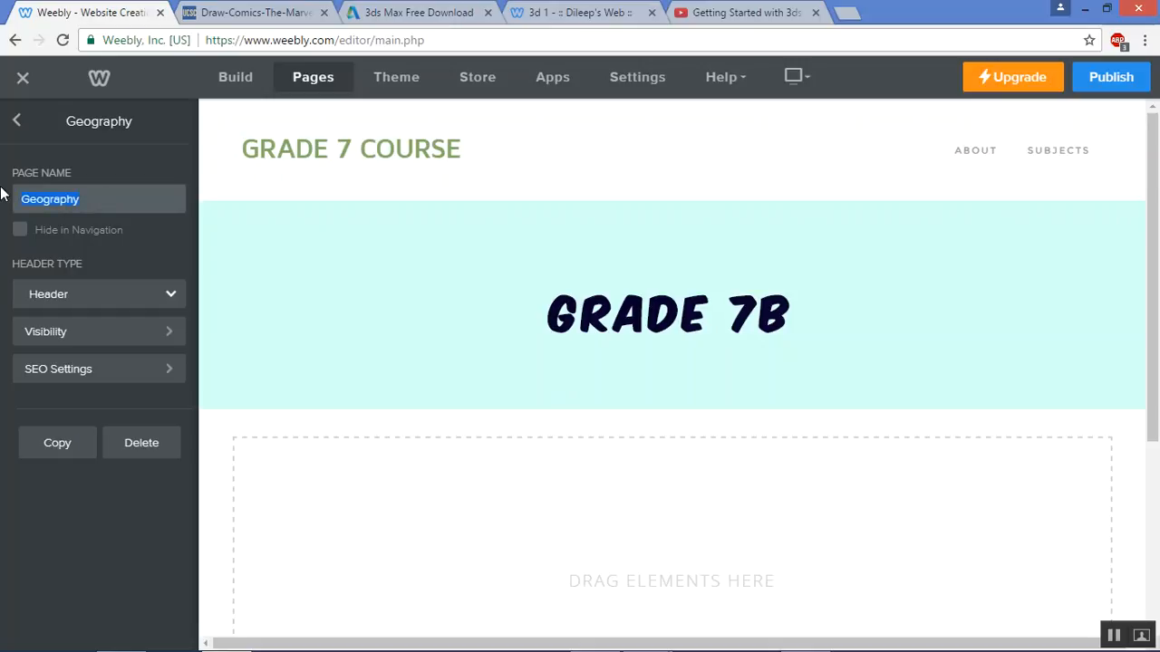
text(Dig)
click(54, 445)
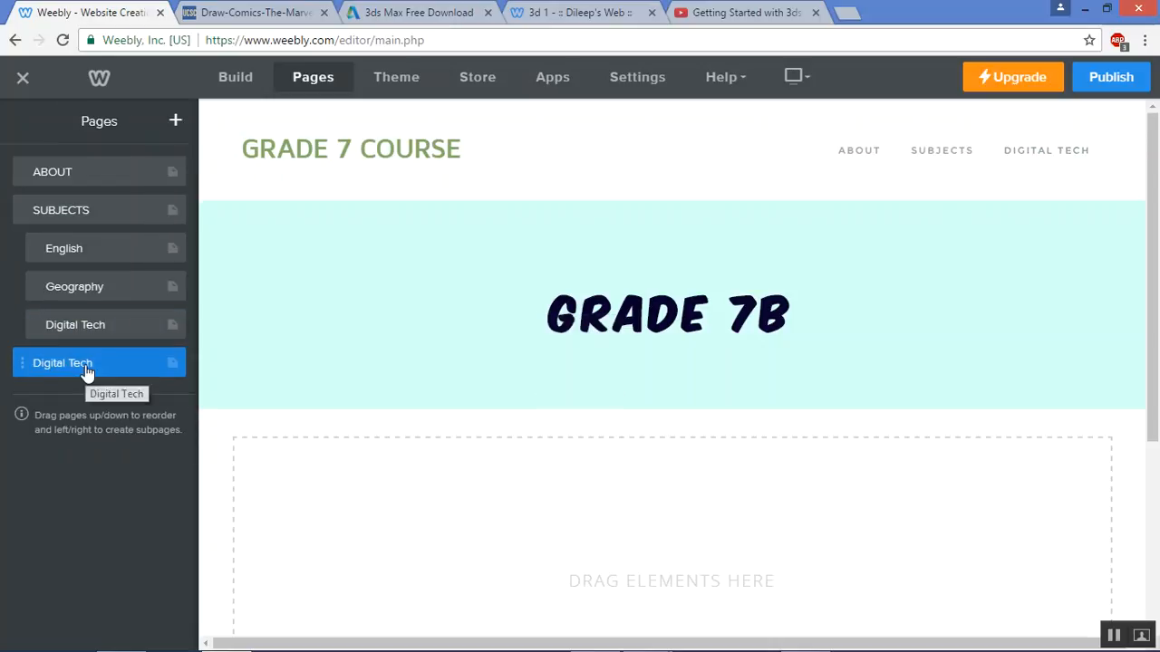
click(87, 372)
text(CONTACT)
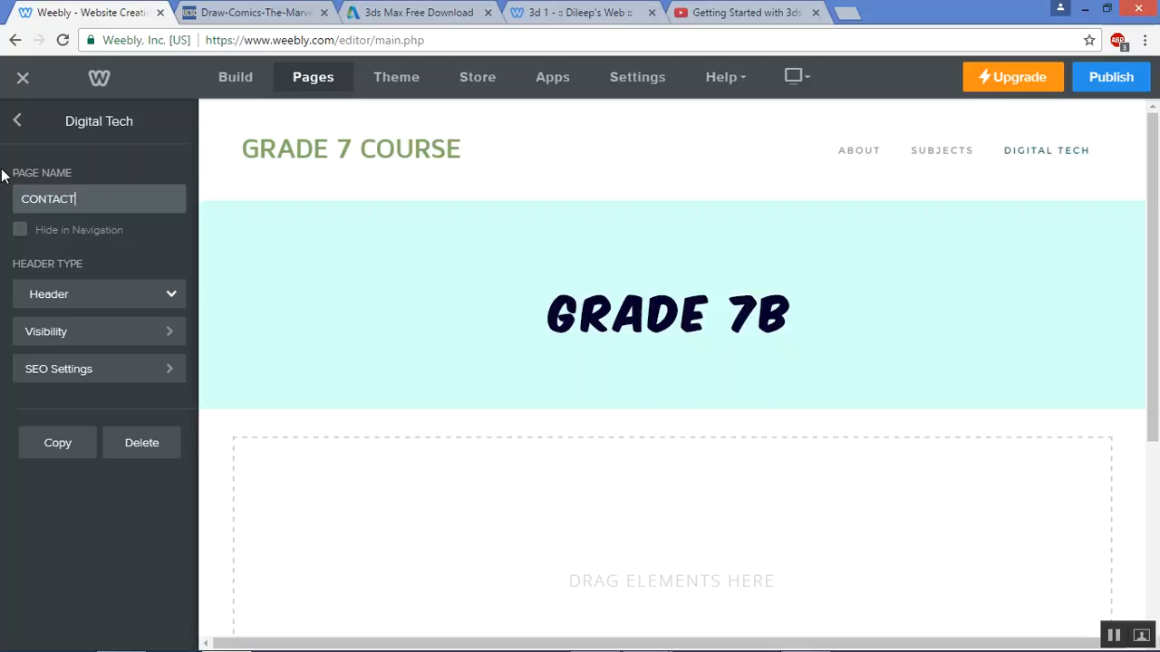
Delete the accidental duplicate CONTACT page, then bring up the Theme settings
click(67, 444)
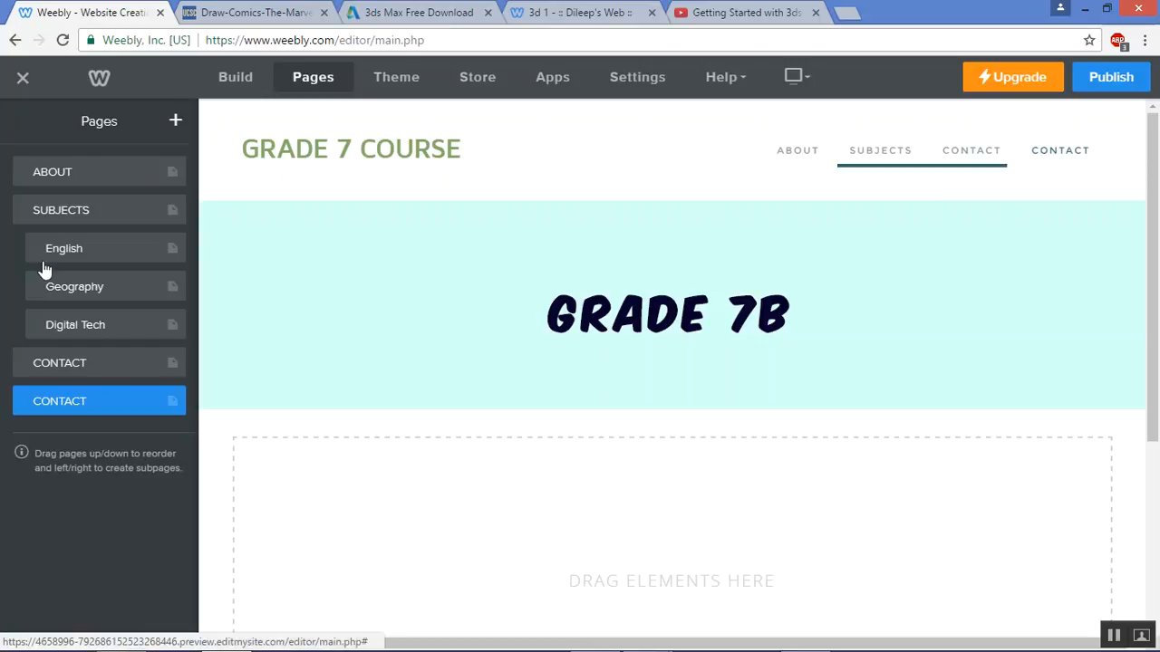
click(106, 404)
click(128, 439)
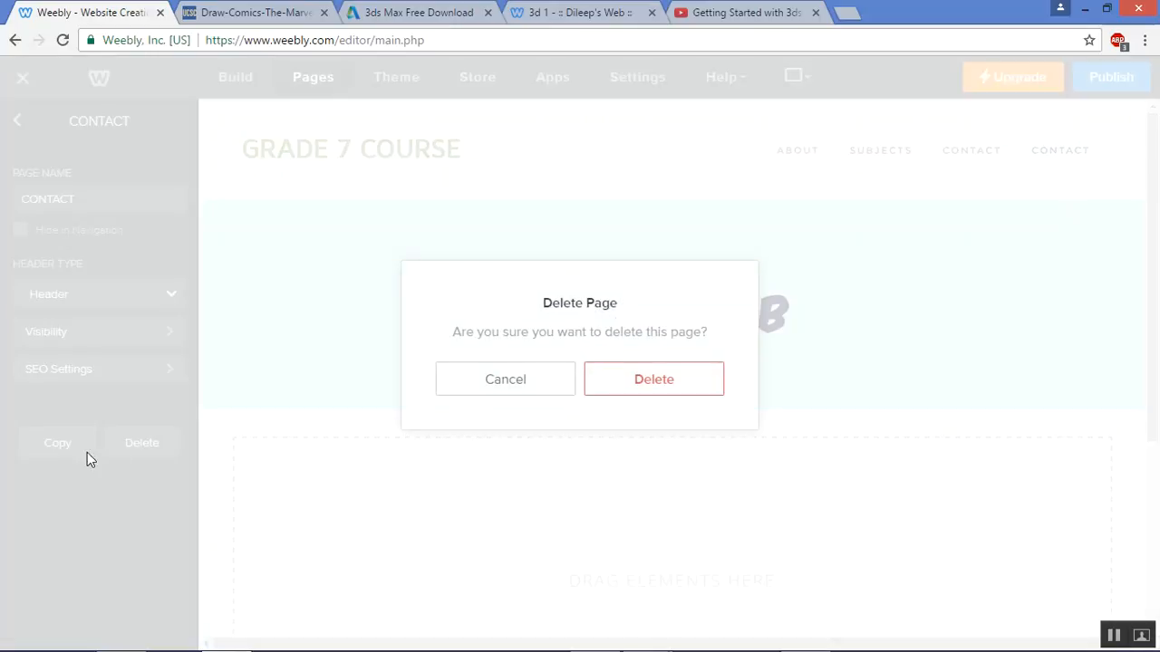
key(Return)
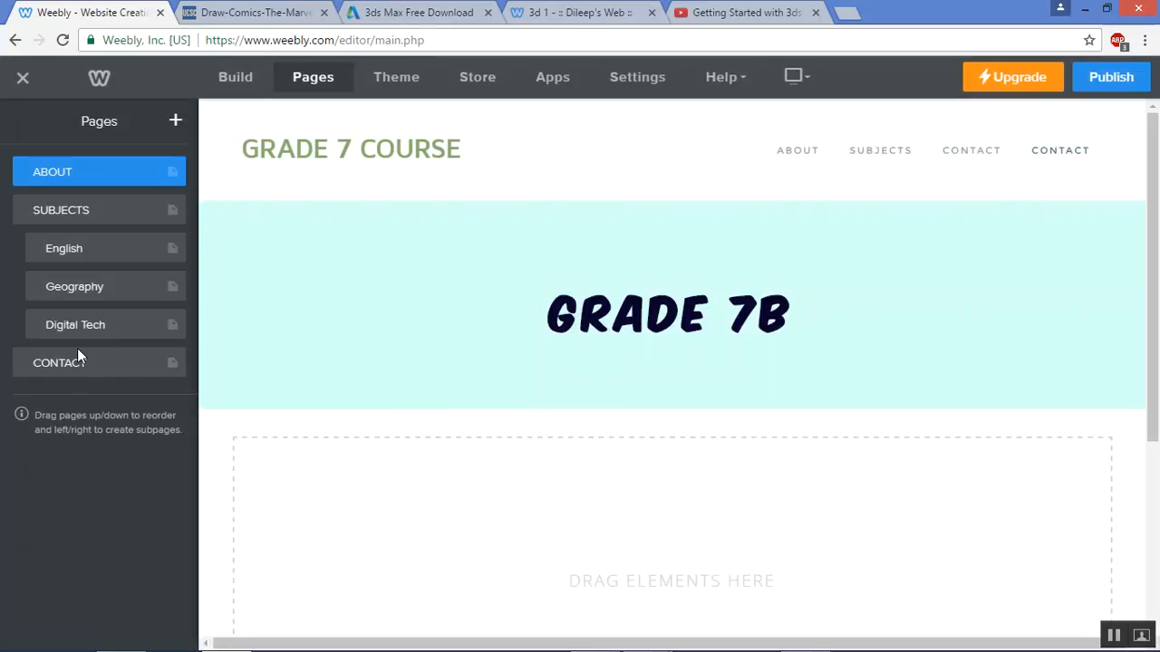
click(385, 74)
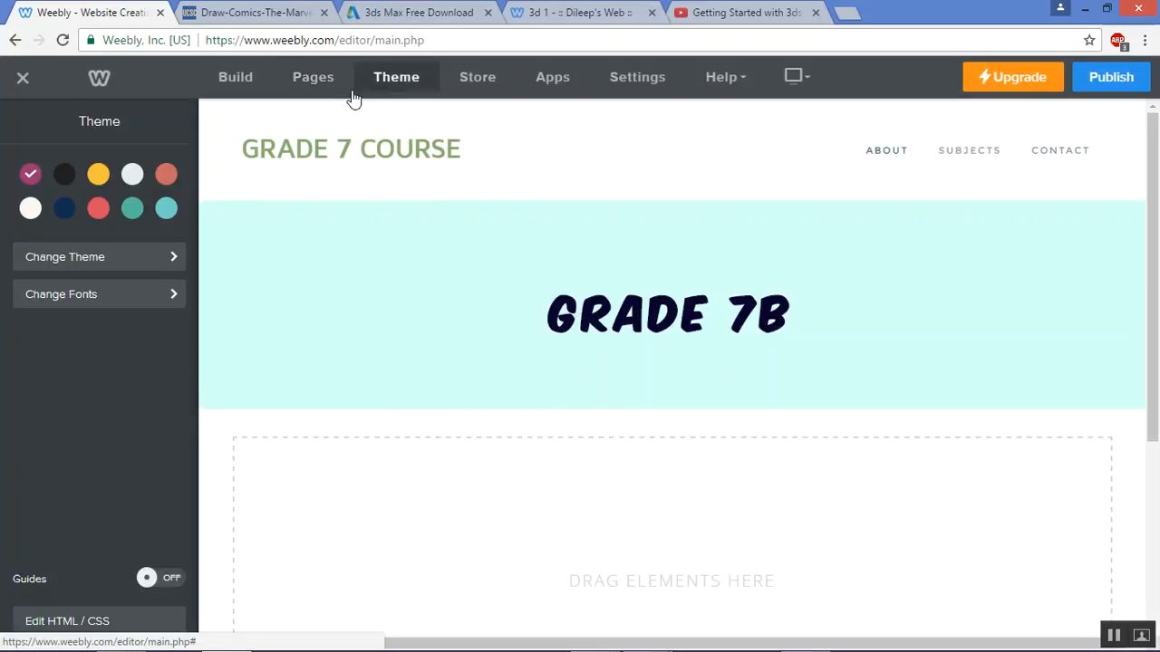
Review Navigation Menu fonts, leaving Uppercase off and the sub navigation font at Default
click(109, 302)
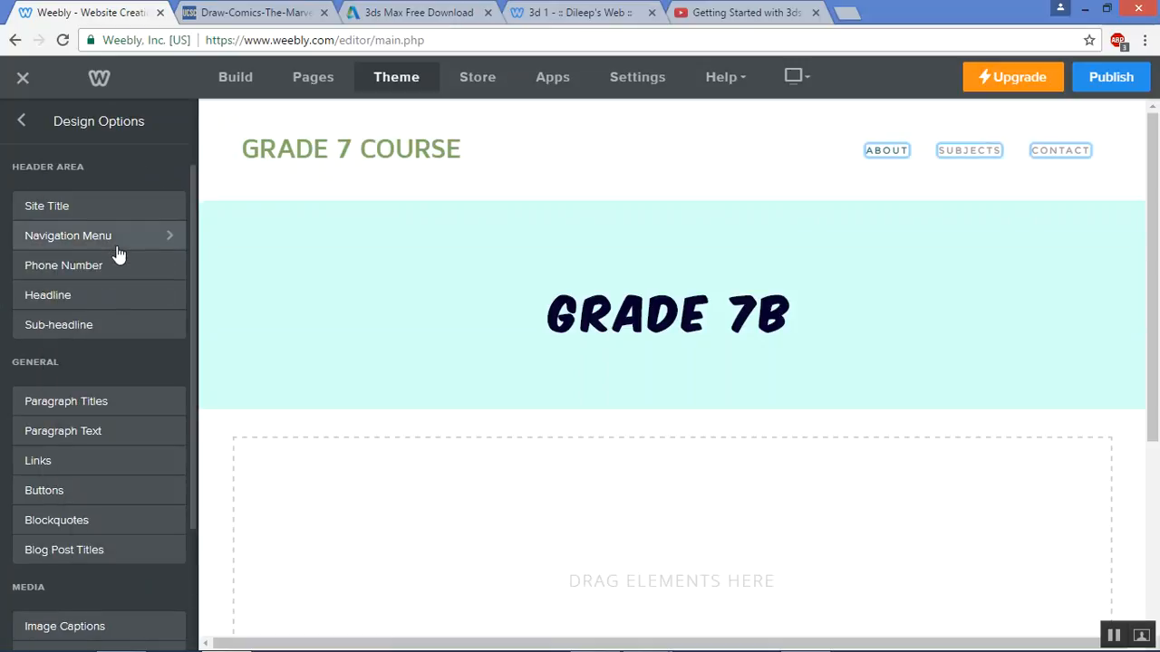
click(116, 246)
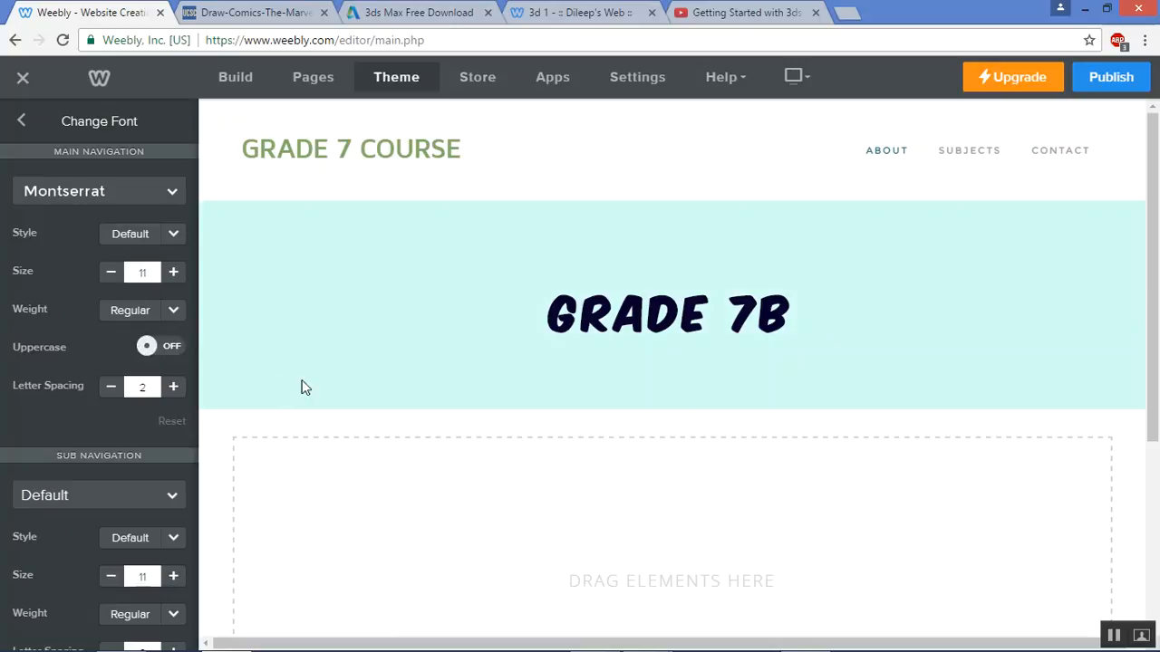
click(176, 346)
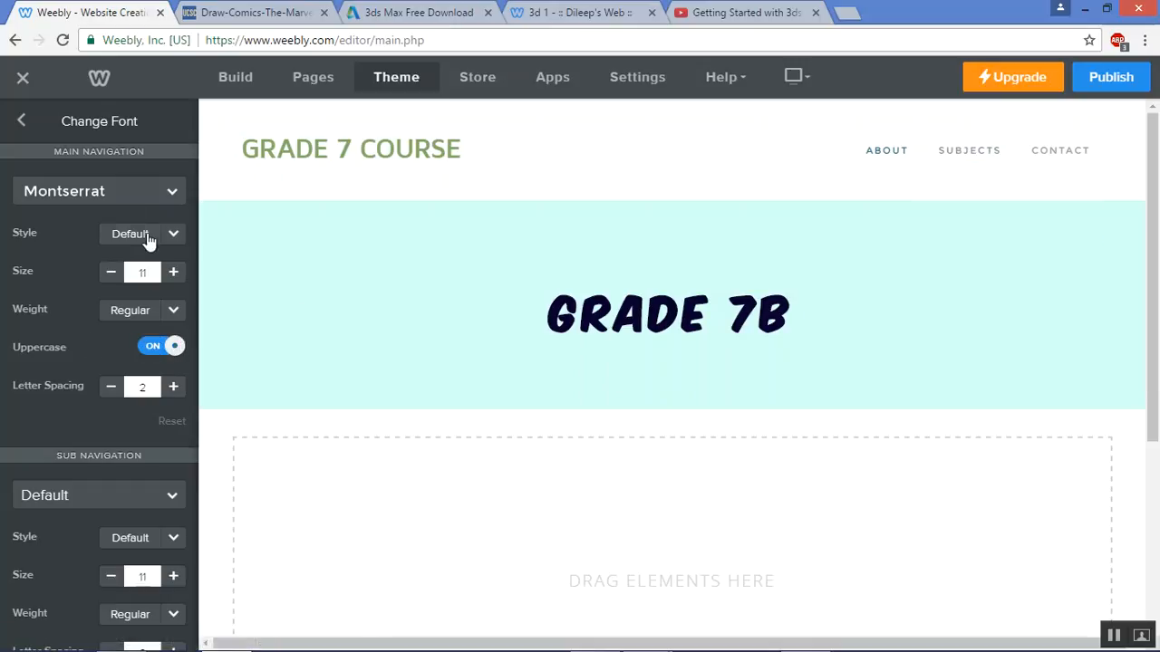
click(163, 349)
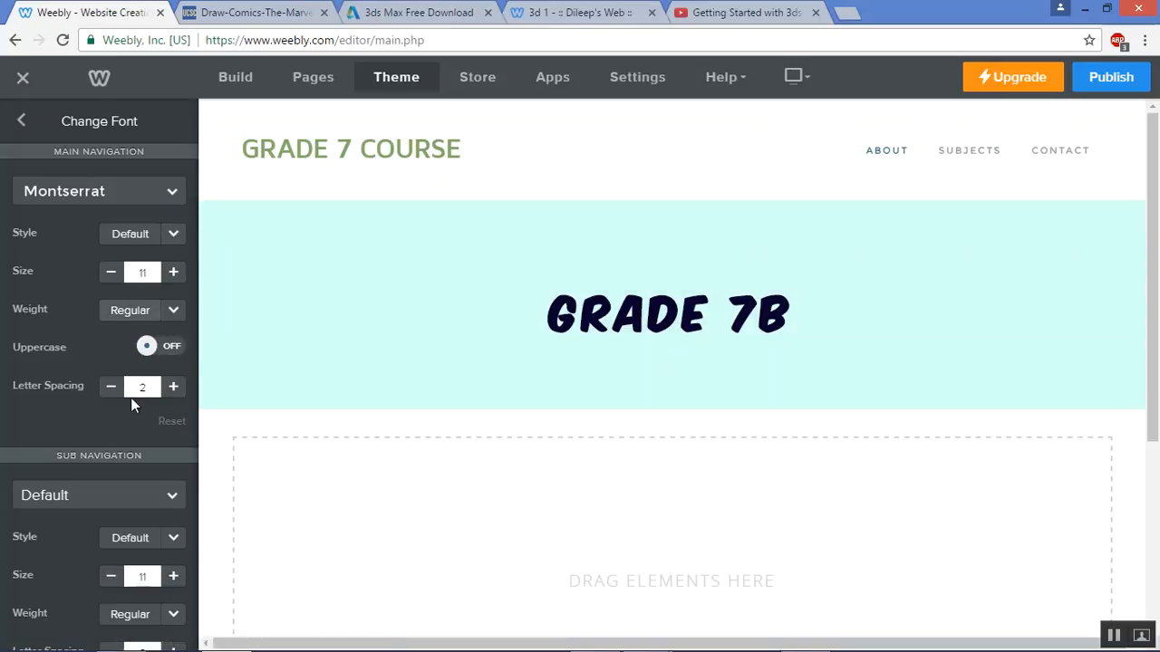
click(142, 498)
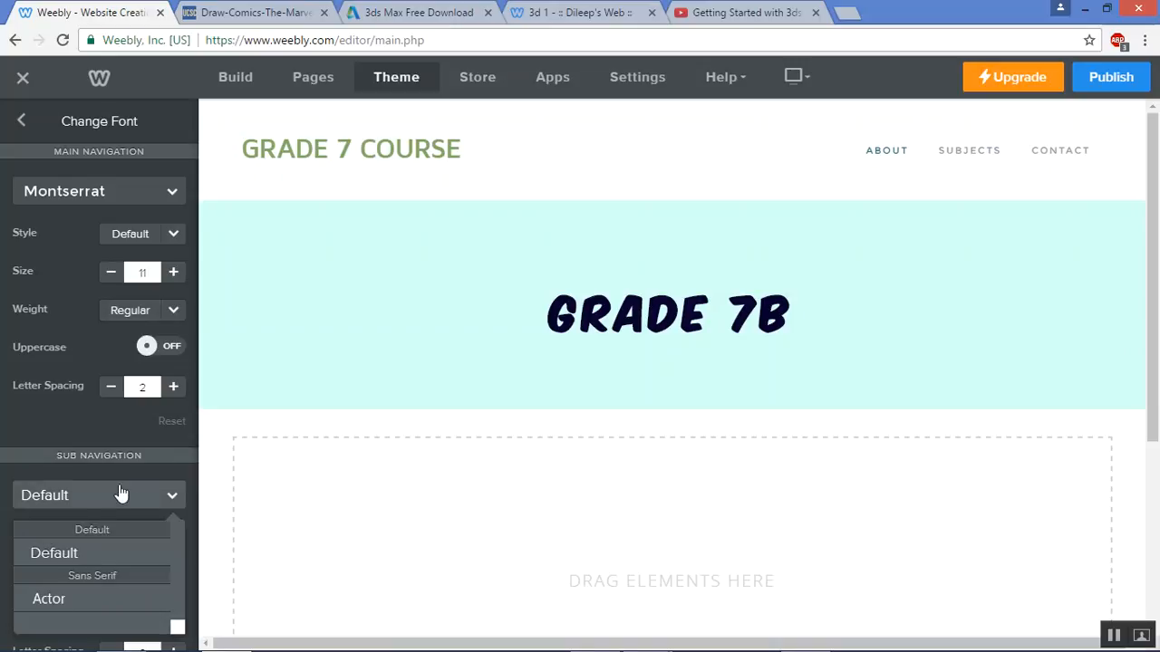
click(122, 495)
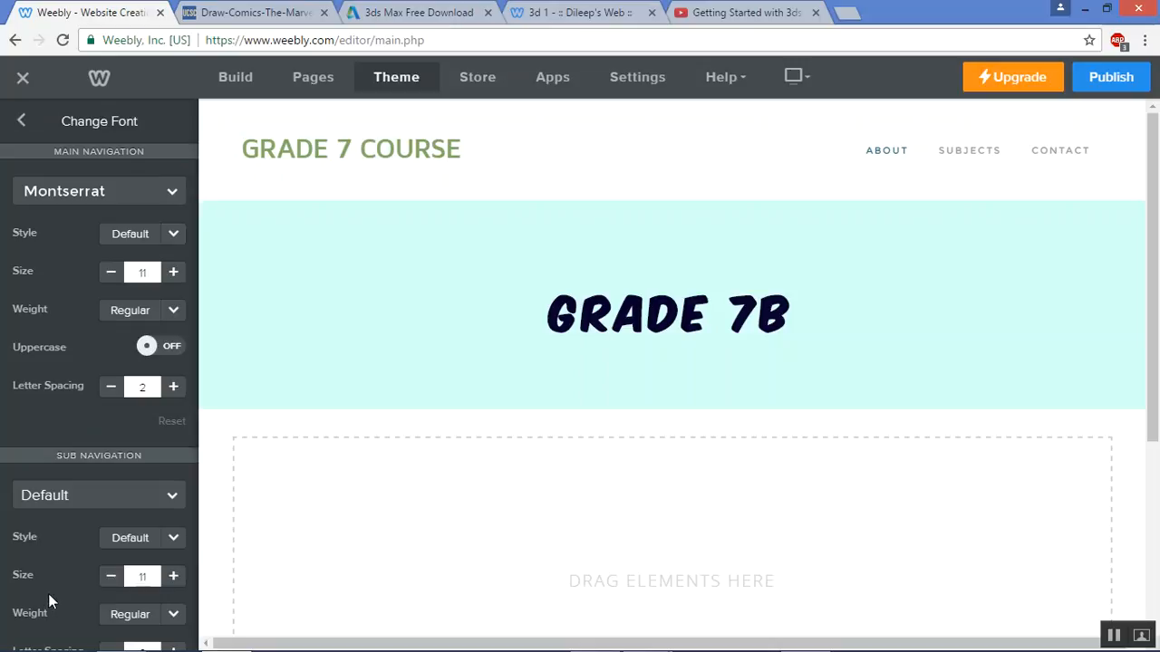
key(ctrl+minus)
key(ctrl+minus)
key(ctrl+minus)
key(ctrl+minus)
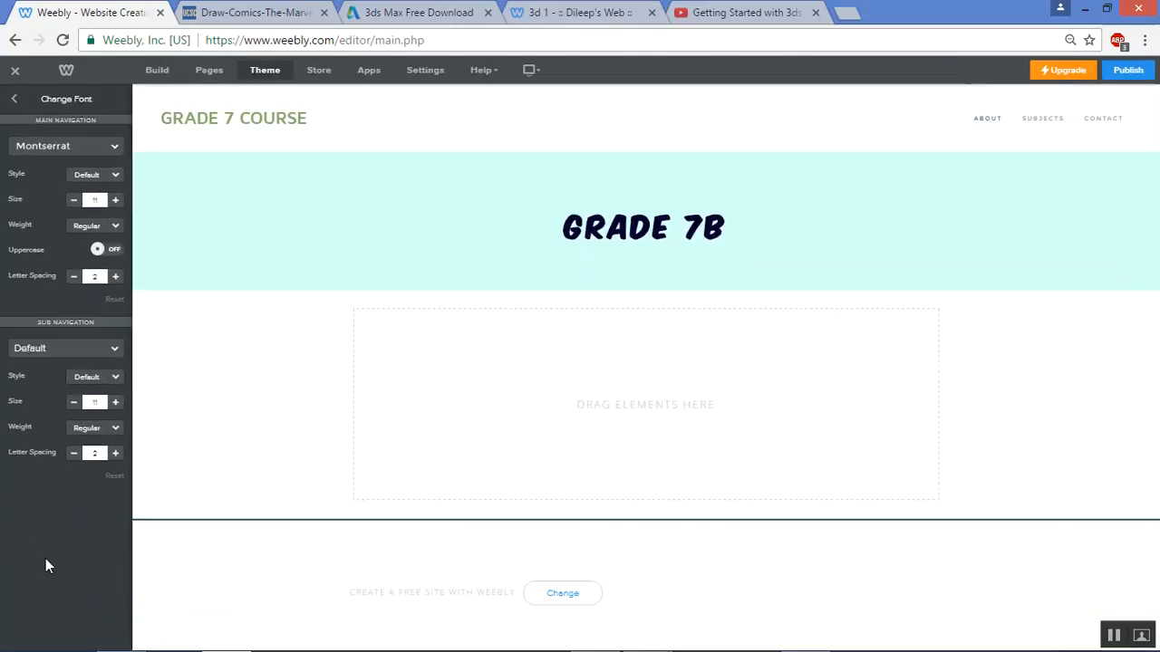
key(ctrl+0)
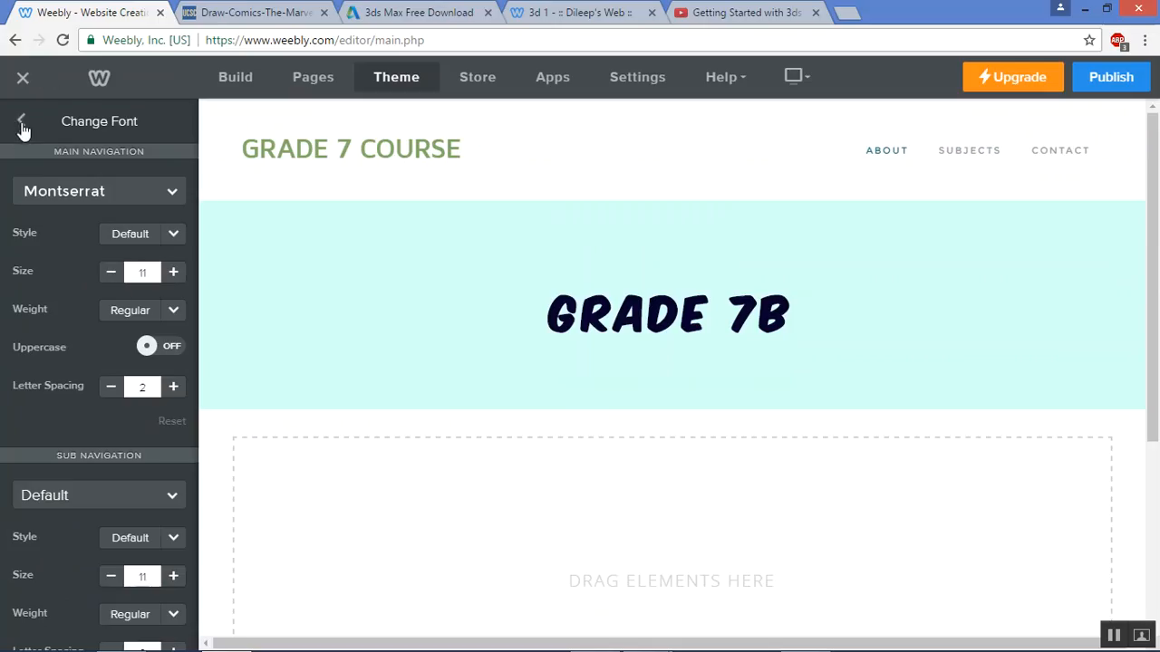
click(21, 121)
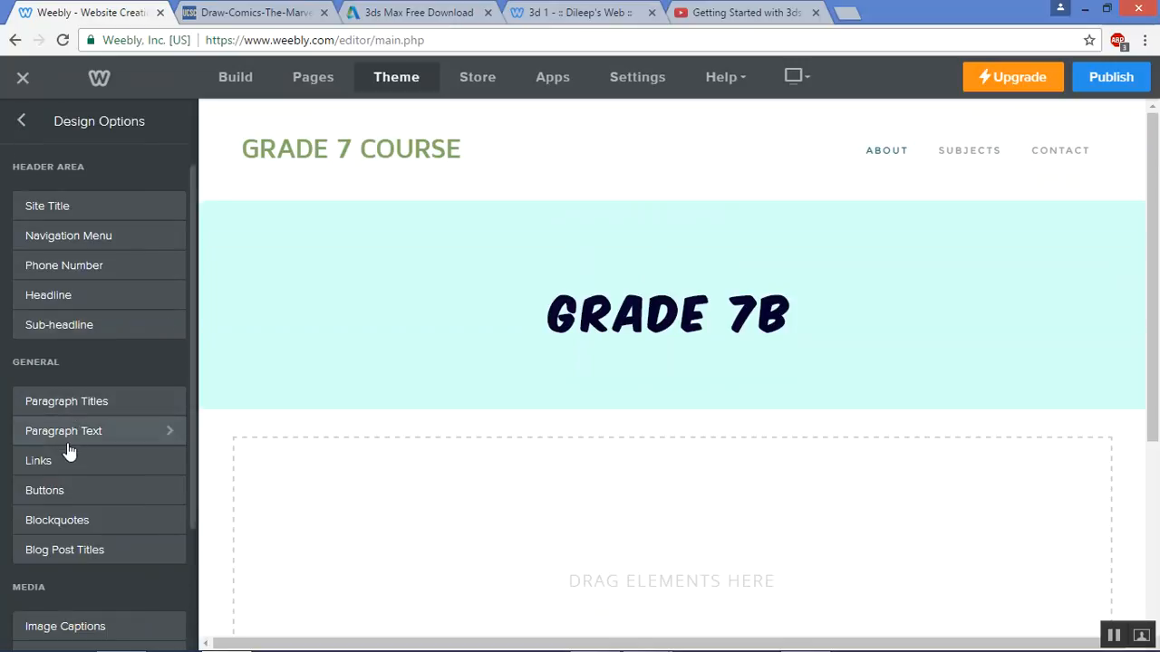
Place a Title block below the banner and raise the navigation font size to 14
click(225, 79)
drag(72, 195, 526, 465)
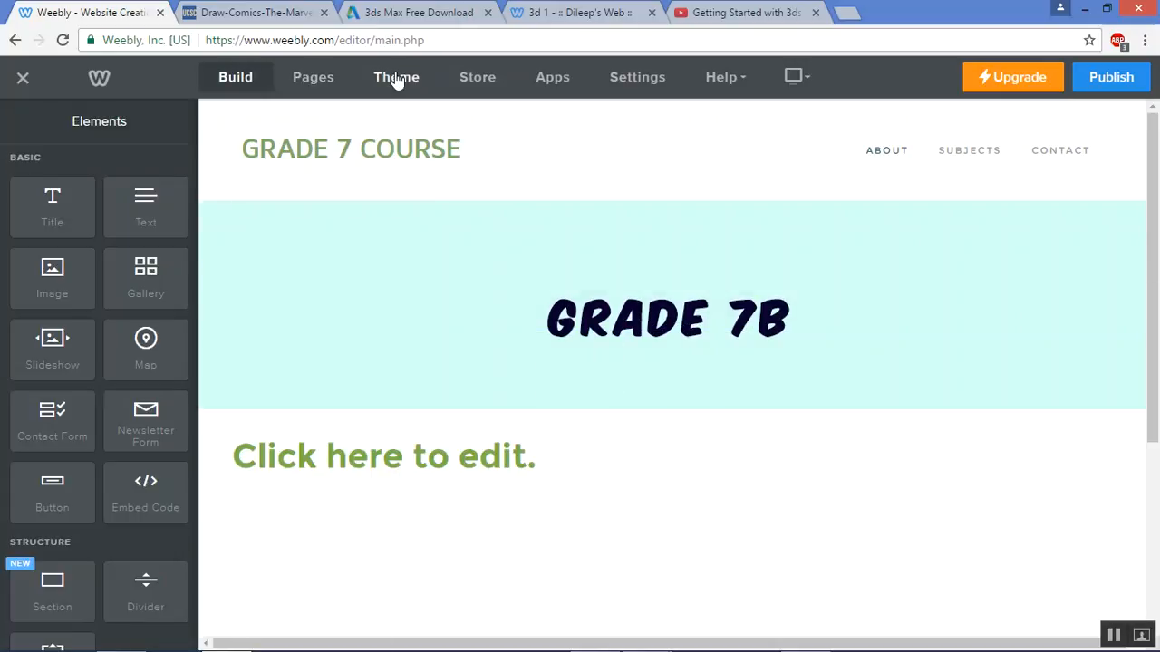
click(399, 78)
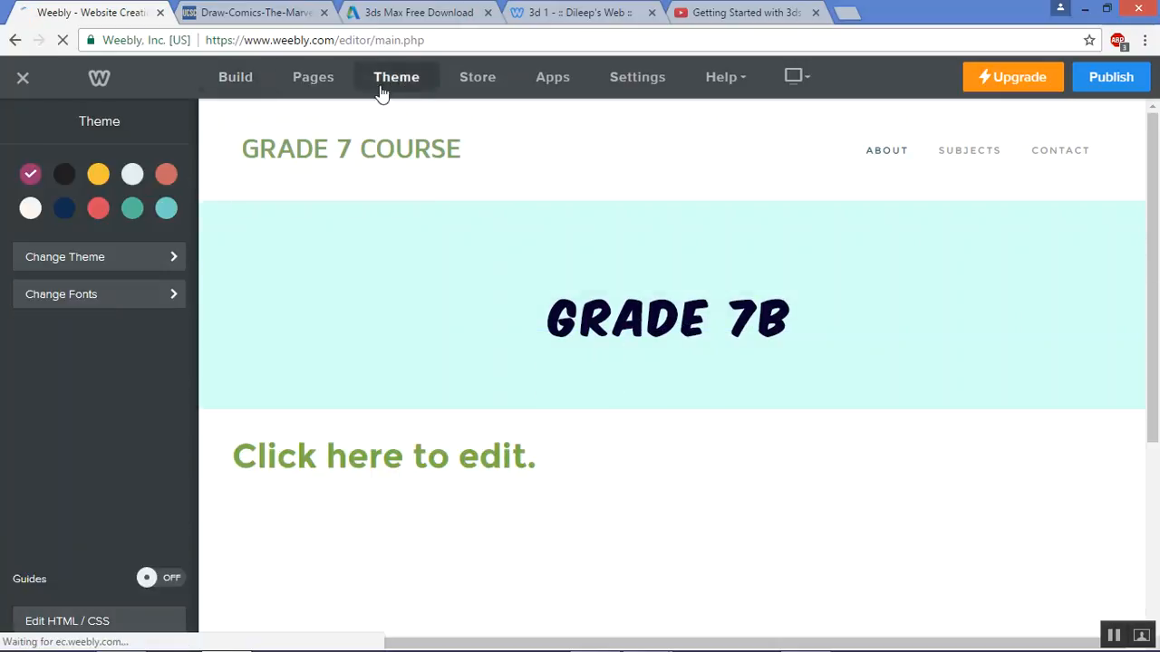
click(91, 299)
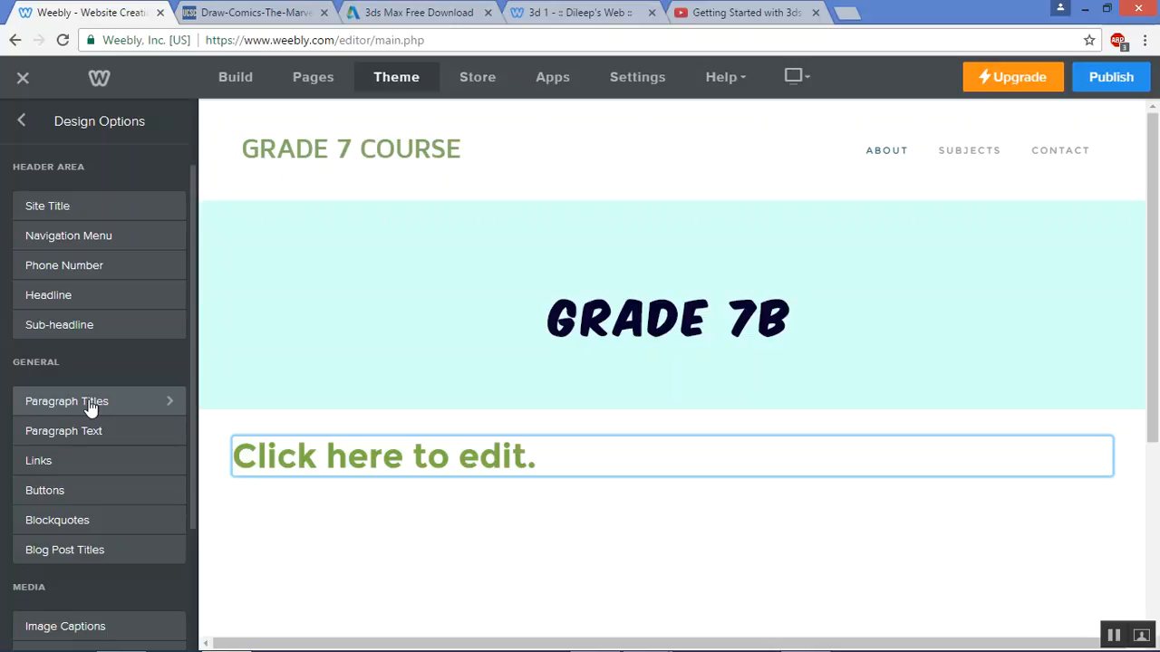
click(113, 236)
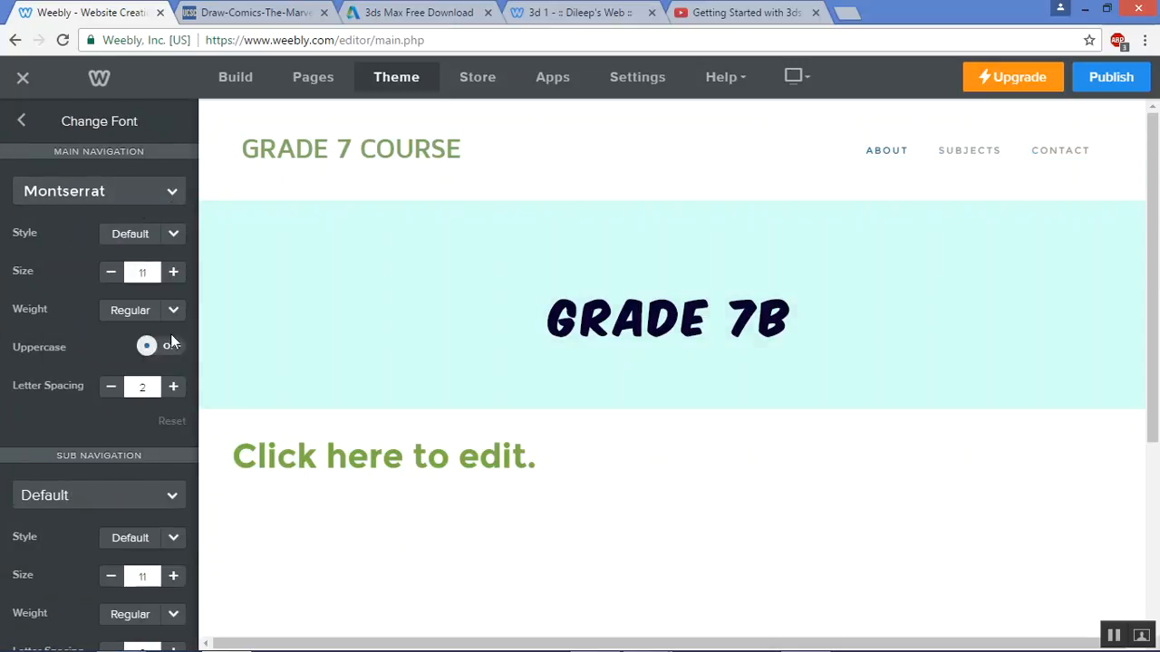
mouse_move(969, 161)
click(174, 273)
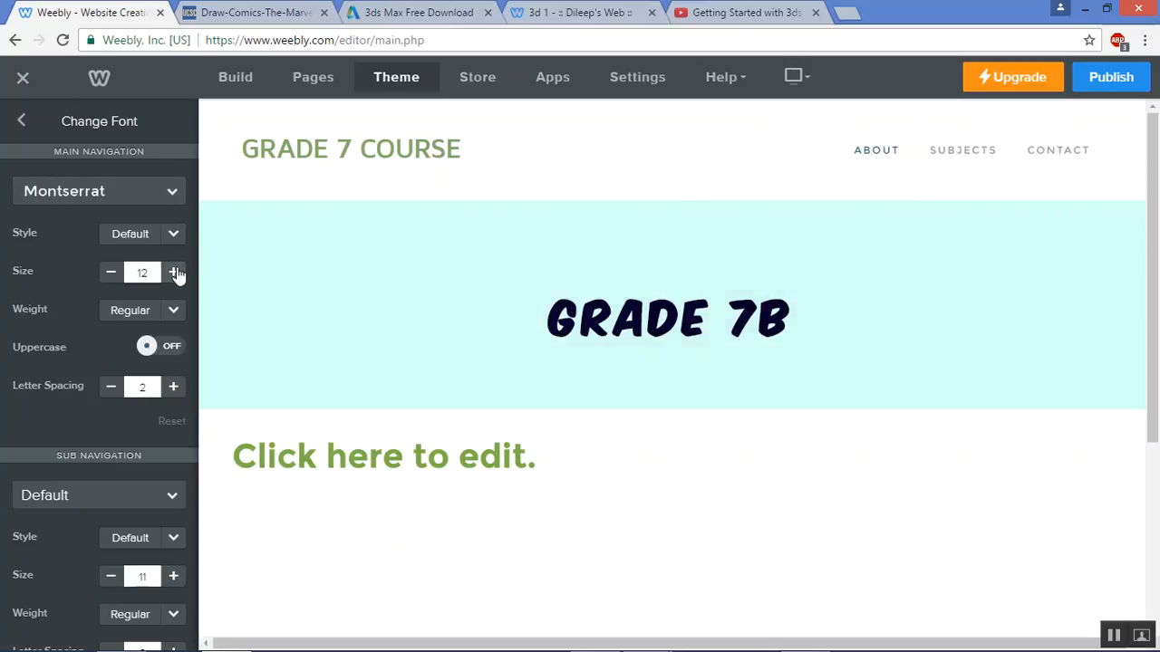
click(174, 273)
click(174, 273)
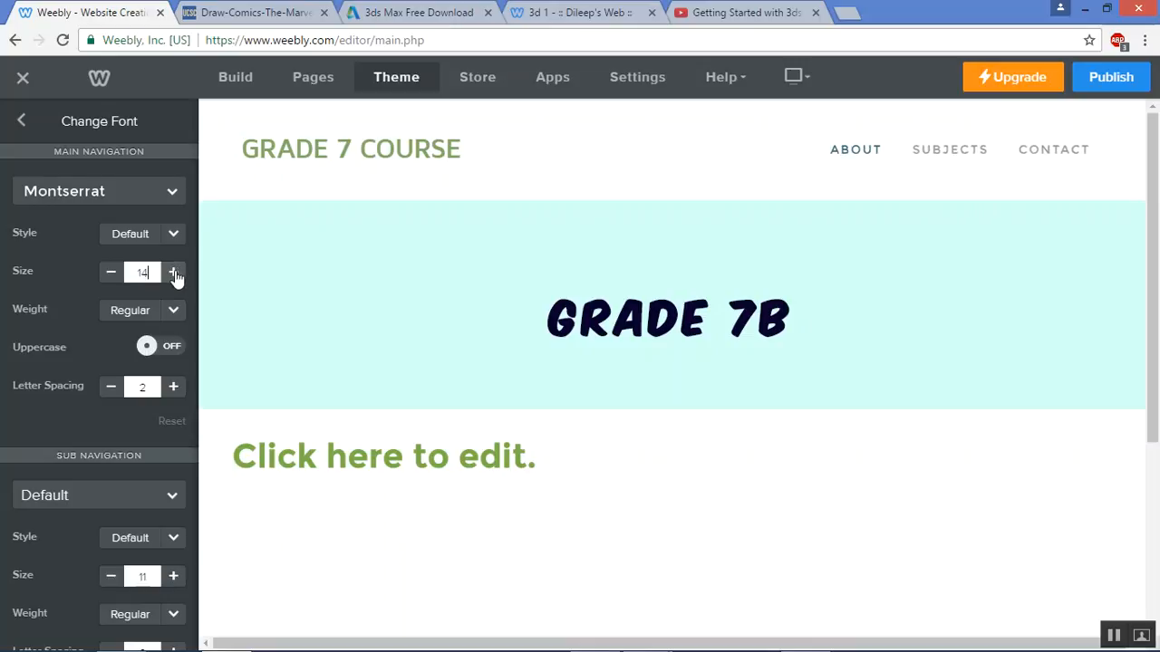
click(26, 121)
click(228, 80)
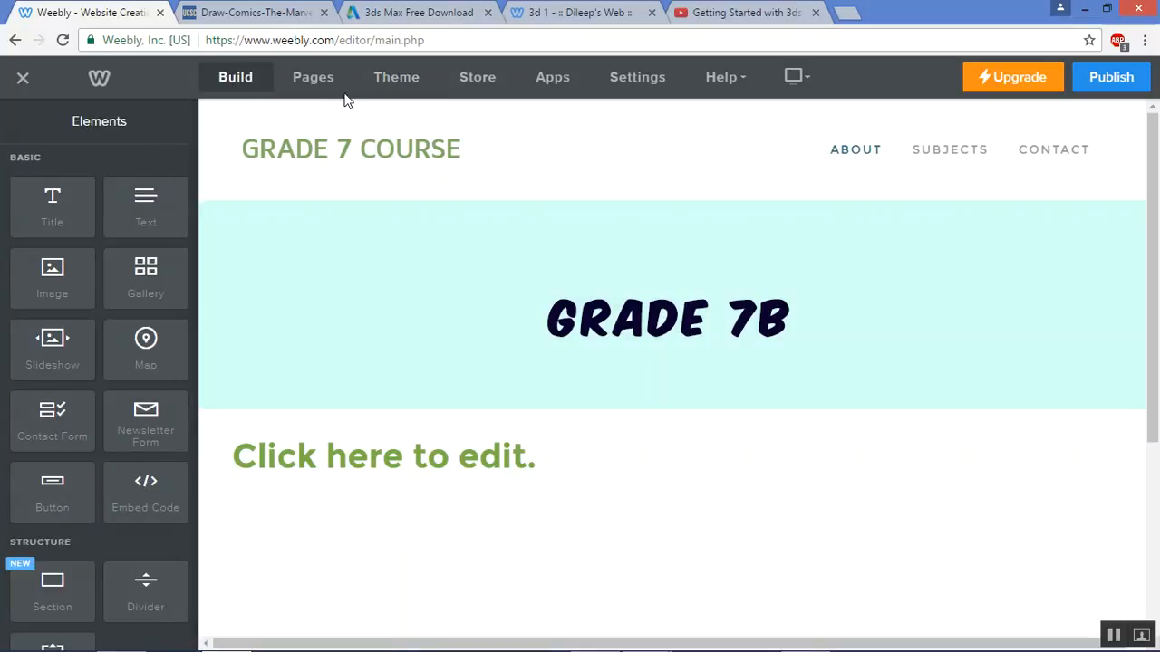
Show the empty CONTACT page in the editor, then start a new Chrome tab
mouse_move(978, 158)
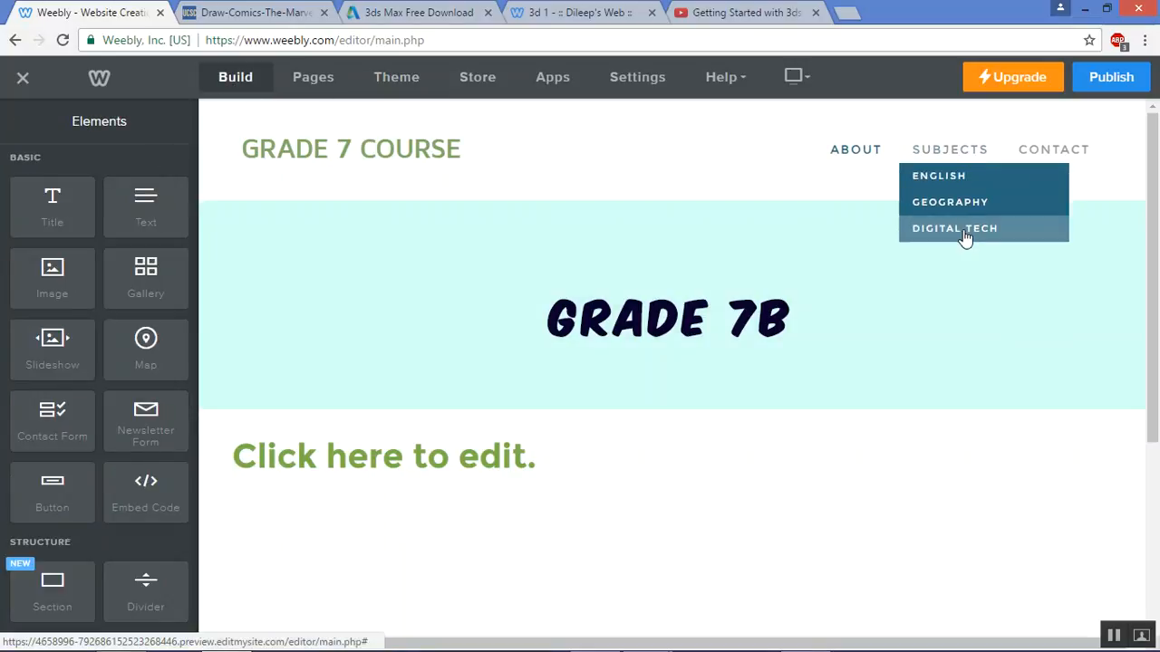
click(1051, 152)
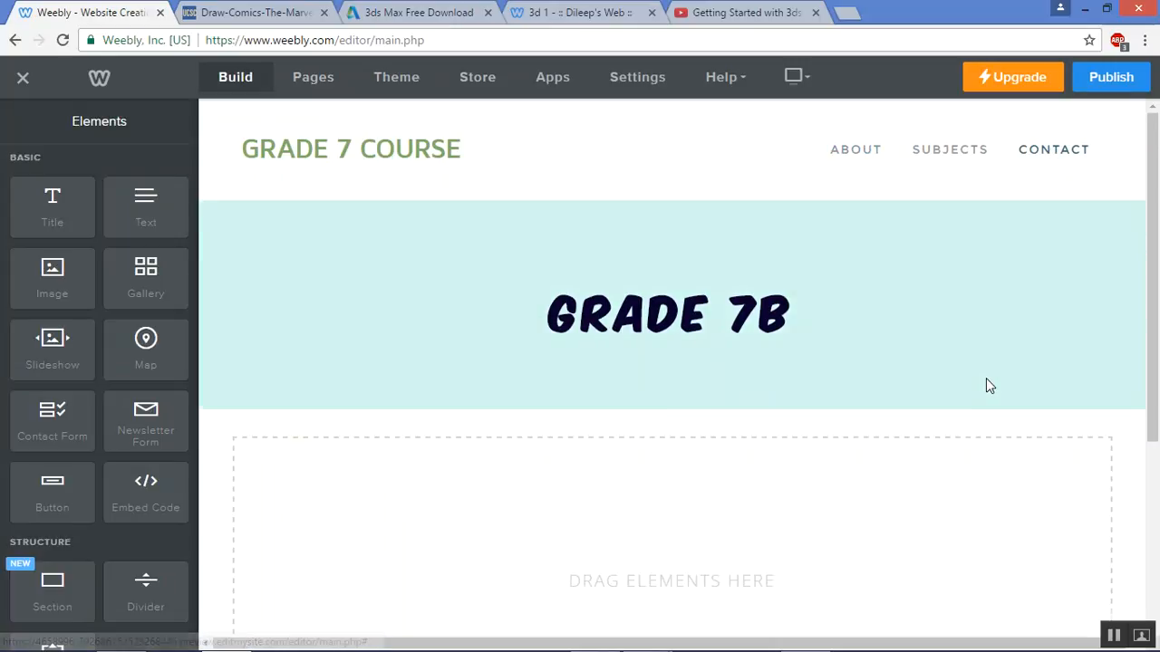
scroll(987, 380, down, 2)
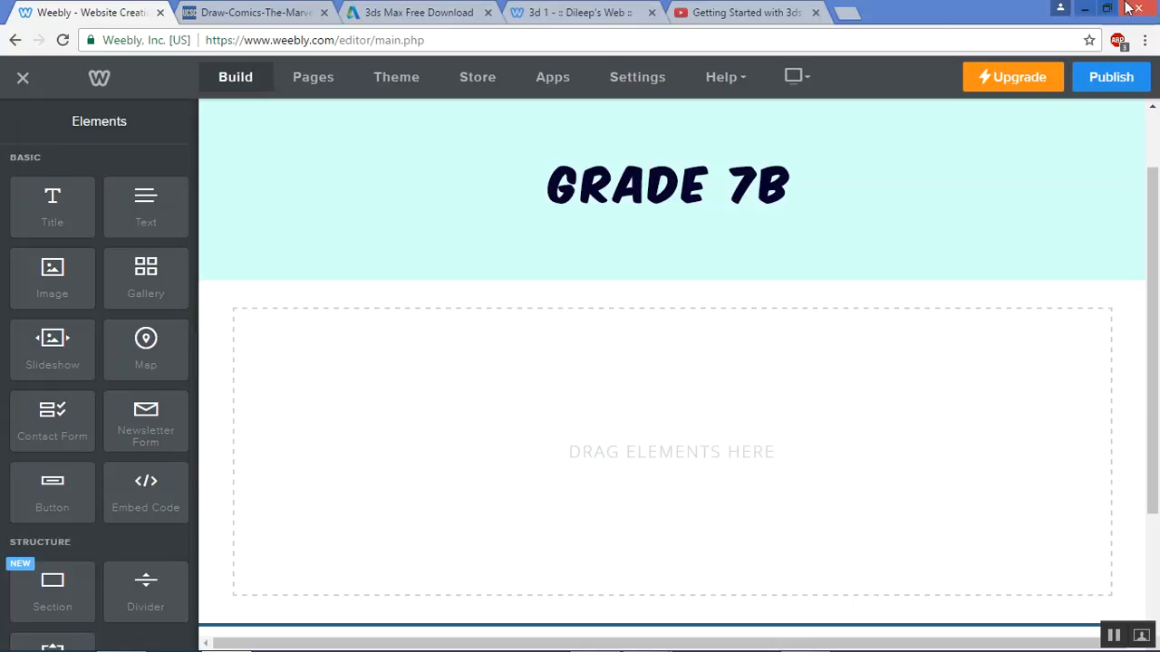
click(849, 14)
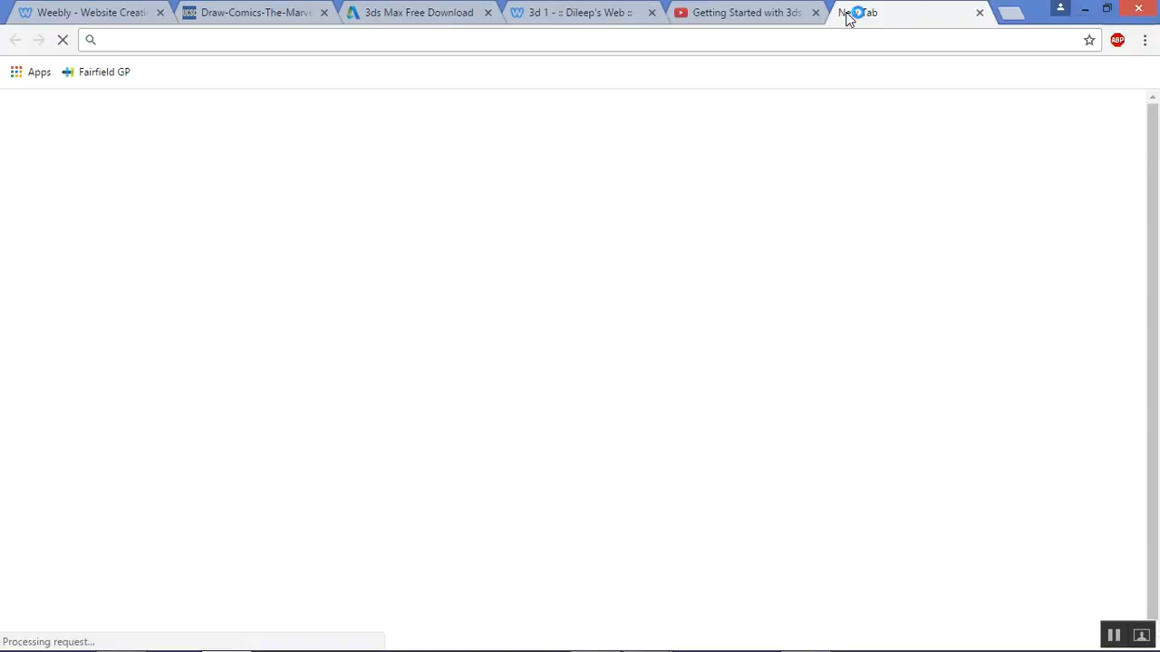
Search Google for E Block Griffith University and view the results on Maps
text(E Block )
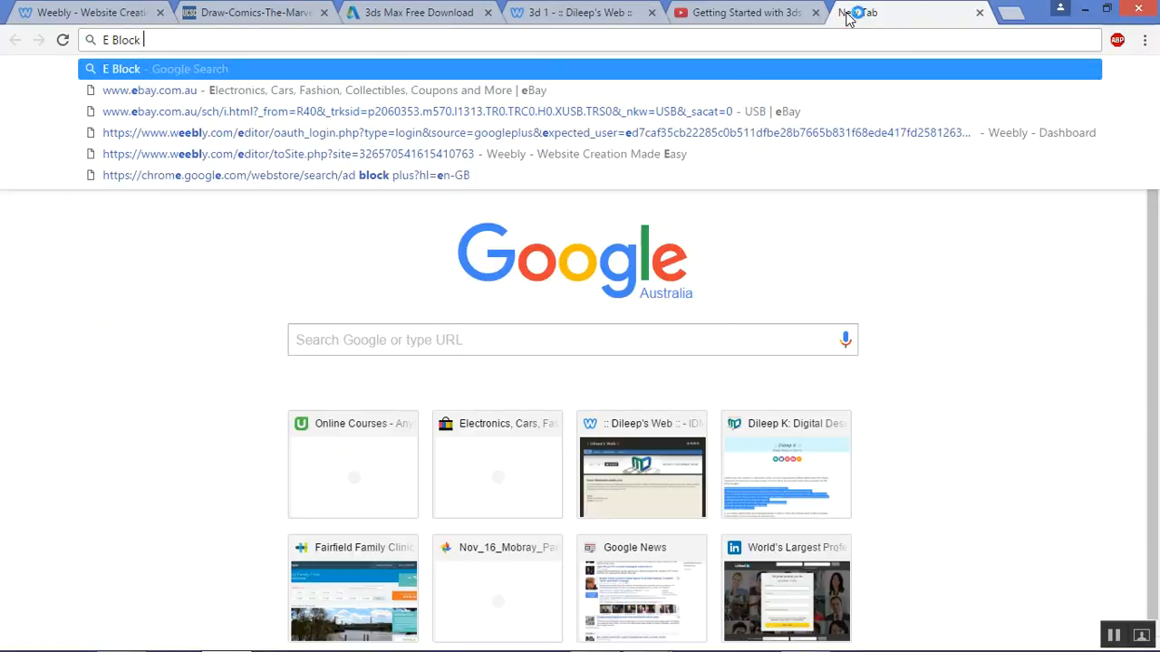
text(Grffith Uni ersity)
key(Return)
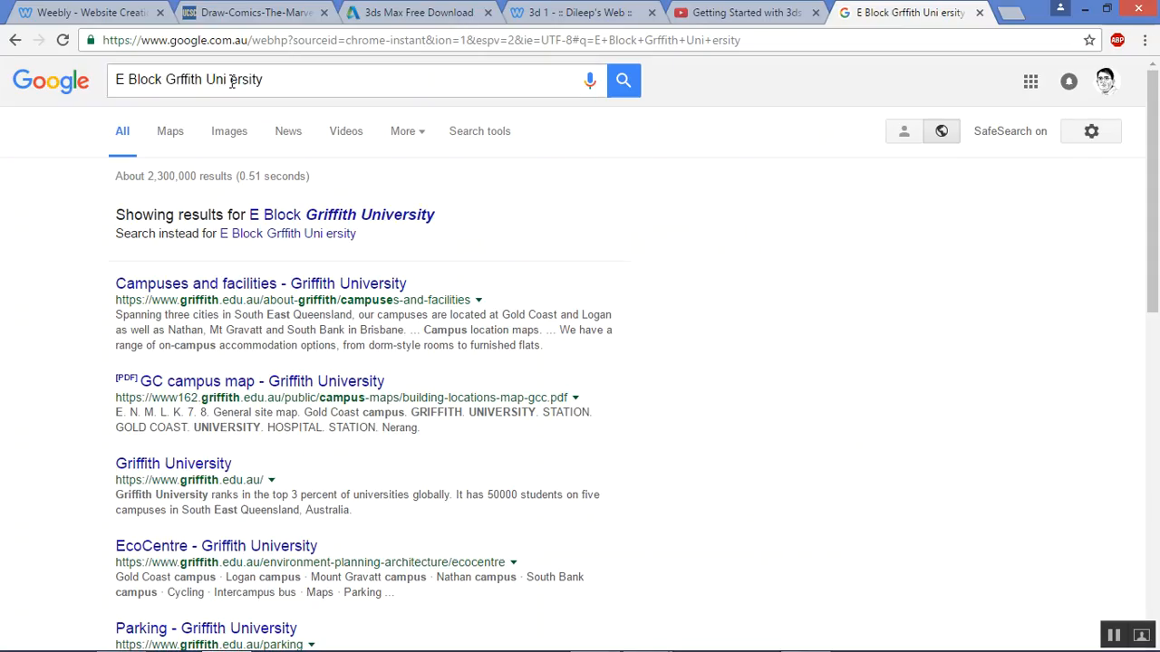
click(264, 292)
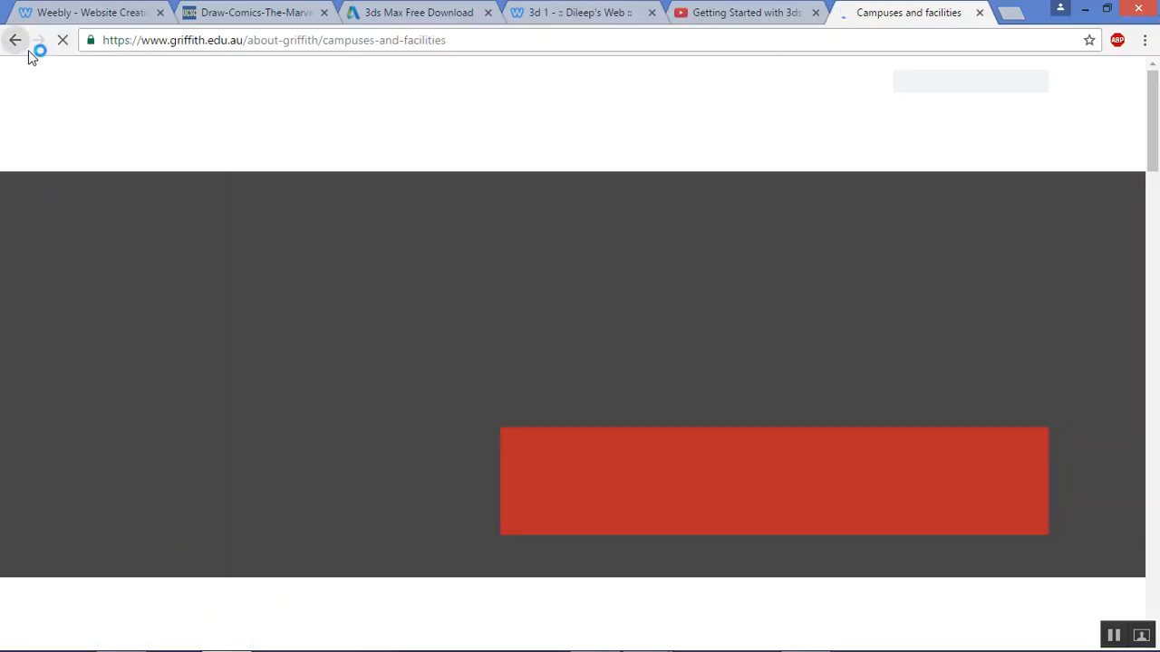
click(15, 40)
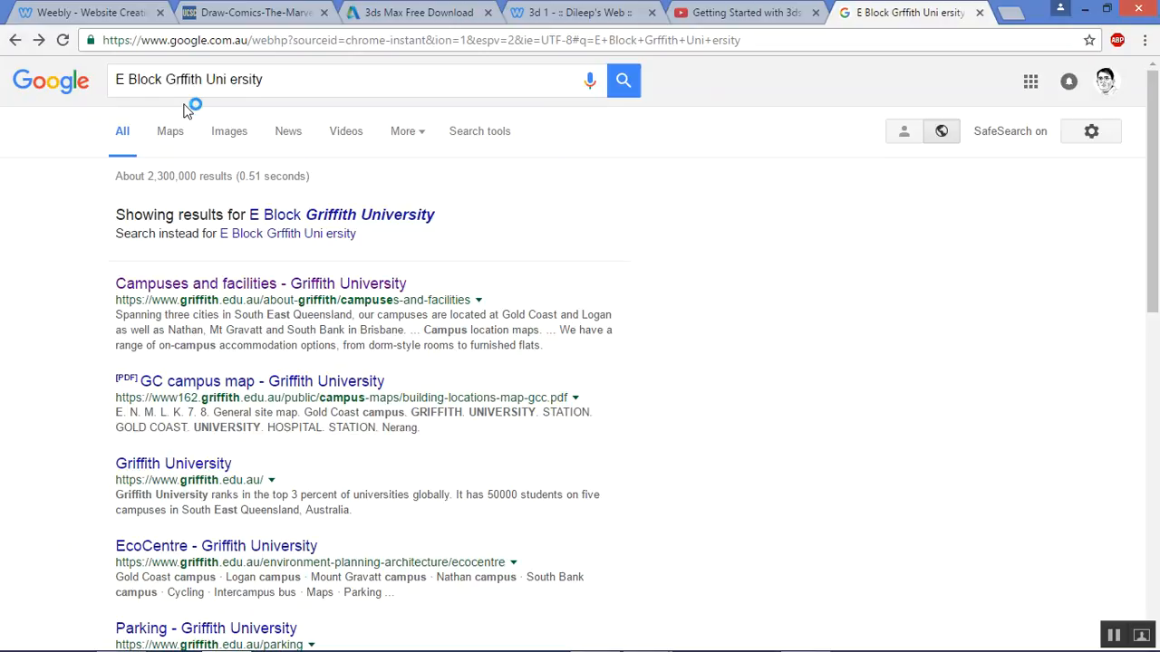
click(176, 143)
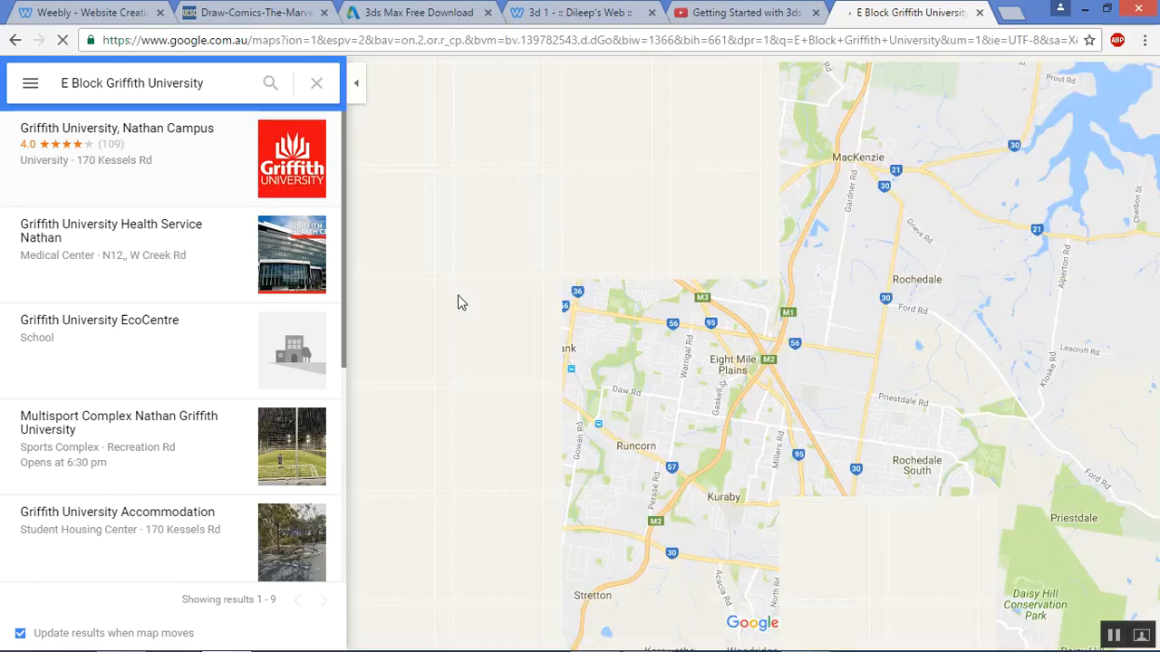
Select the share link for Griffith University, Nathan Campus, then return to the Weebly tab
click(200, 138)
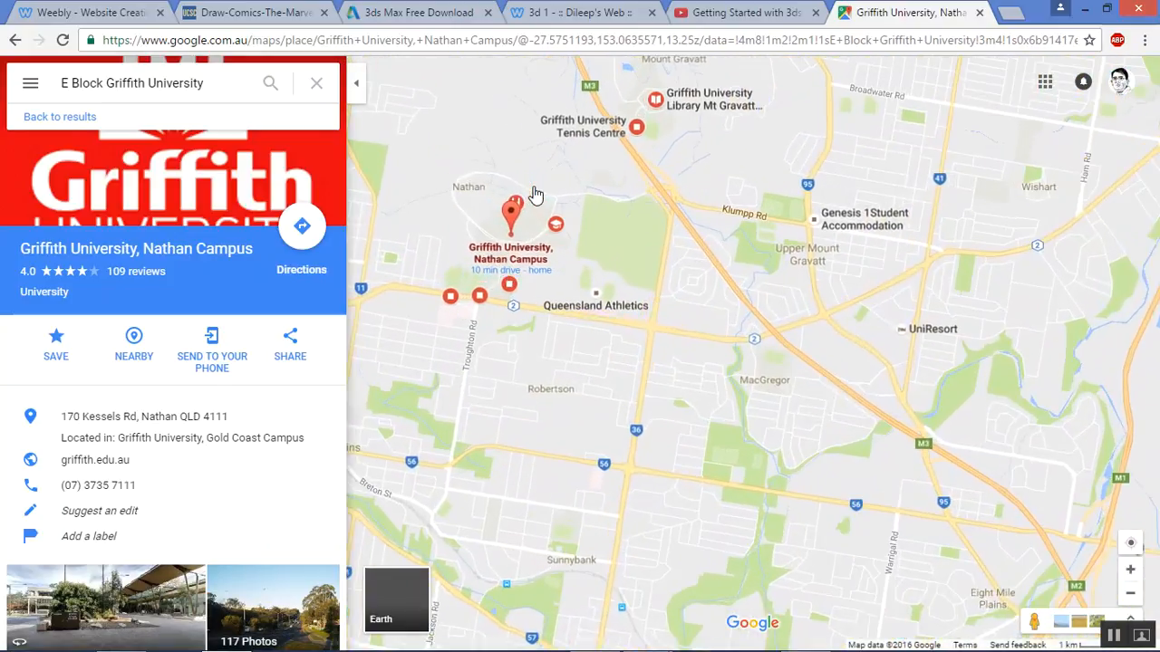
scroll(533, 194, up, 1)
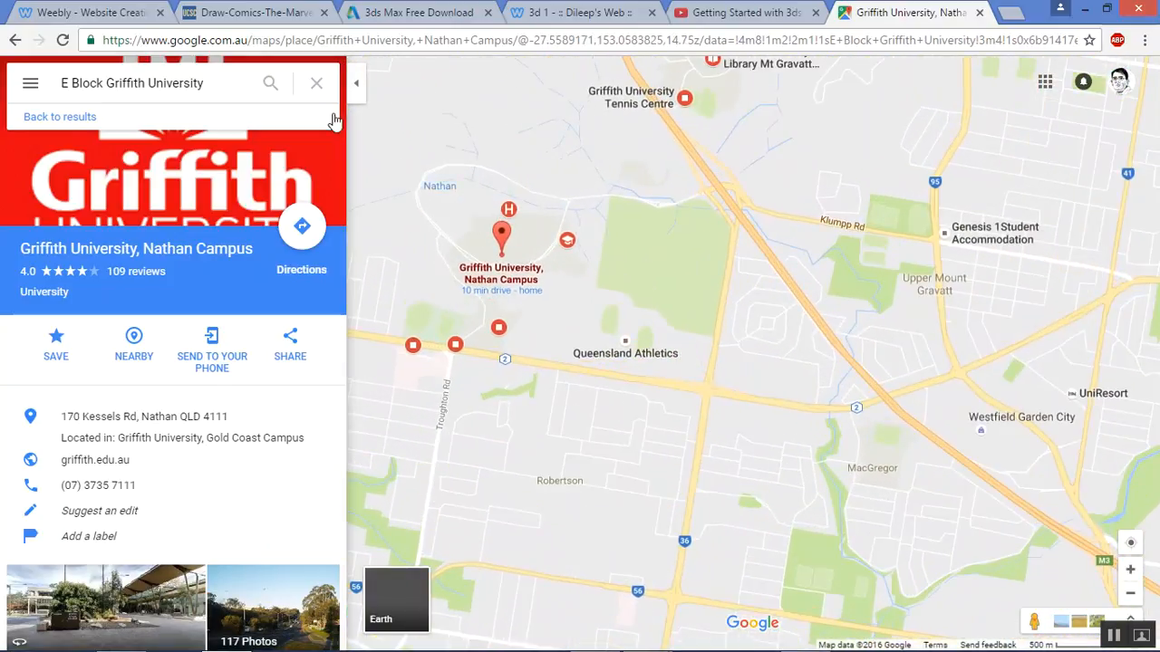
click(299, 344)
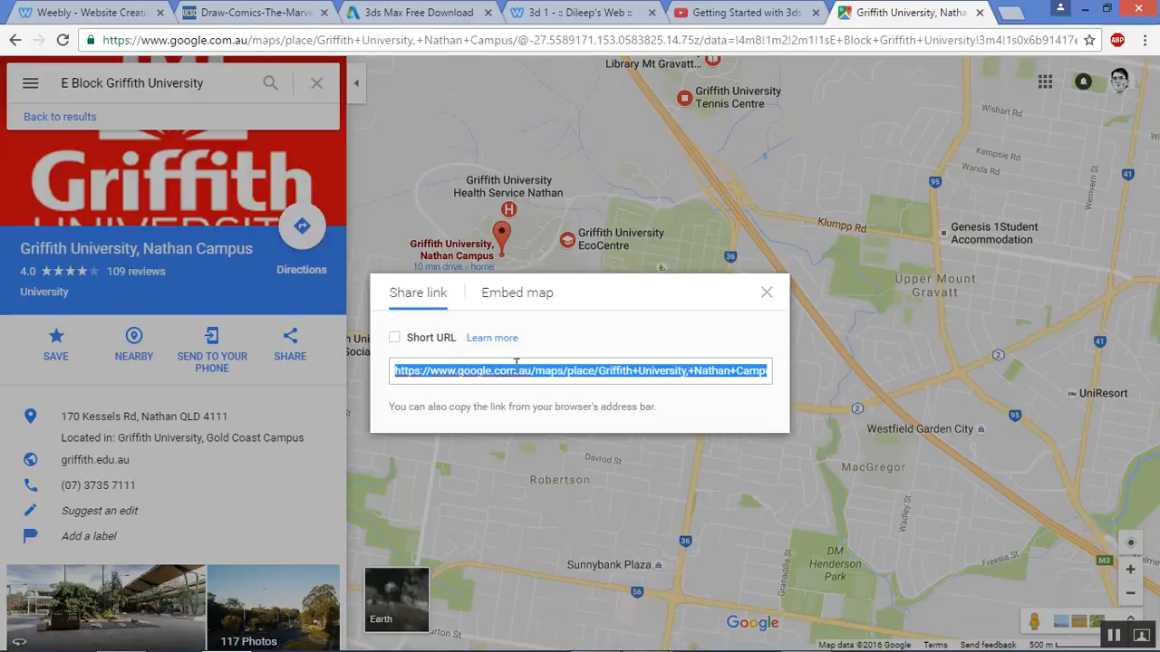
click(513, 377)
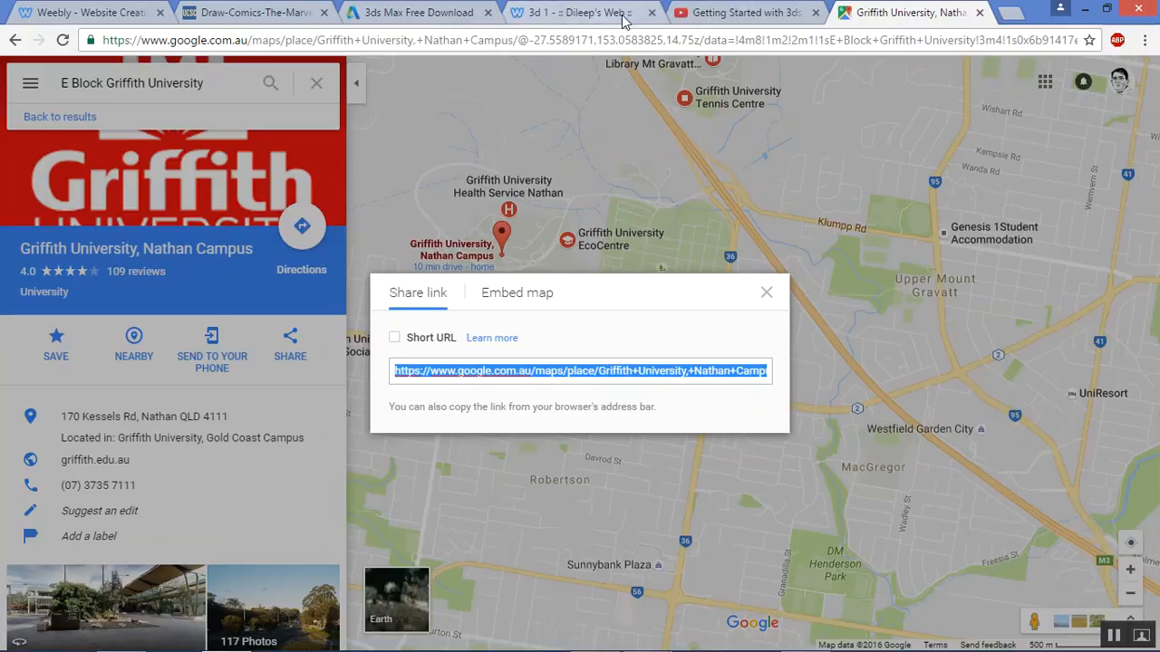
click(65, 11)
Add a Map element below the GRADE 7B banner and bring up its settings
drag(143, 349, 802, 440)
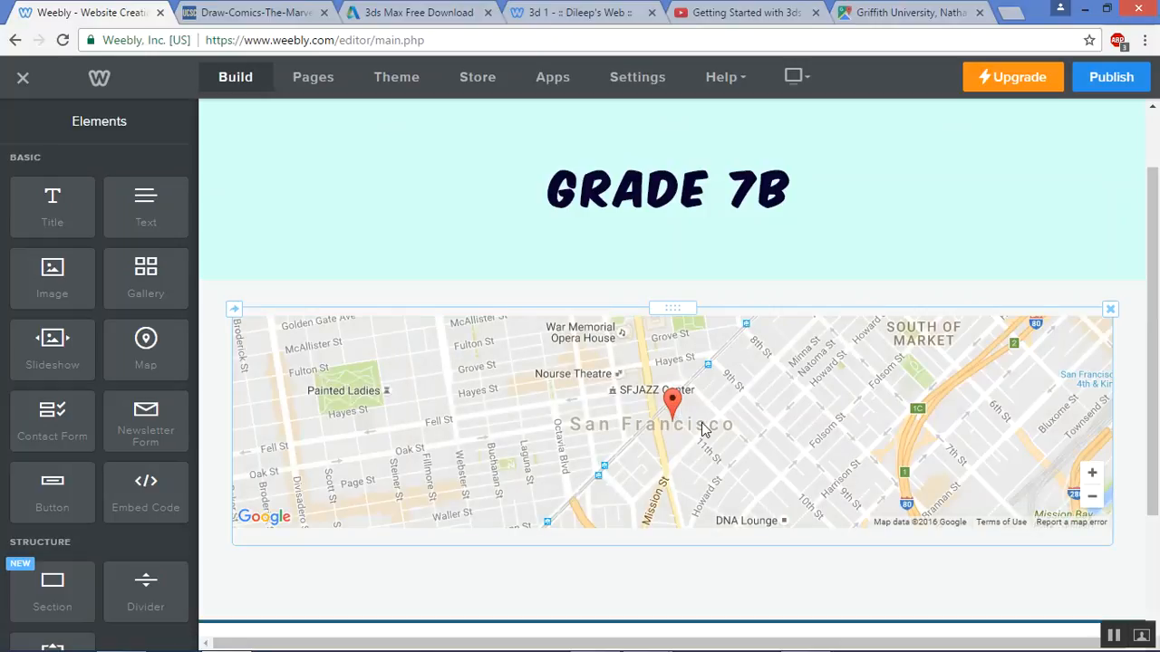
click(704, 428)
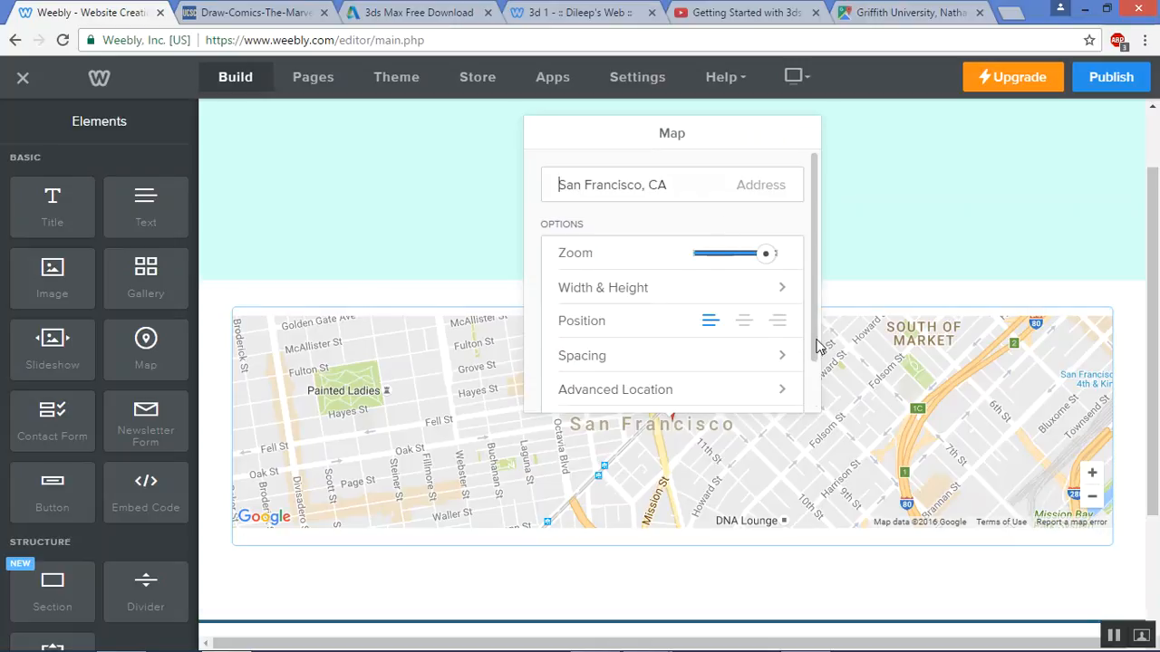
drag(815, 344, 817, 350)
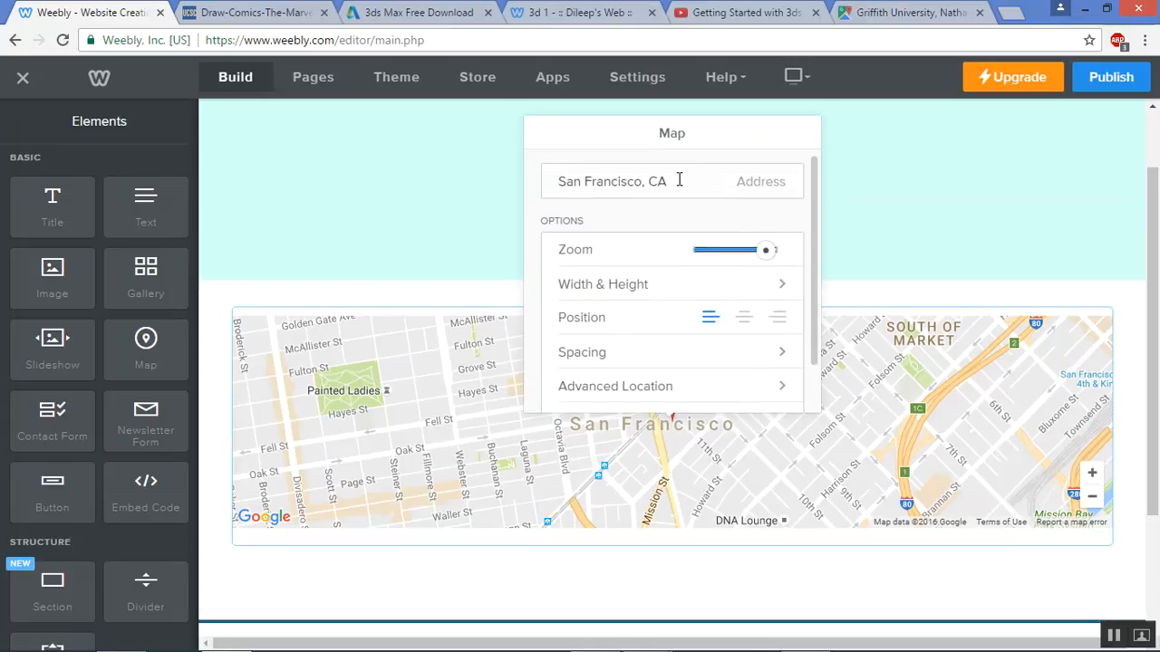
Change the map address from San Francisco, CA to H block Griffith University, Brisbane
drag(679, 180, 560, 183)
key(alt+Tab)
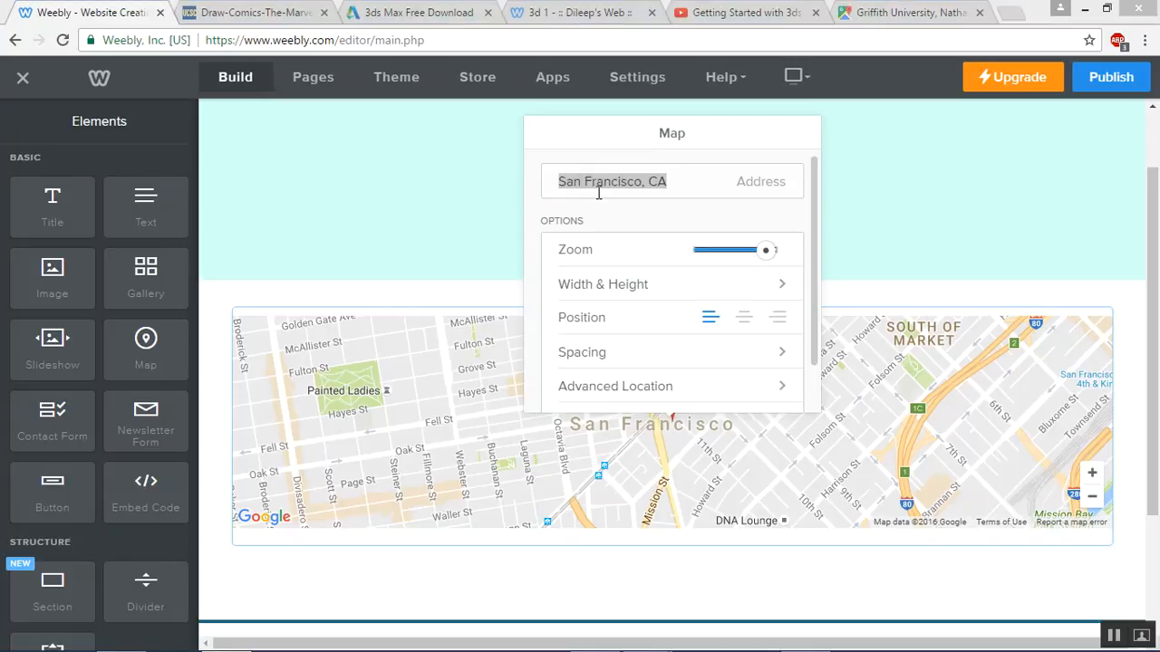
click(617, 184)
triple_click(616, 184)
text(H block Griffith University)
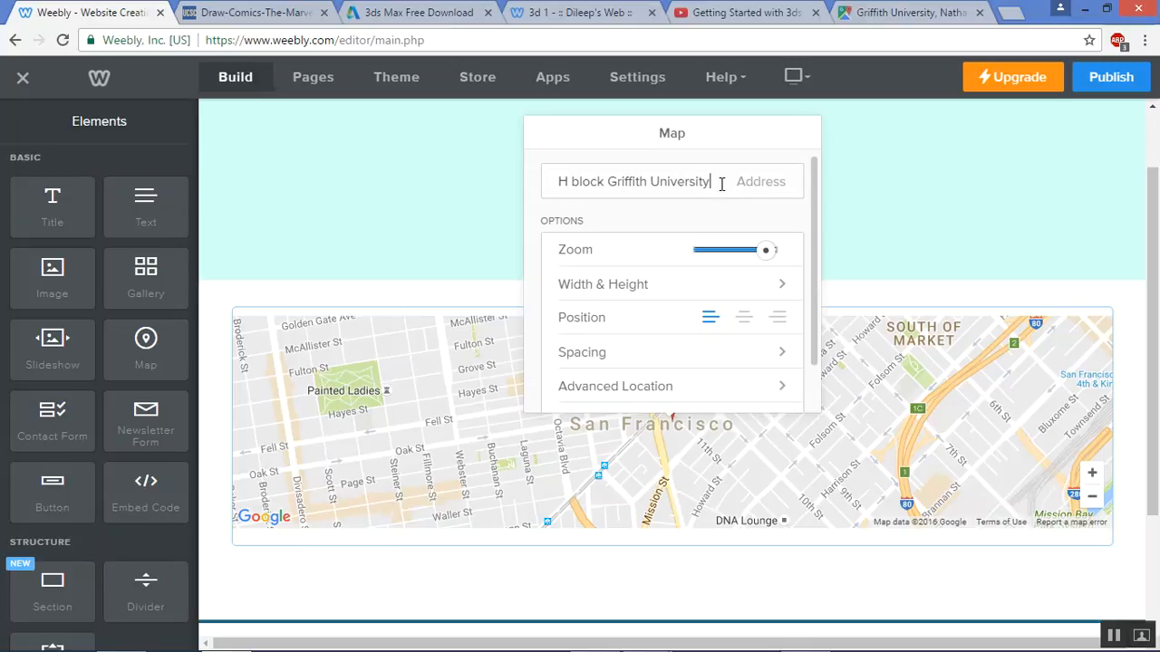
drag(721, 183, 321, 181)
click(752, 168)
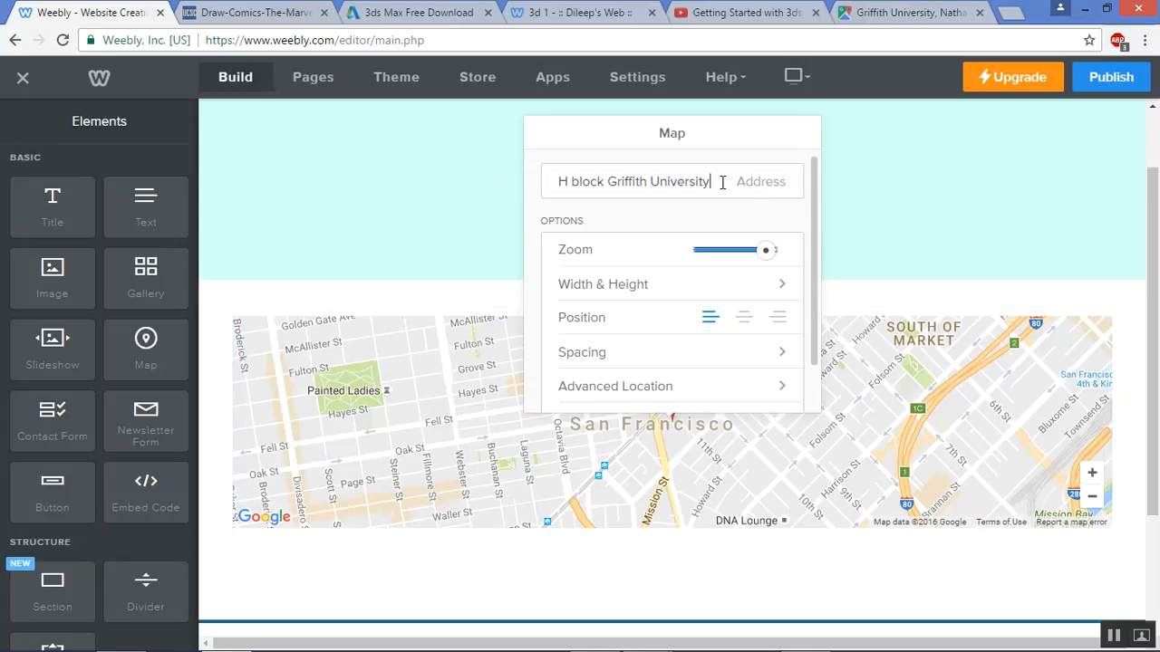
text(Brisbane)
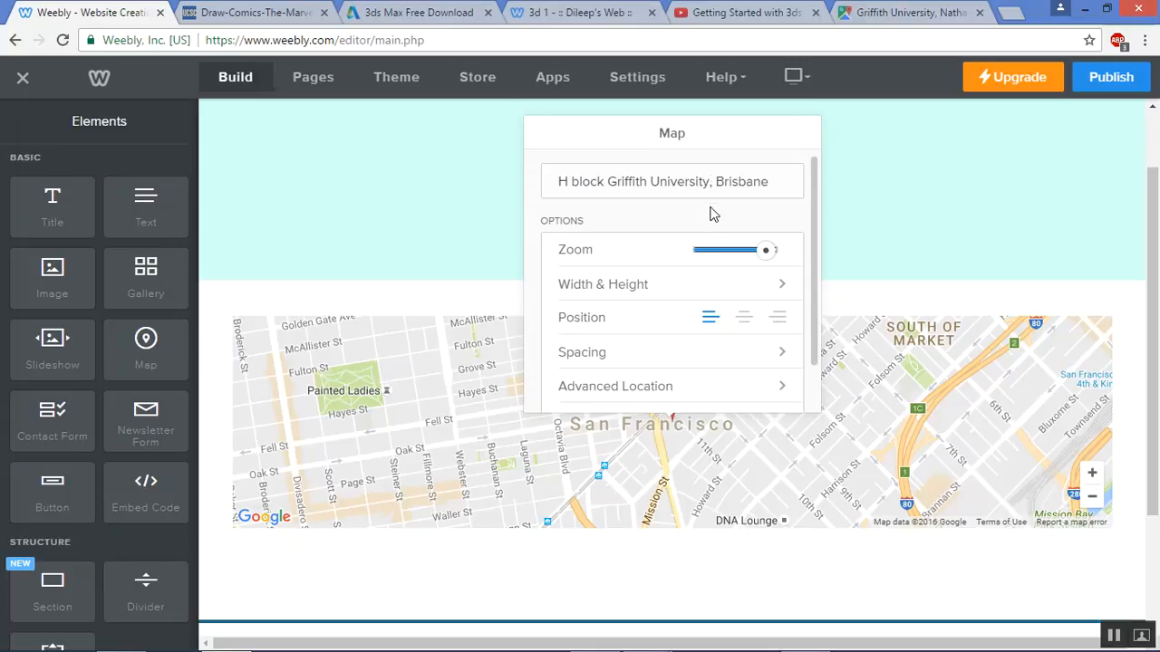
click(749, 251)
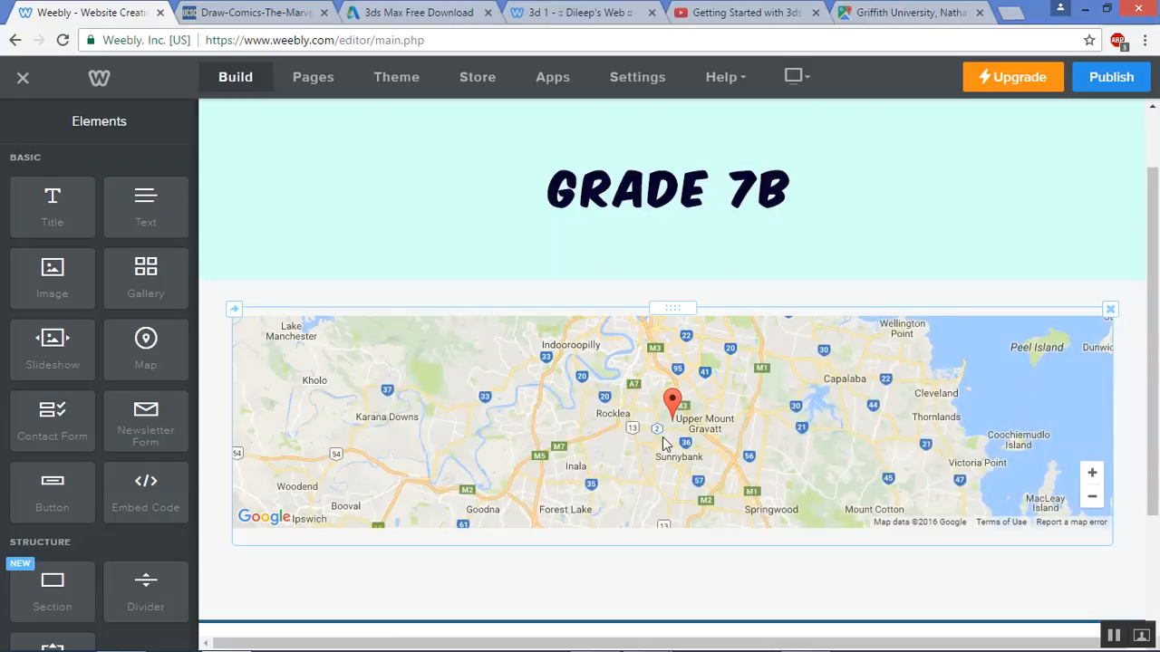
Zoom the map in to maximum on Nathan Campus
scroll(705, 410, up, 2)
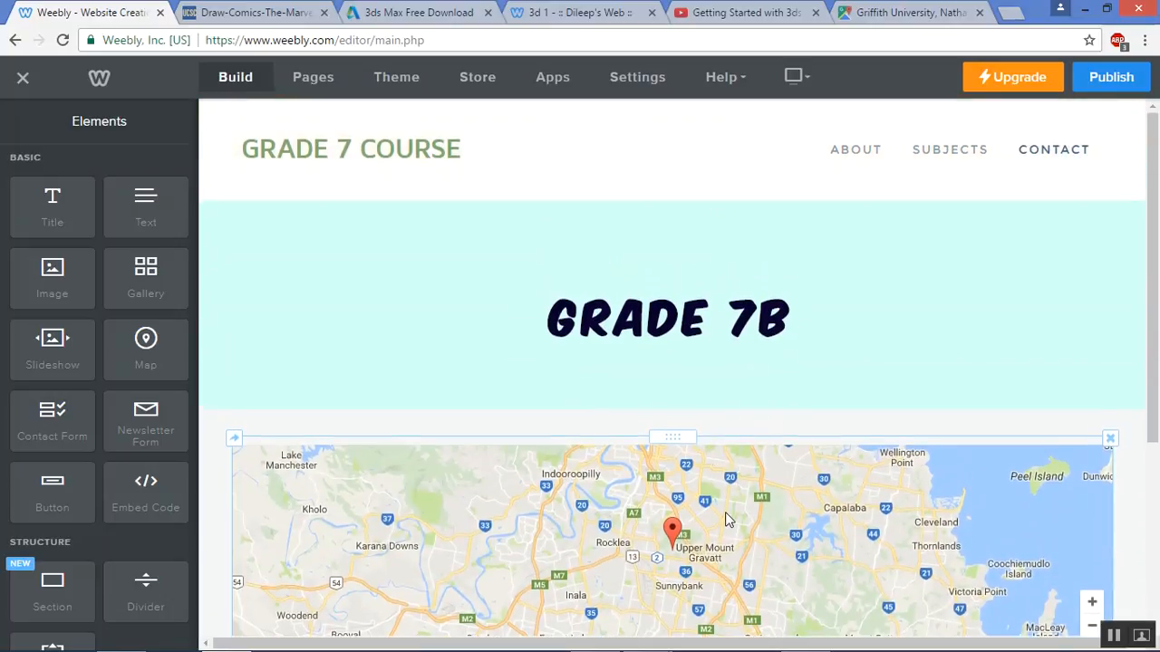
click(725, 519)
drag(759, 276, 774, 268)
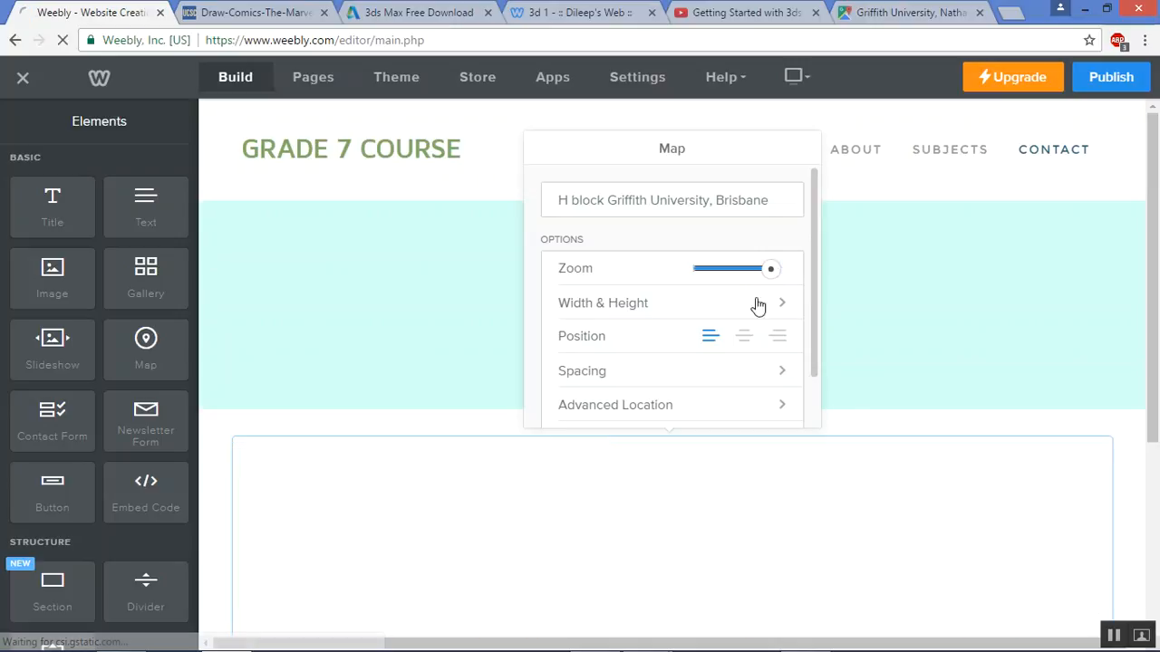
scroll(1152, 321, down, 2)
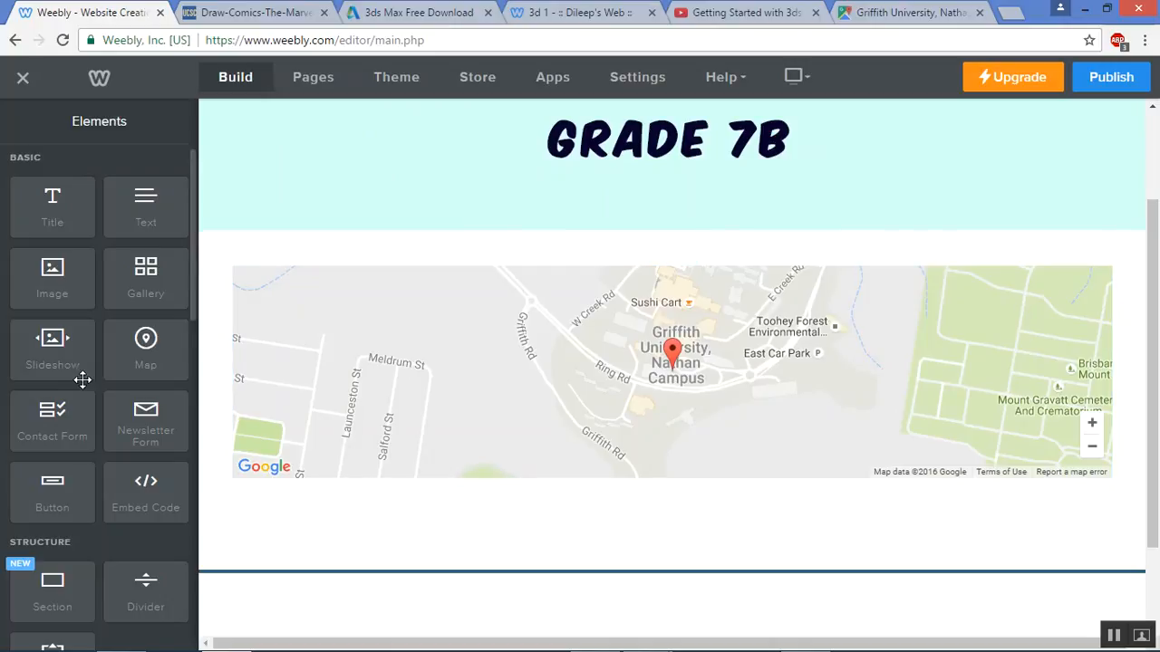
Drag a Contact Form element with Name, Email and Comment fields beside the map
scroll(82, 387, down, 2)
scroll(83, 387, down, 2)
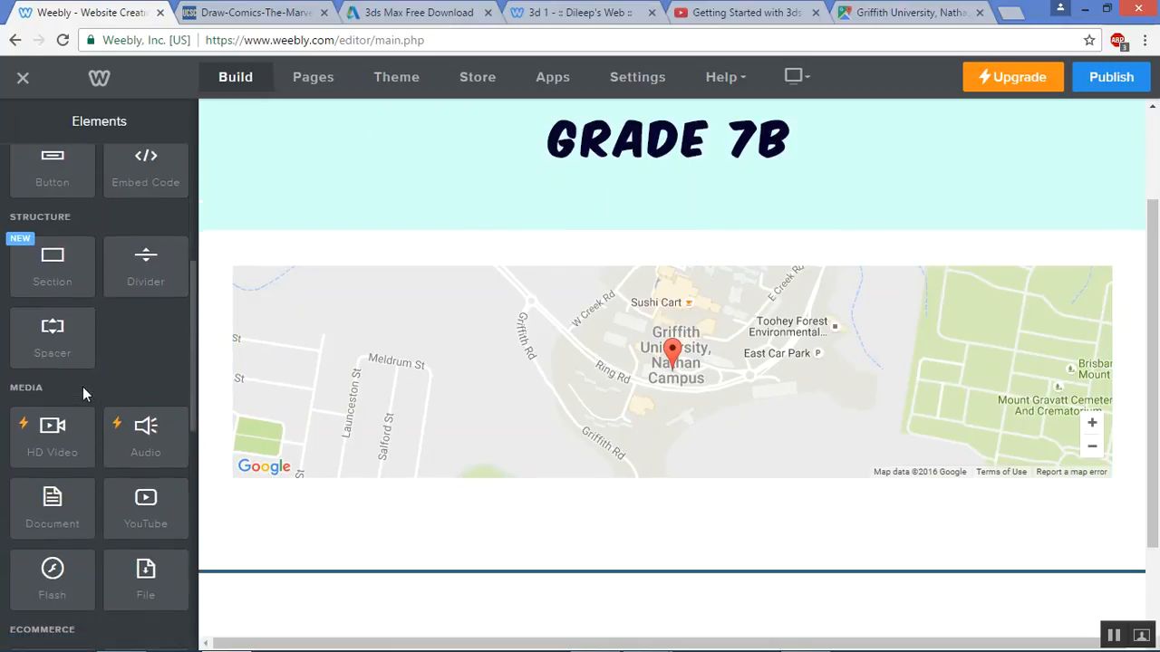
scroll(82, 387, up, 4)
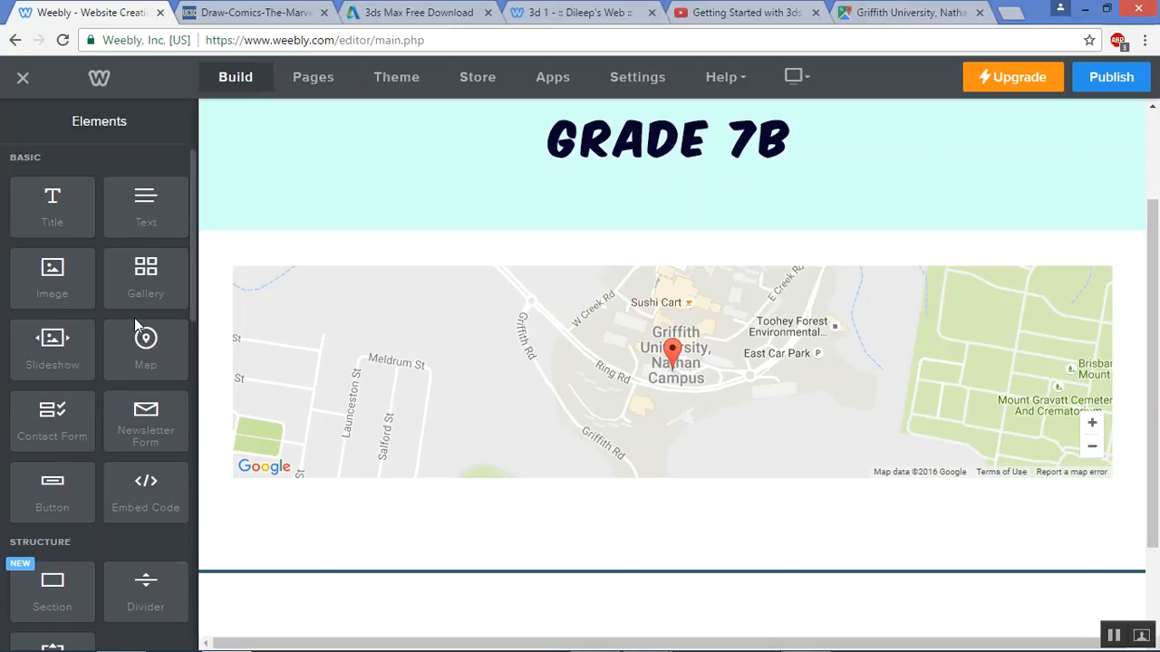
scroll(134, 318, down, 2)
scroll(134, 317, down, 4)
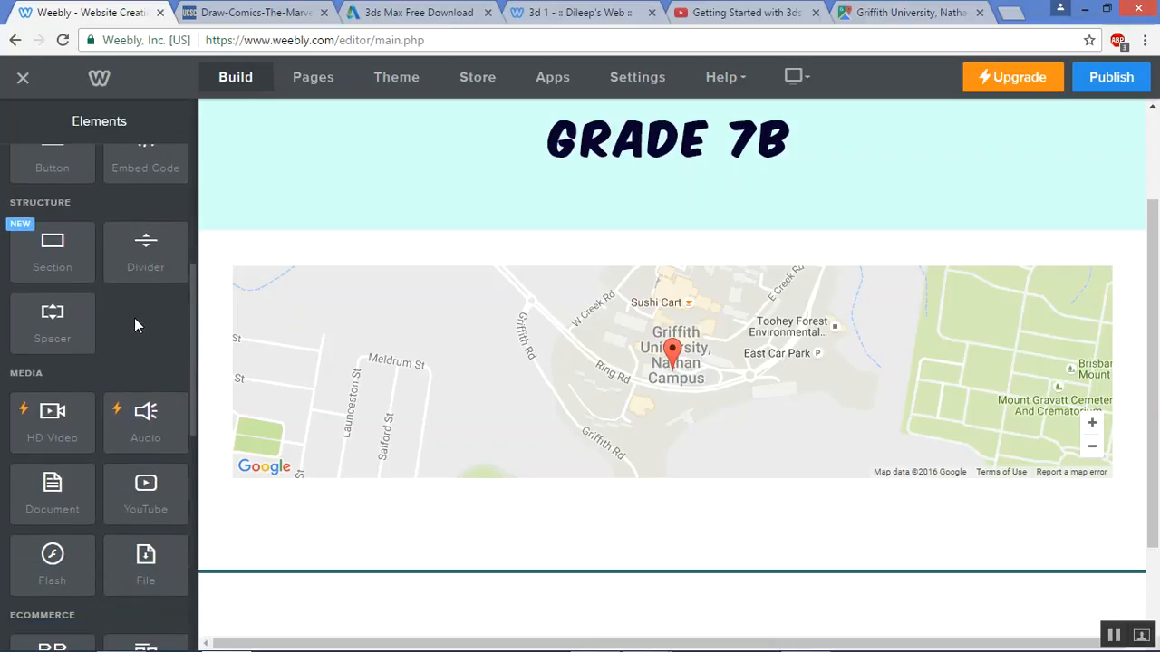
scroll(134, 317, down, 3)
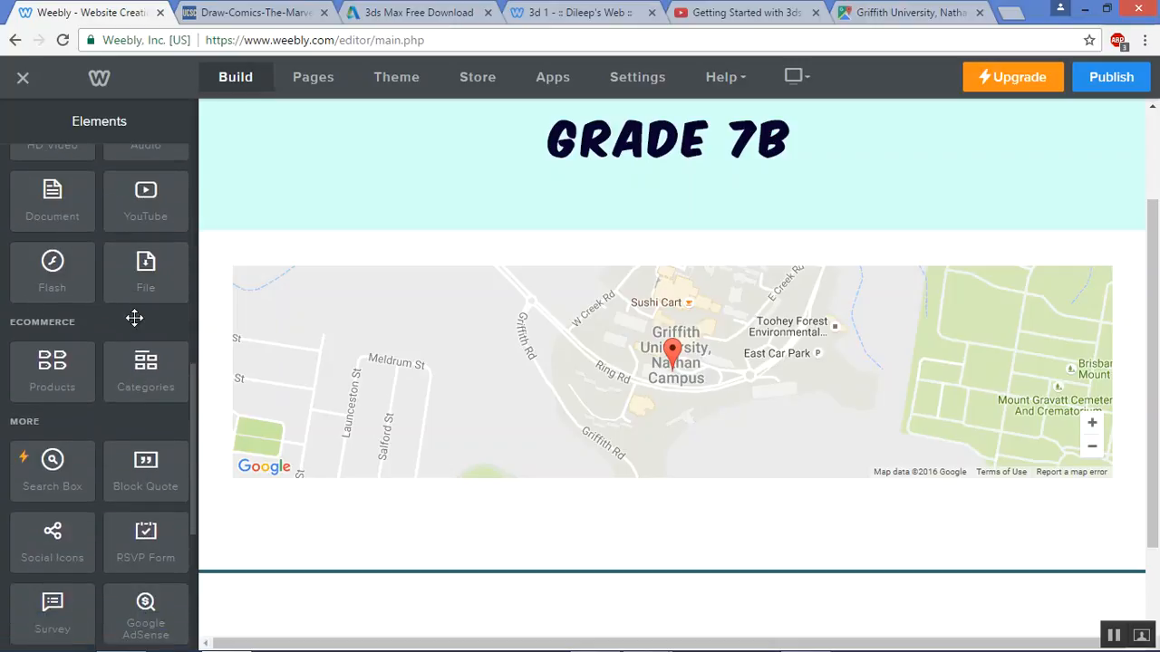
scroll(134, 317, down, 2)
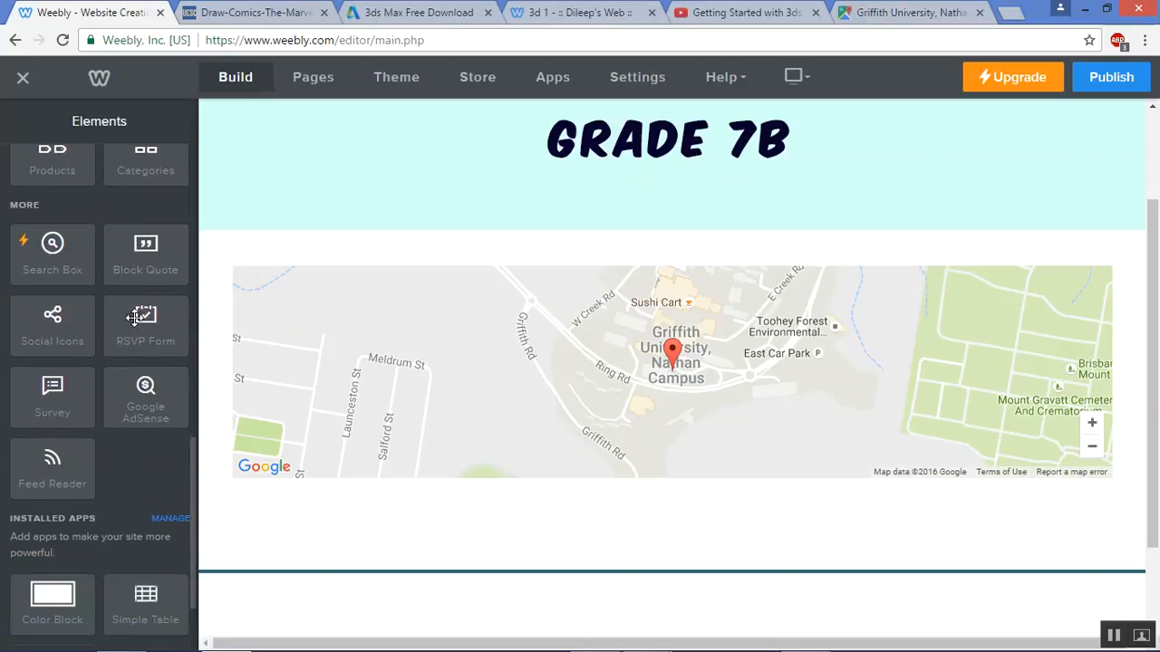
scroll(134, 317, up, 4)
scroll(134, 318, up, 8)
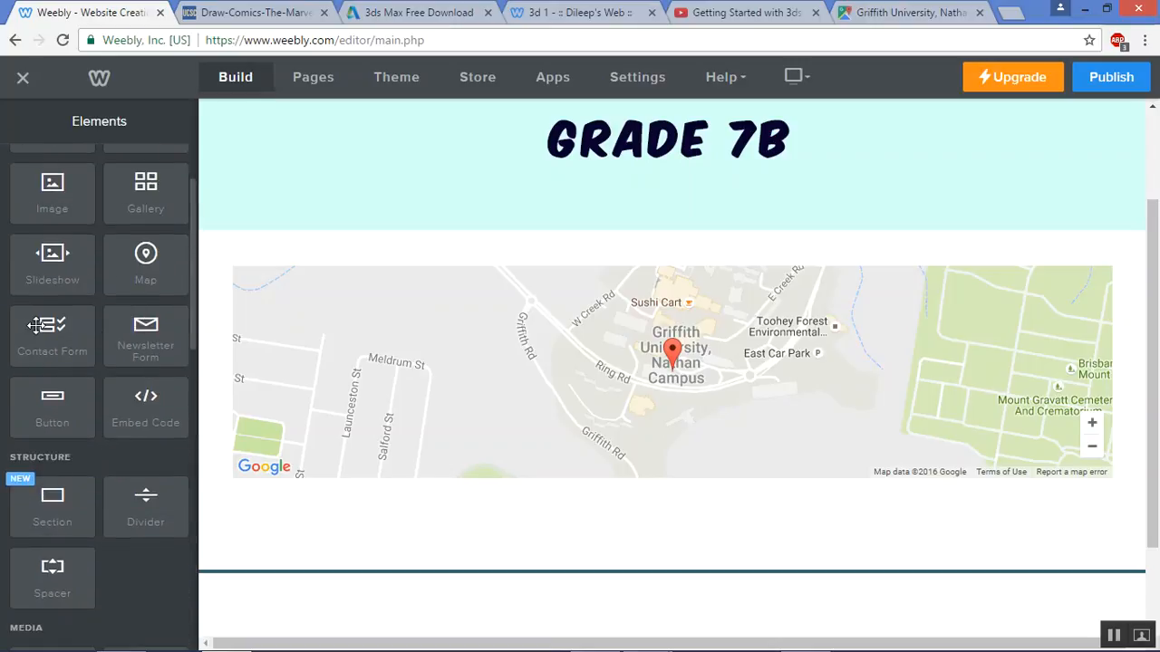
drag(58, 331, 1057, 401)
drag(981, 478, 242, 413)
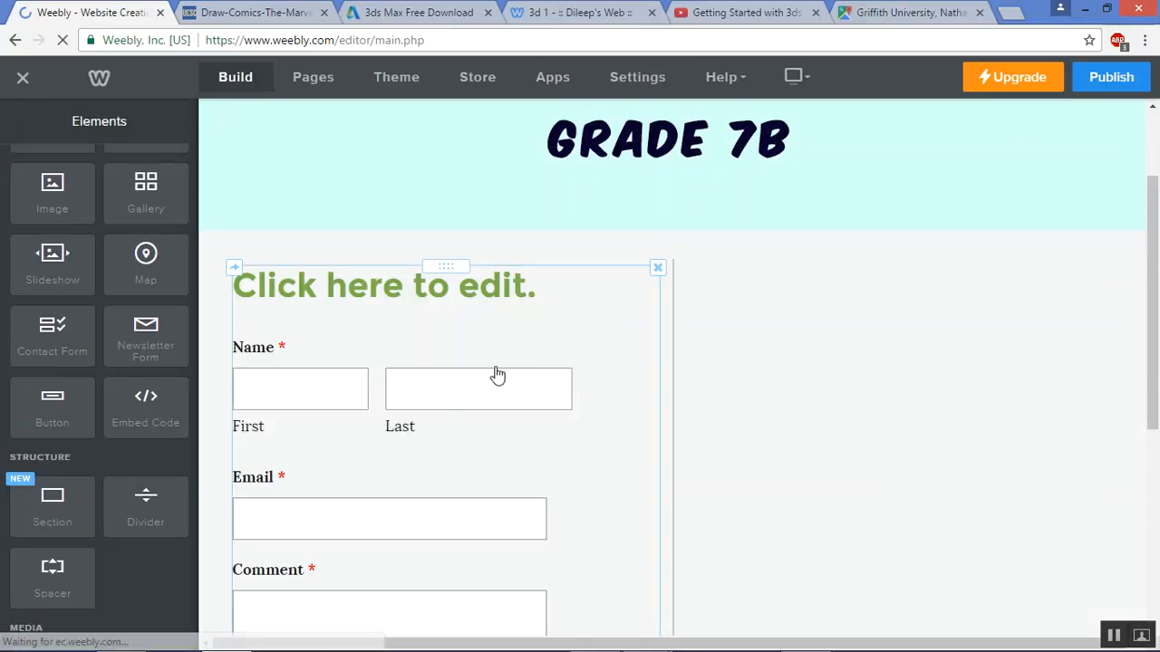
click(559, 201)
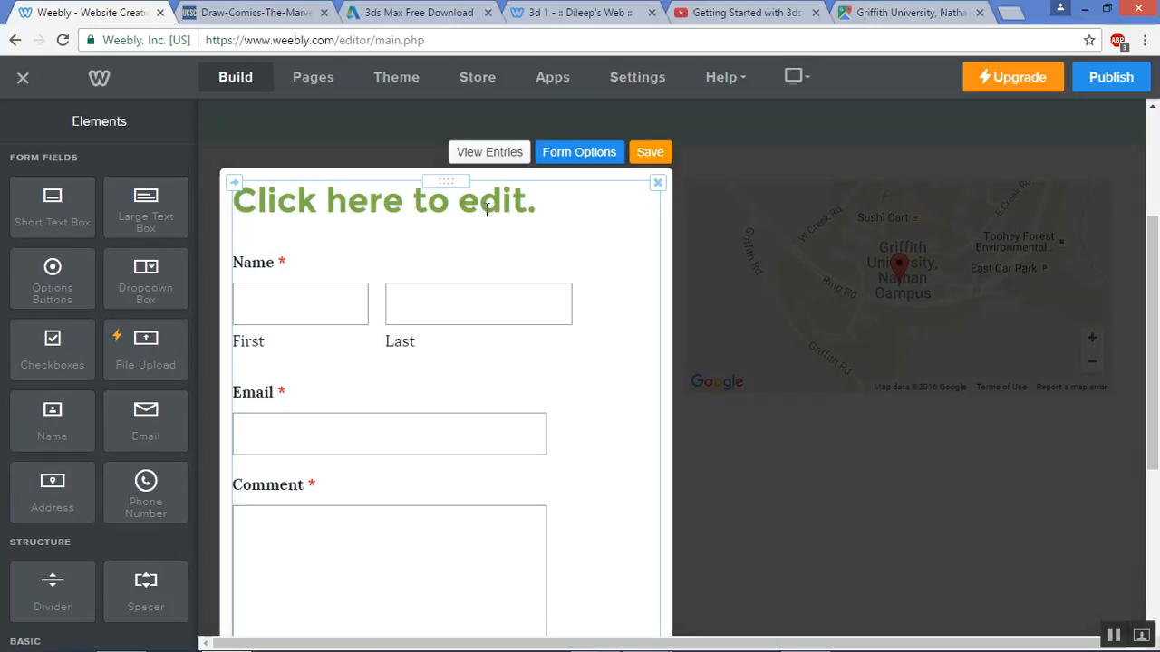
text(Cont)
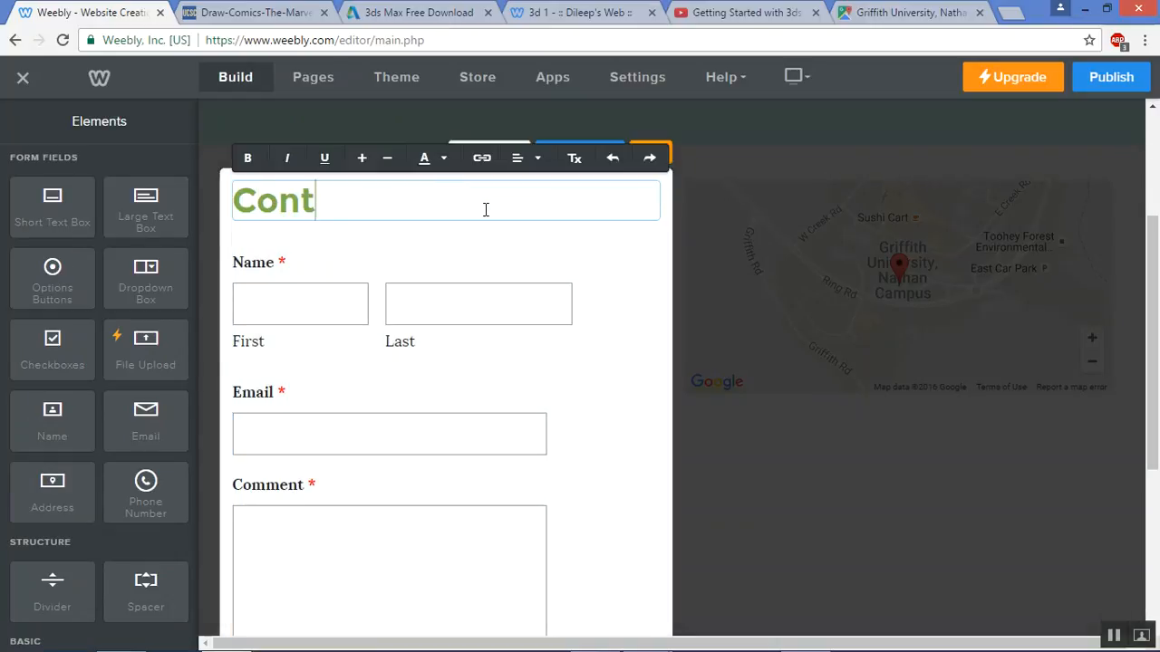
text(act teacher)
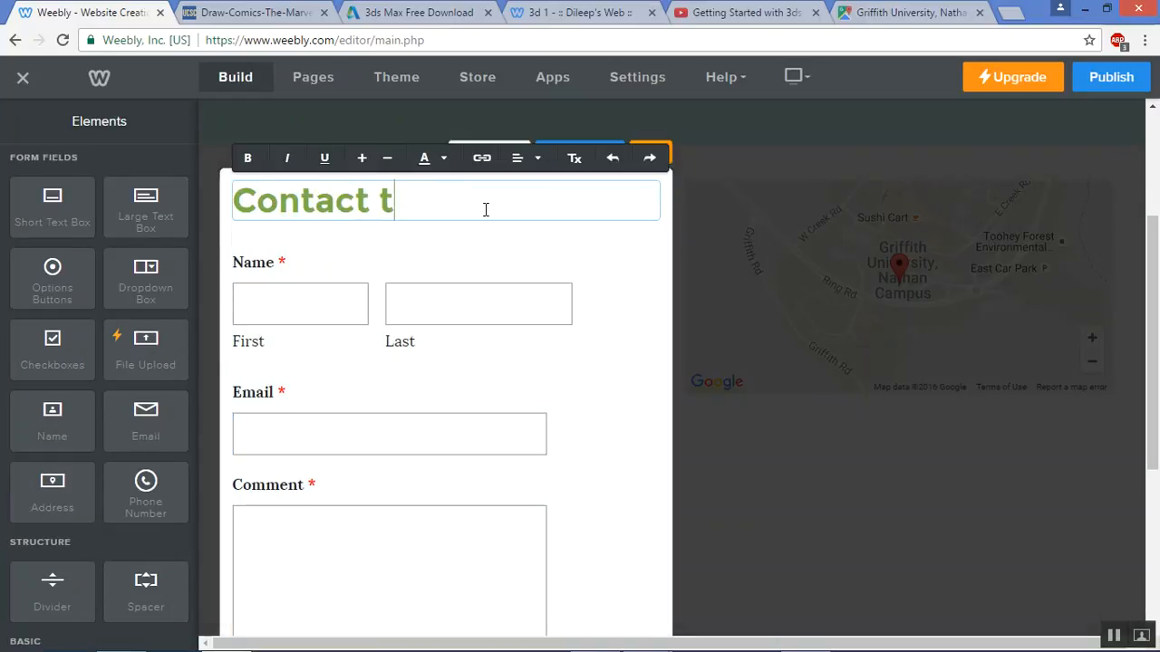
key(BackSpace)
key(BackSpace)
key(BackSpace)
key(BackSpace)
key(BackSpace)
key(BackSpace)
key(BackSpace)
text(Teacher)
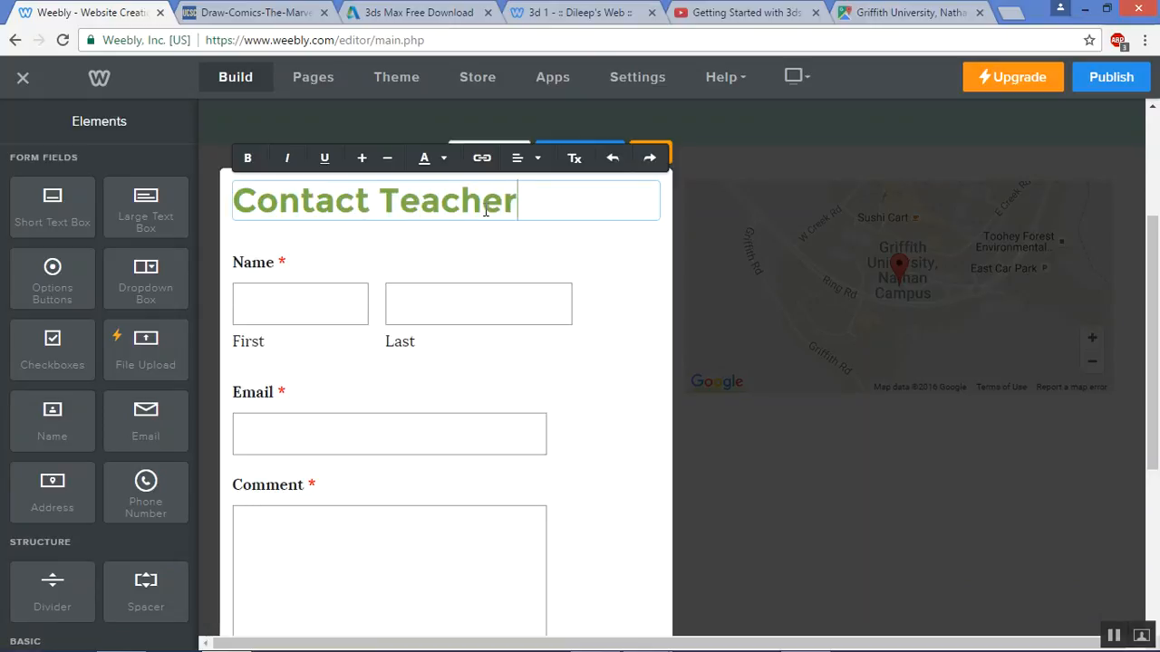
click(747, 454)
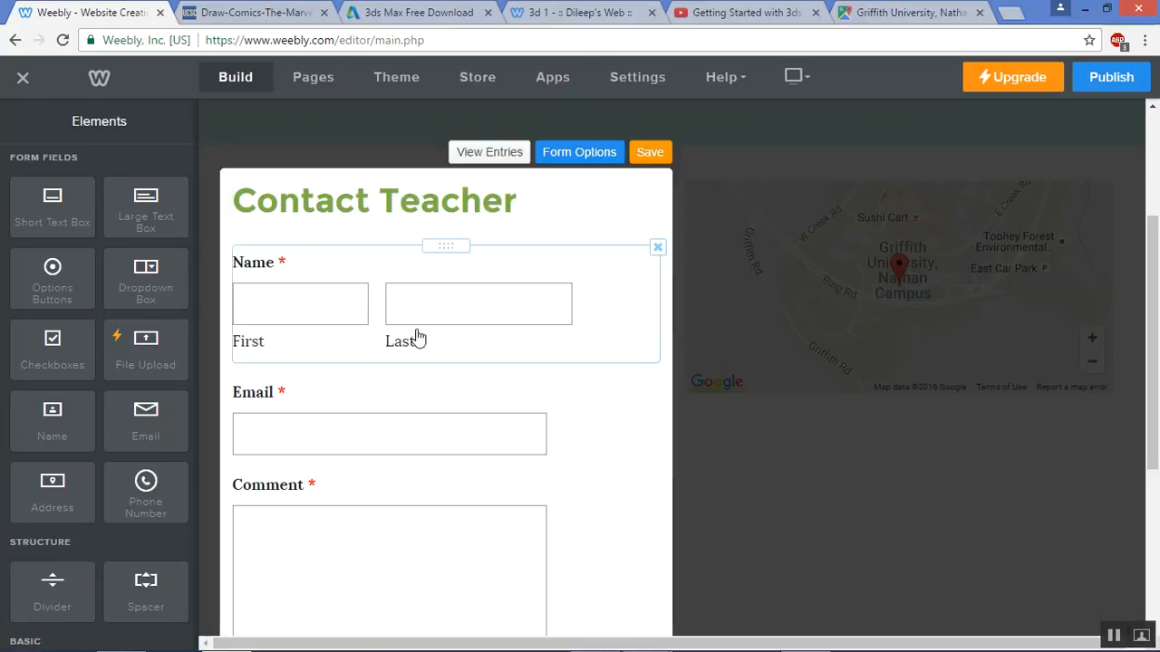
click(244, 298)
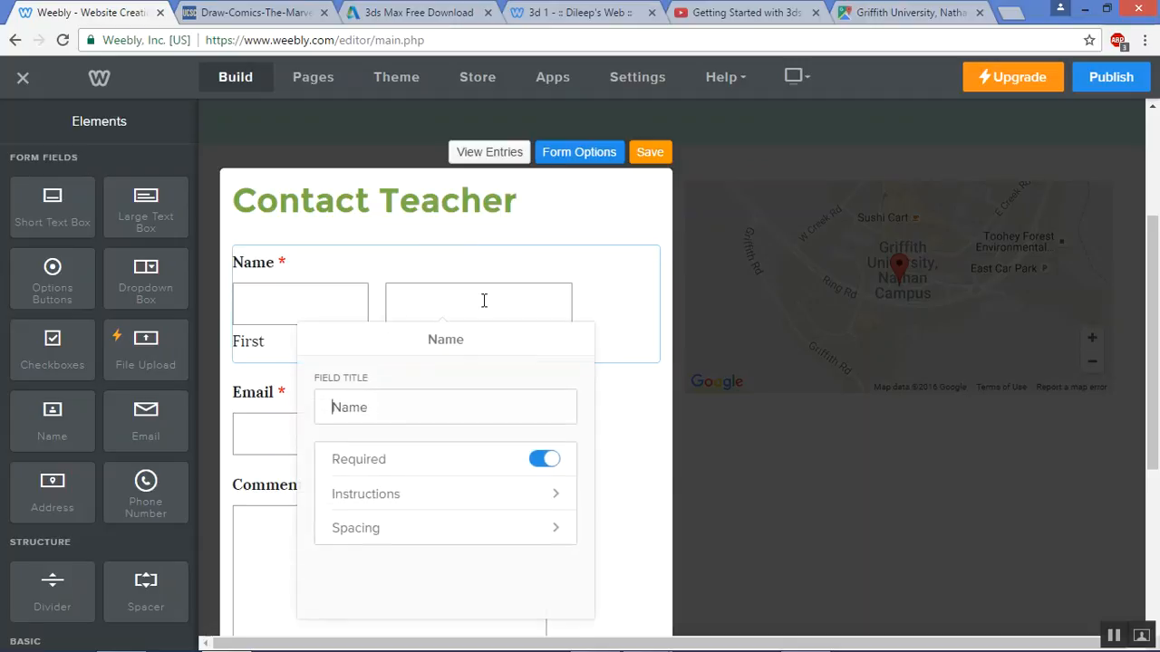
click(606, 156)
drag(506, 259, 29, 276)
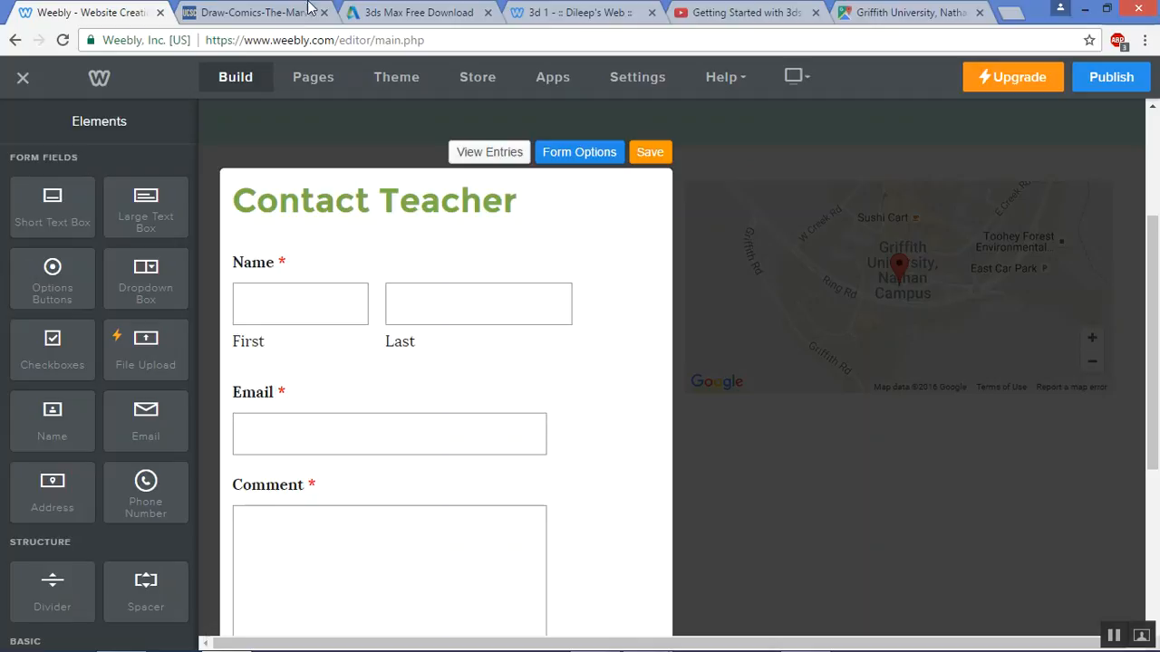
Replace the form's notification e-mail with the teacher's school address, keeping the Message confirmation
click(560, 153)
triple_click(456, 254)
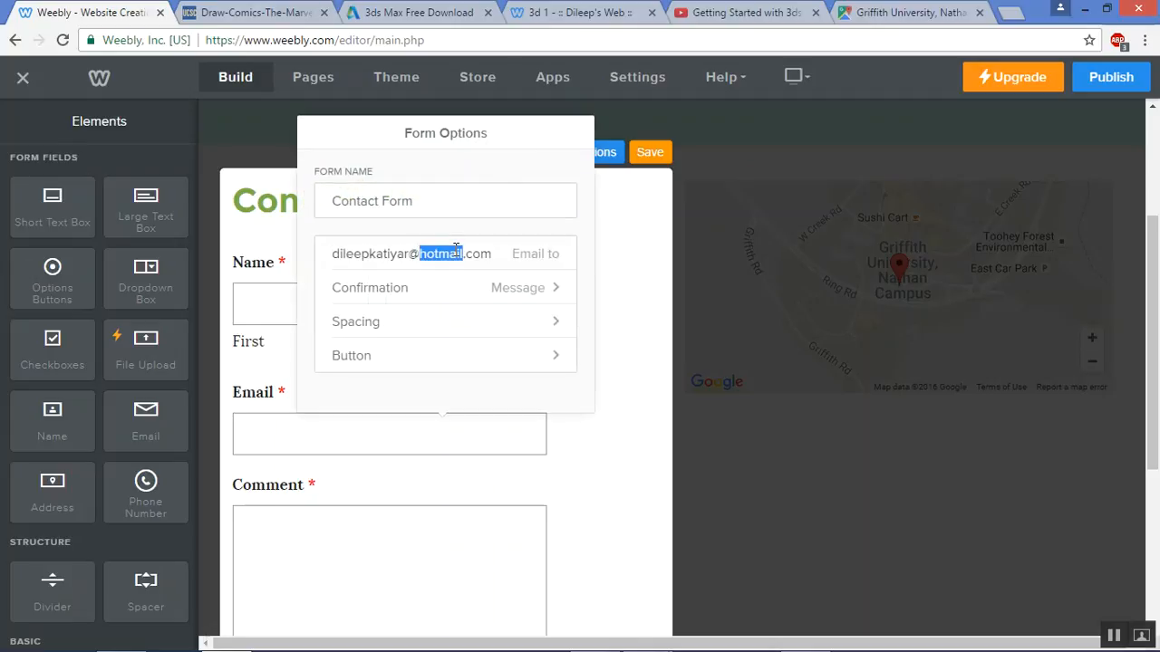
key(BackSpace)
text(myteacher@)
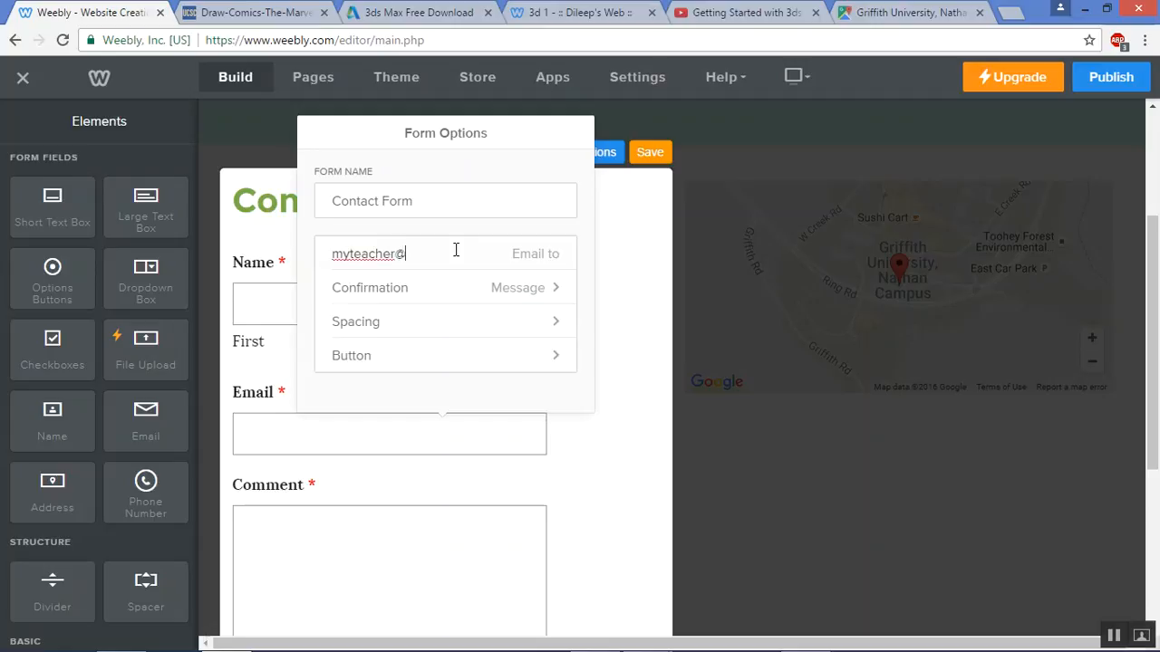
text(myschool.com)
click(547, 299)
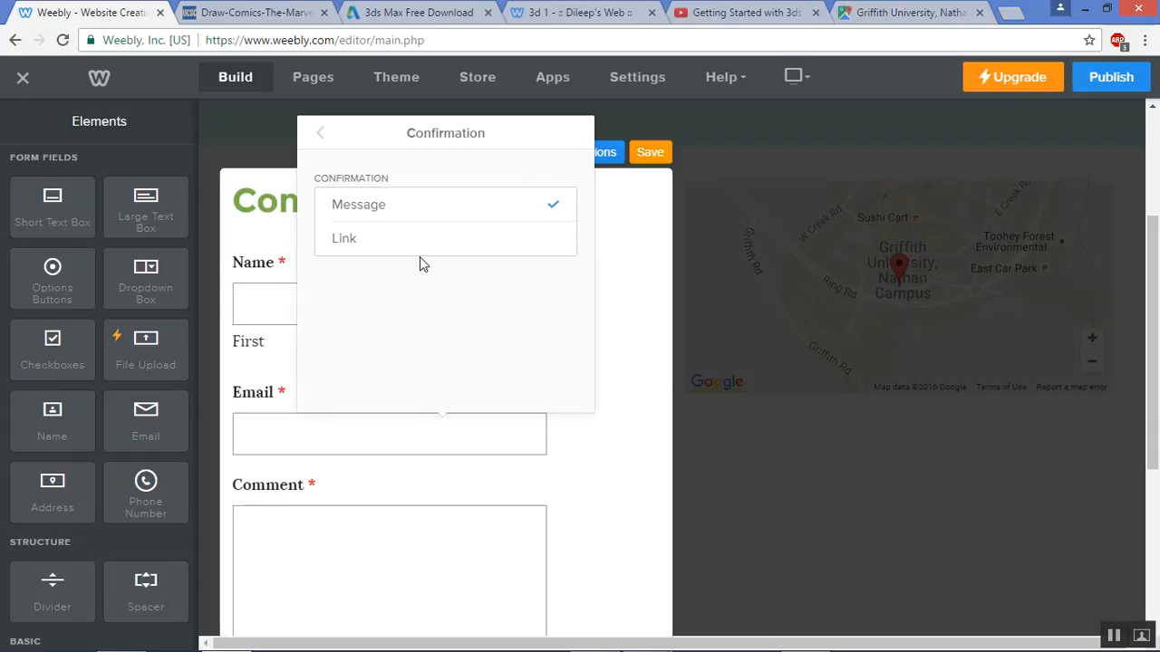
click(320, 136)
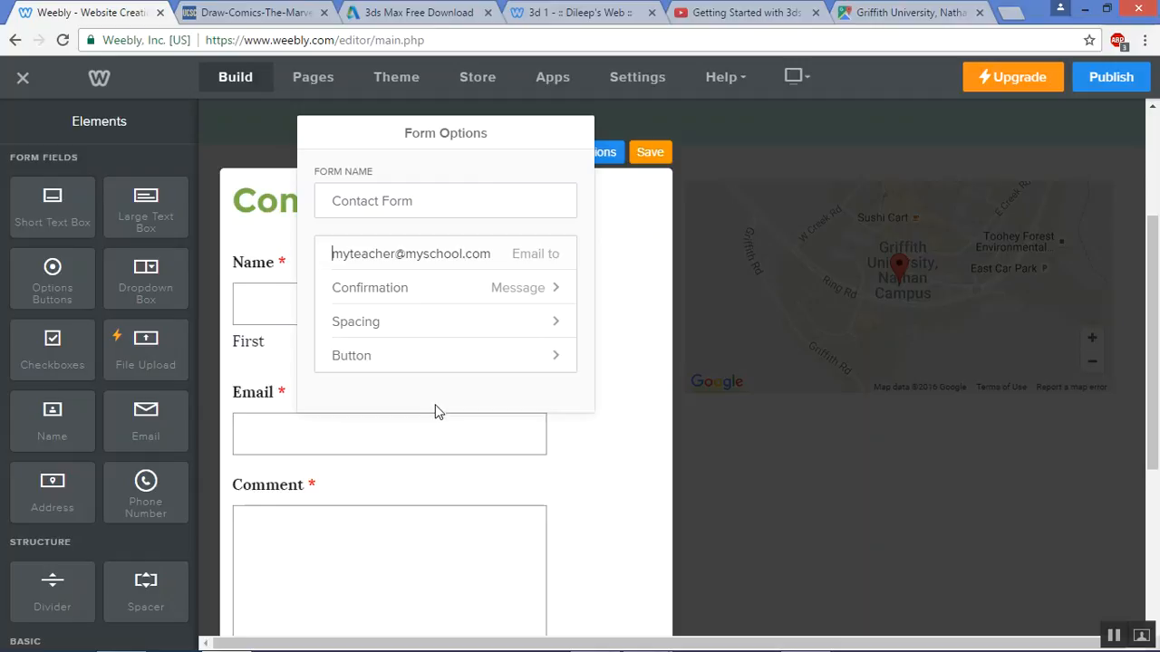
Review the Comment field, Form Options and Name field settings, then close them
click(580, 531)
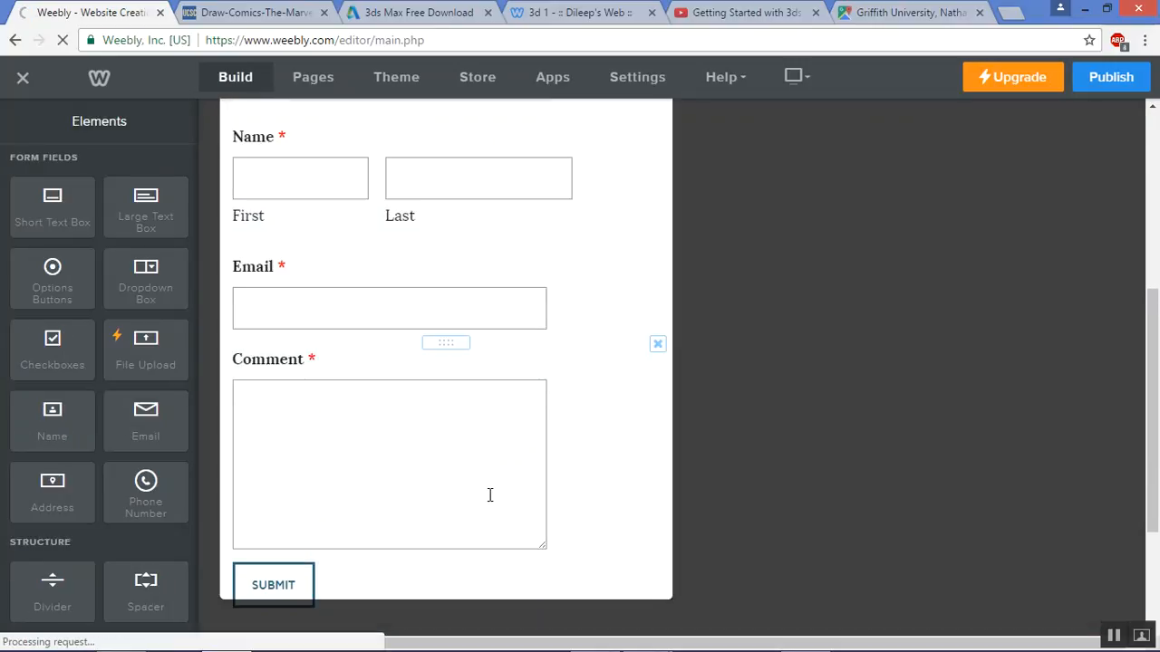
click(461, 365)
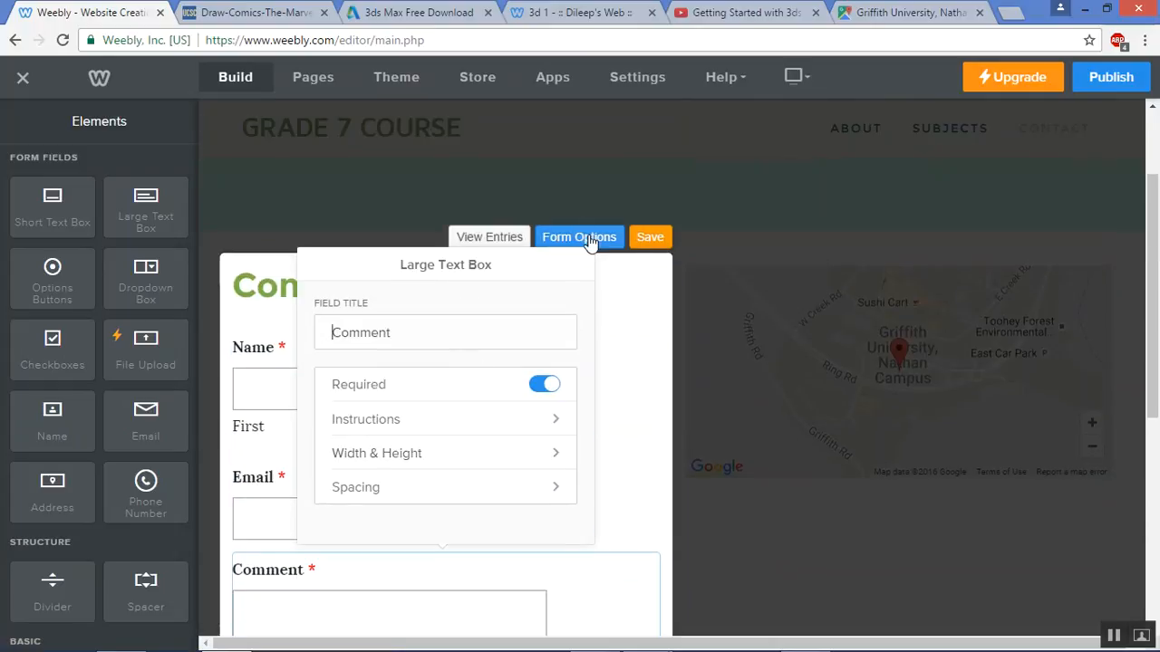
click(584, 237)
click(590, 383)
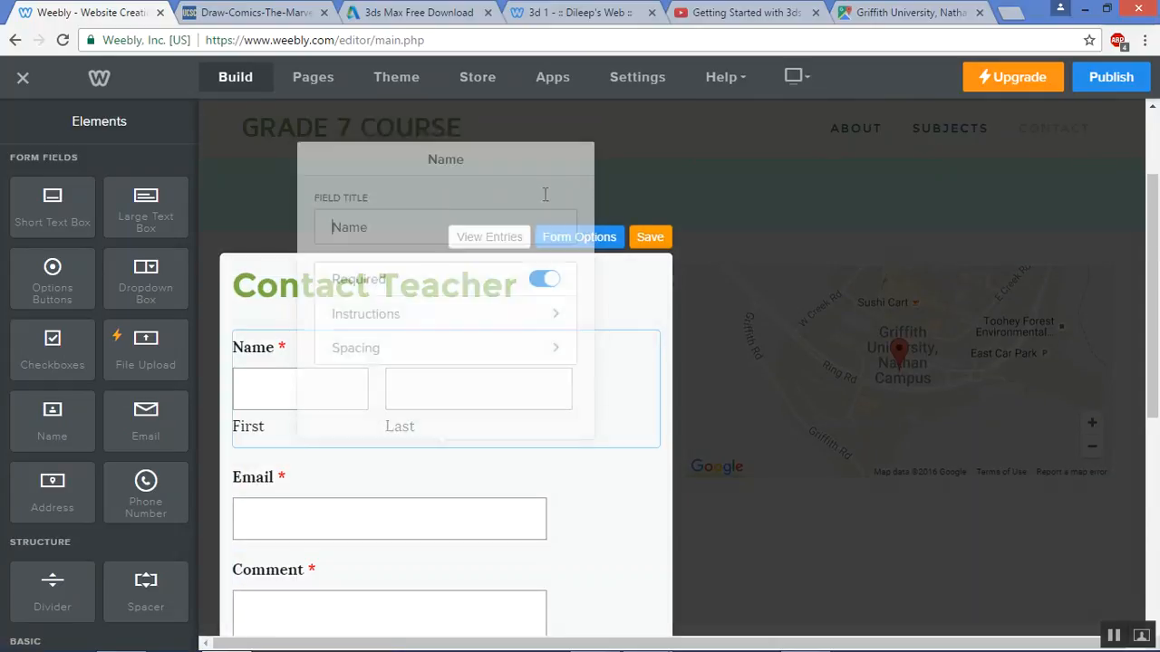
click(636, 262)
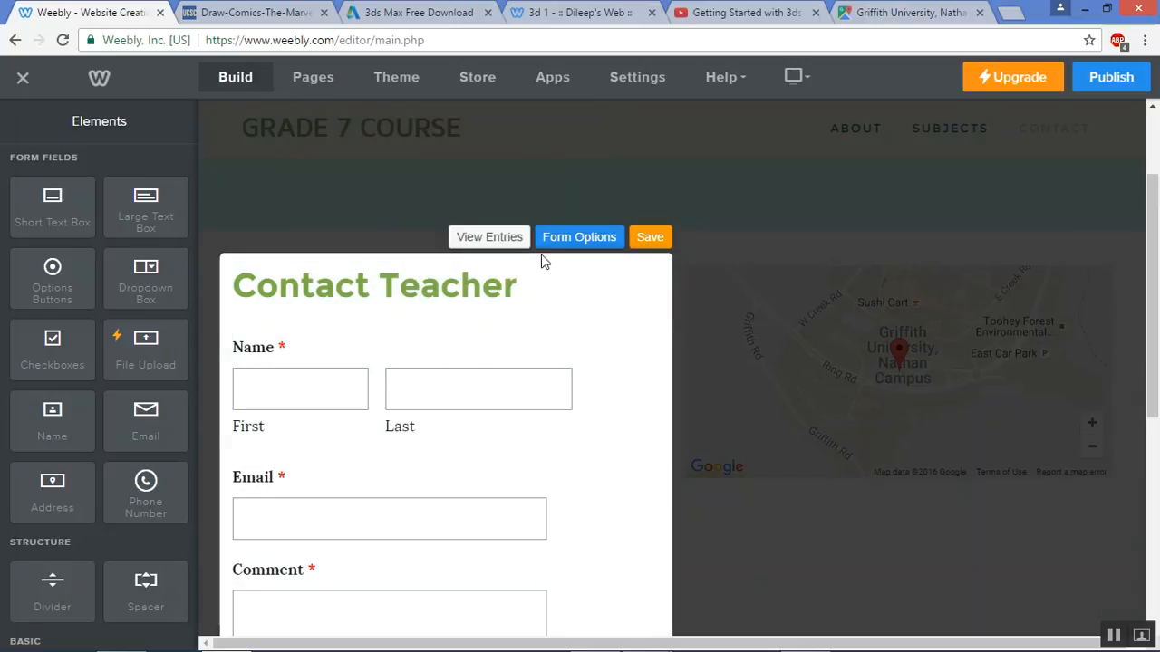
click(434, 346)
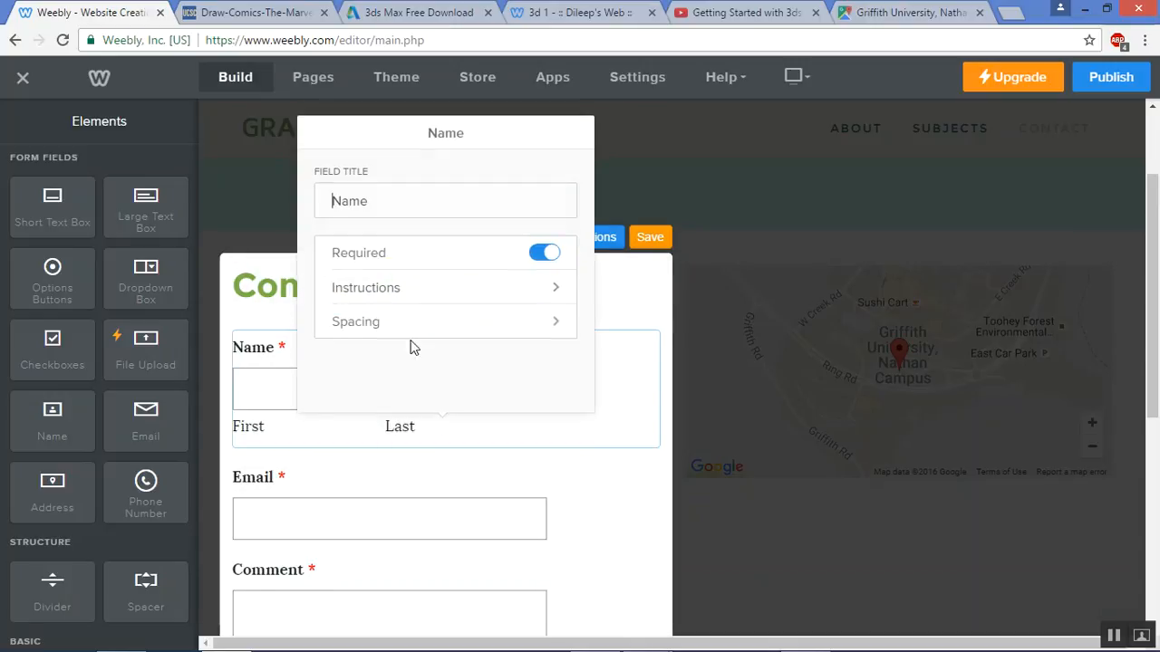
click(245, 277)
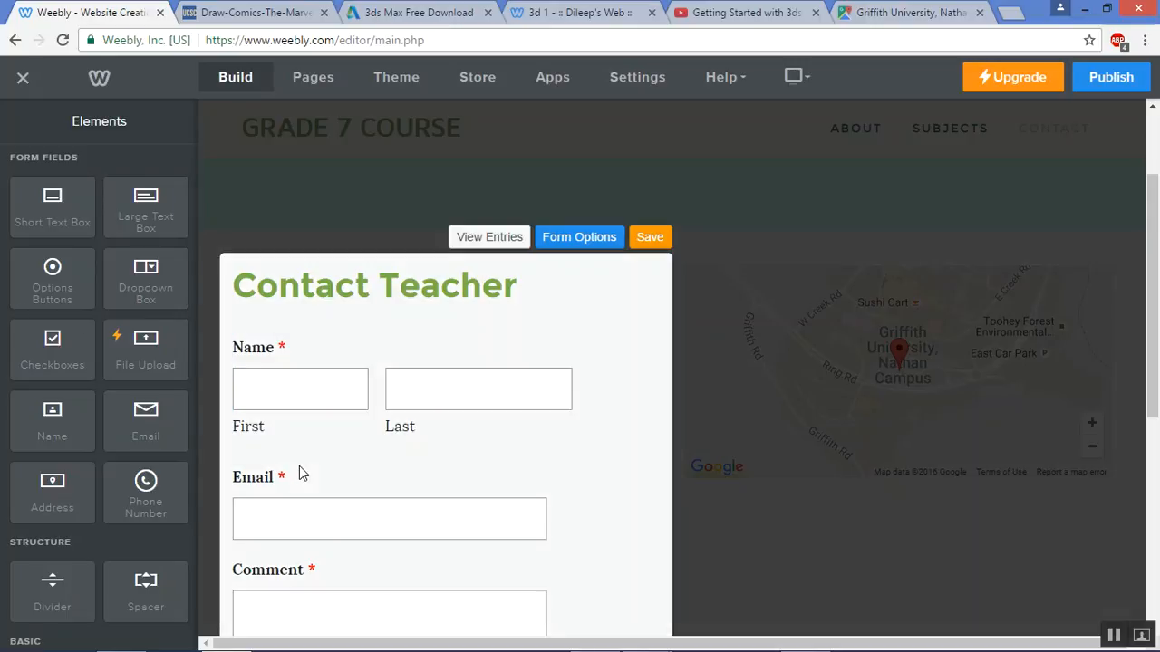
scroll(313, 426, down, 1)
Try adding a File Upload field, dismiss the Premium Element notice, and save the Contact Teacher form
drag(164, 372, 370, 498)
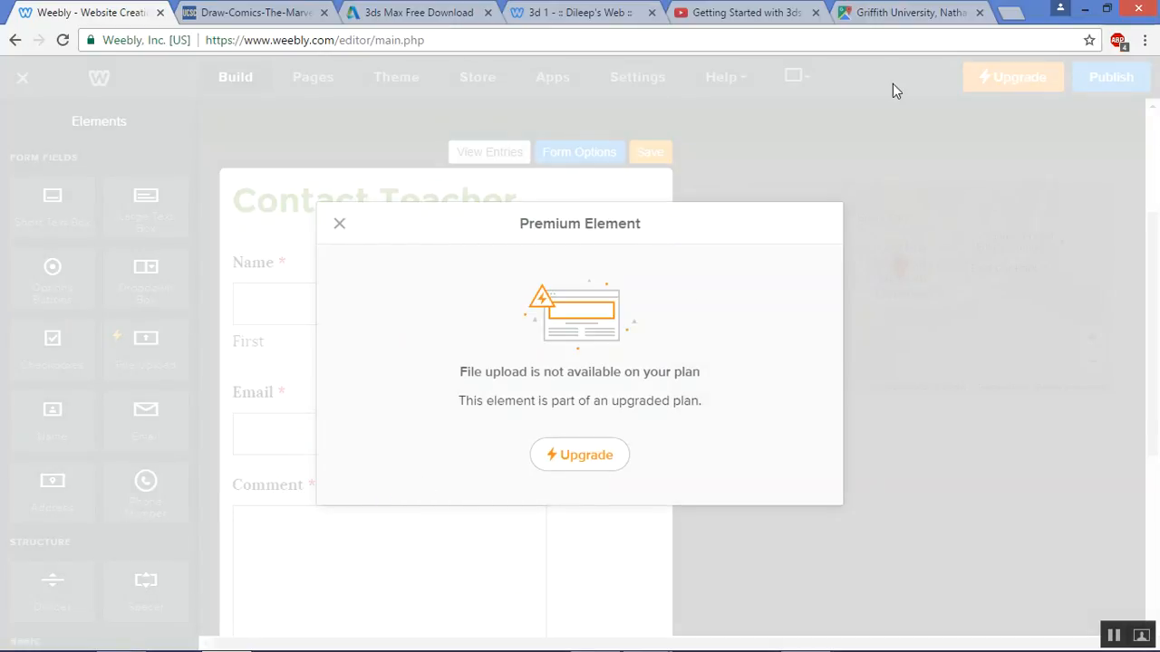
click(342, 226)
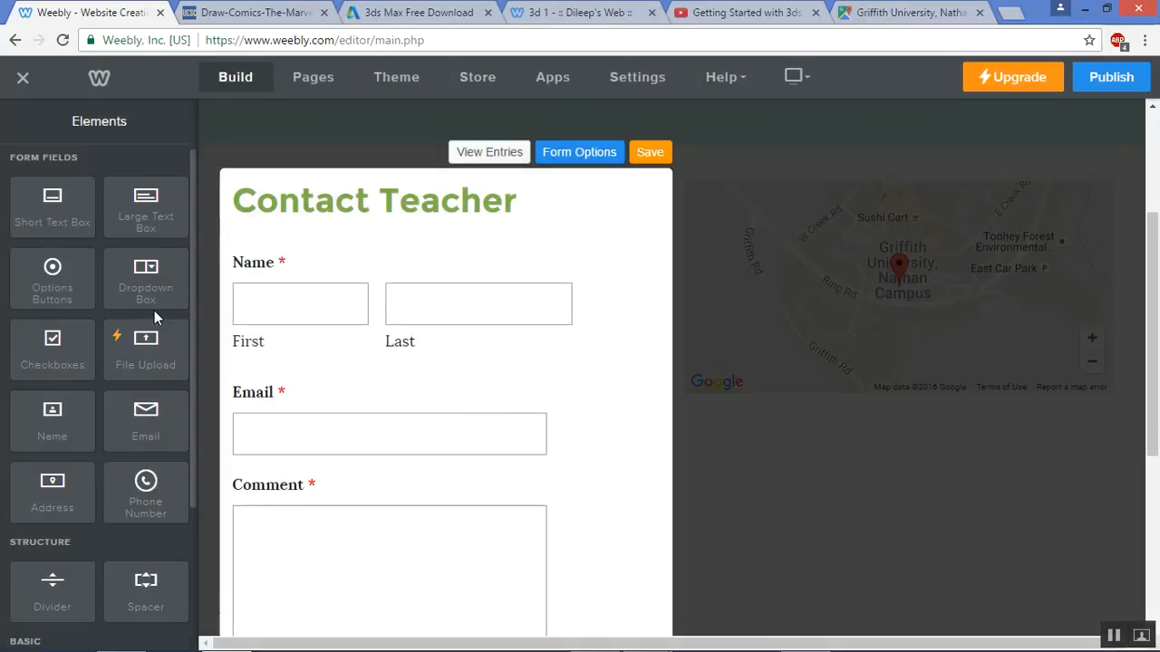
scroll(121, 412, down, 1)
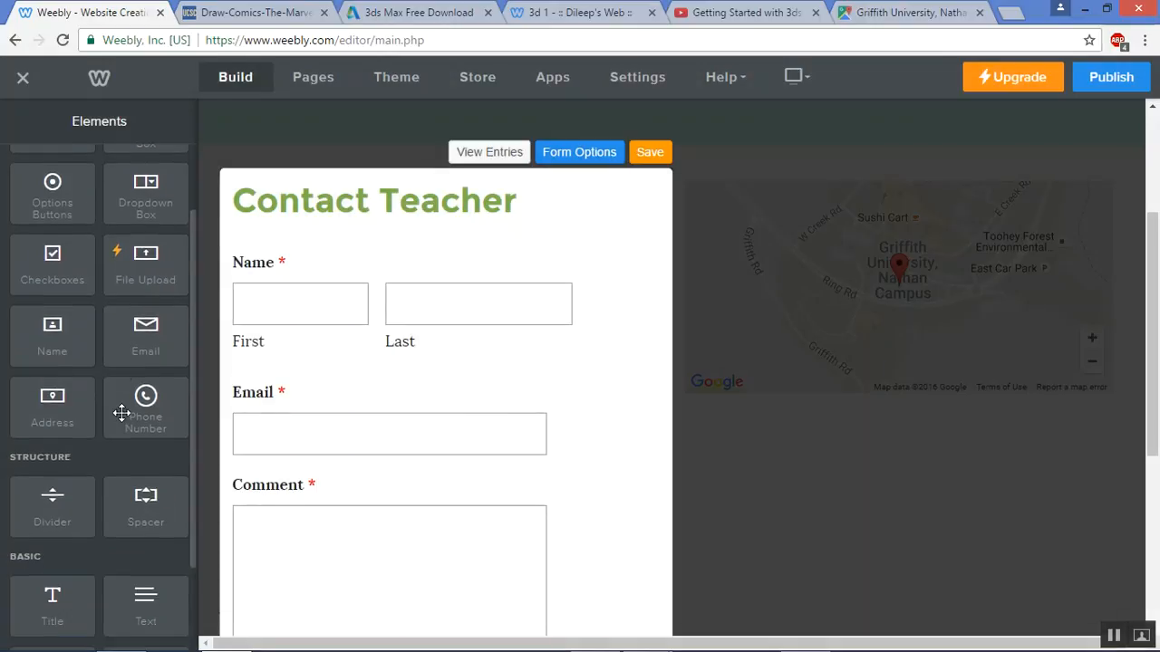
scroll(121, 412, up, 1)
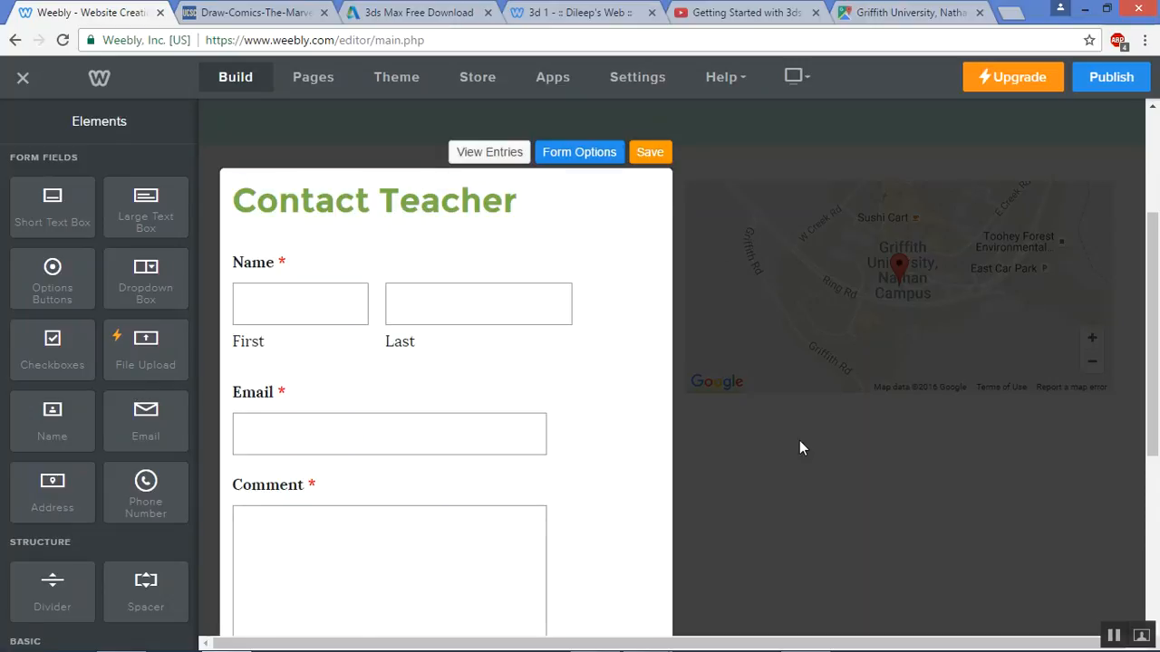
click(647, 153)
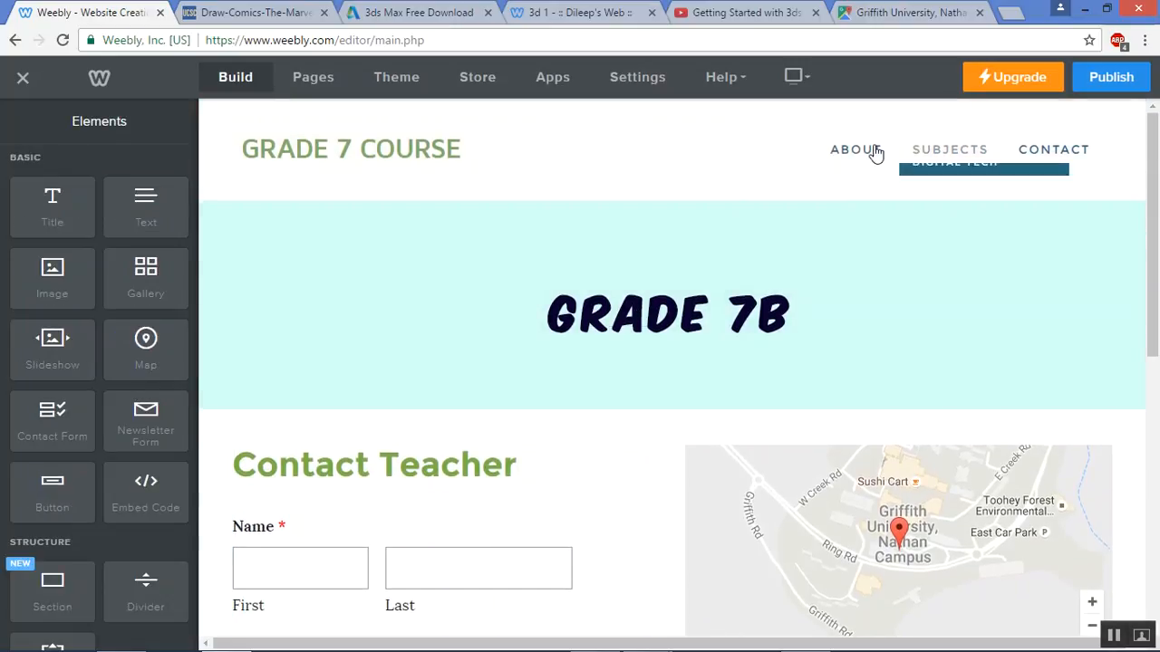
On the About page, change the heading to 'Welcome'
click(871, 152)
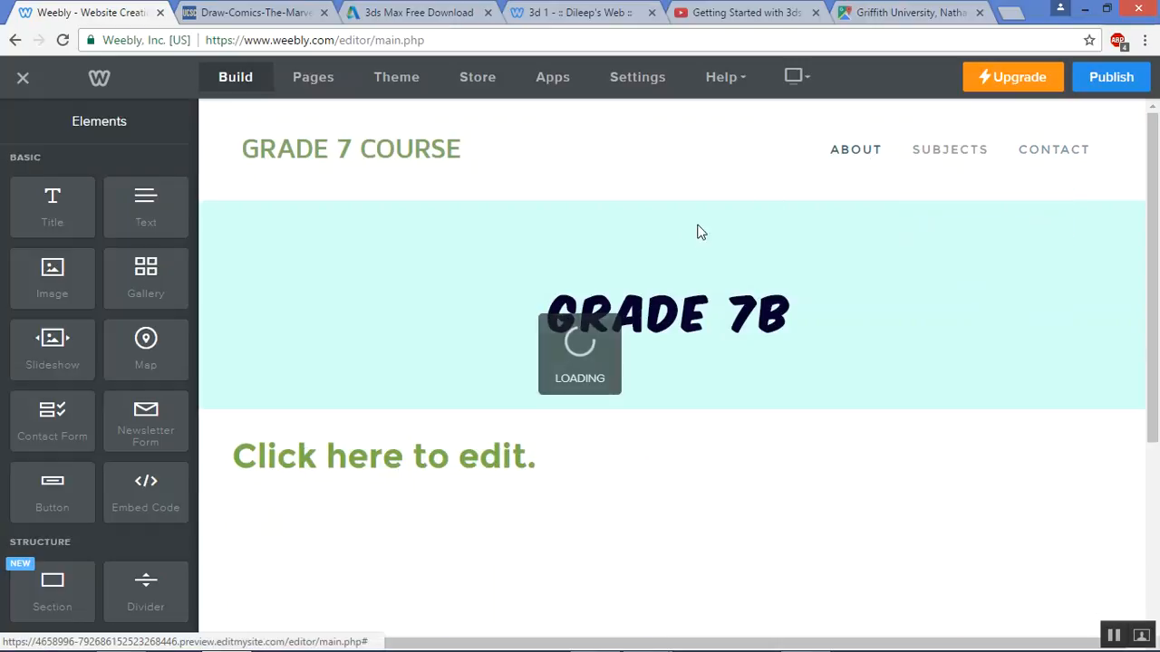
click(356, 473)
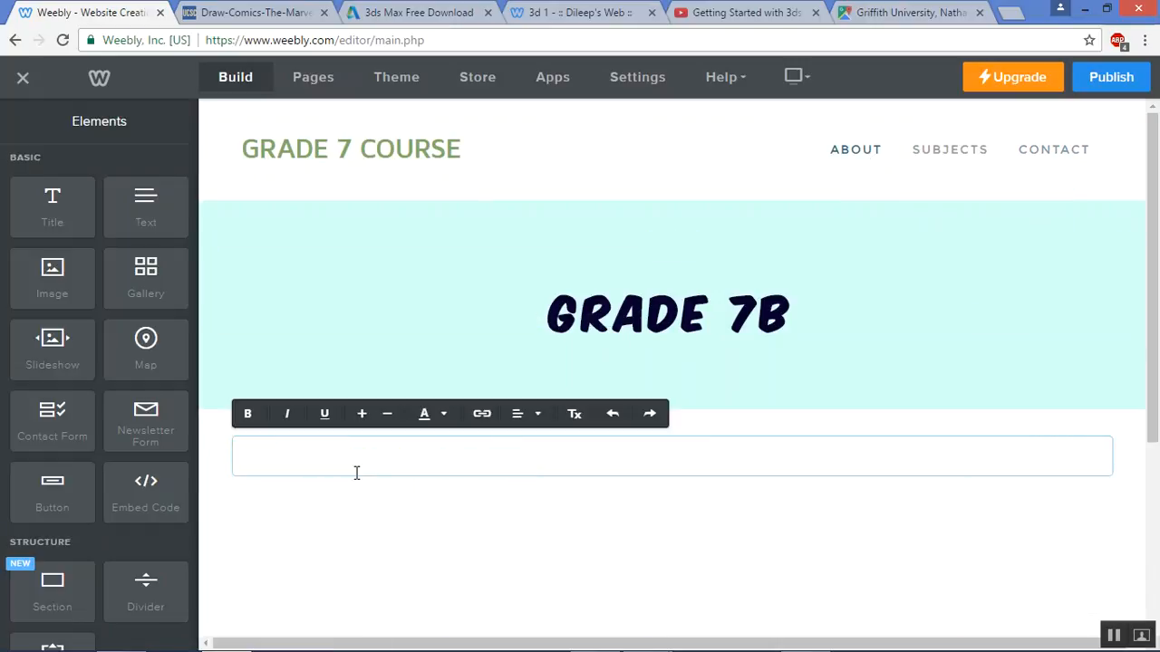
text(Welcome)
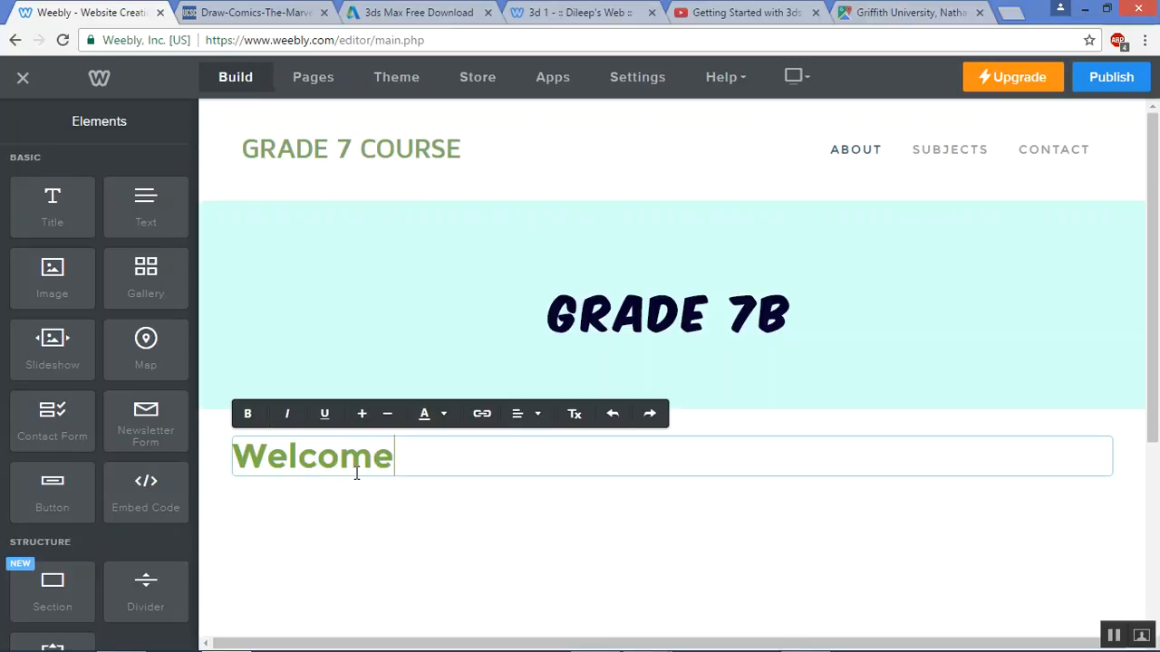
Add a 'Welcome to Year 7.' paragraph below it, with an empty image beside it
drag(158, 203, 359, 481)
click(349, 518)
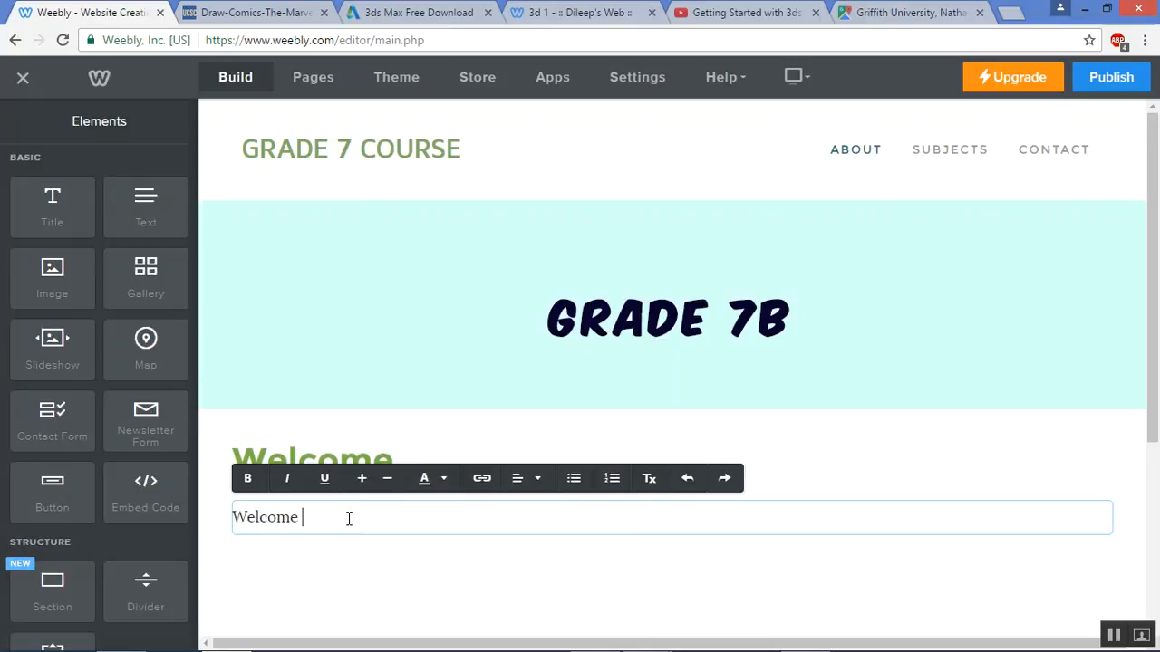
text(Welcome to Year 7. This year promise to be full of fun, excitement and learning !!!)
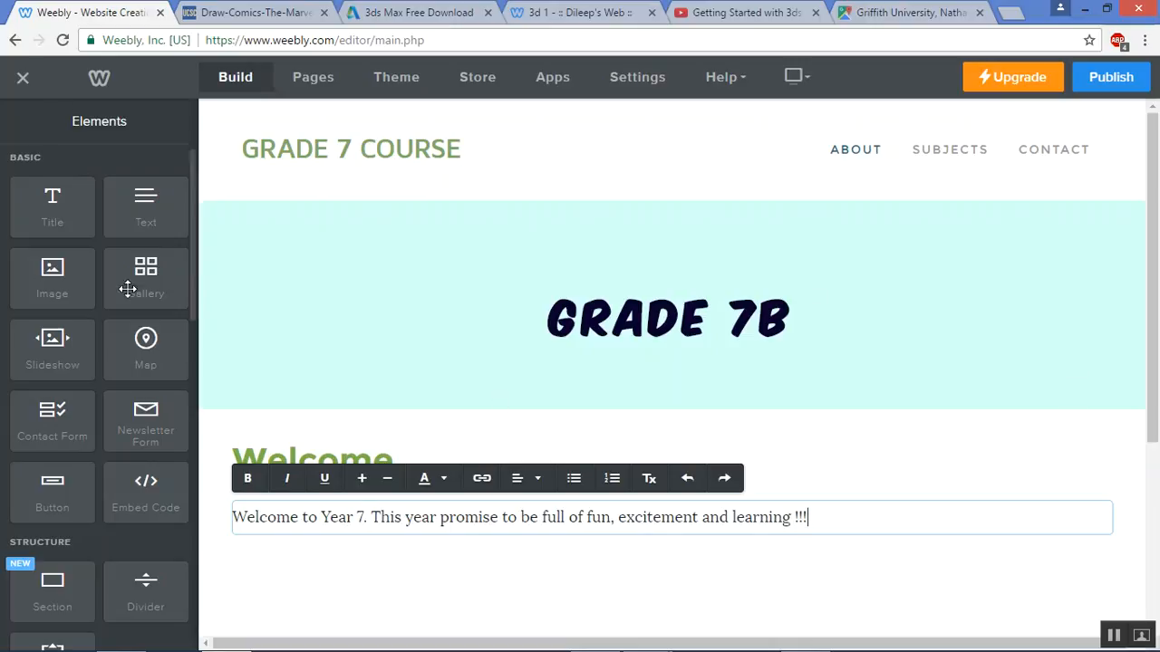
drag(63, 263, 1098, 520)
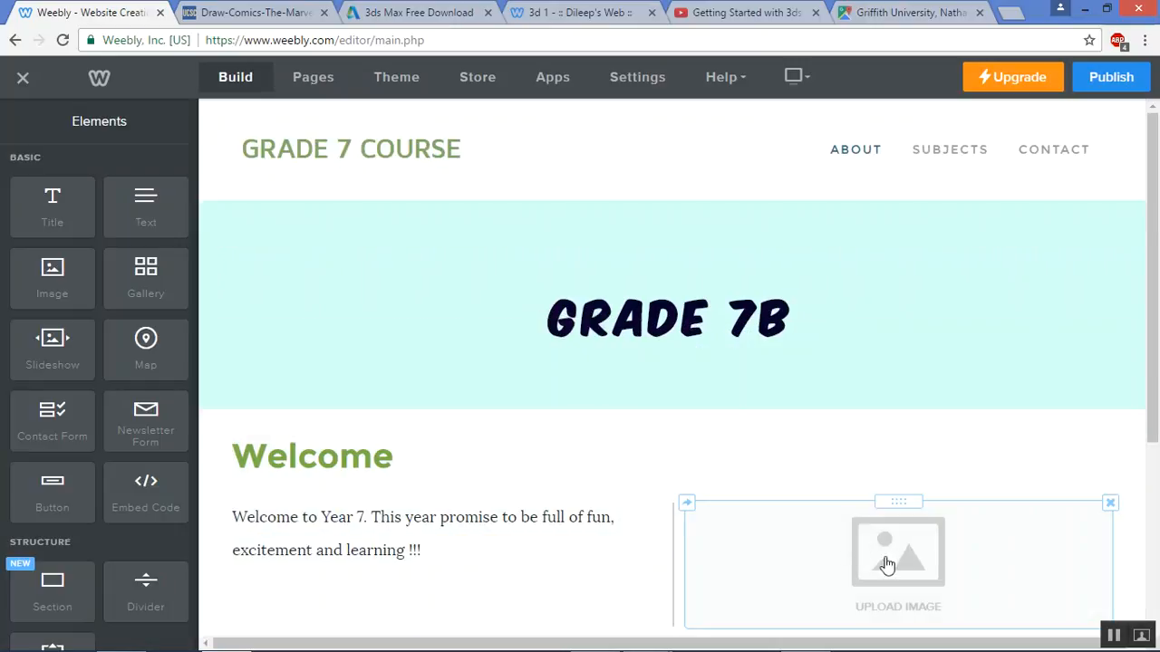
Browse the computer's Pictures library for a photo for the About image, then cancel
click(886, 562)
click(353, 305)
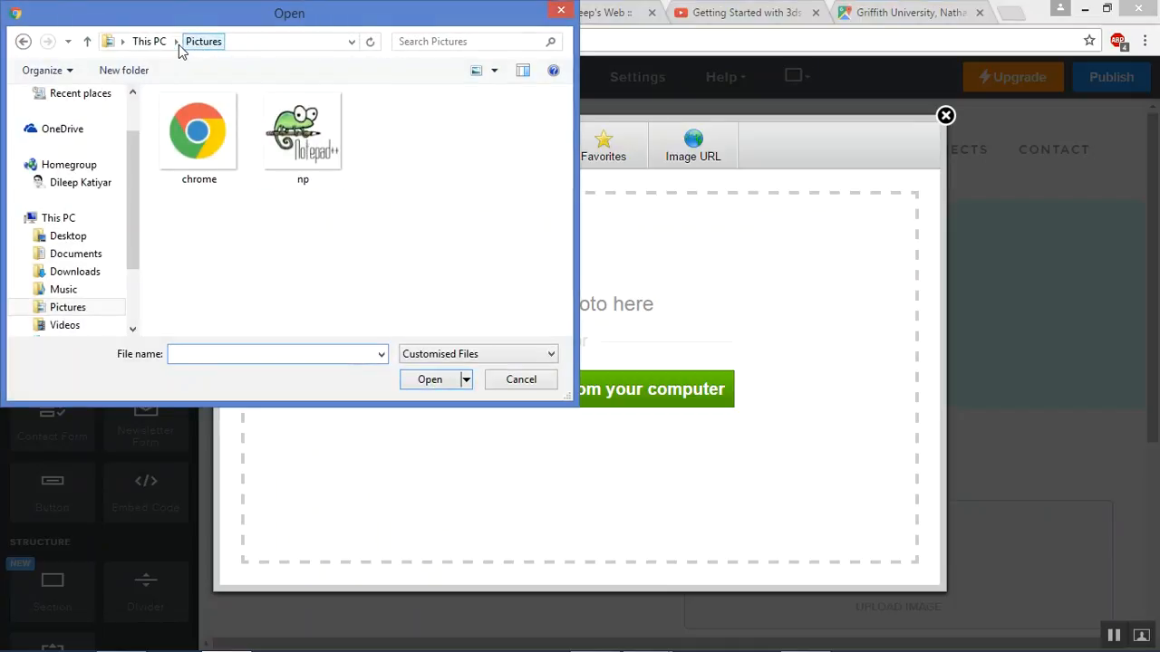
click(88, 188)
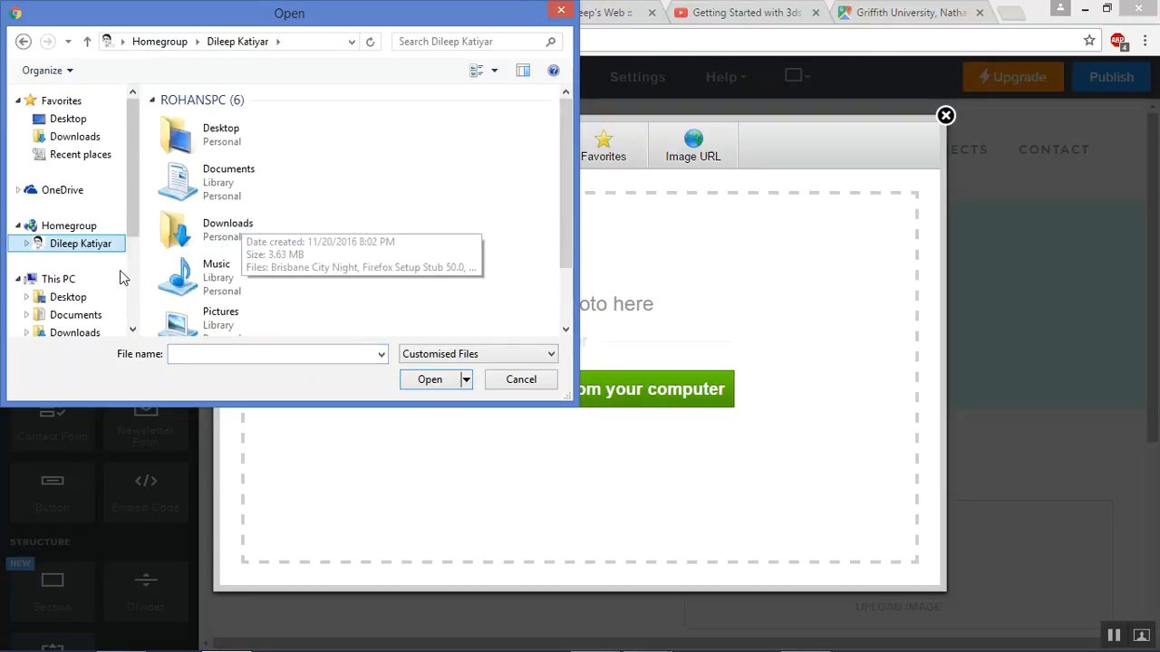
click(224, 316)
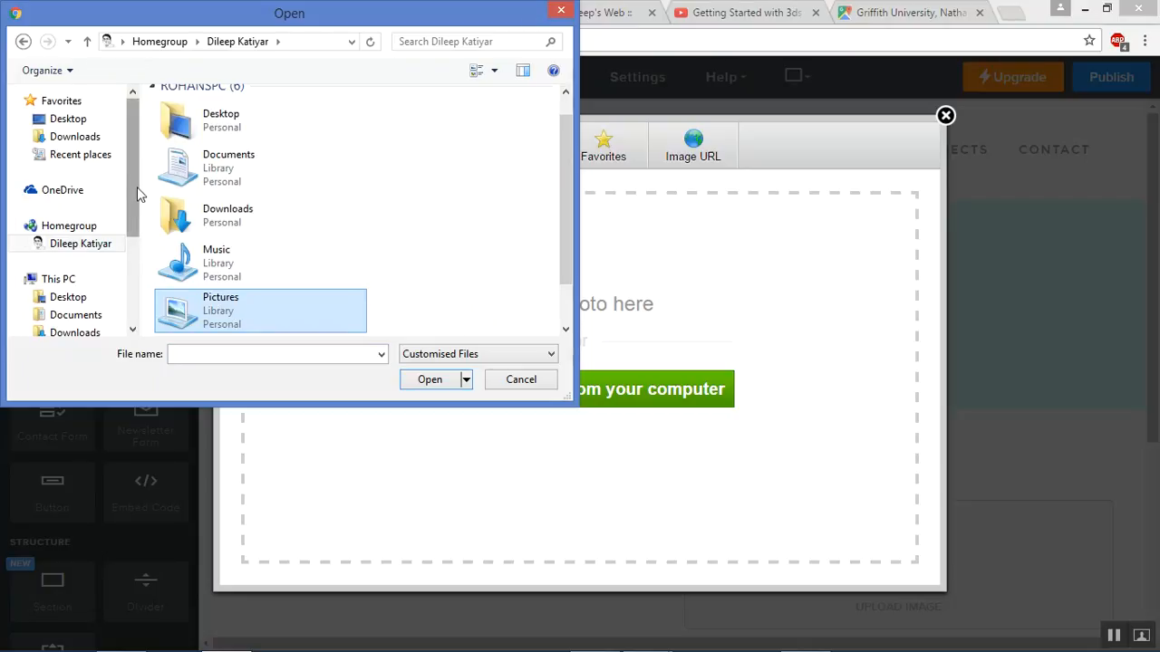
scroll(137, 194, down, 1)
scroll(137, 193, up, 1)
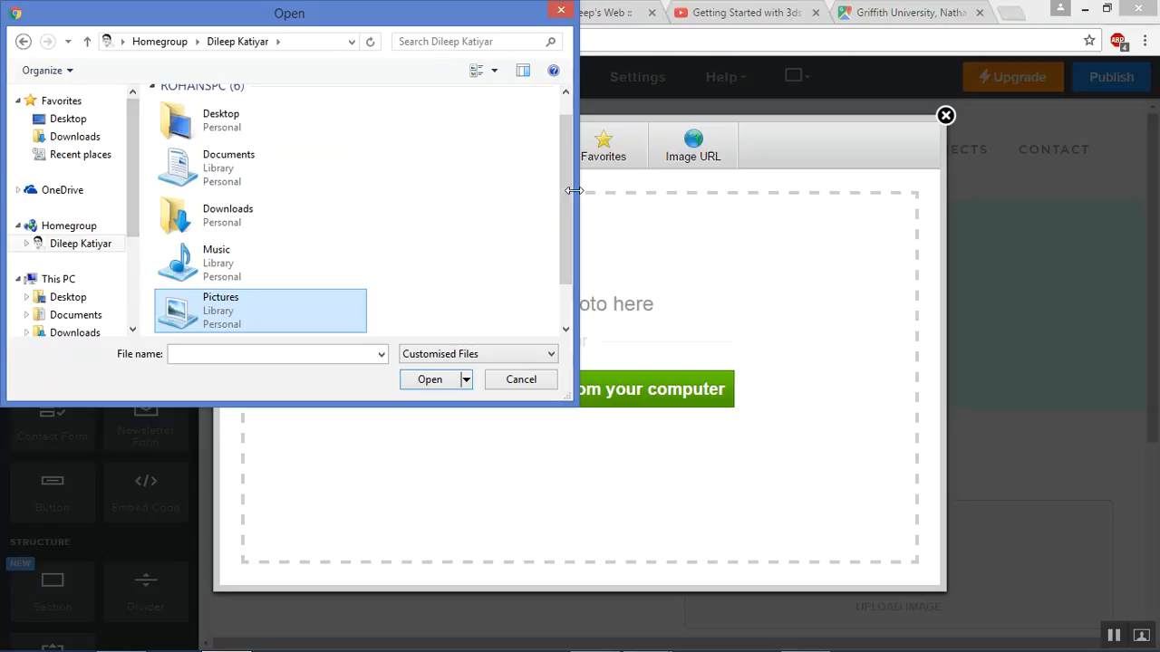
drag(563, 198, 567, 246)
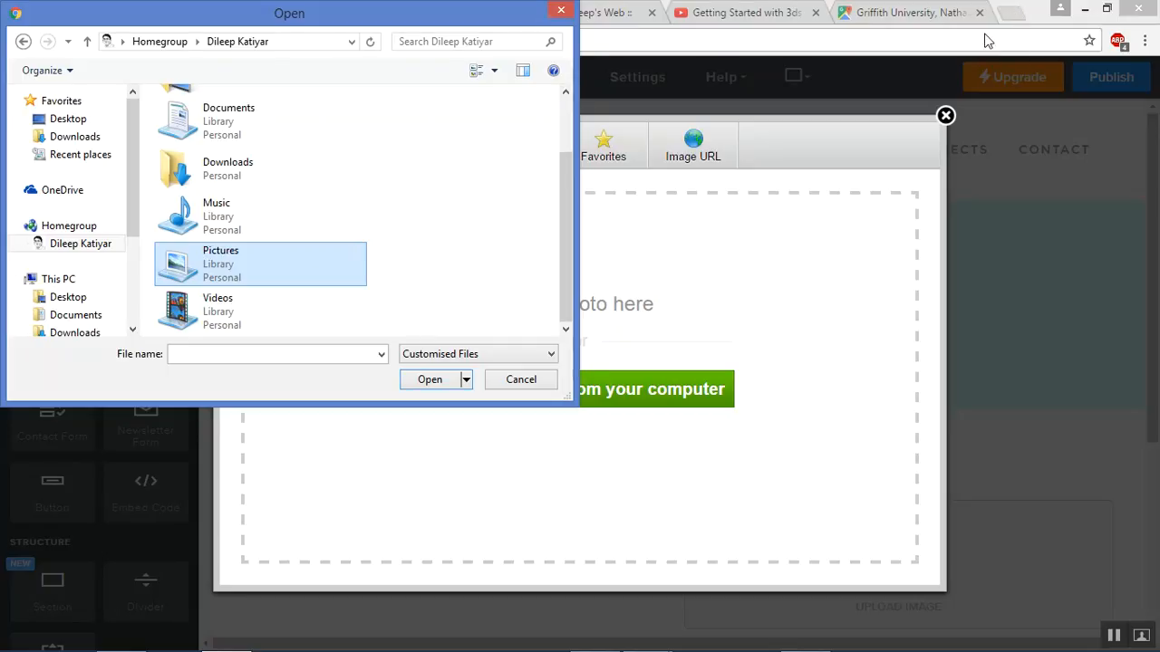
click(519, 380)
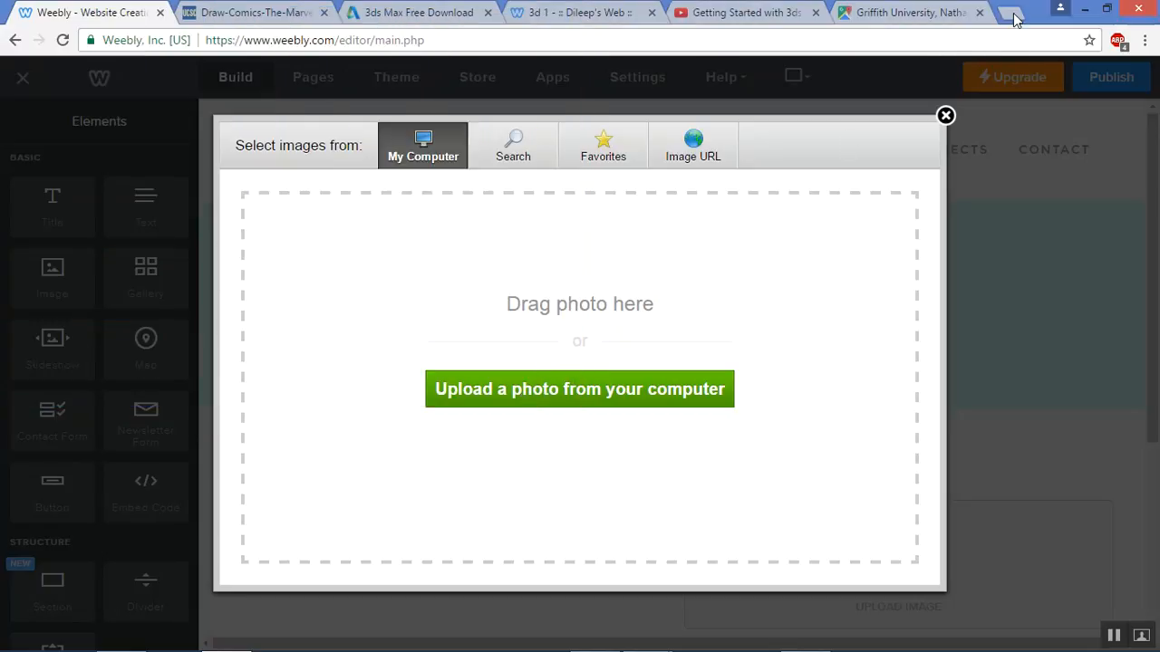
click(1012, 13)
Save the teacher photo from the teacher's website as JPEG 'dileep2' in Pictures
text(dileep)
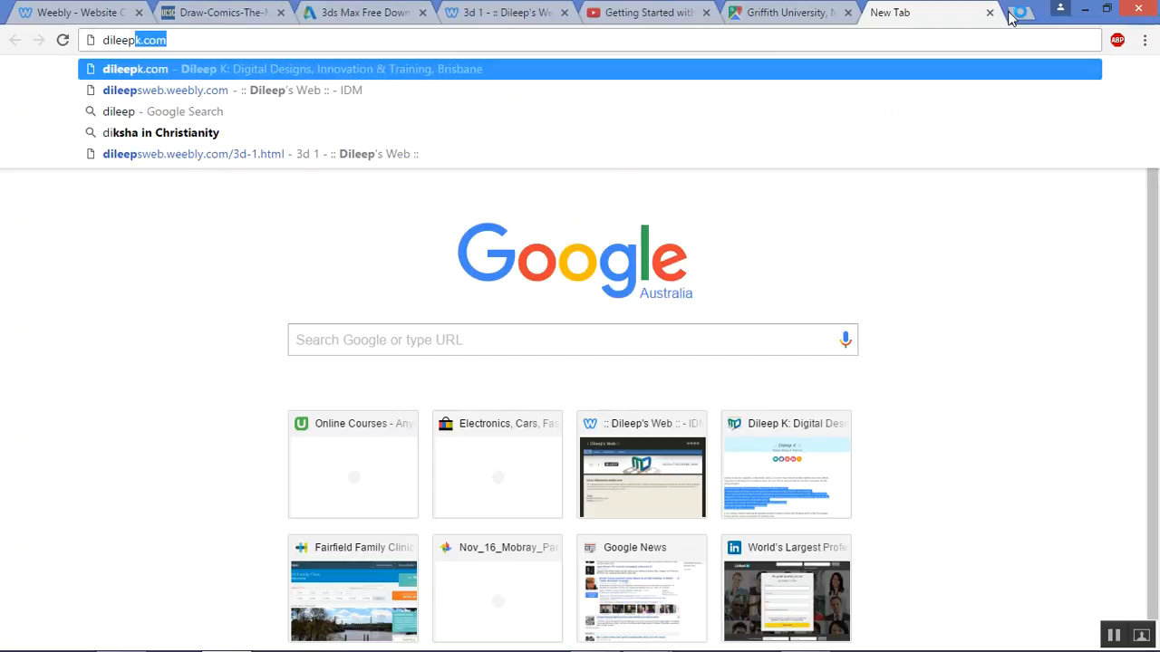
text(k.com)
key(Return)
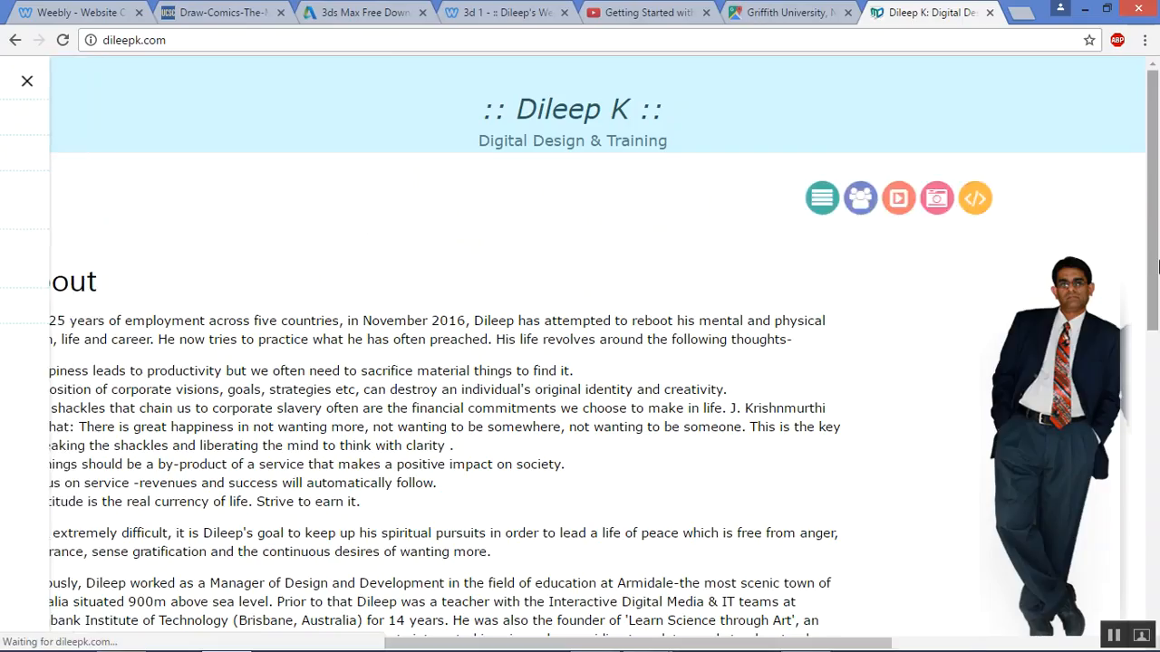
right_click(1030, 360)
click(997, 394)
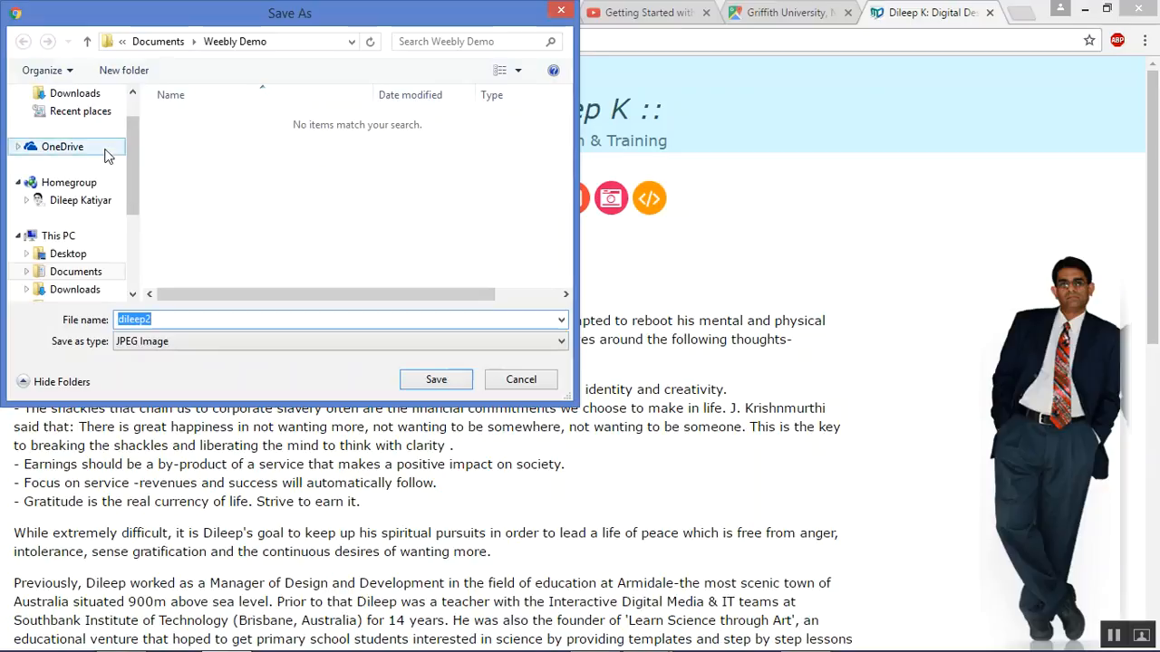
drag(141, 179, 141, 218)
click(68, 254)
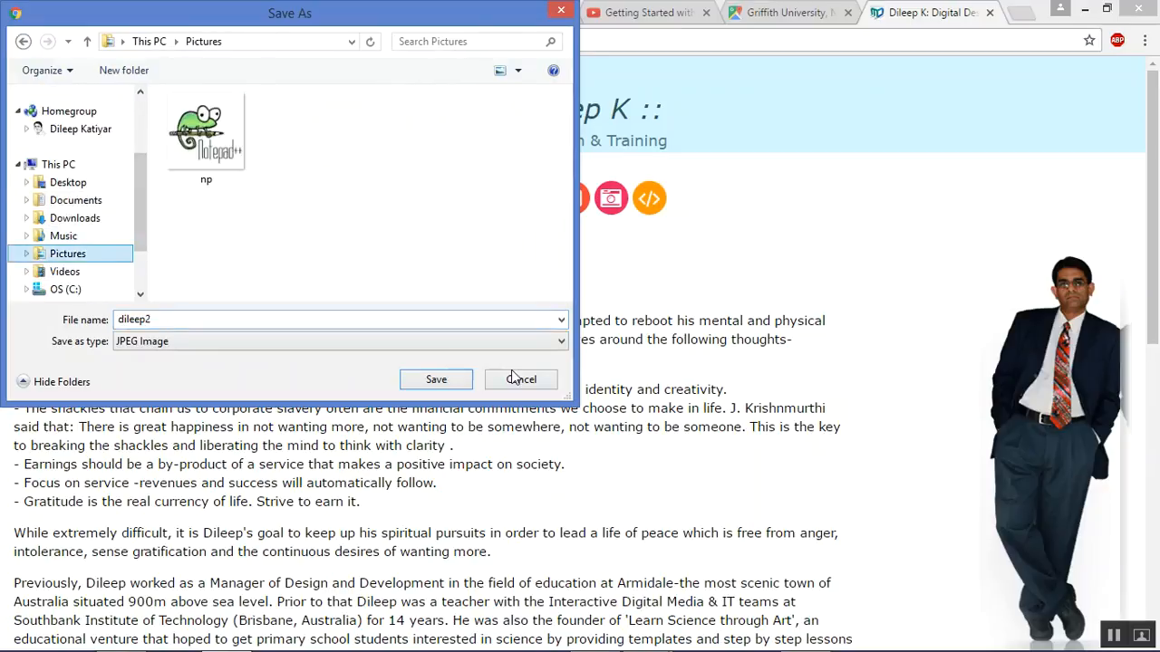
click(438, 379)
End the Weebly title slideshow in PowerPoint and return to the browser
key(alt+Tab)
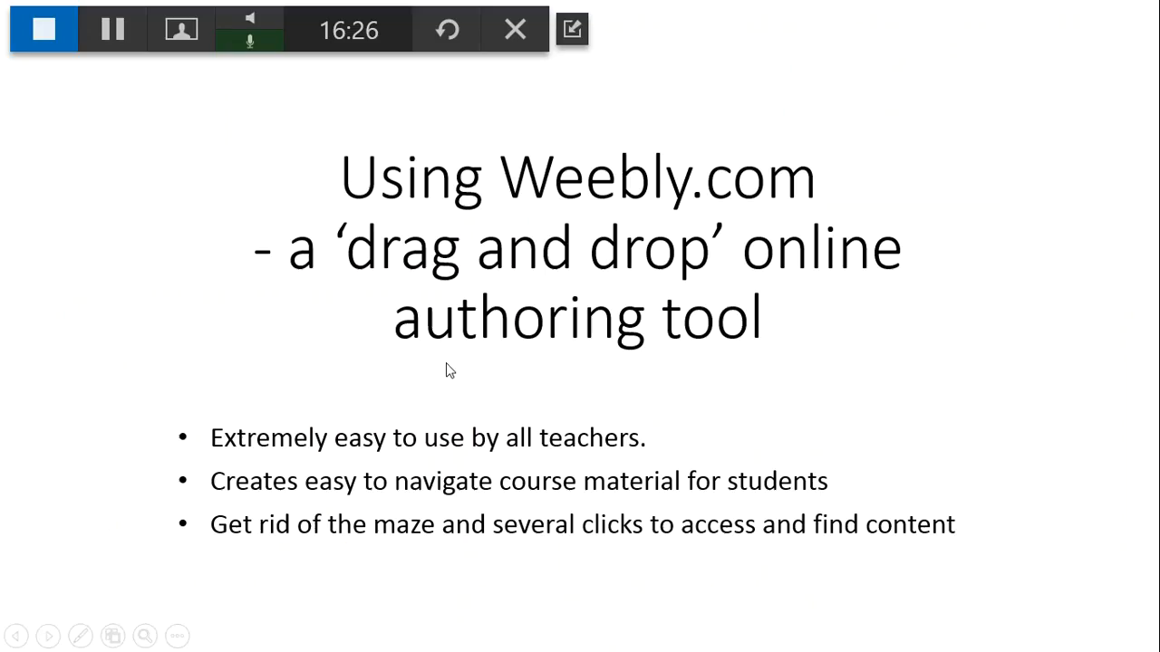
click(519, 286)
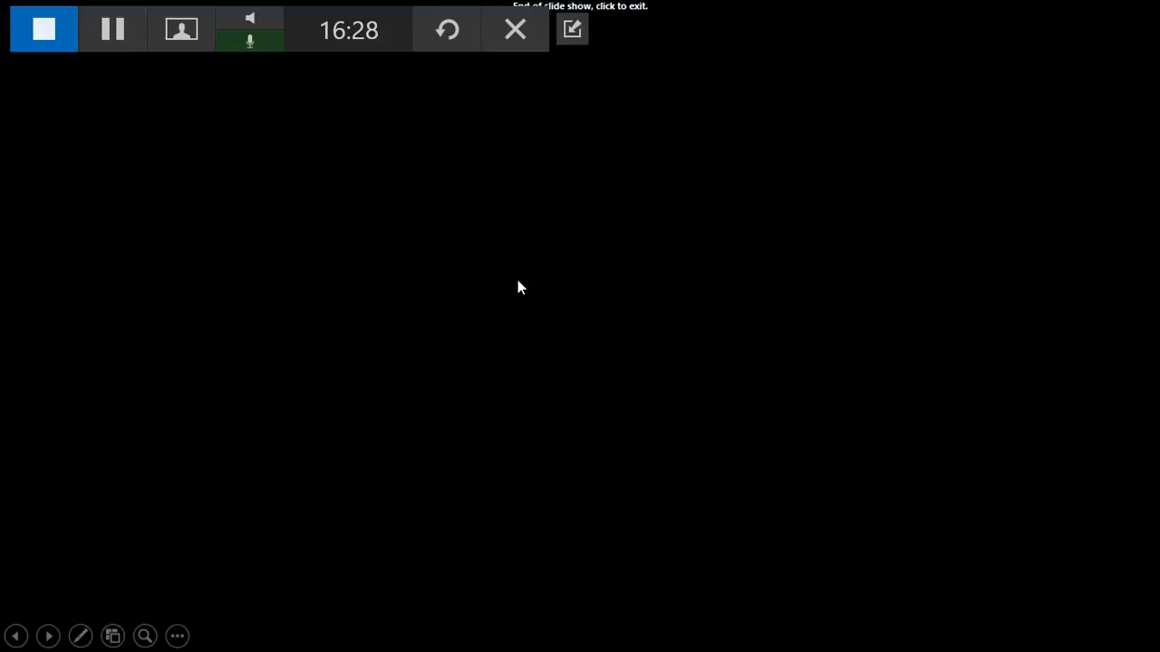
key(alt+Tab)
key(Tab)
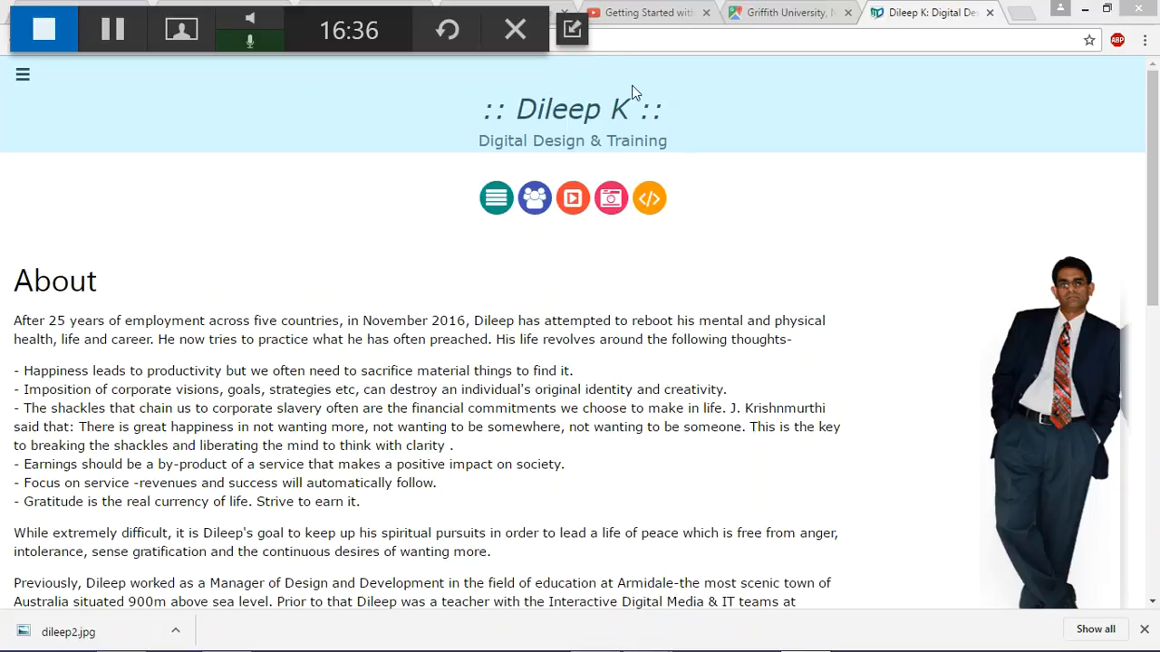
click(573, 29)
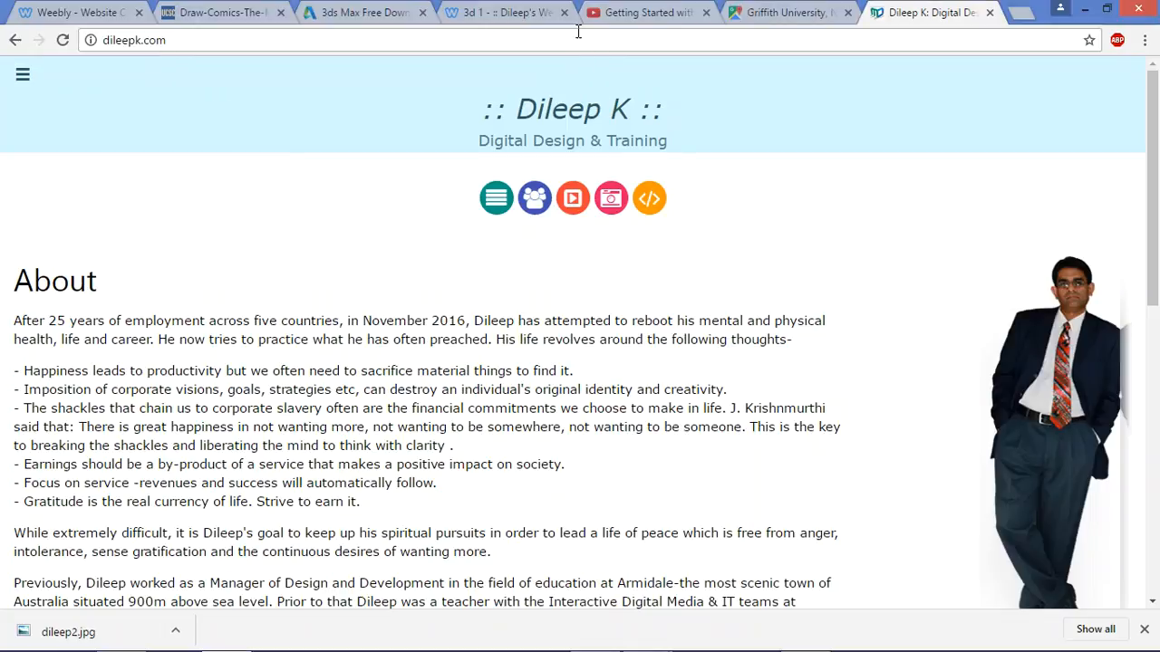
Upload the saved dileep2 photo into the About page image block
click(107, 19)
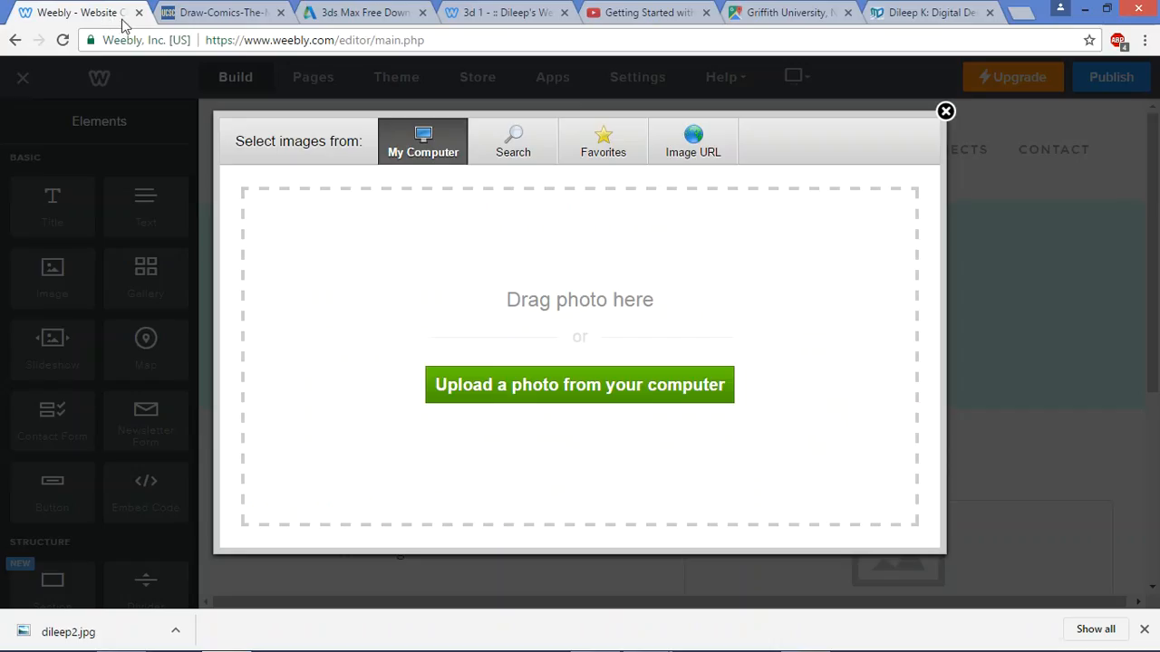
click(632, 387)
double_click(308, 128)
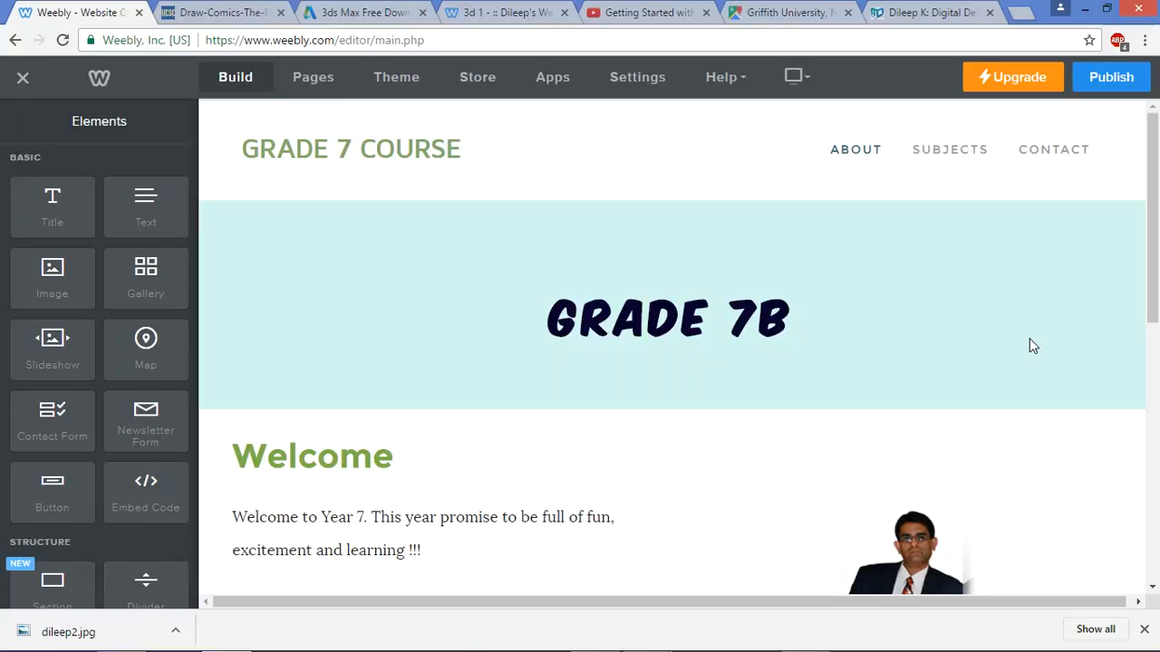
Widen the text column so the welcome fits on one line, then open site Settings
scroll(1029, 338, down, 4)
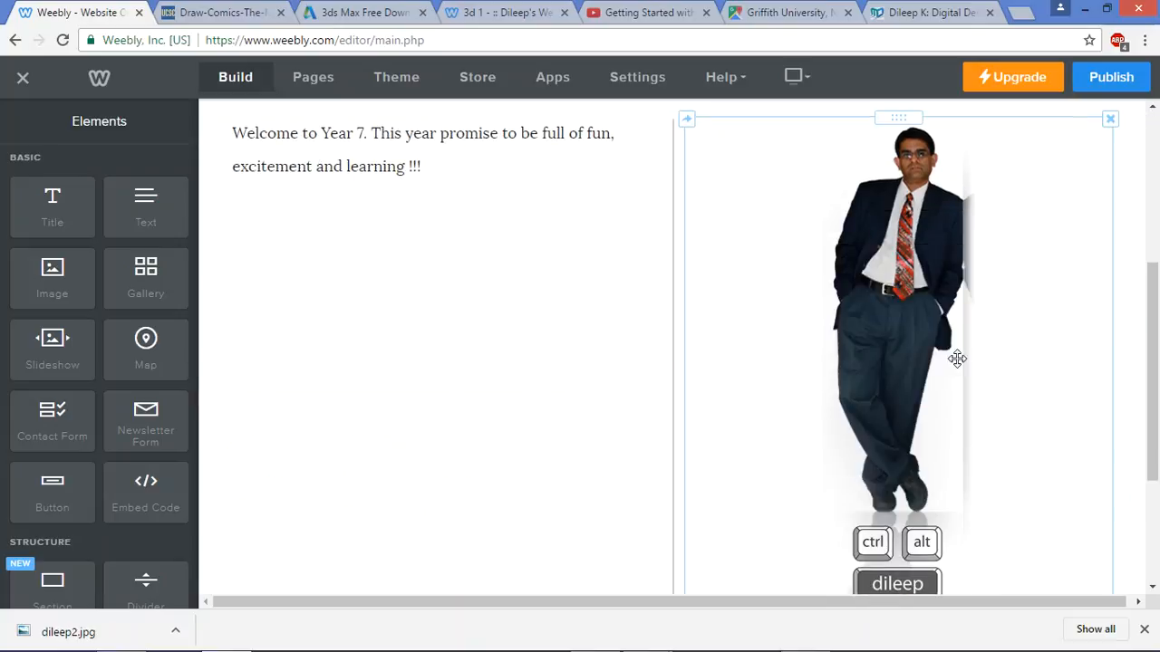
drag(671, 339, 896, 380)
scroll(896, 381, up, 5)
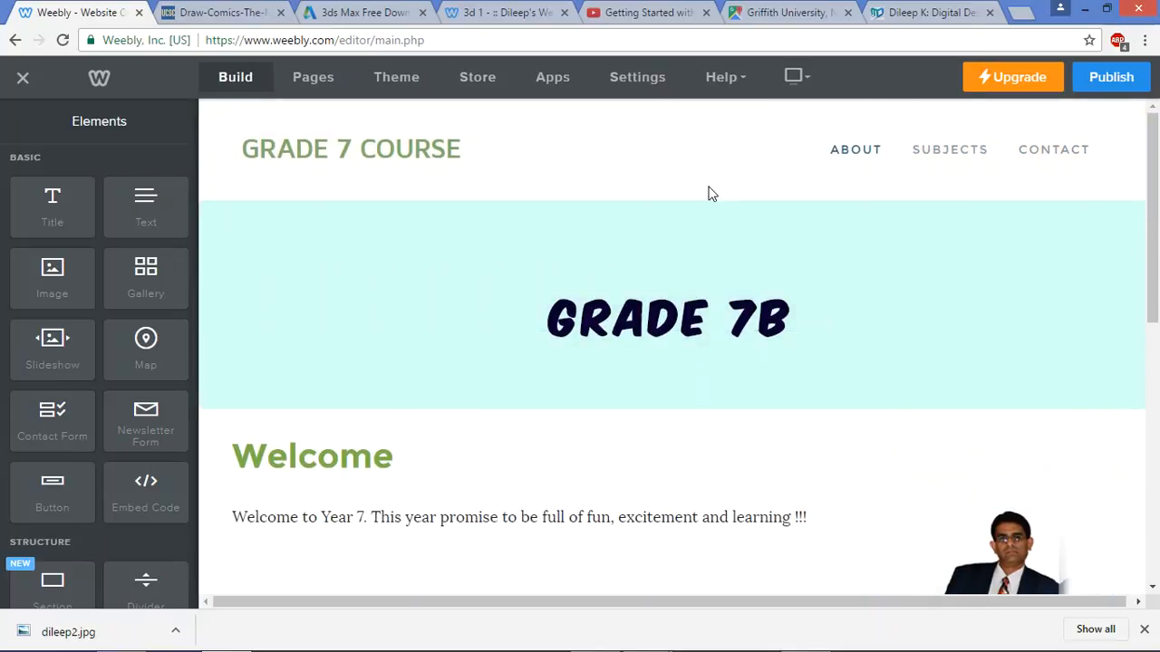
click(654, 90)
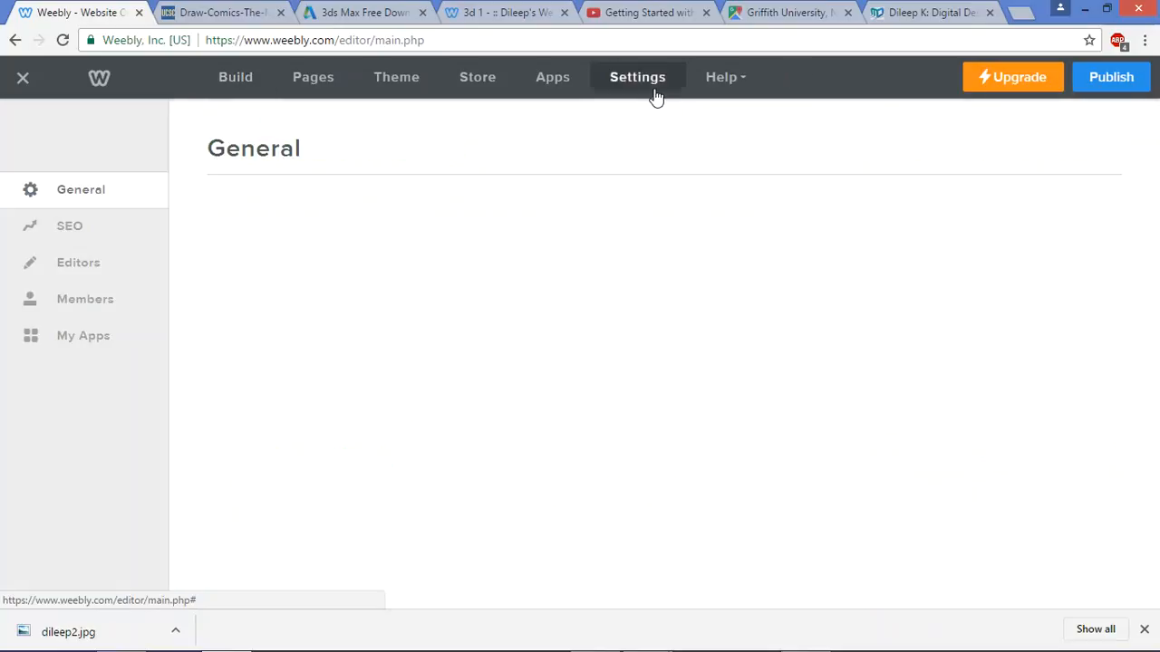
Start a new Admin editor invitation from the Editors list, entering the collaborator's e-mail address
click(67, 272)
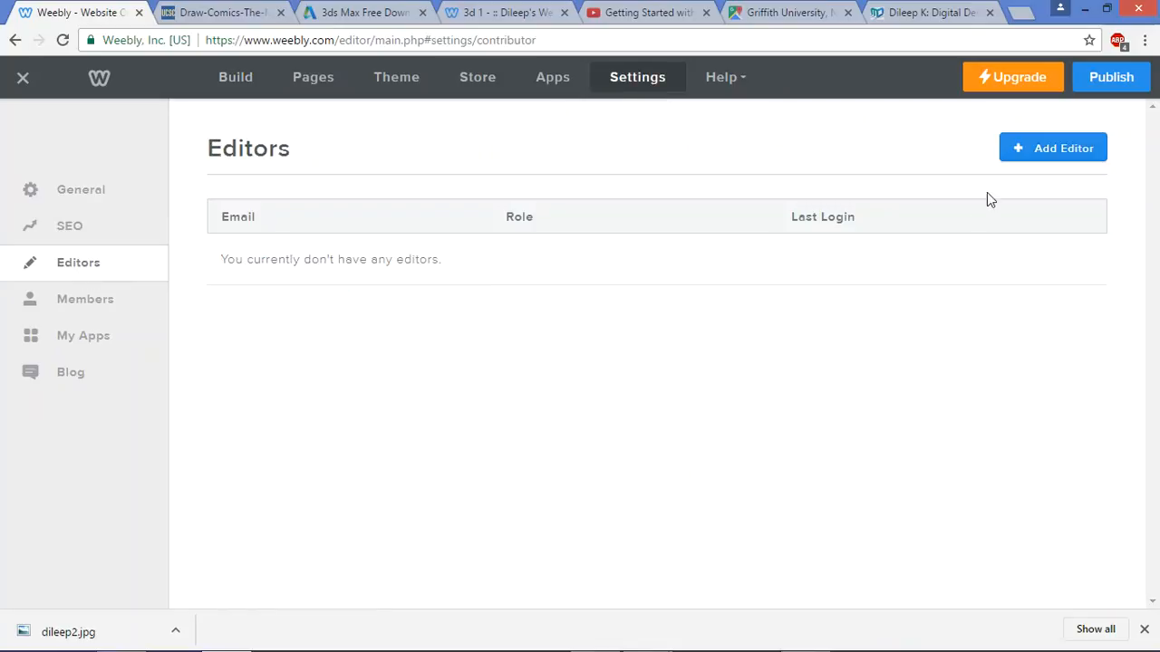
click(1051, 148)
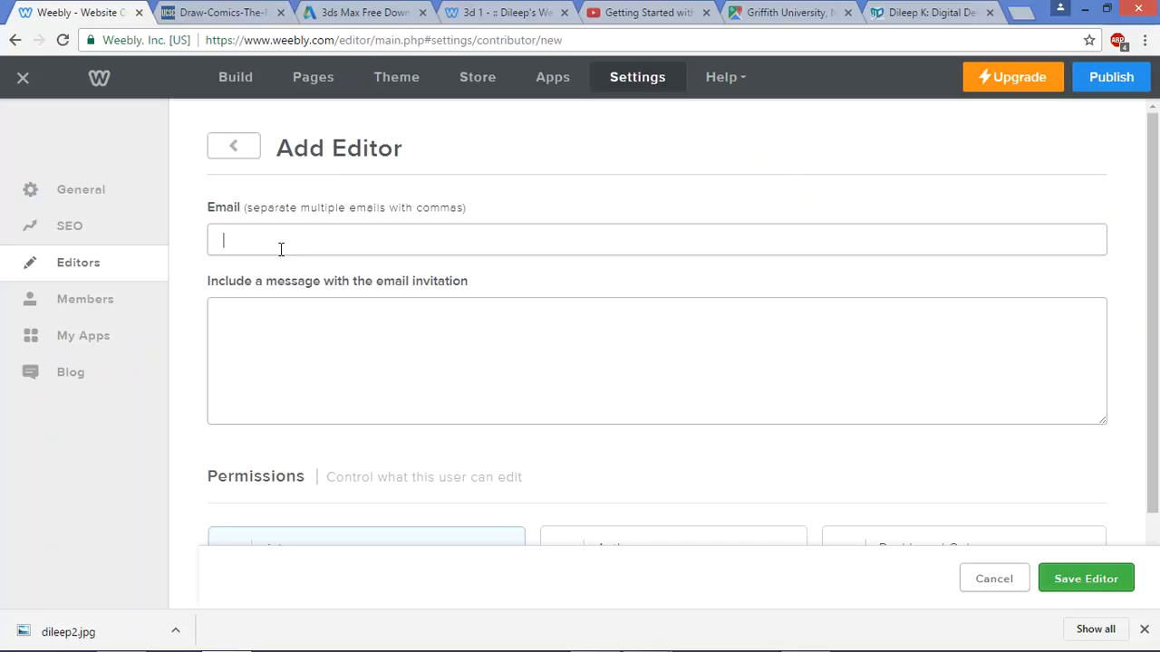
text(dileep)
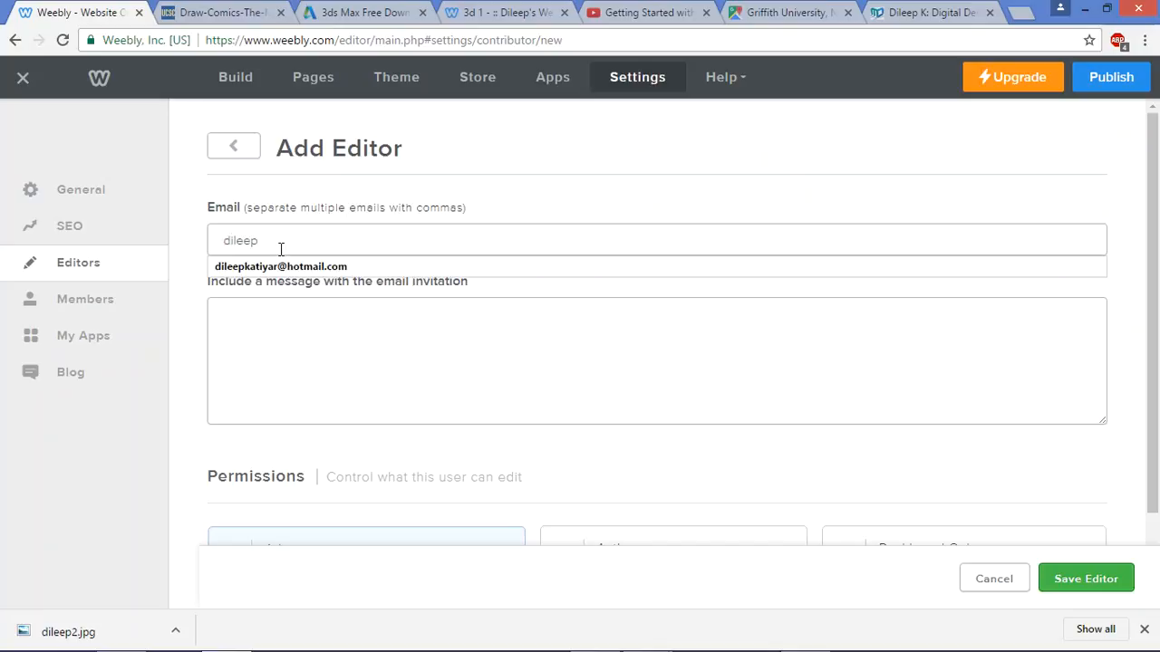
key(Down)
key(Right)
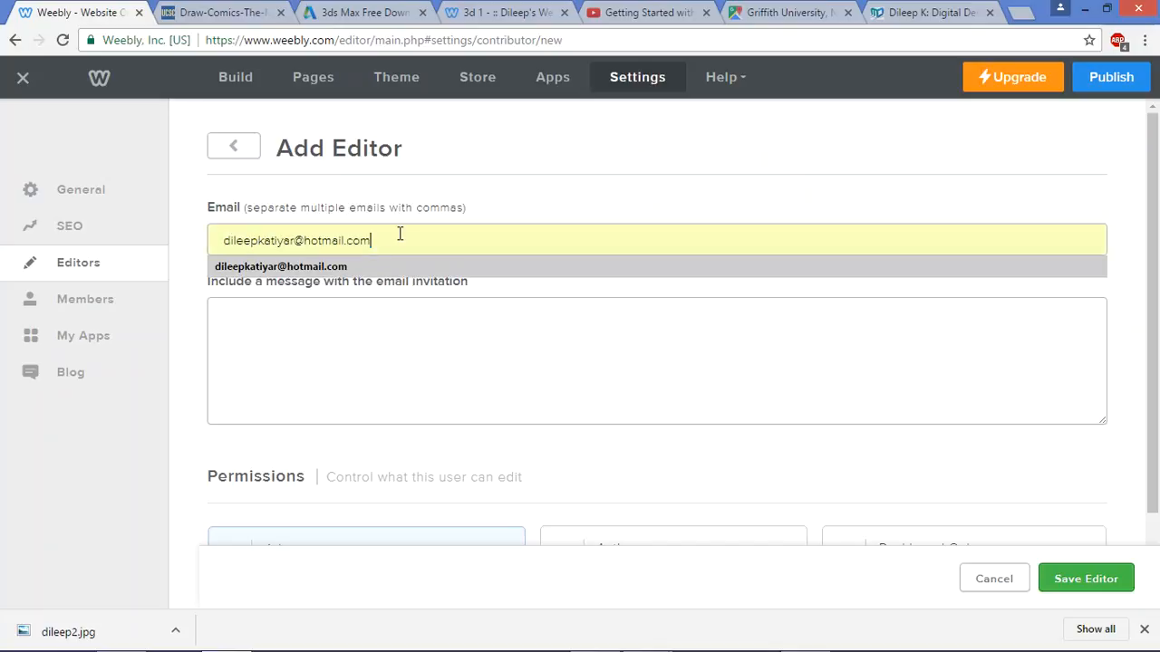
click(751, 401)
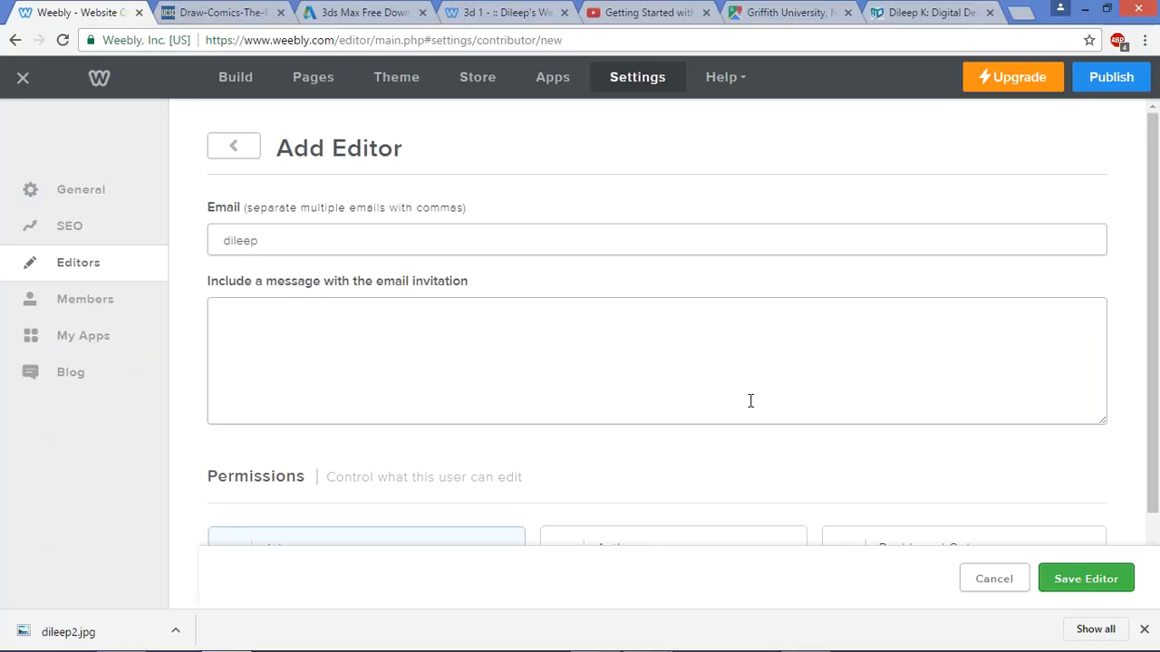
scroll(758, 463, down, 1)
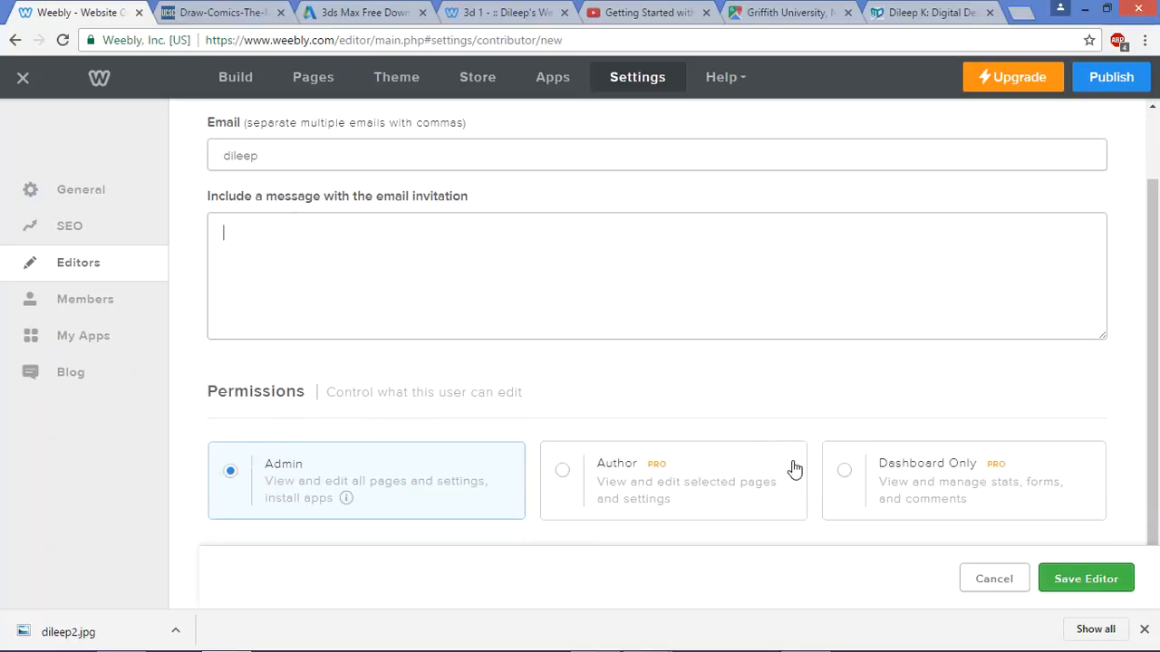
click(1056, 580)
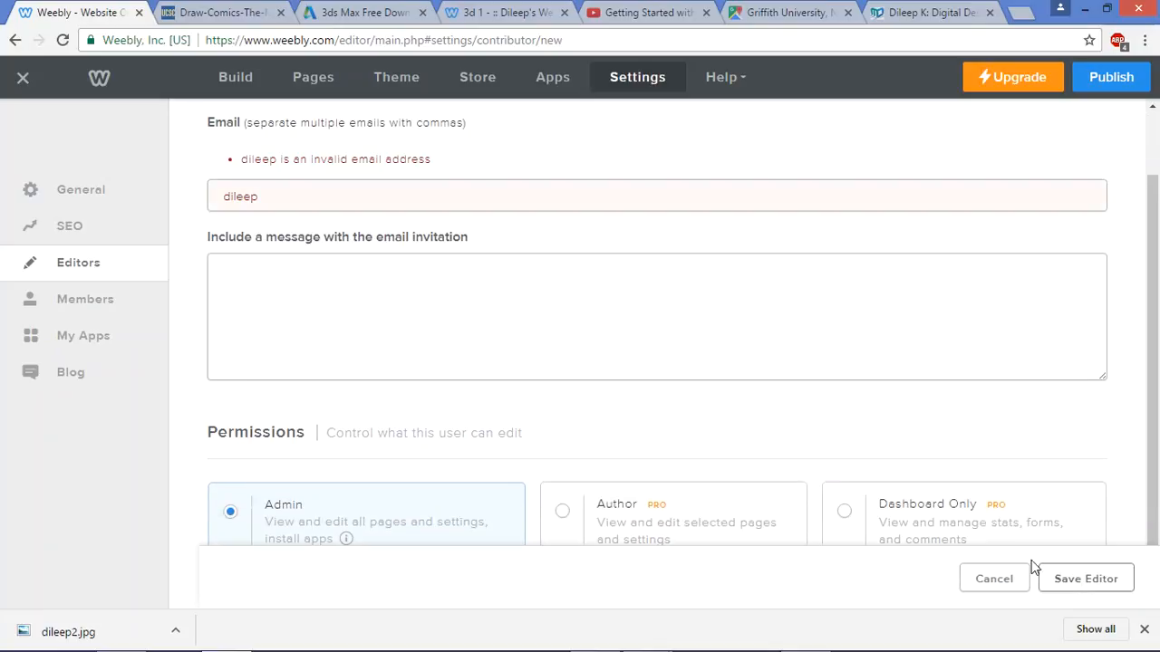
Complete the collaborator's e-mail address from the suggestion and send the Admin invitation
click(304, 193)
text(kat)
key(Down)
key(Return)
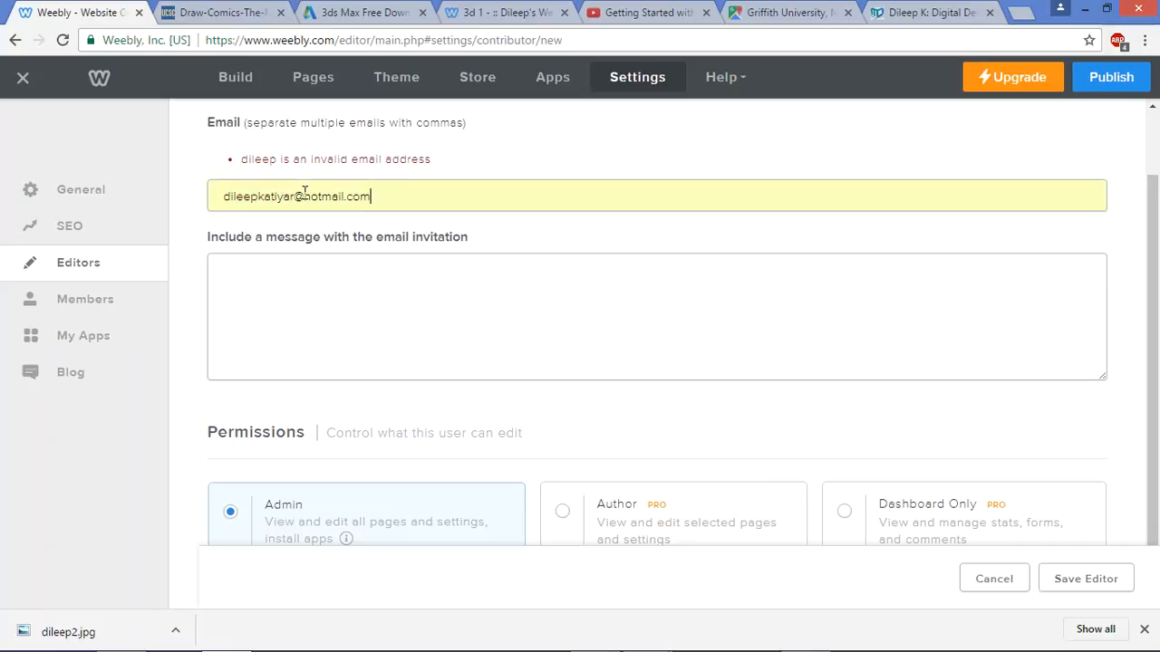
click(1094, 584)
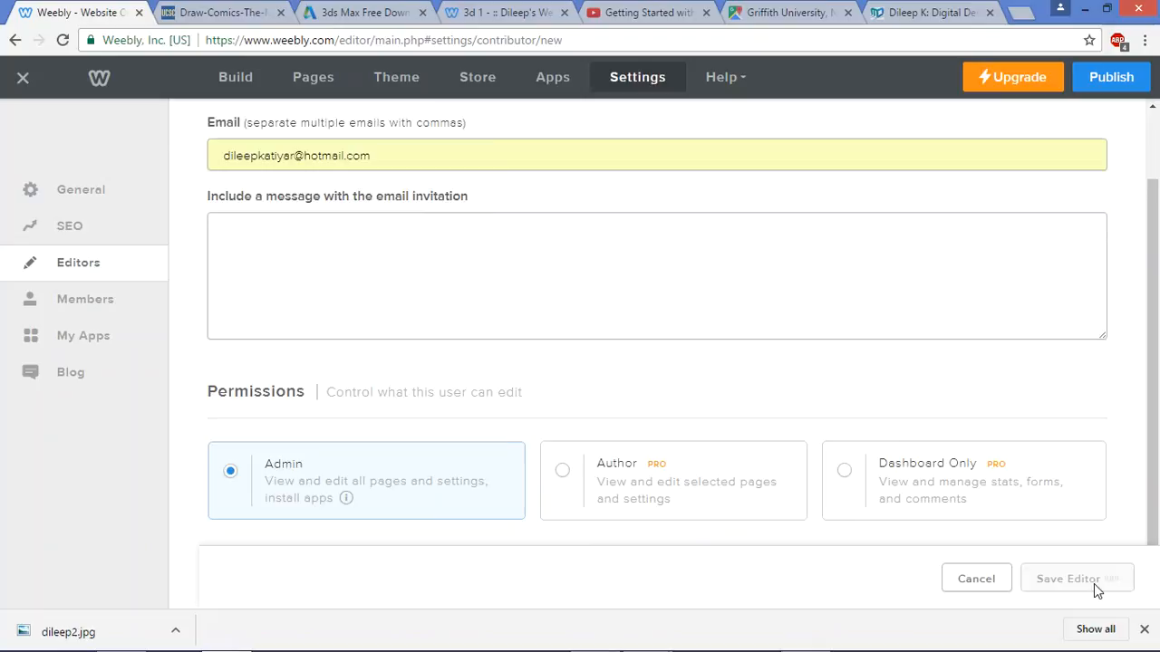
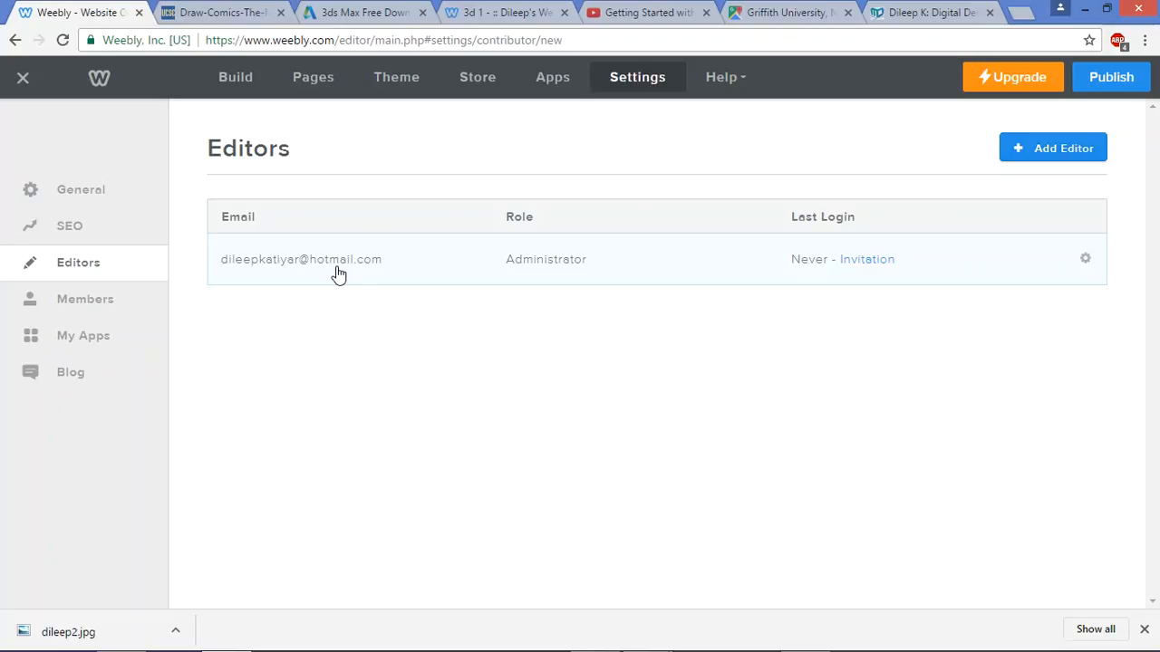
Go back from Settings > Editors to the site editor's Welcome page
click(228, 82)
Open the empty Digital Tech page from the SUBJECTS menu
scroll(589, 484, down, 3)
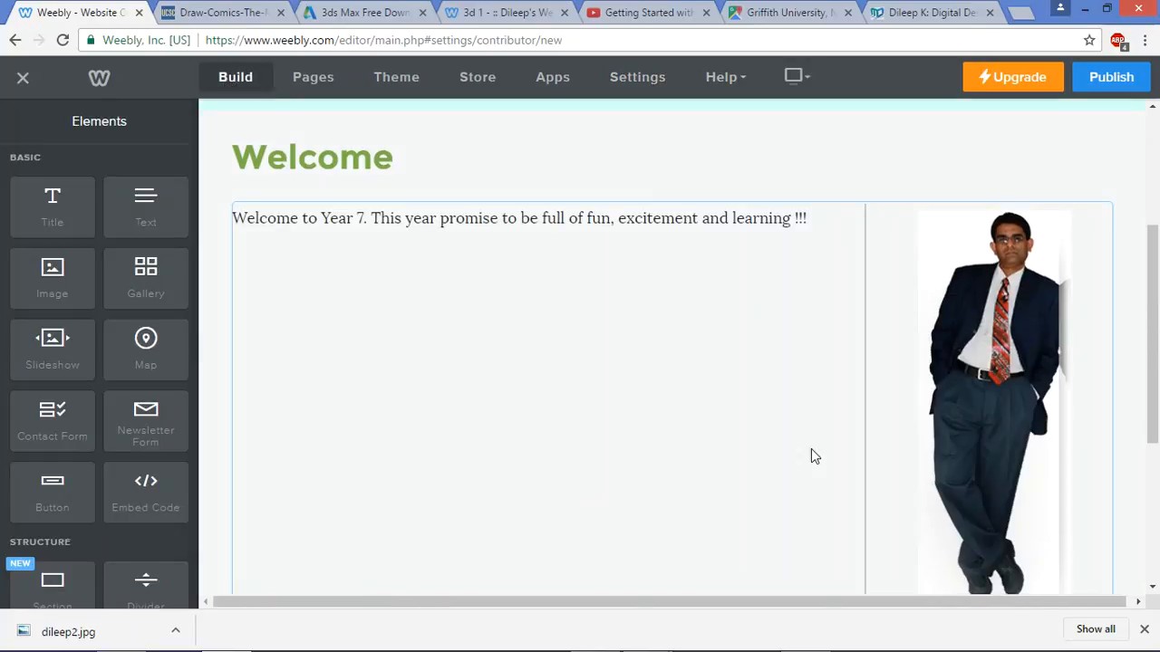
scroll(480, 282, up, 4)
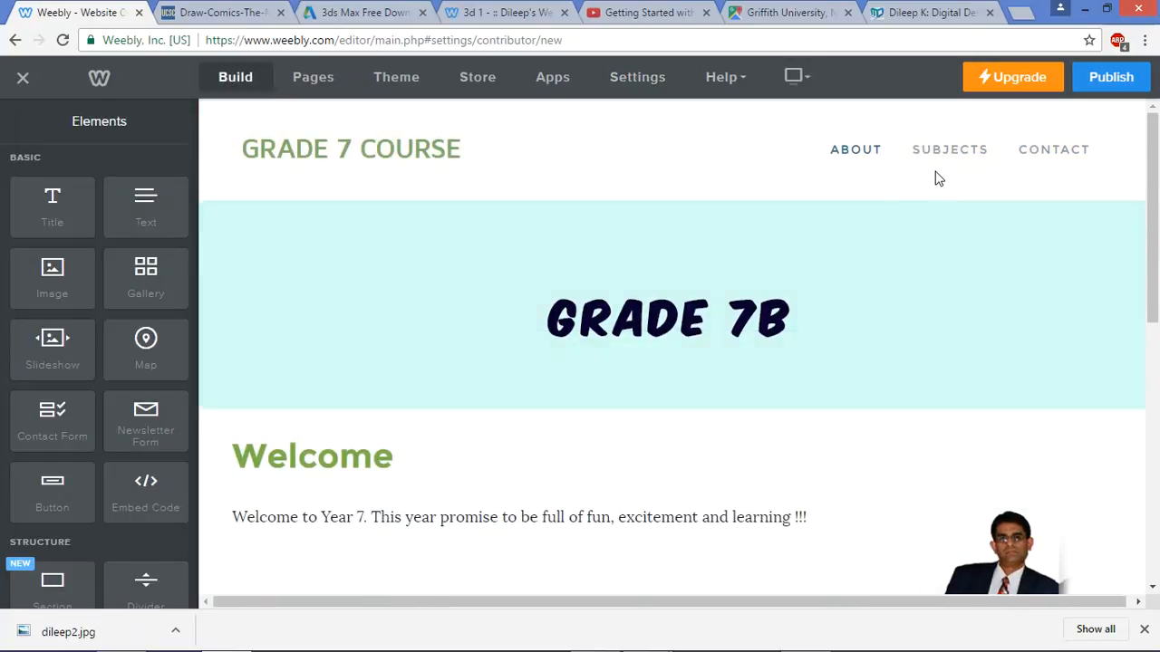
mouse_move(962, 163)
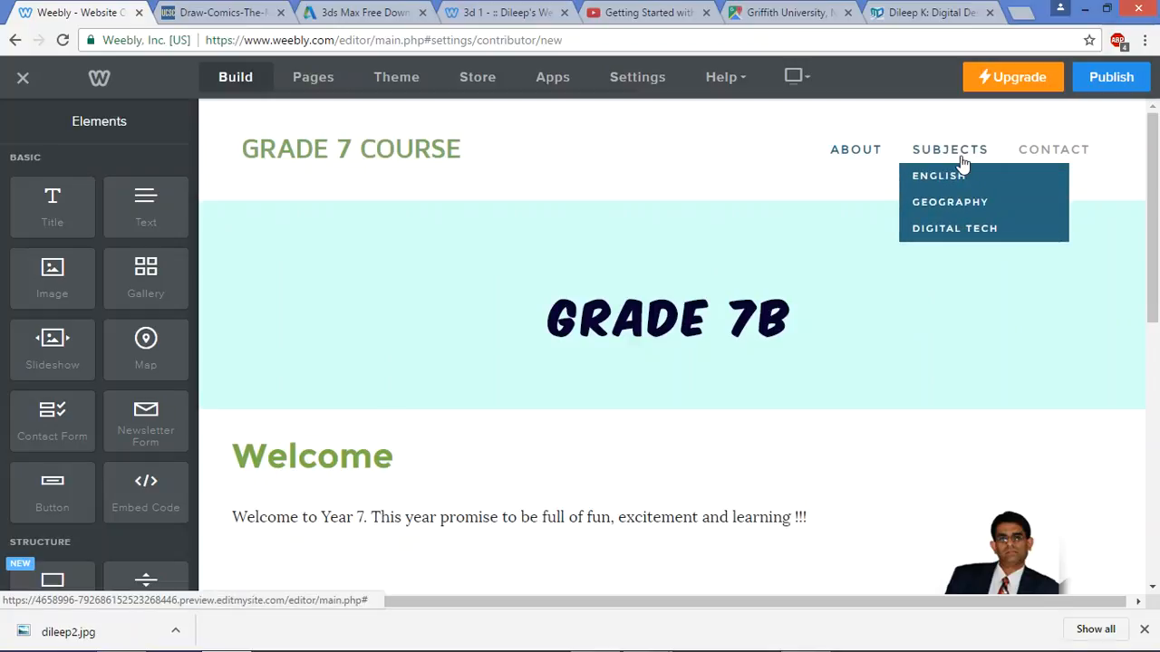
click(959, 241)
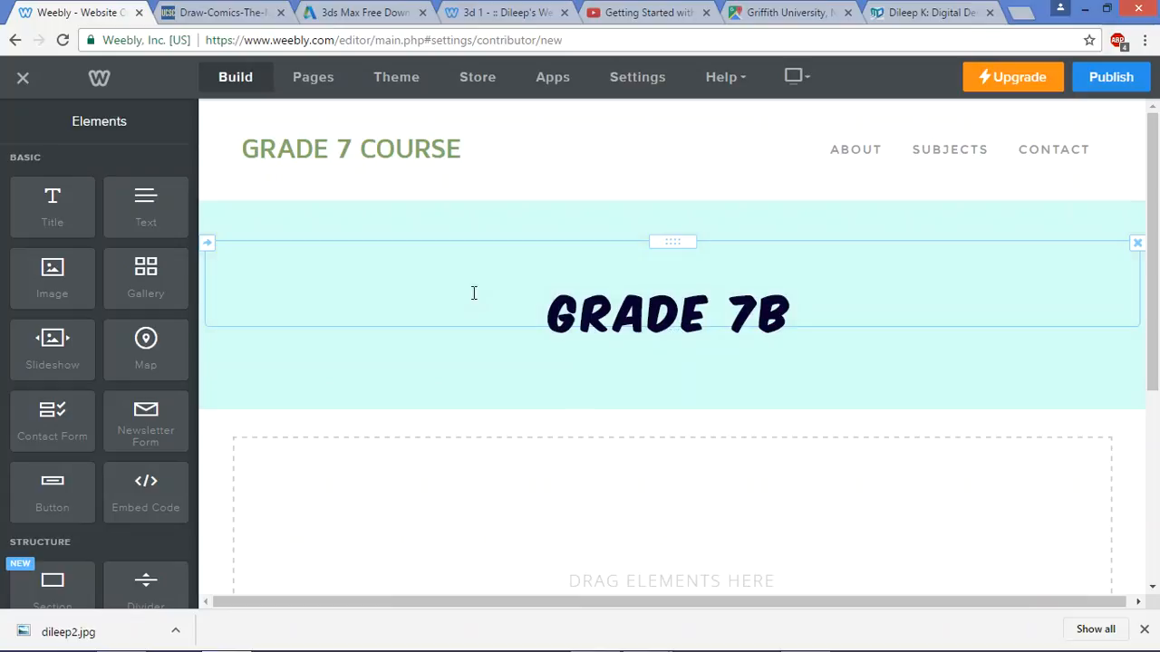
Copy the 3dsMax intro sentence from the Word notes
key(alt+Tab)
key(alt+Tab)
key(alt+Tab)
key(alt+Tab)
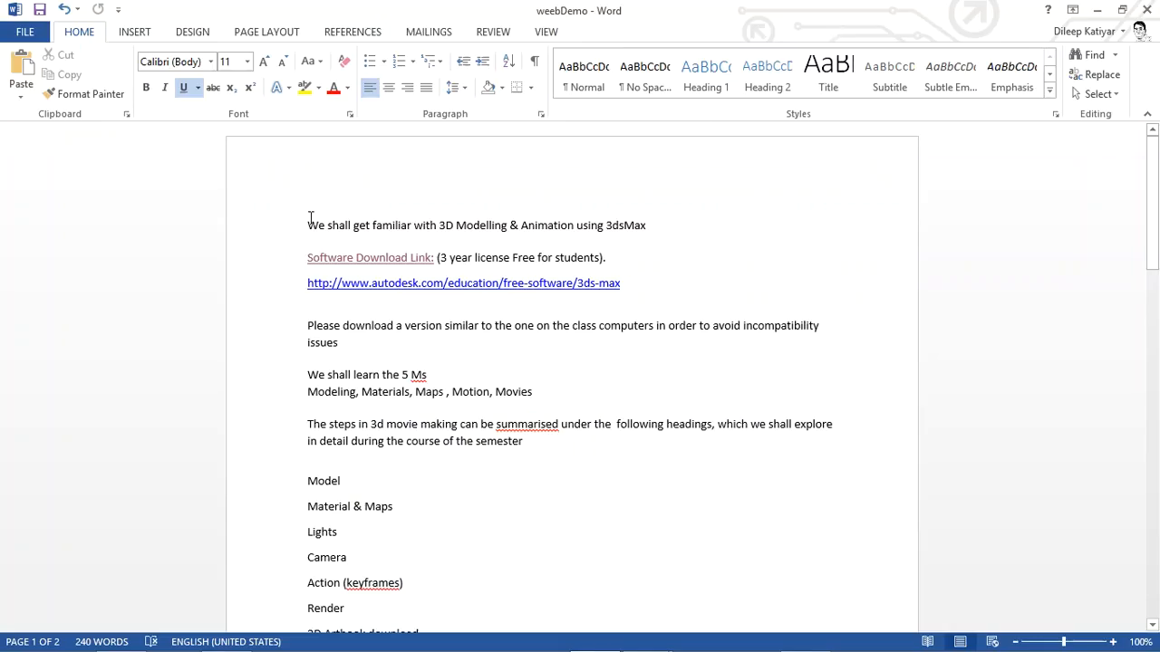
drag(309, 217, 698, 218)
key(ctrl+c)
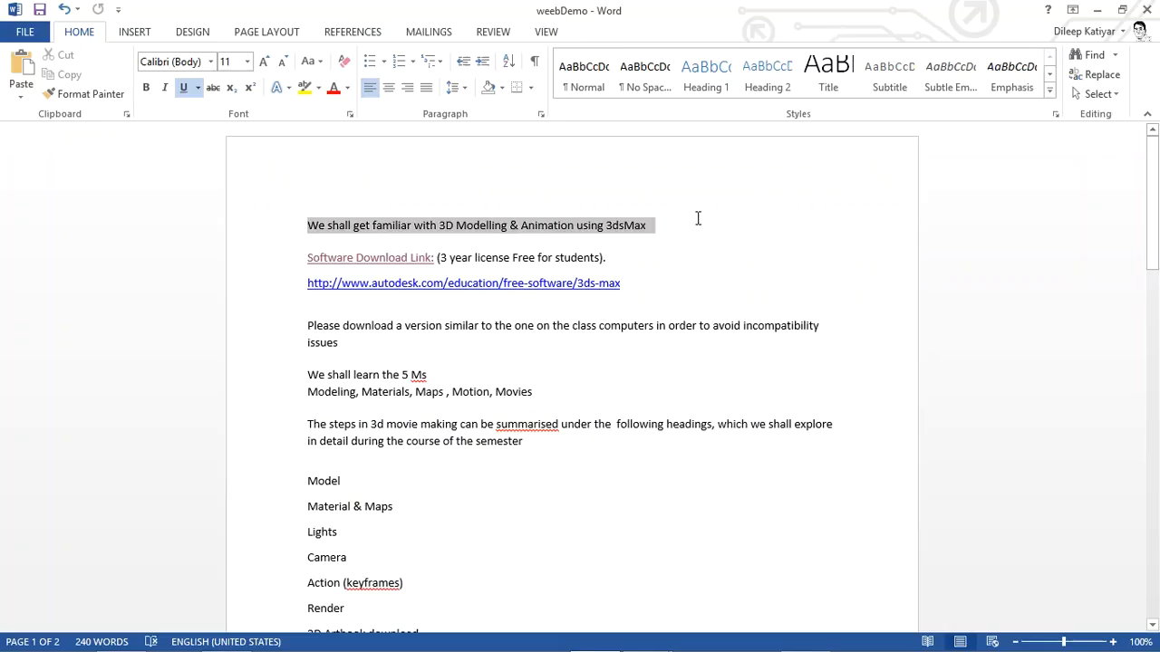
key(alt+Tab)
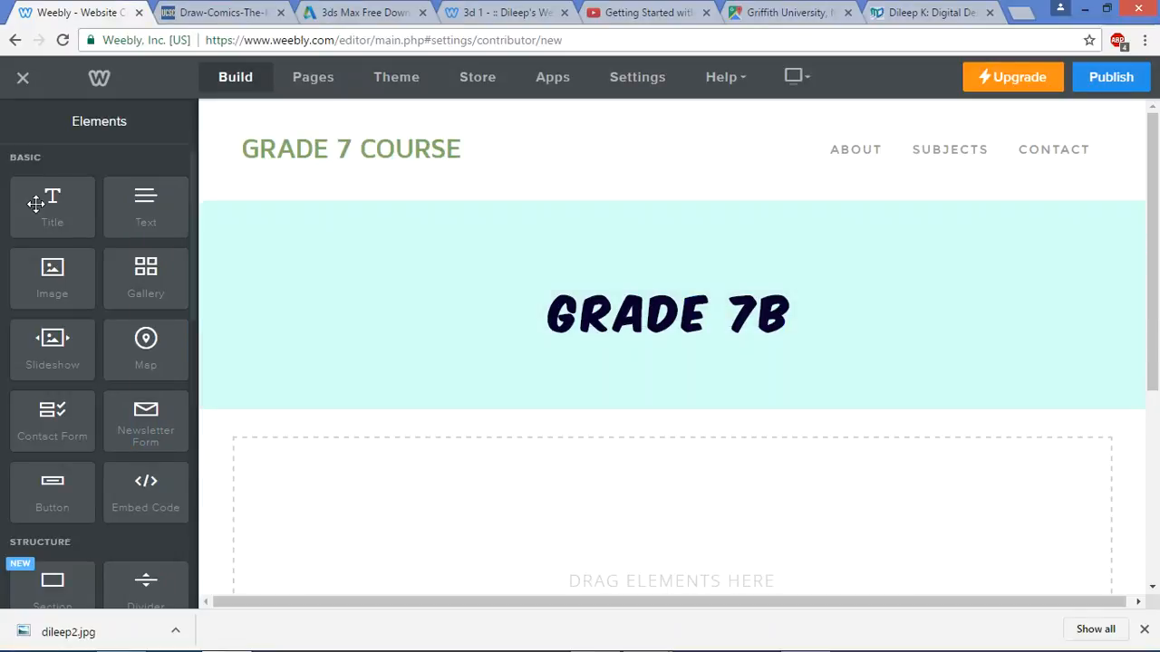
Add a title reading 'Digital Technology' to the empty page
drag(51, 208, 336, 463)
click(333, 463)
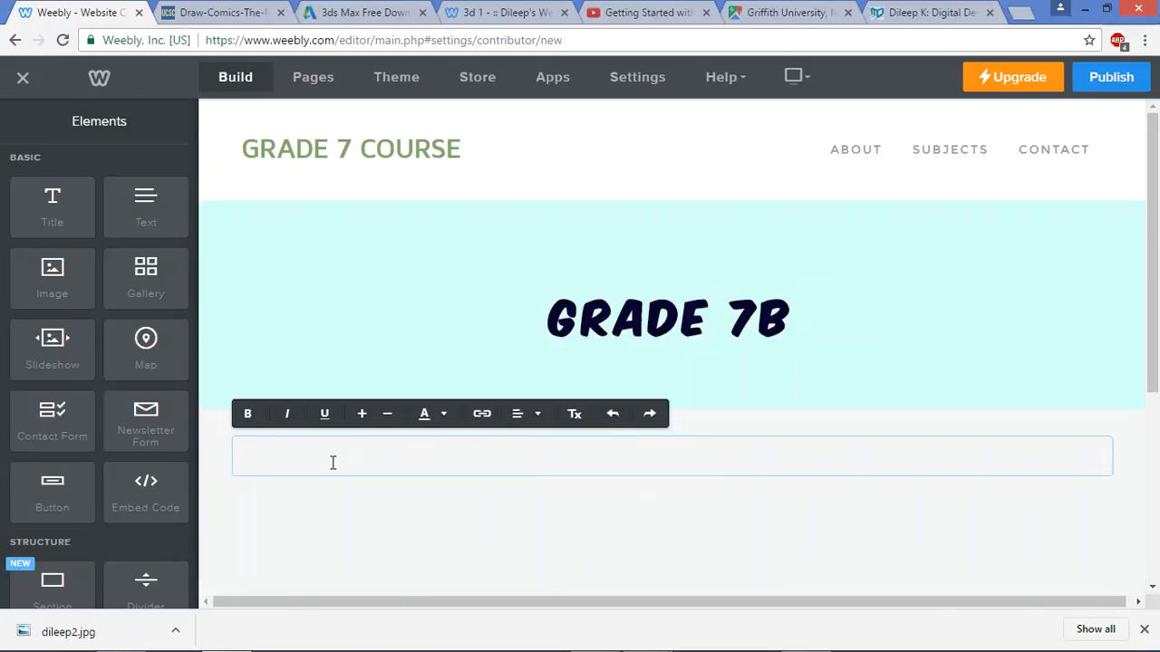
text(Digital Tea)
key(BackSpace)
text(chnology)
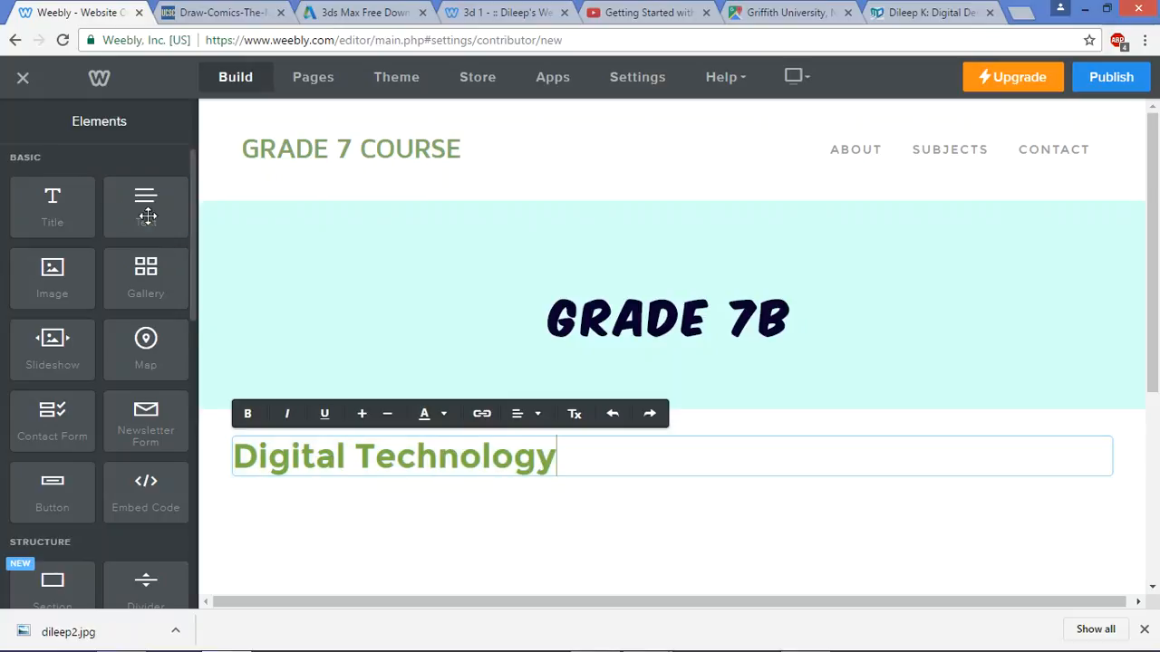
Add a text block below the title containing the pasted 3dsMax intro sentence
drag(146, 208, 321, 488)
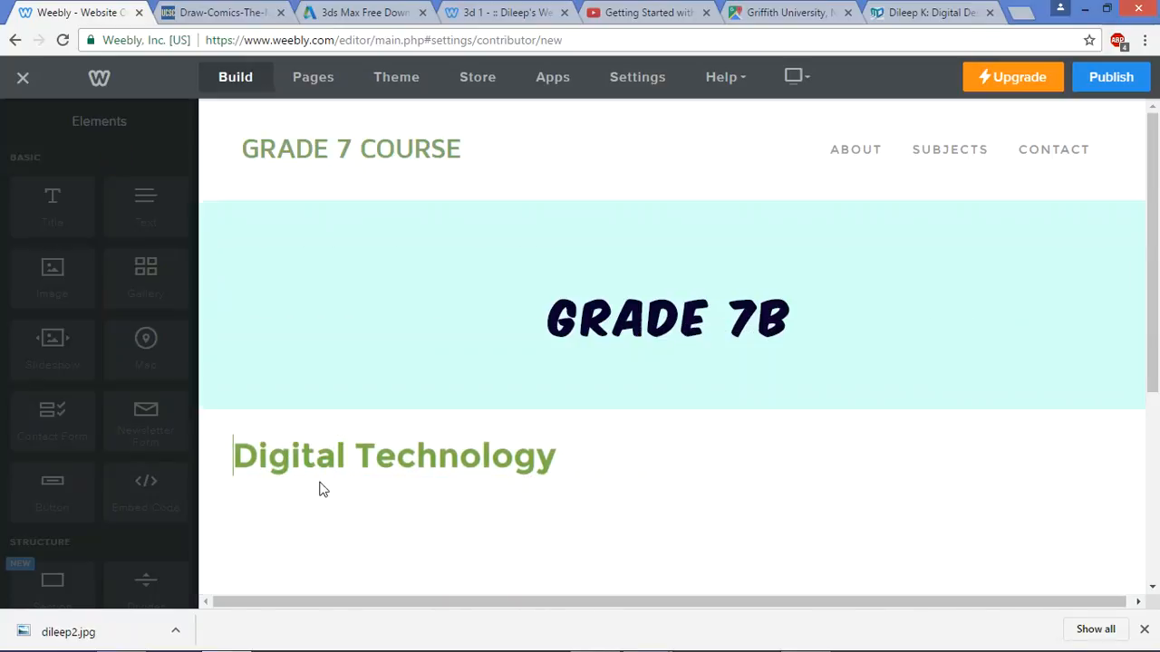
click(353, 521)
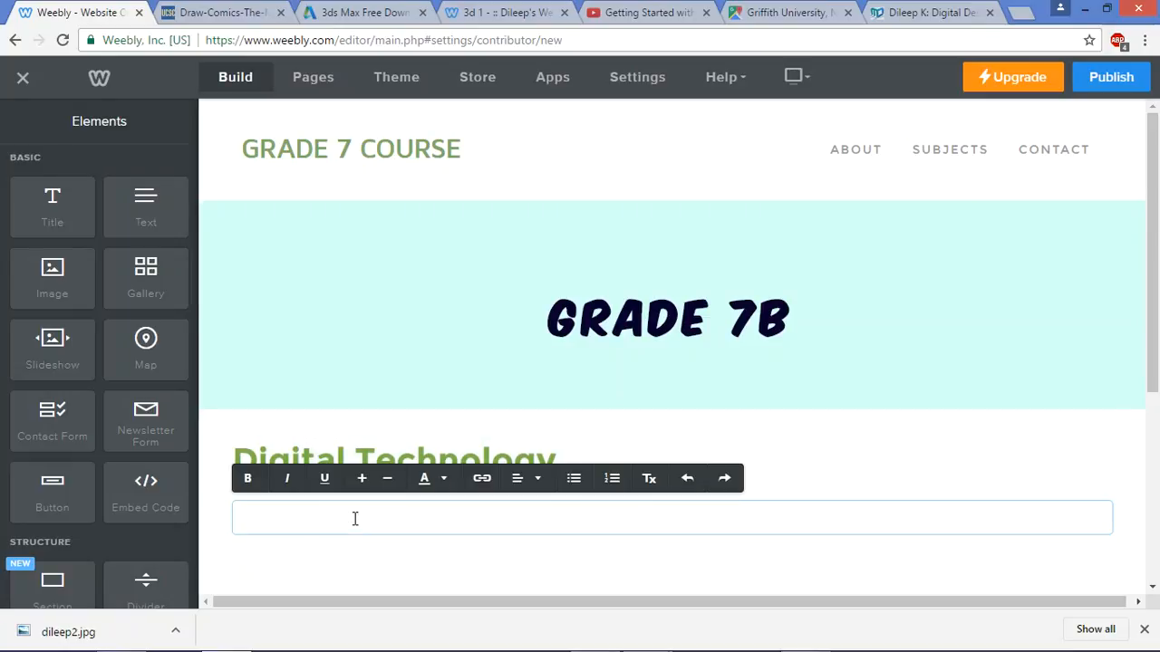
key(ctrl+v)
key(BackSpace)
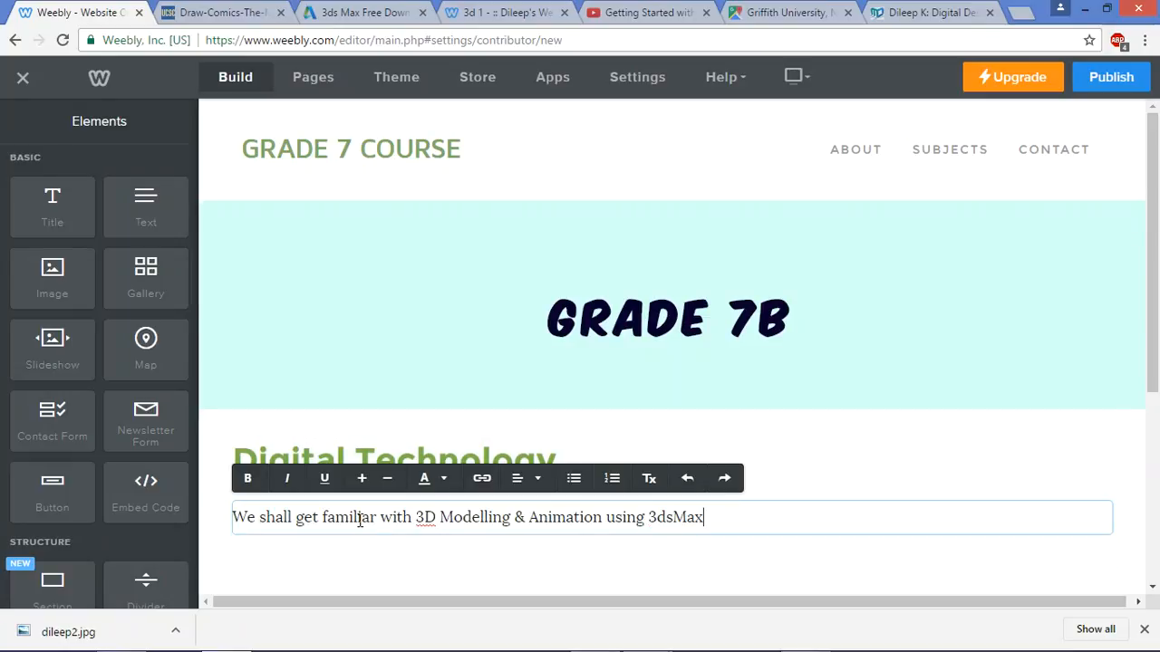
Open the 3ds Max download link from the Word notes
key(alt+Tab)
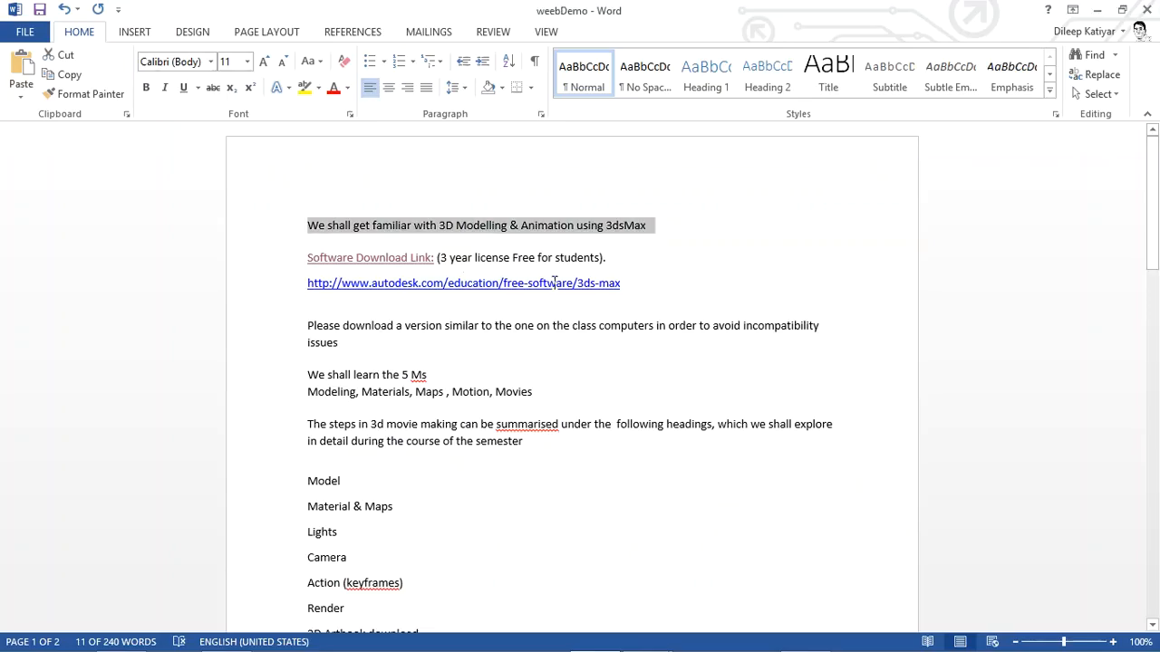
drag(628, 287, 293, 280)
ctrl+click(373, 287)
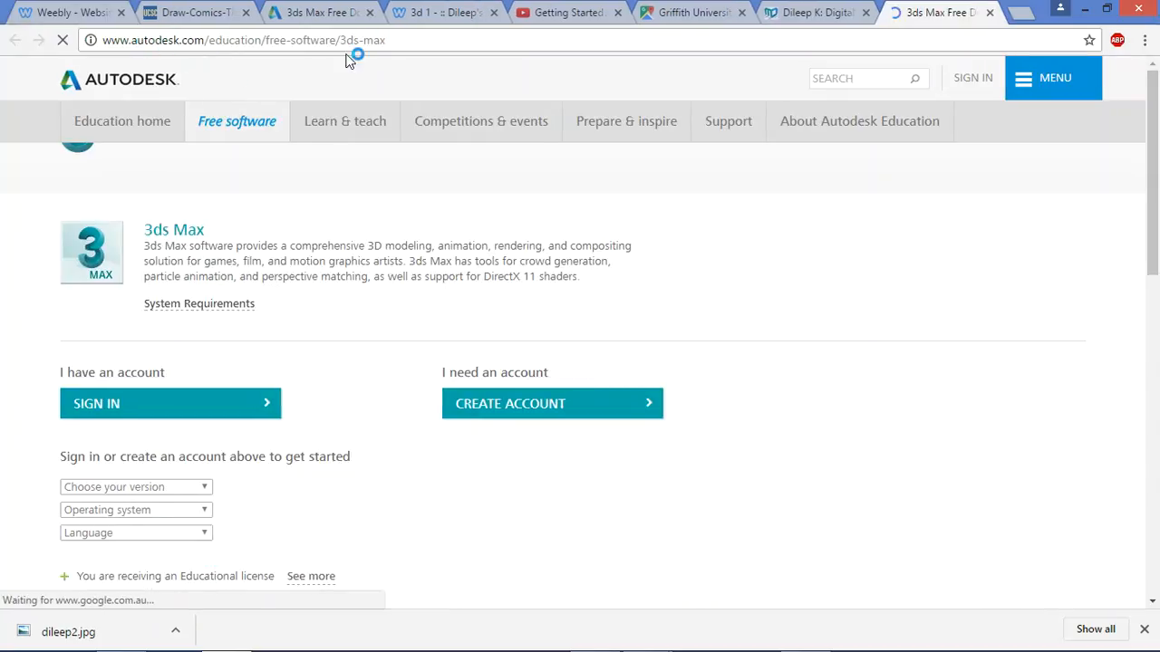
Select the Autodesk 3ds Max page's web address, then return to the Weebly editor tab
click(420, 40)
key(alt+Tab)
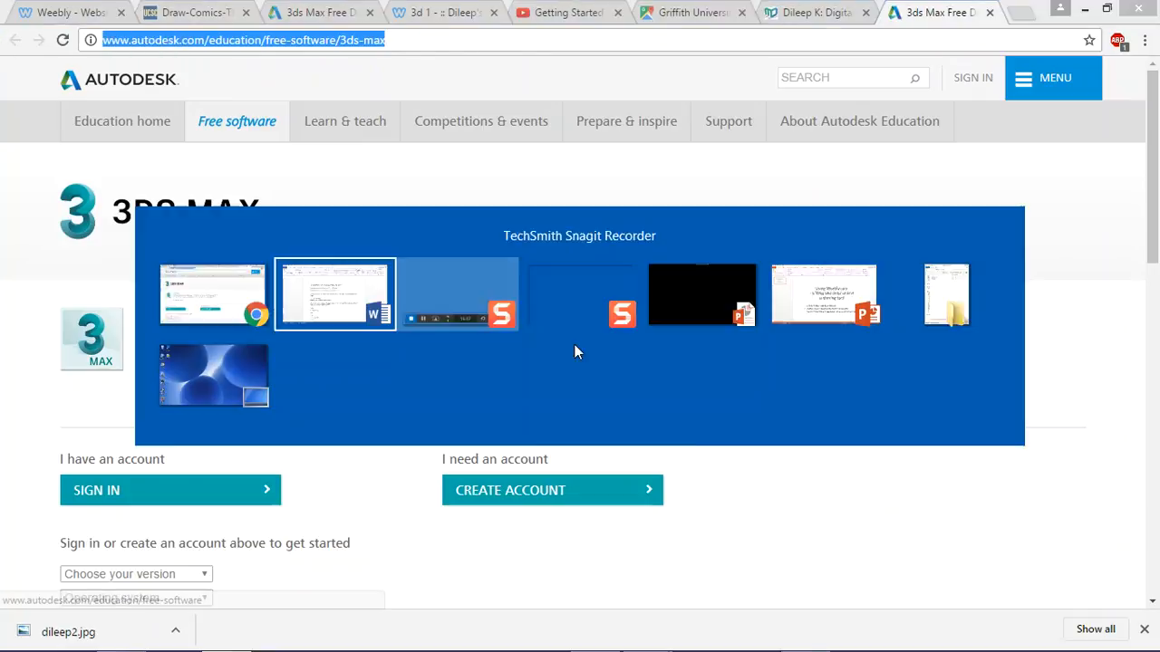
key(alt+Tab)
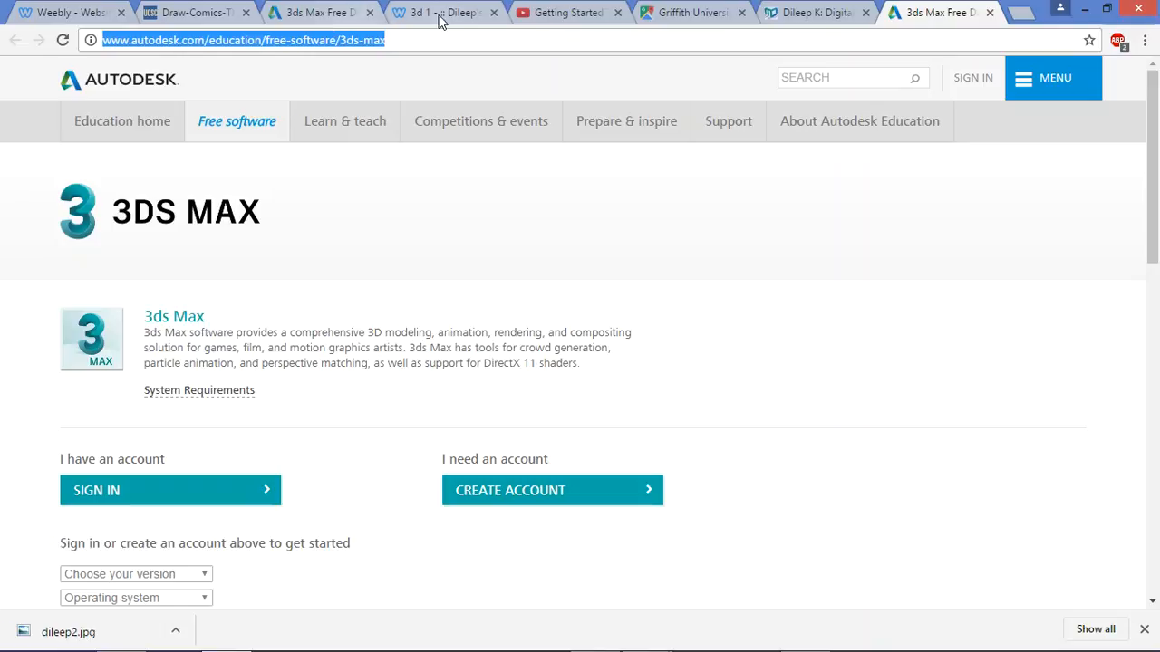
click(441, 14)
click(78, 13)
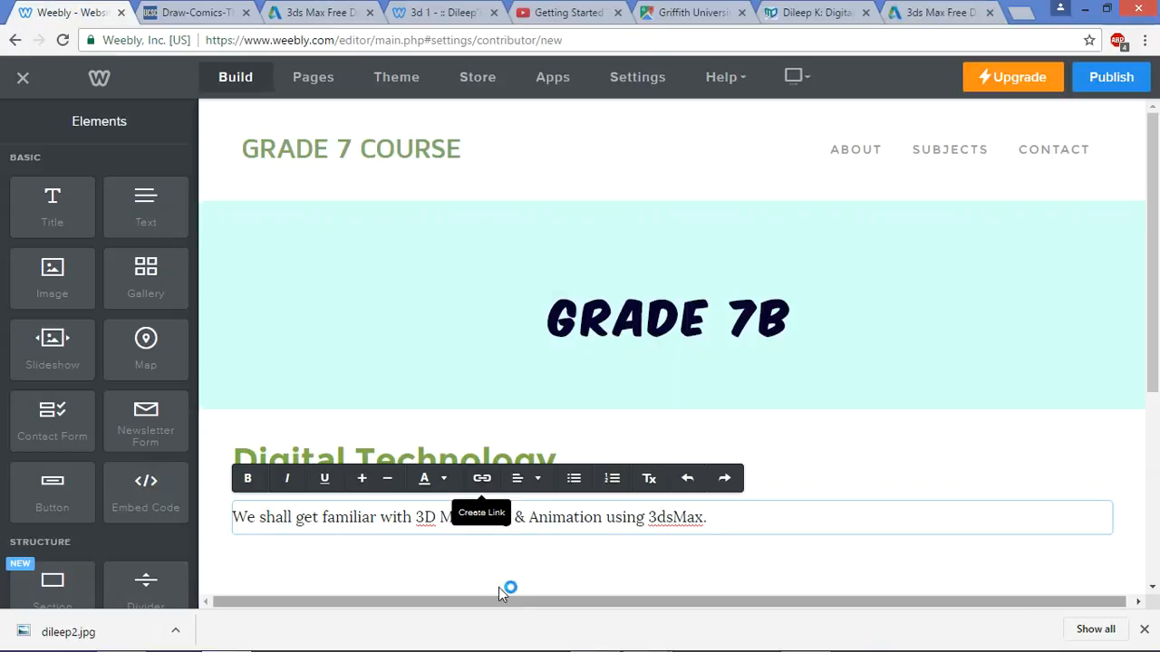
Add a 'Links' title beside Digital Technology and widen the Digital Technology column
click(749, 518)
key(Return)
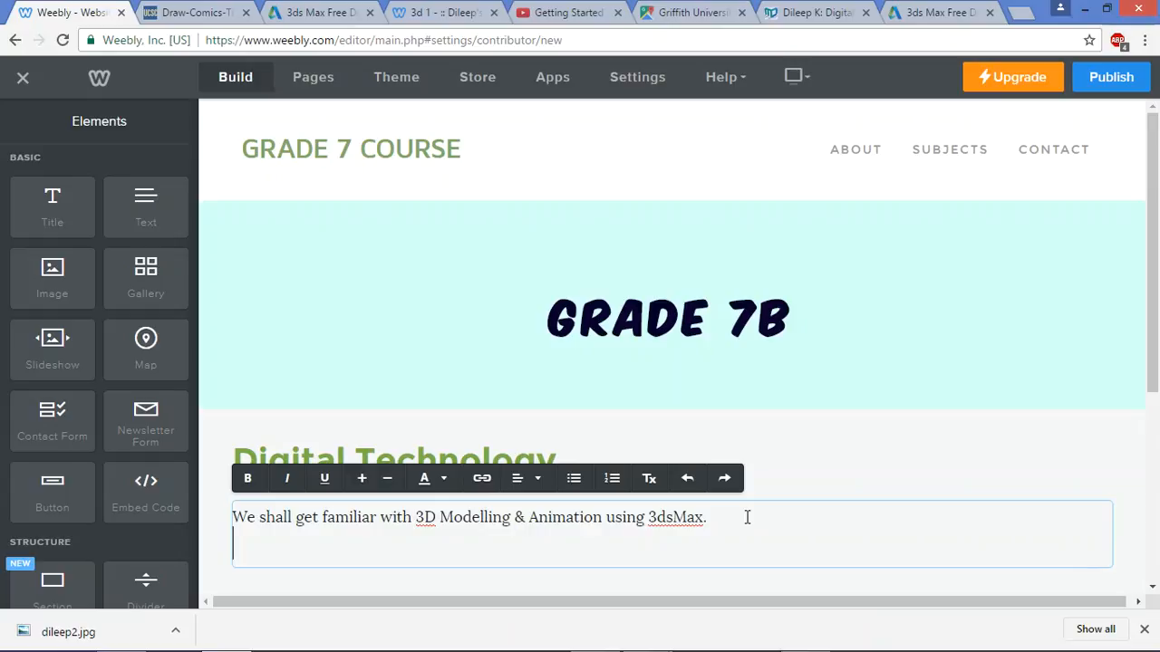
drag(69, 204, 1058, 462)
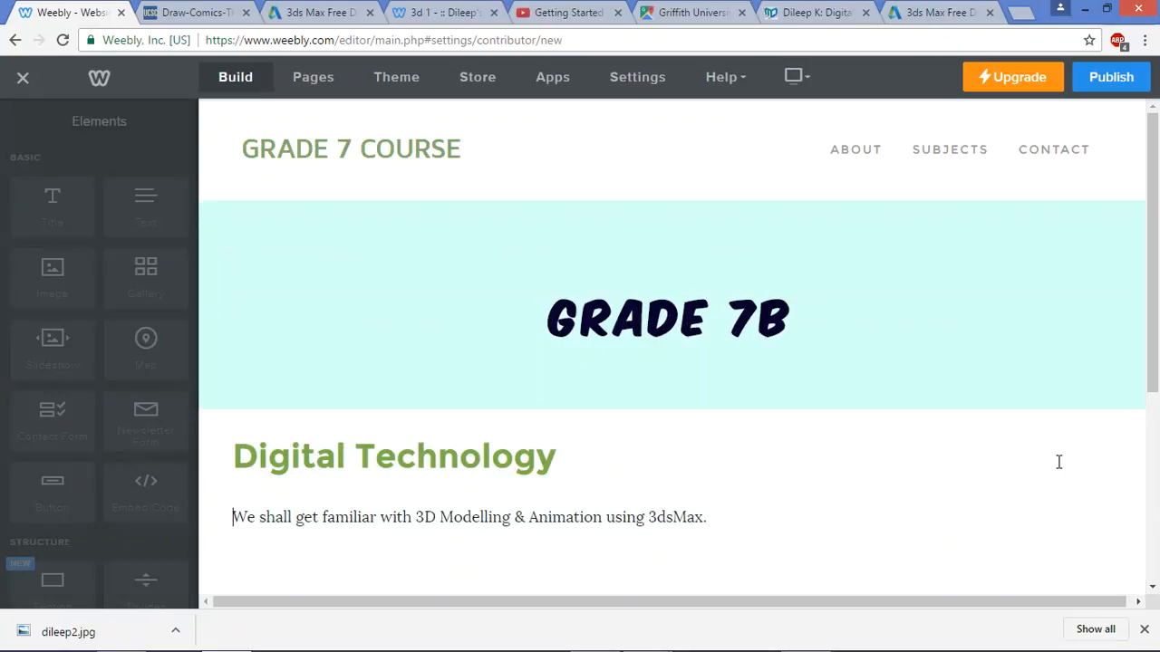
click(915, 461)
text(L)
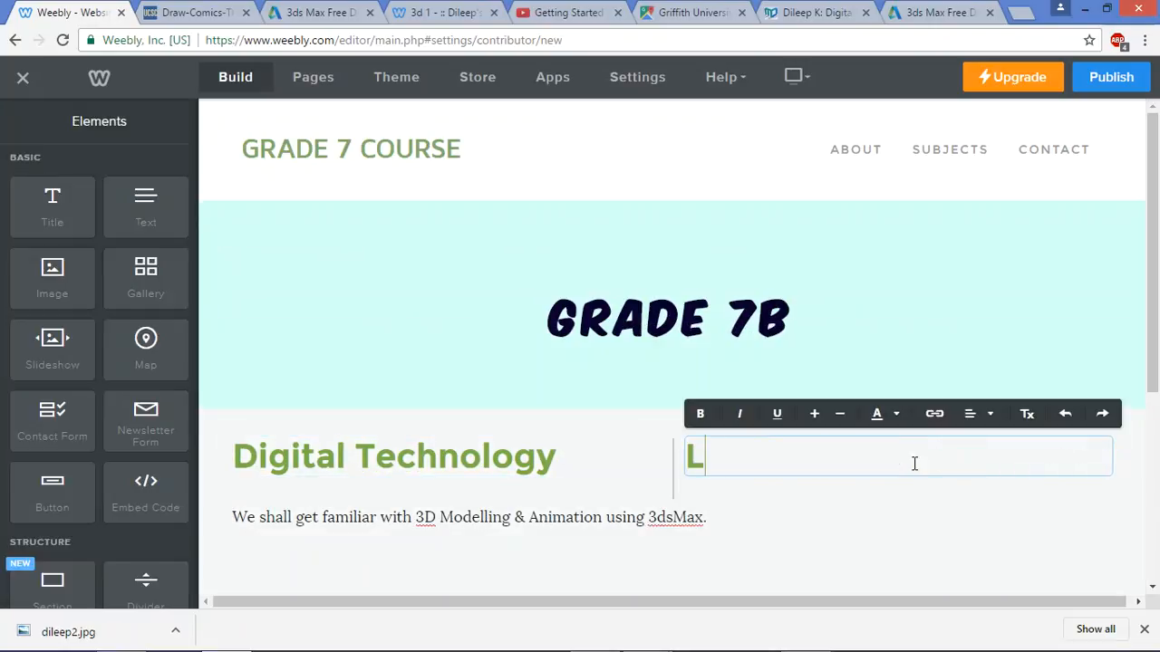
text(inks)
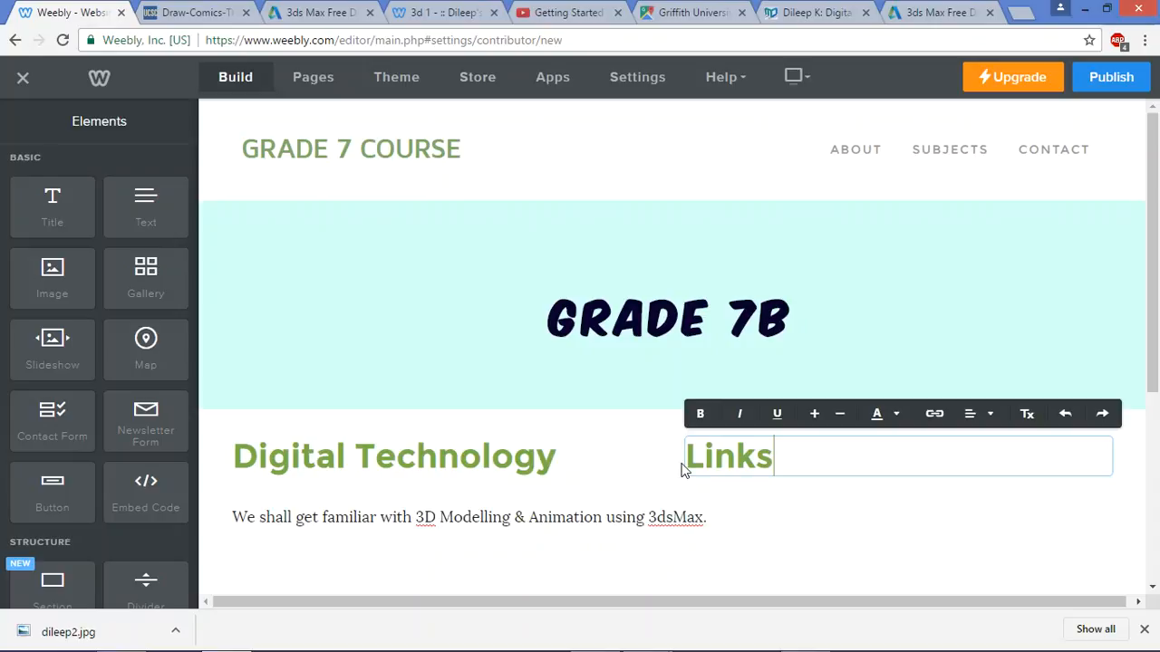
drag(672, 466, 812, 478)
scroll(631, 499, down, 2)
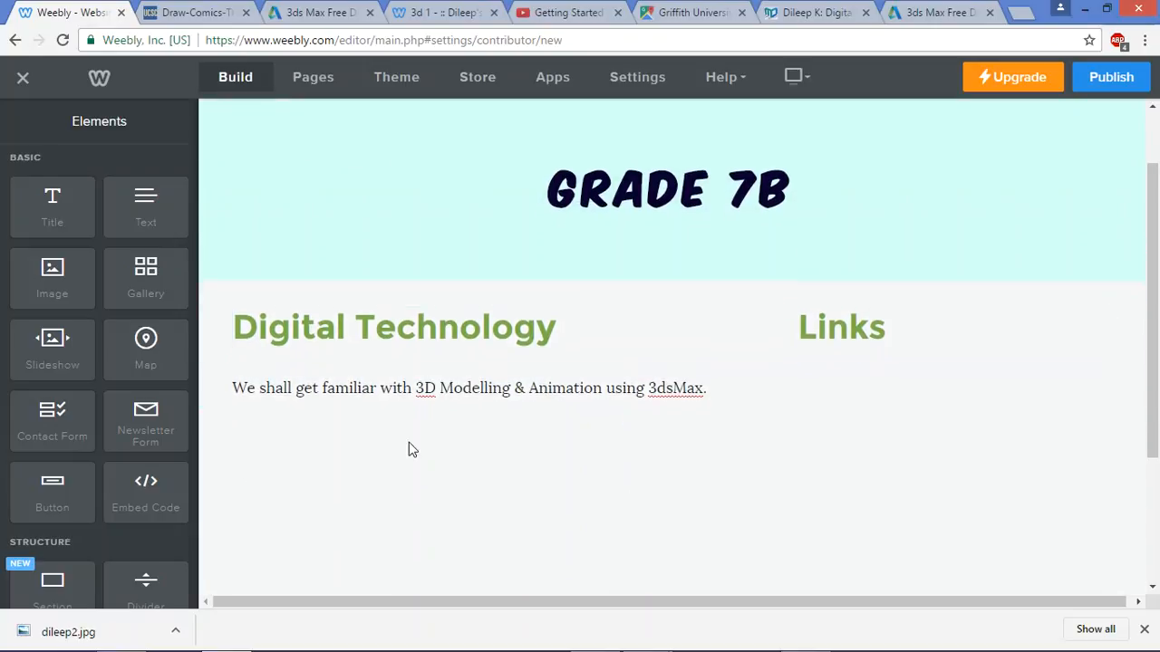
Drop a Section element below the 3dsMax intro sentence, bringing up its layout choices
scroll(155, 461, down, 2)
scroll(151, 451, down, 5)
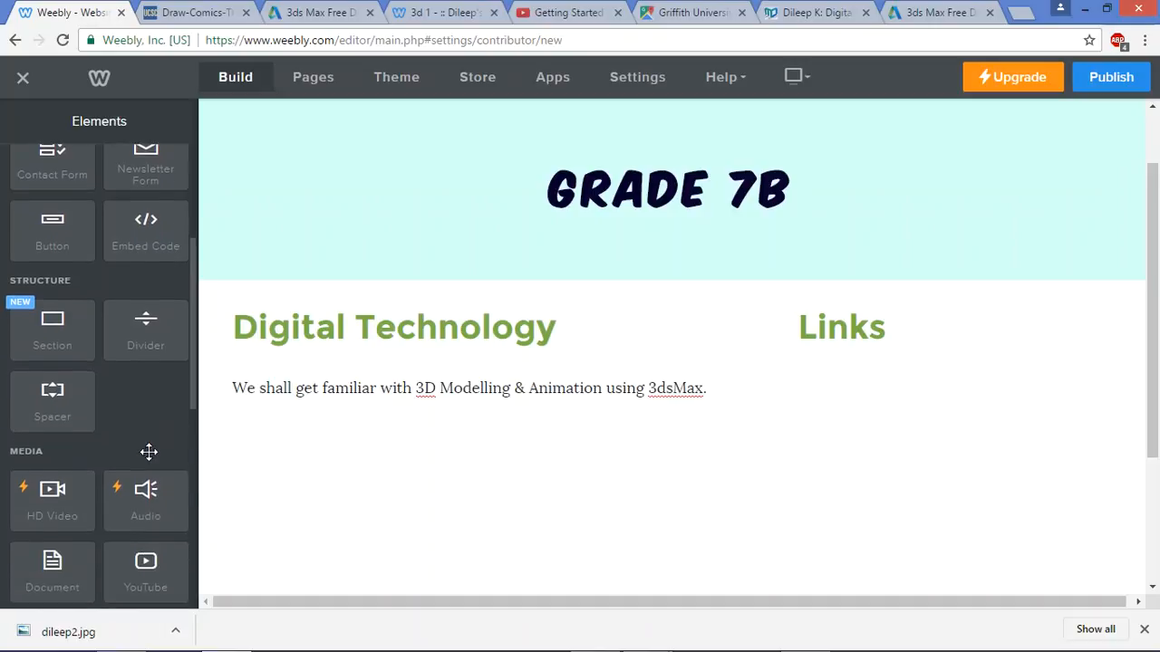
scroll(147, 450, down, 3)
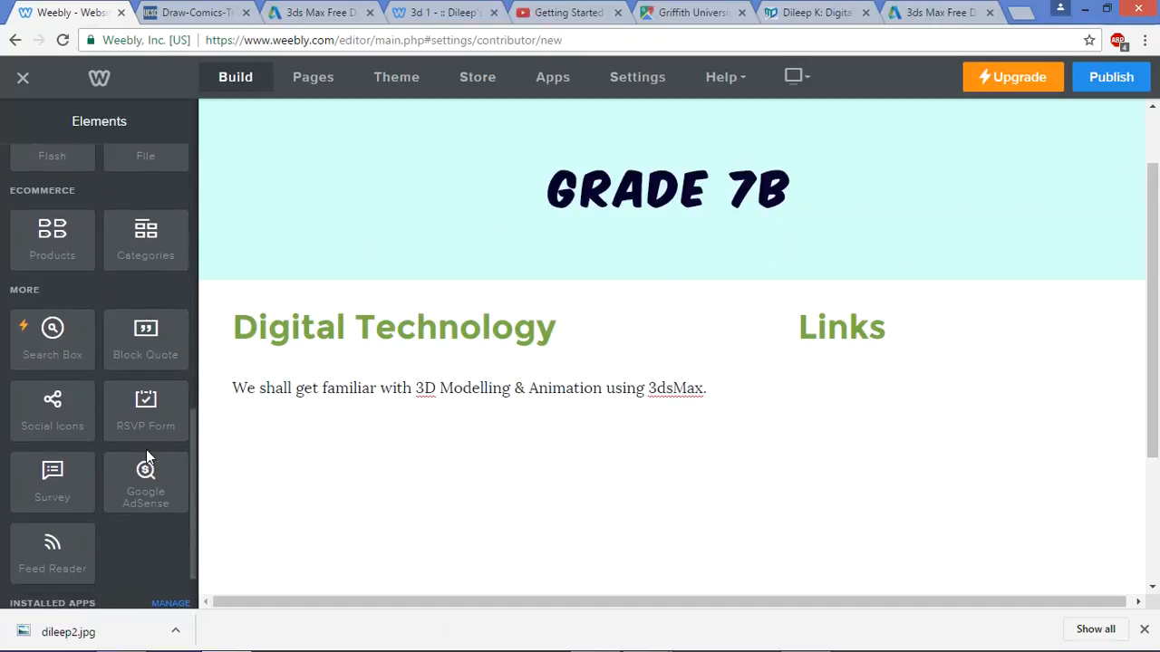
scroll(146, 450, up, 8)
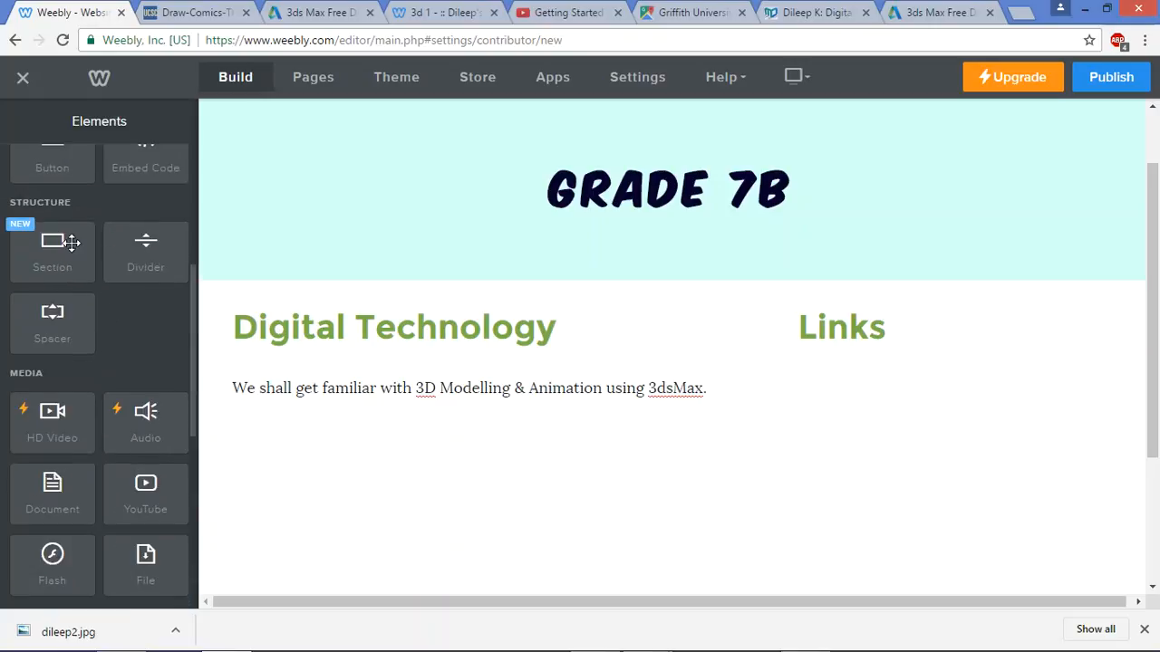
drag(71, 242, 690, 437)
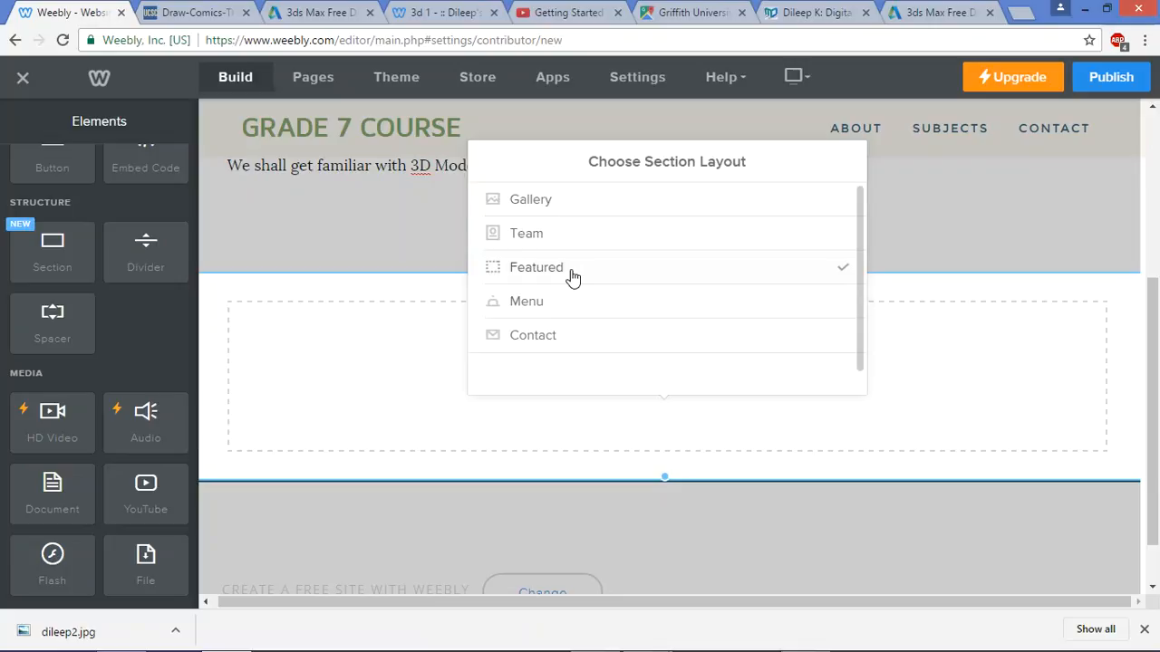
Add another section and preview the Gallery, Team and Featured section layouts
click(389, 440)
mouse_move(680, 451)
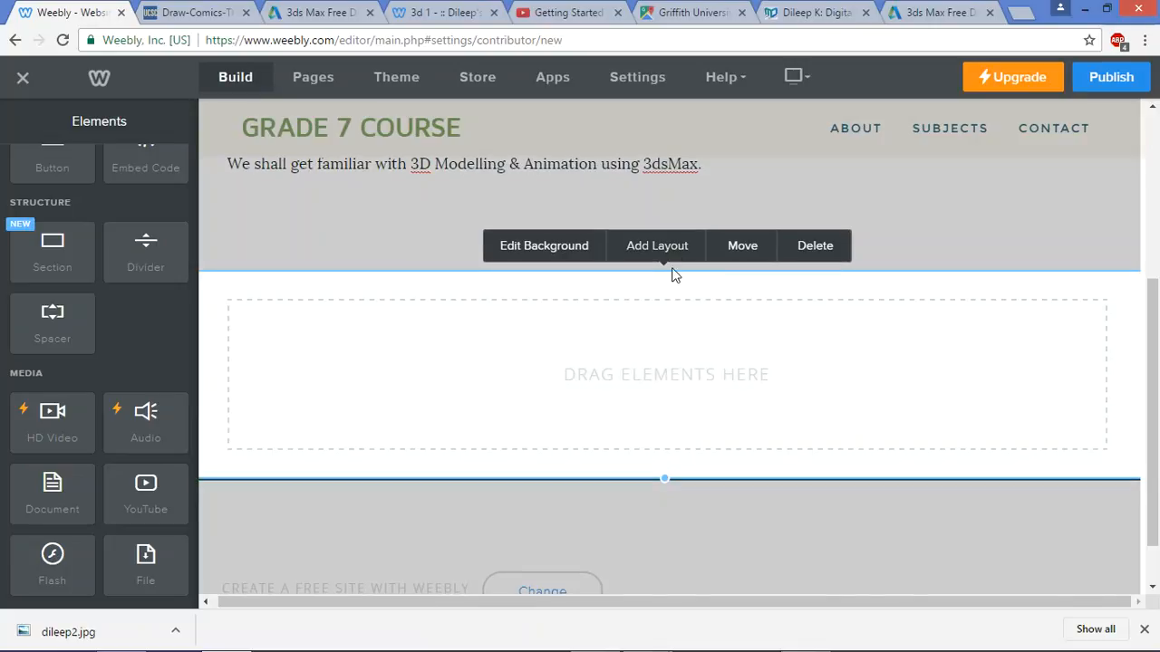
drag(52, 242, 640, 292)
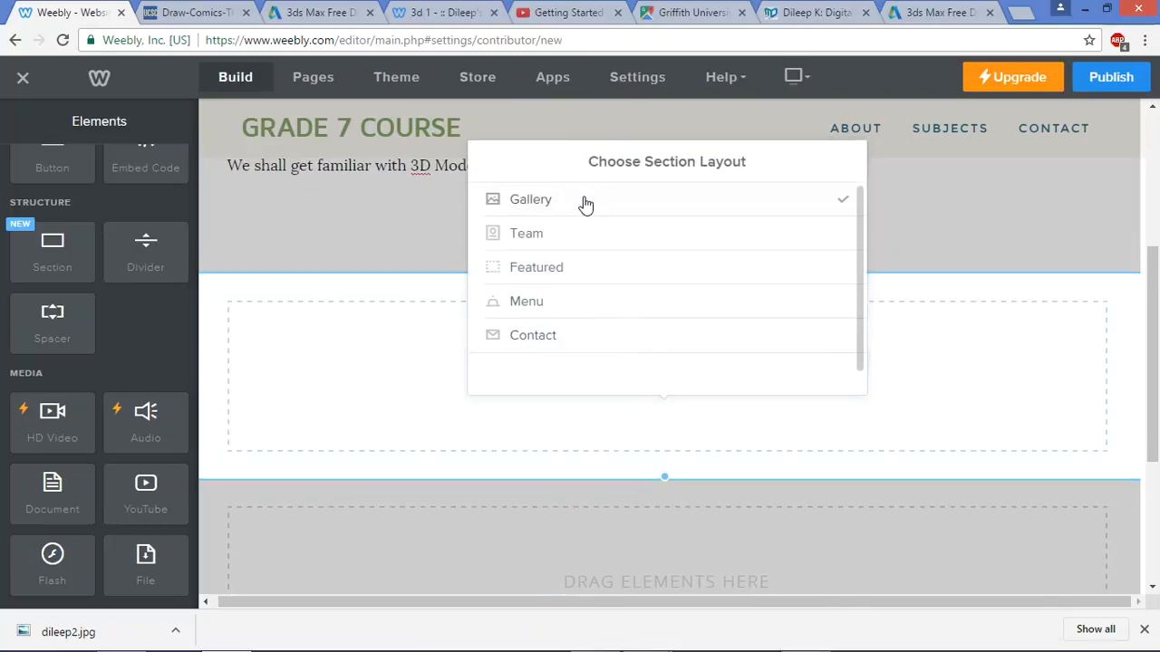
click(584, 202)
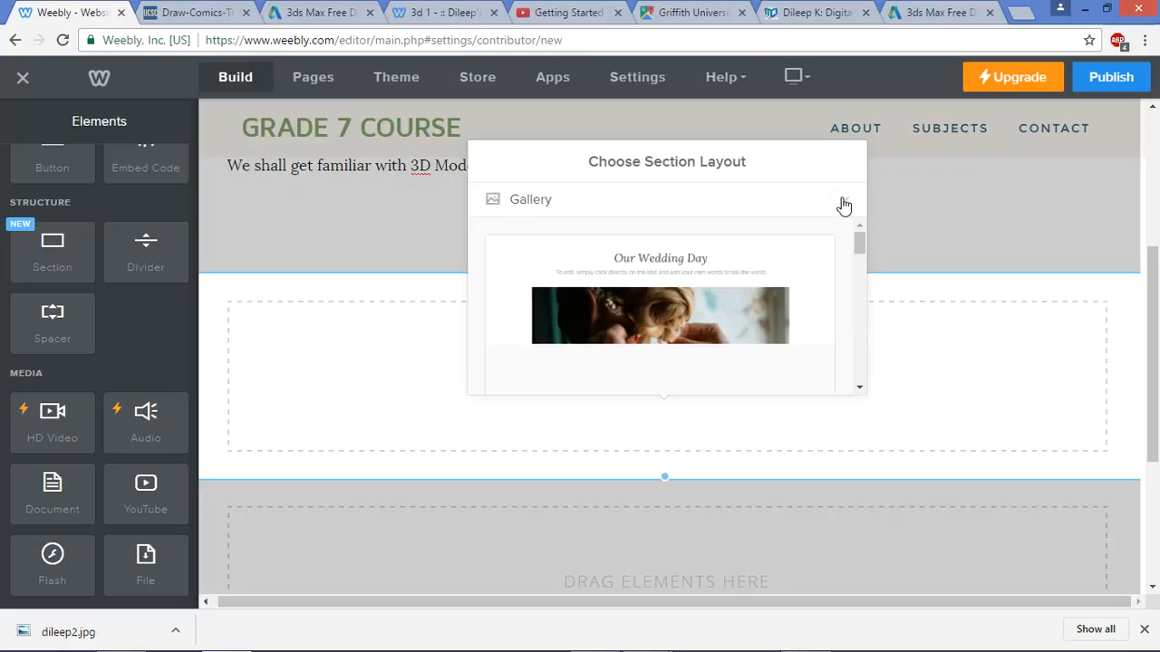
mouse_move(862, 246)
mouse_down()
mouse_move(862, 267)
mouse_move(861, 232)
mouse_up()
click(805, 205)
click(593, 237)
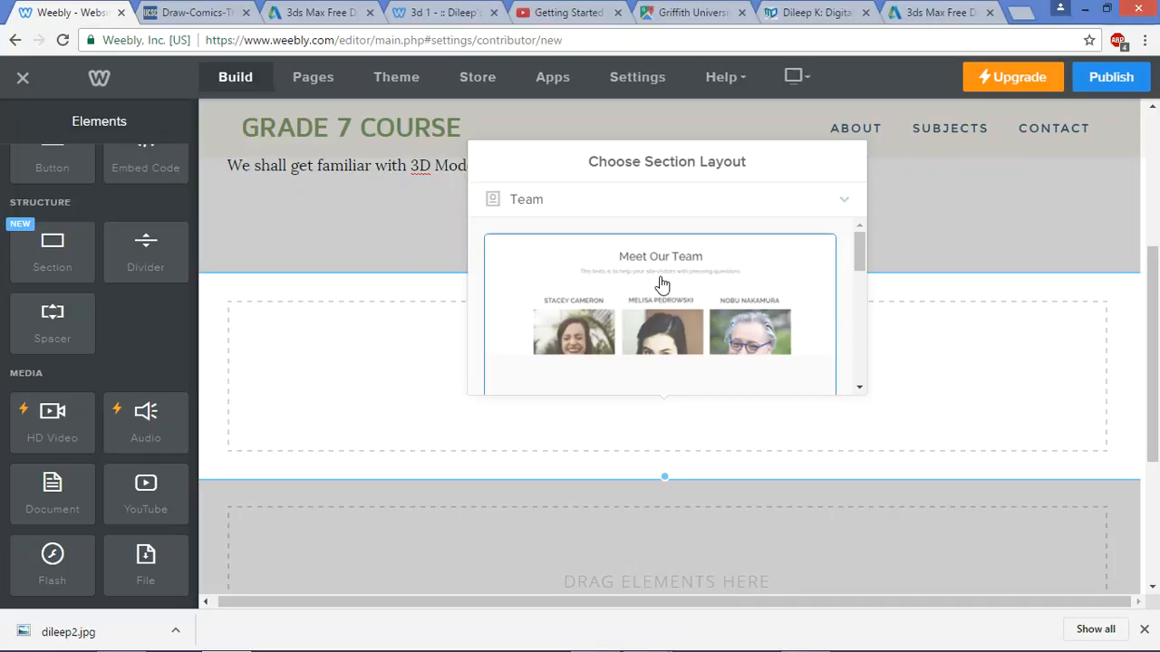
click(686, 208)
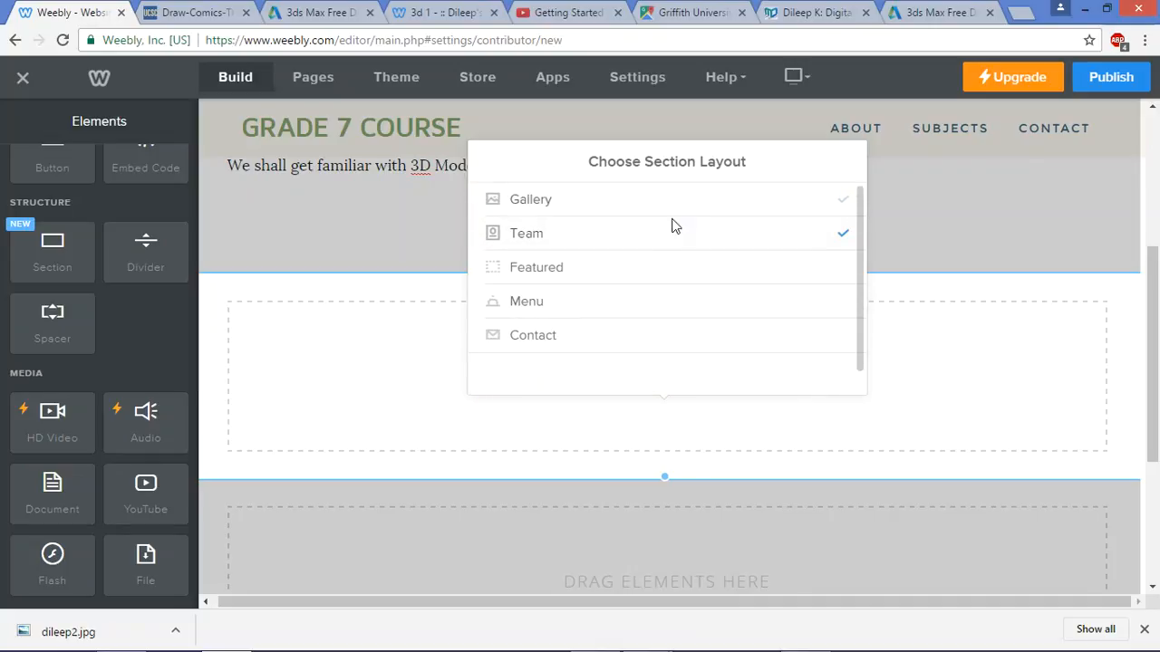
click(638, 283)
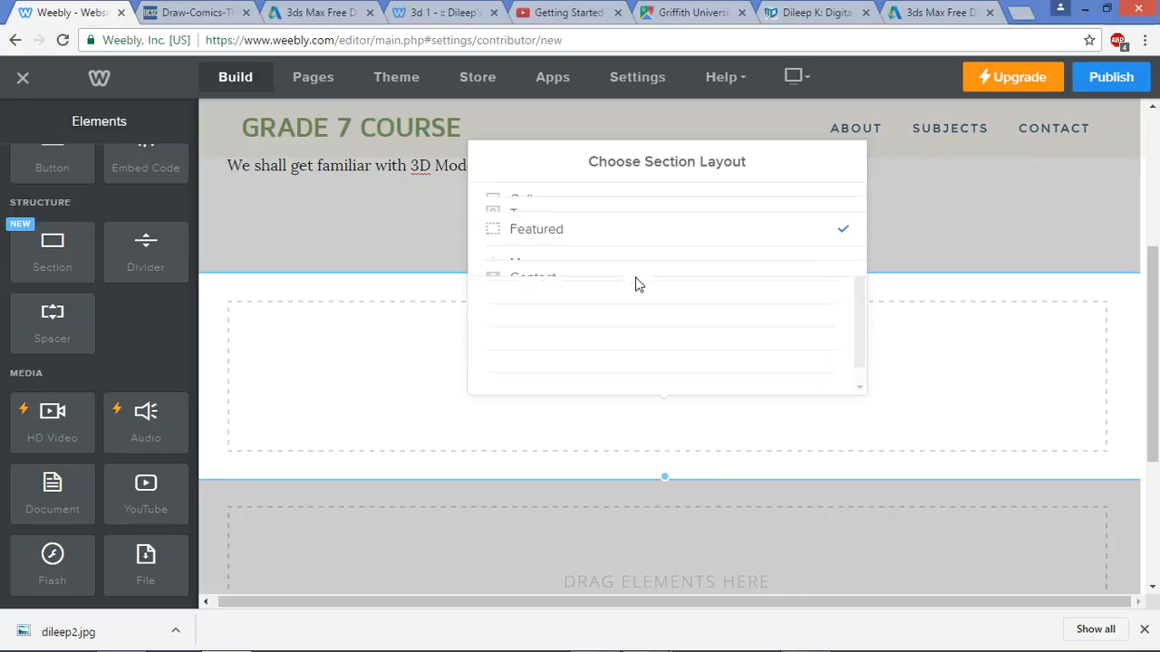
click(675, 213)
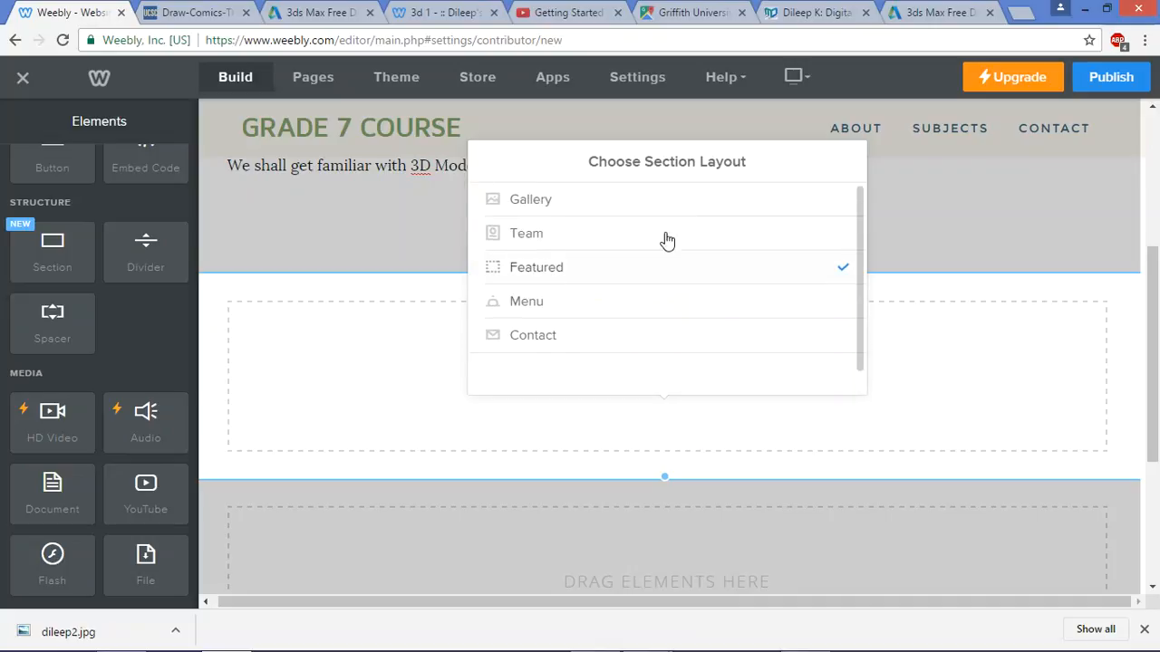
Close the layout chooser and delete the extra empty section
click(968, 248)
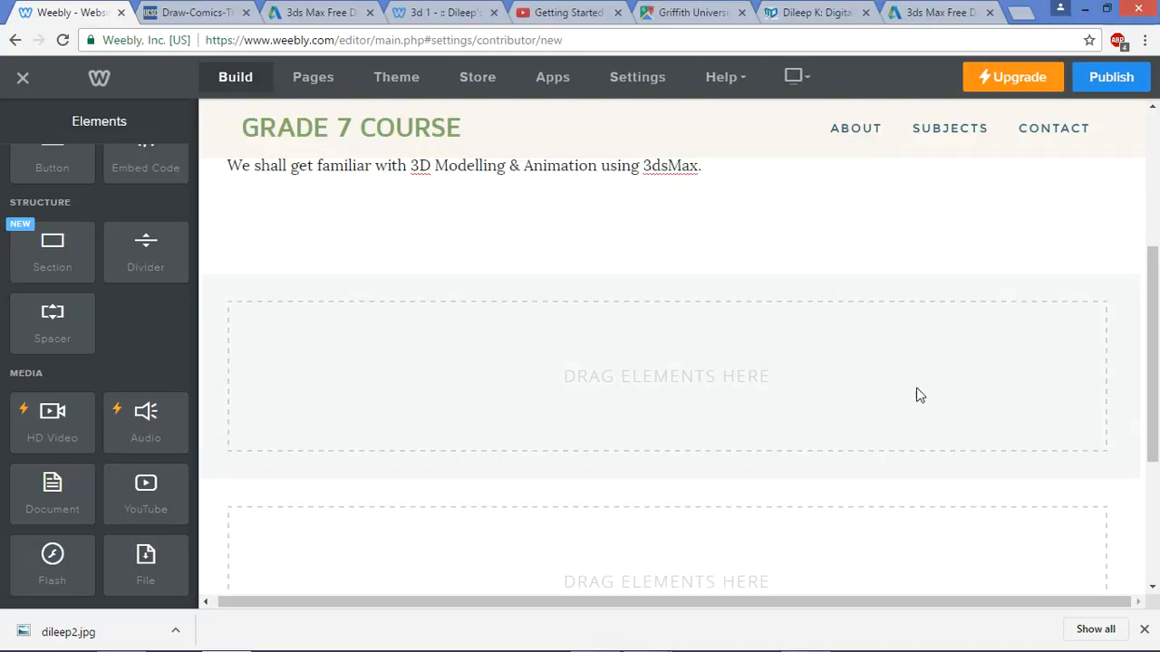
click(830, 243)
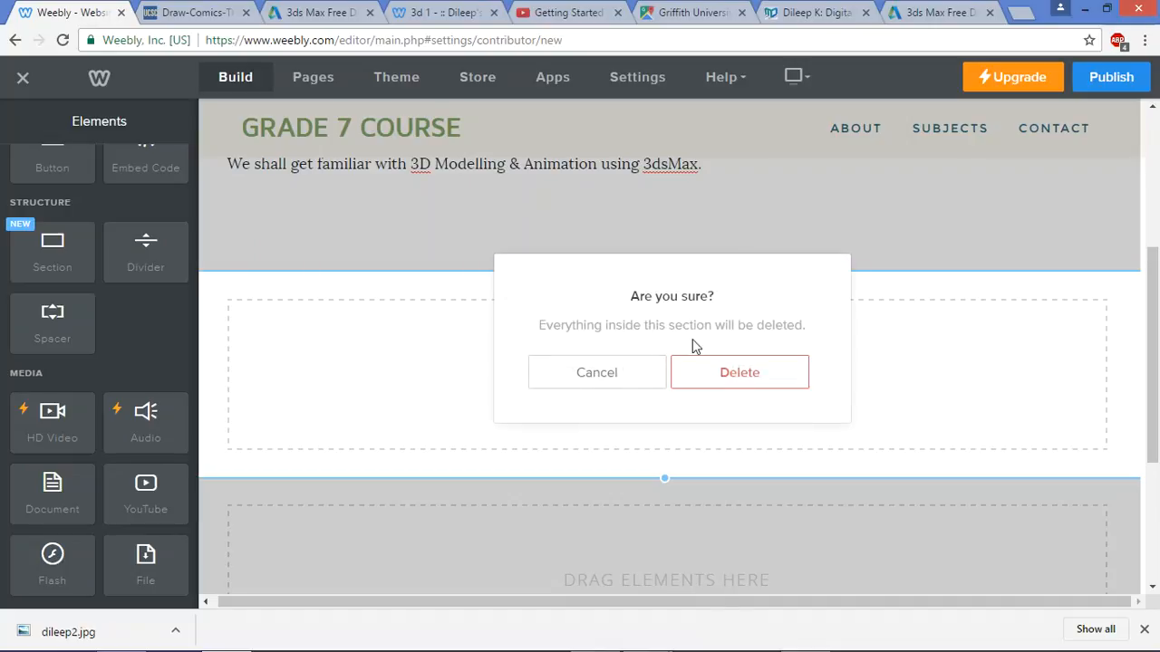
click(720, 377)
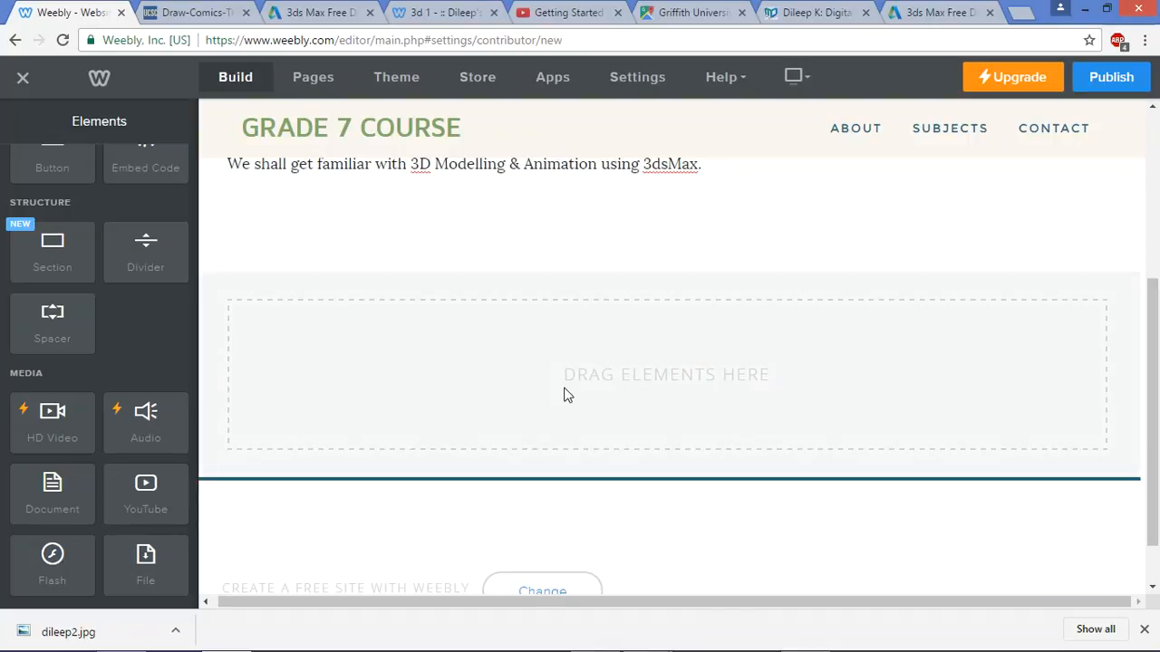
Set the empty section's background to a solid light teal colour, #8fd5d3
mouse_move(580, 380)
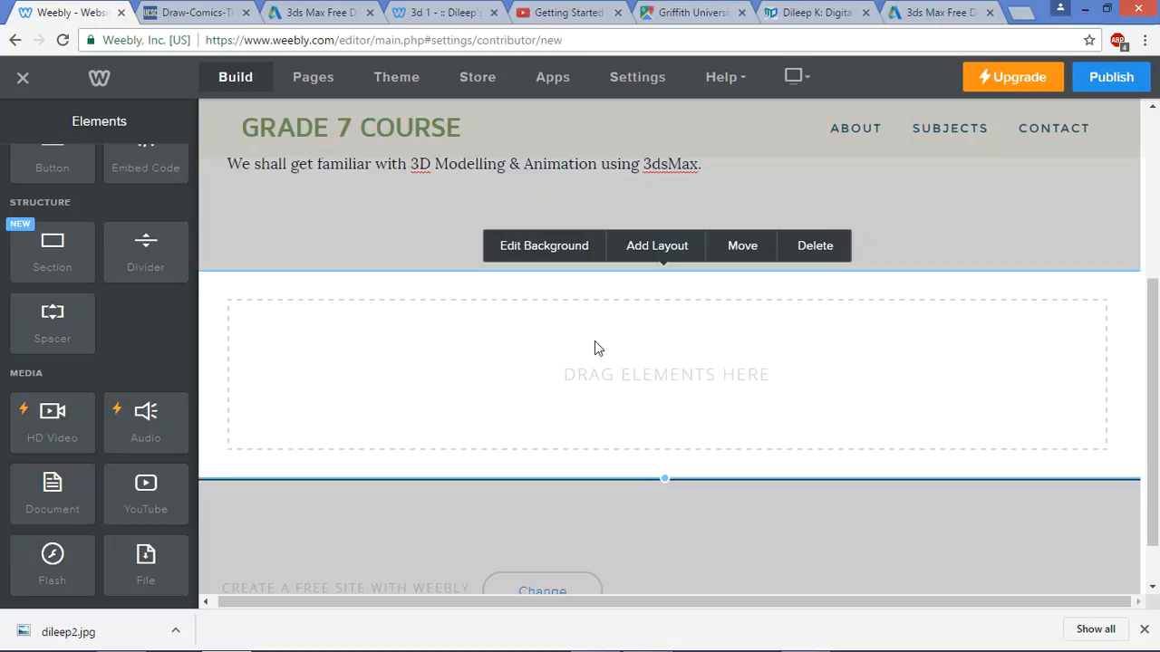
click(570, 251)
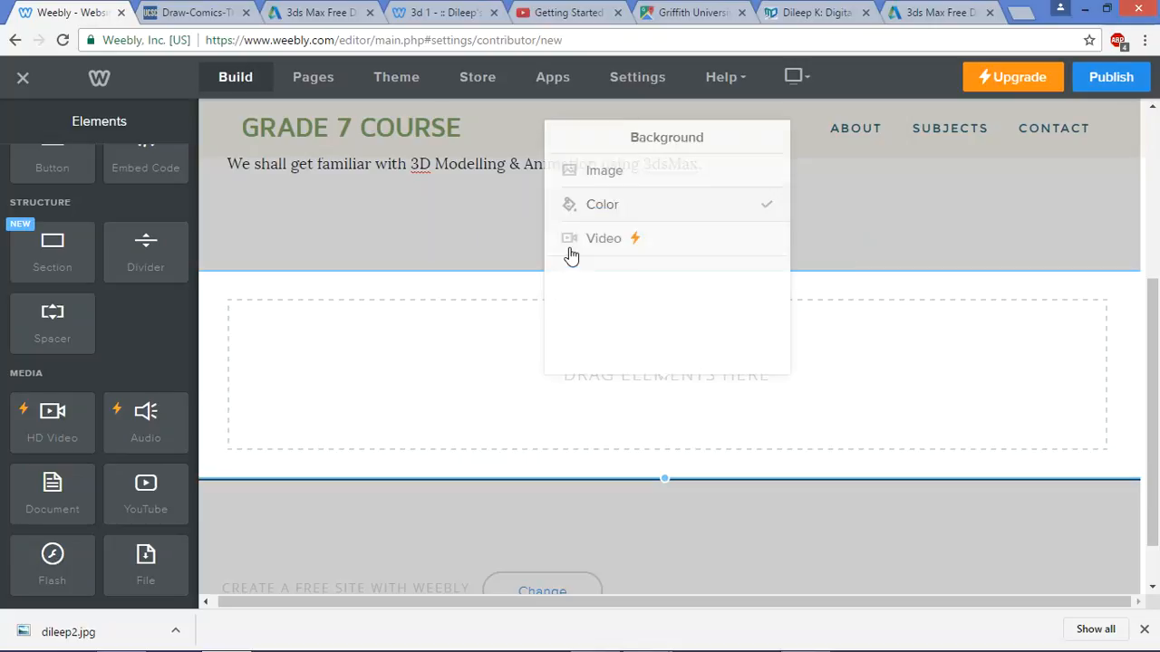
click(624, 207)
click(629, 236)
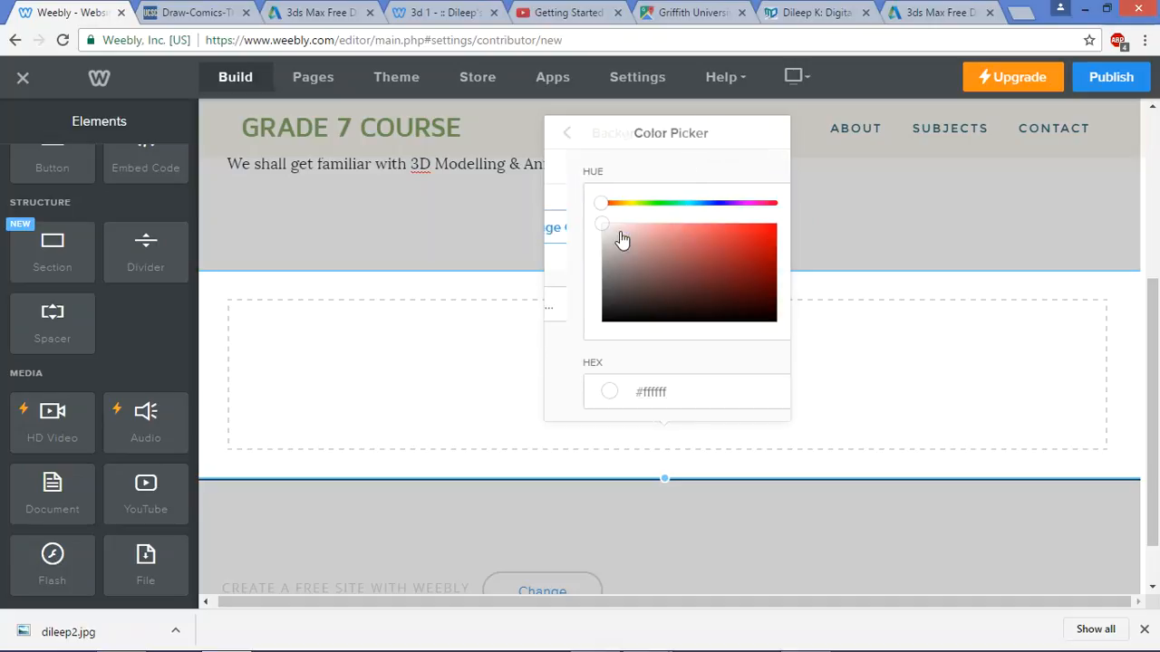
click(614, 203)
drag(625, 227, 664, 205)
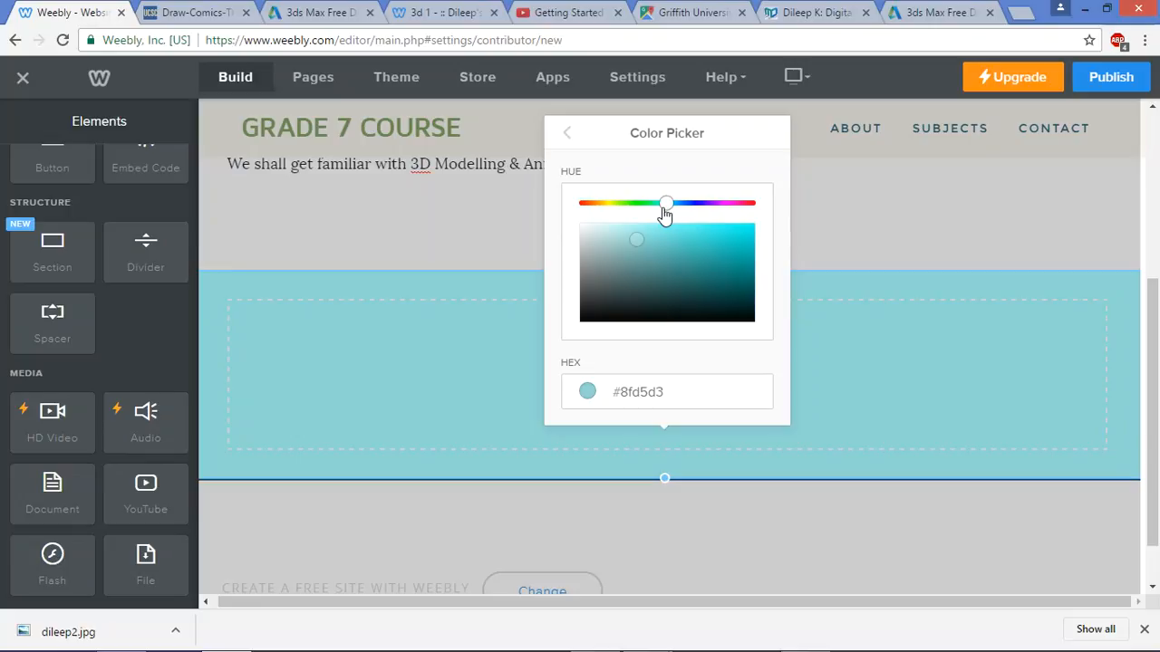
click(870, 337)
scroll(873, 350, up, 5)
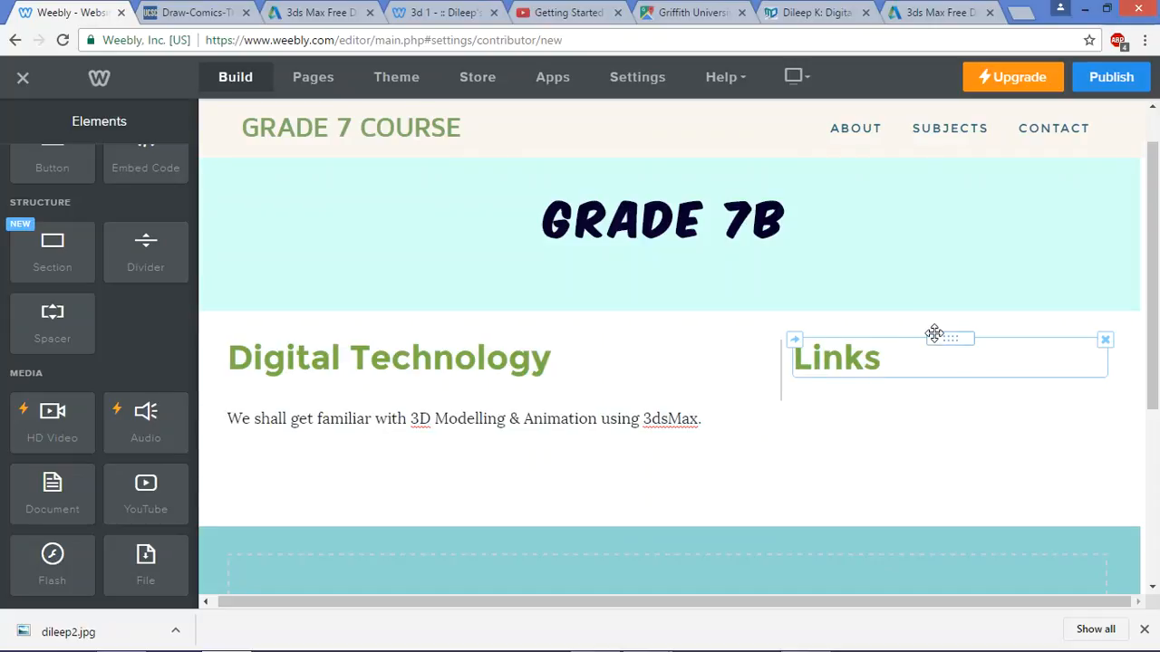
Drag the Links title below the description and into the teal section
drag(956, 339, 651, 514)
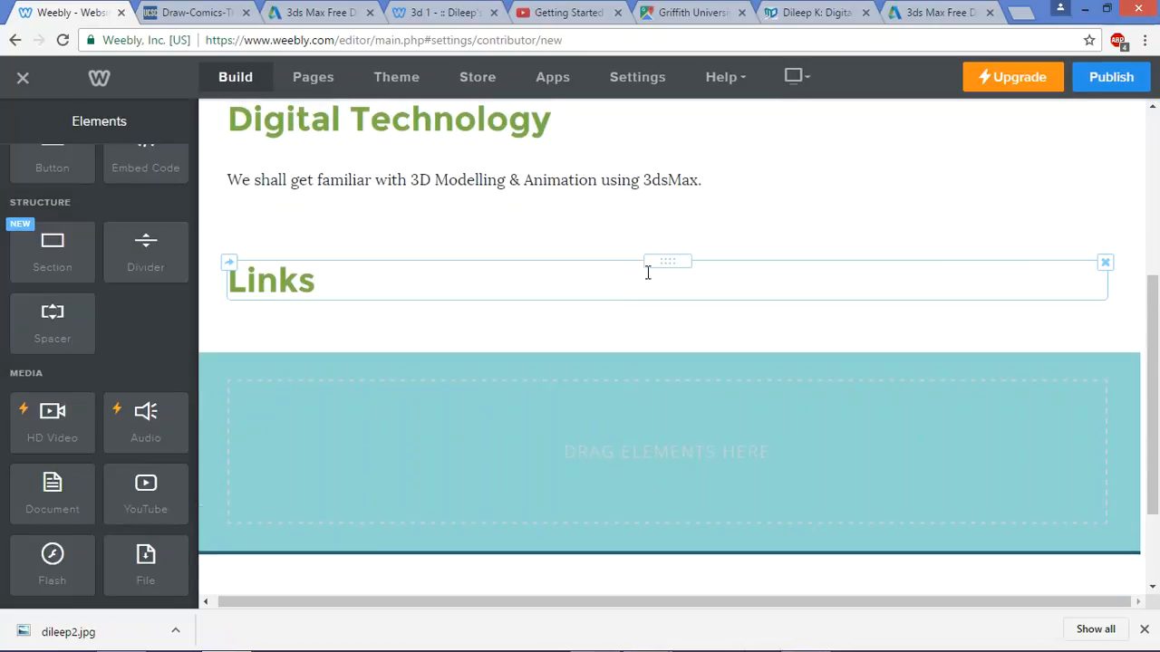
drag(661, 262, 667, 417)
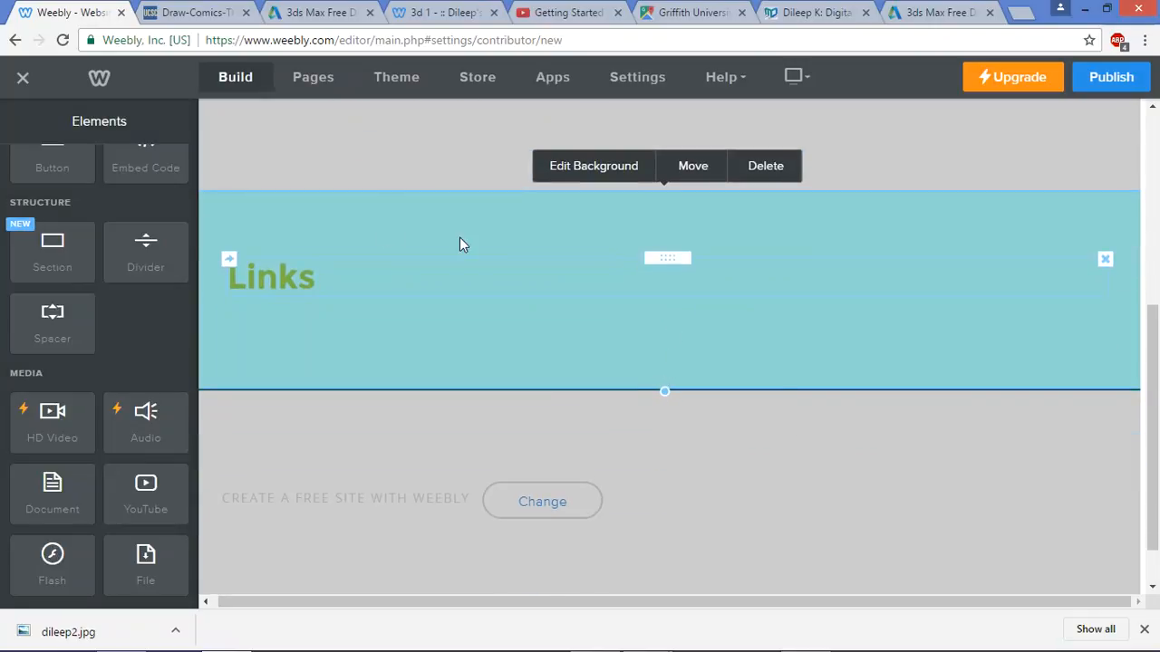
Colour the Links heading dark navy (#0a012f) and add a text block beneath it
click(312, 281)
drag(339, 281, 153, 275)
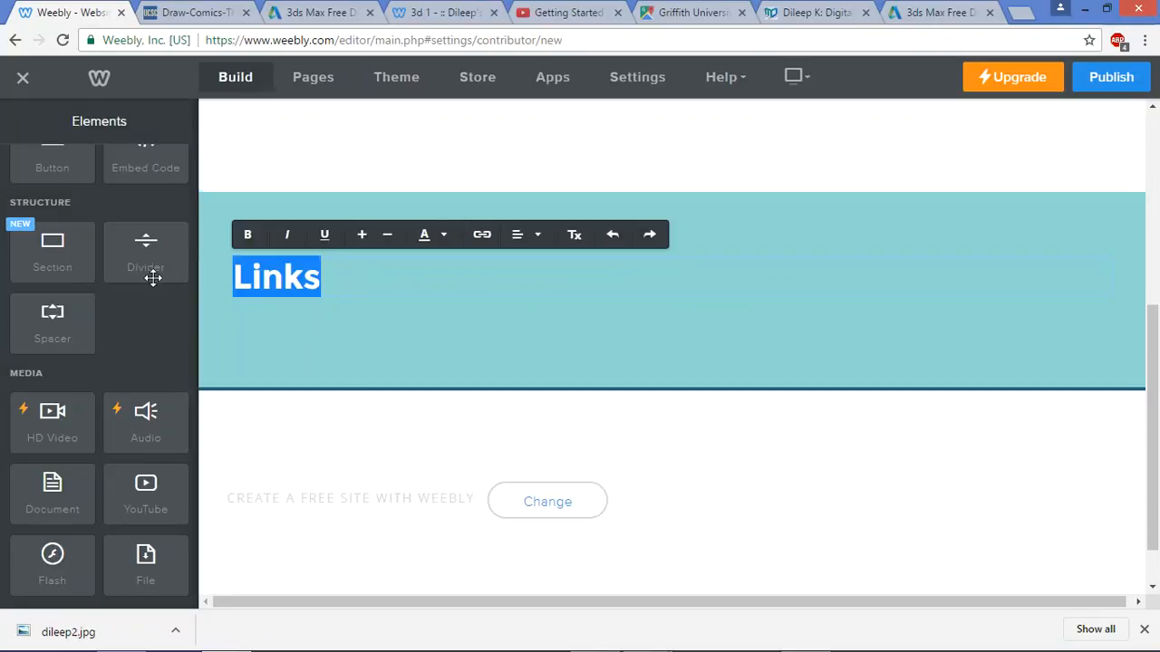
click(445, 237)
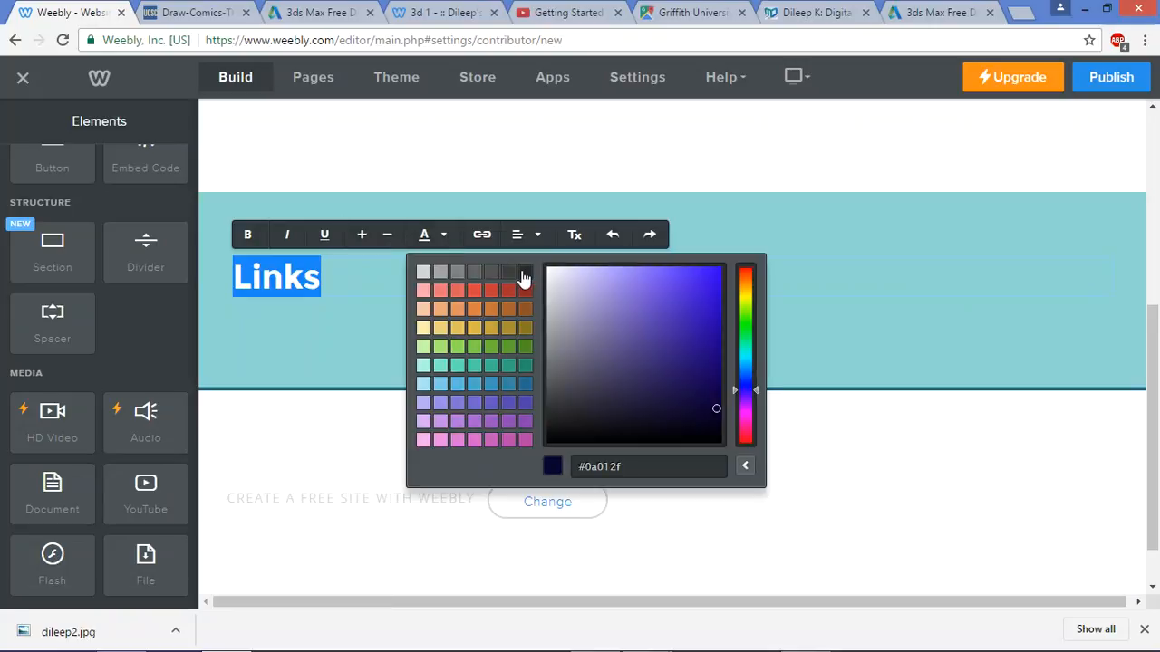
click(524, 272)
click(370, 283)
scroll(108, 233, up, 4)
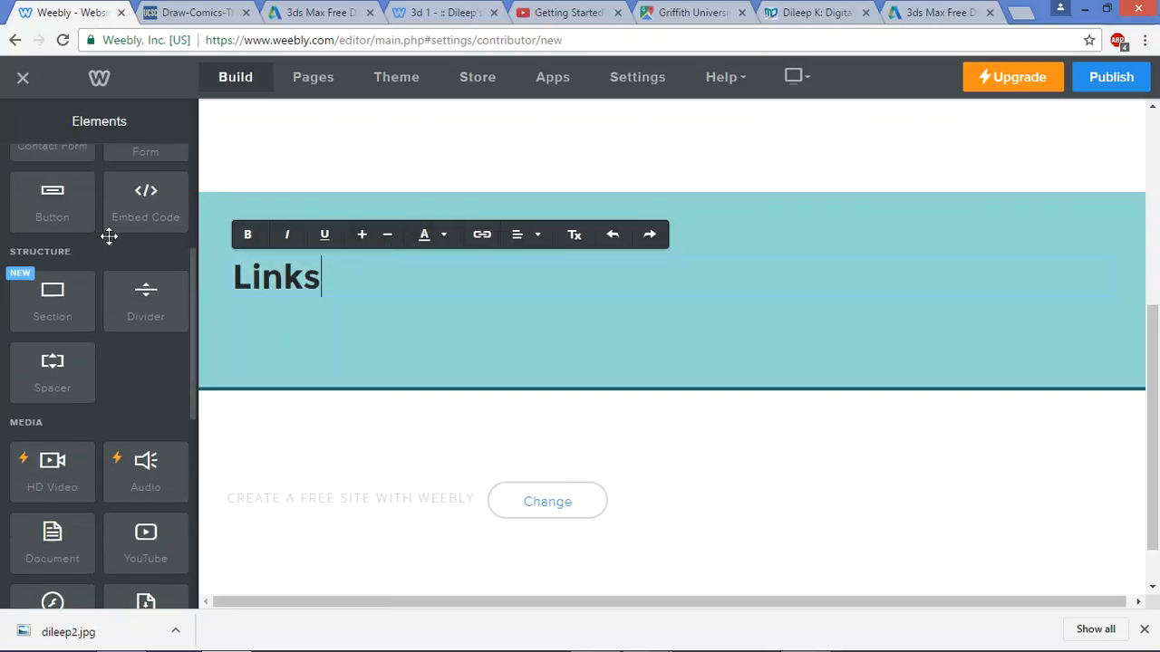
drag(253, 312, 304, 329)
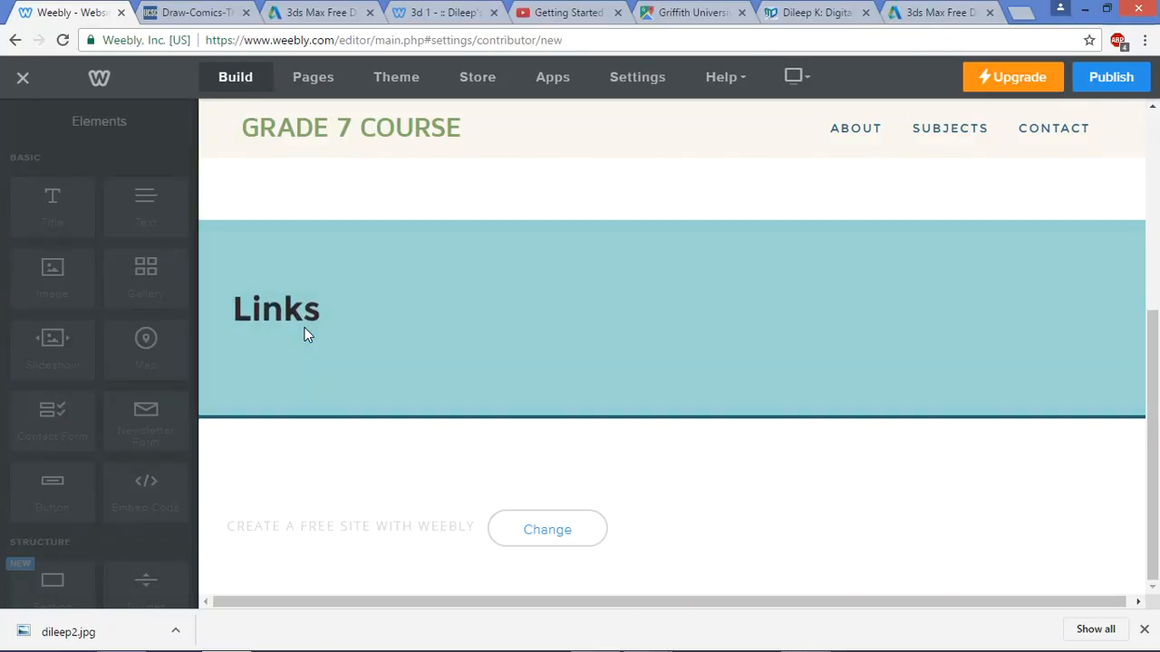
Type 'Download 3dsMax' under Links and select the Autodesk download URL in the Word notes
text(Download 3dsMax)
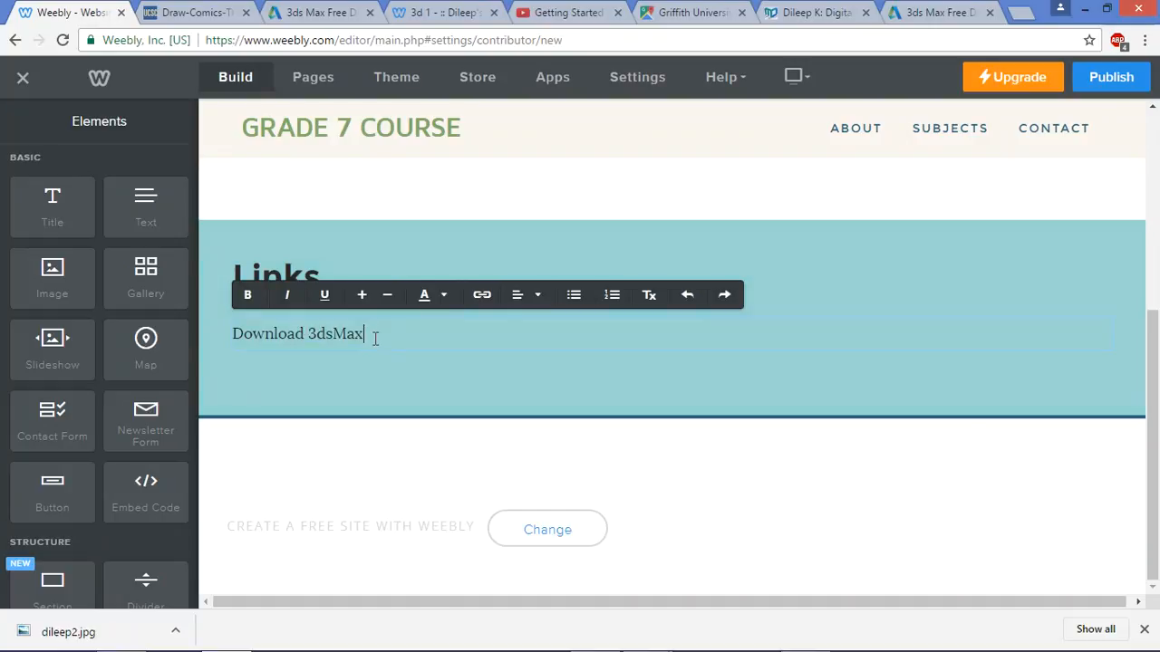
key(alt+Tab)
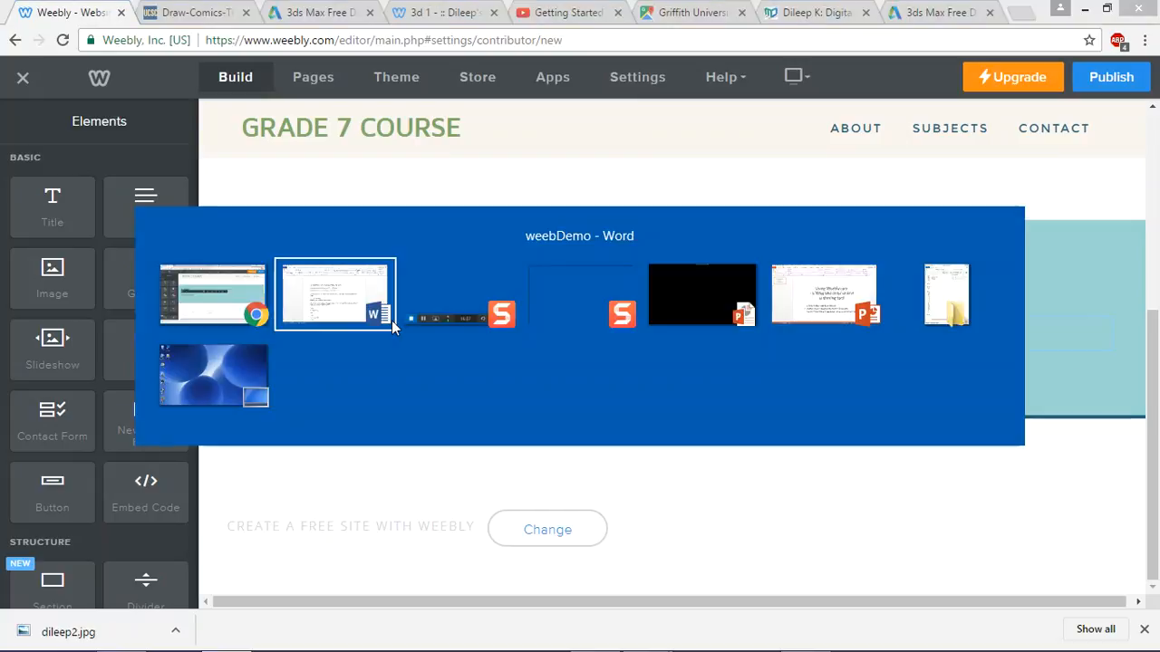
drag(626, 282, 299, 286)
key(alt+Tab)
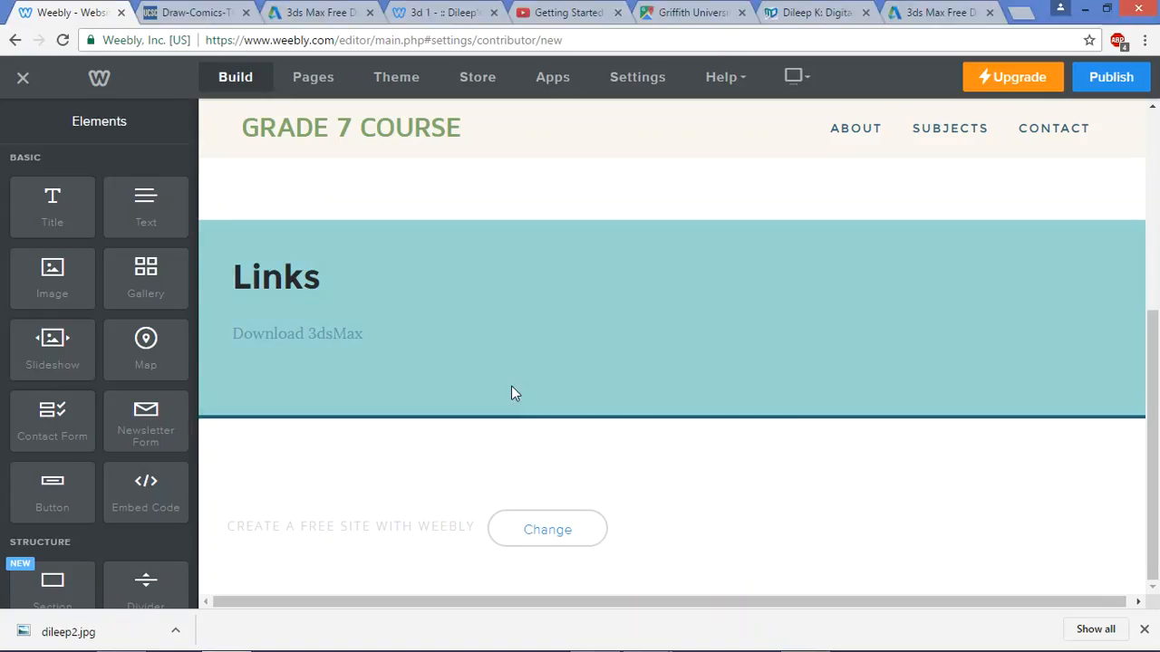
scroll(665, 462, up, 1)
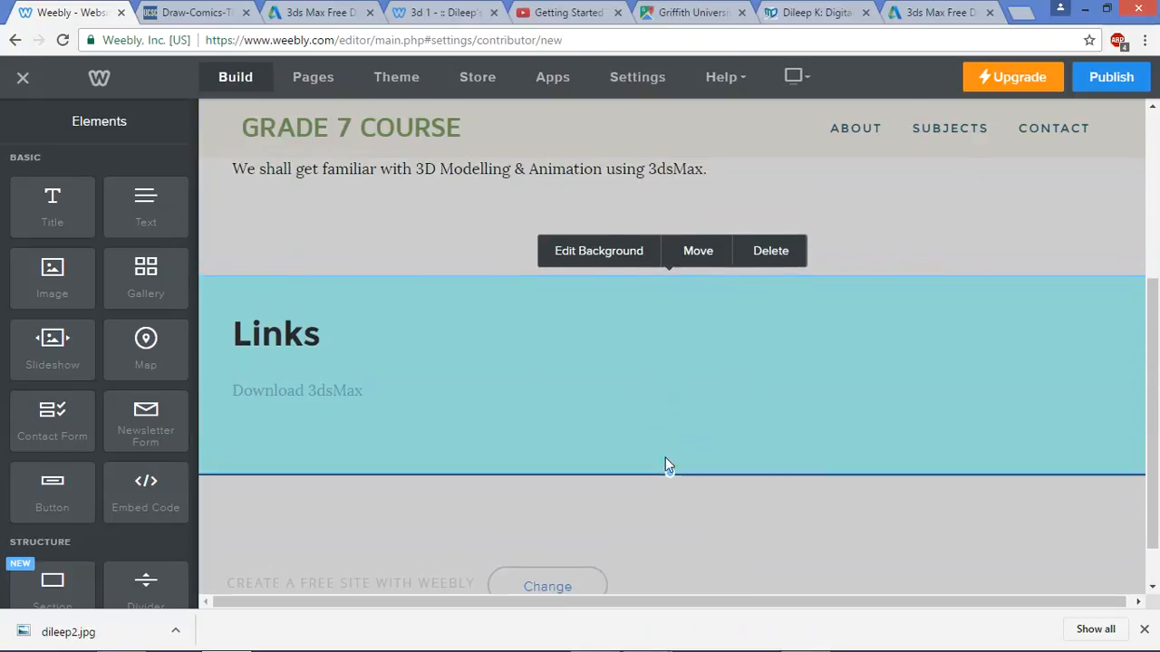
Lighten the Links section background colour to pale teal #e1f4f3
click(611, 251)
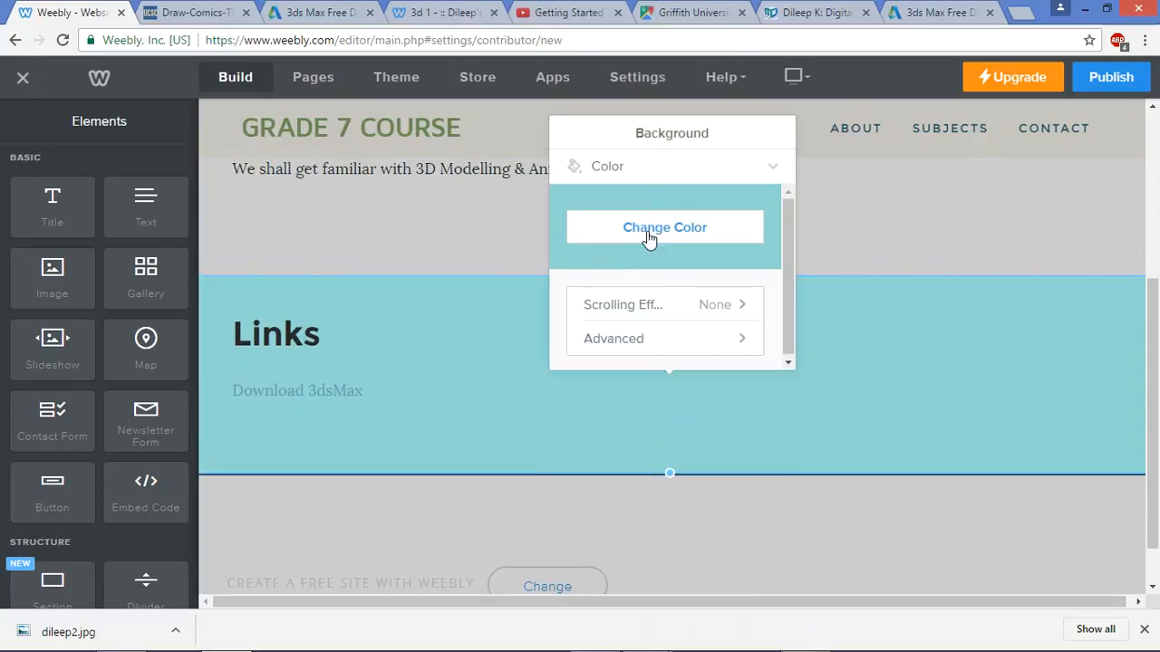
click(694, 234)
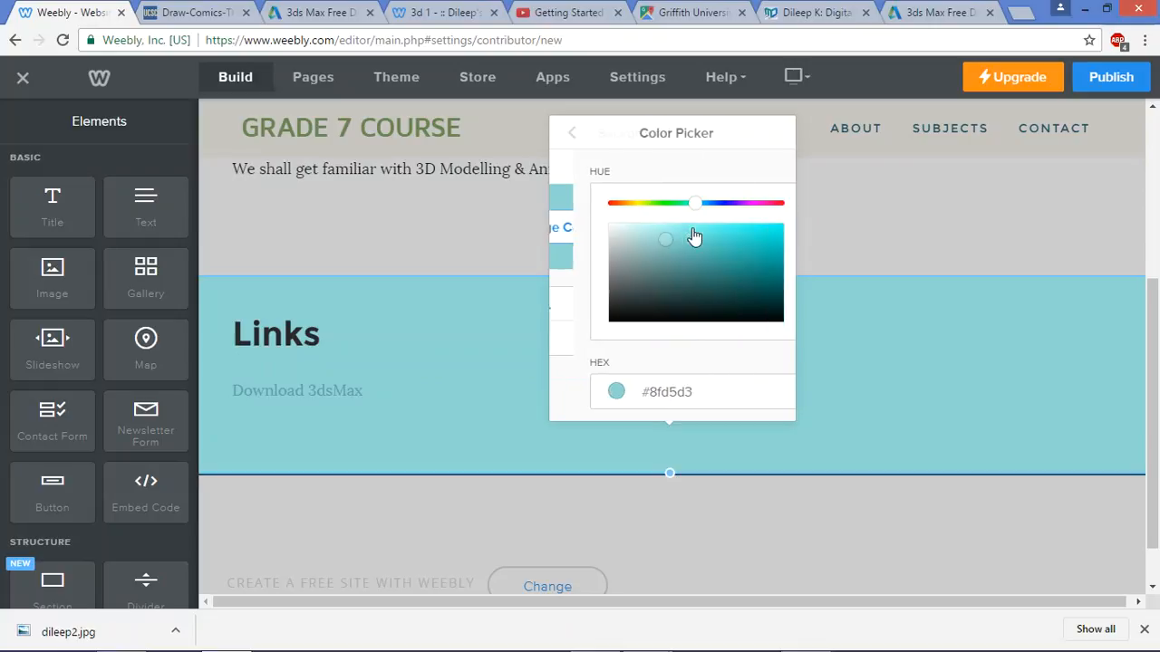
mouse_move(647, 238)
mouse_down()
mouse_move(613, 232)
mouse_move(604, 245)
mouse_move(598, 236)
mouse_up()
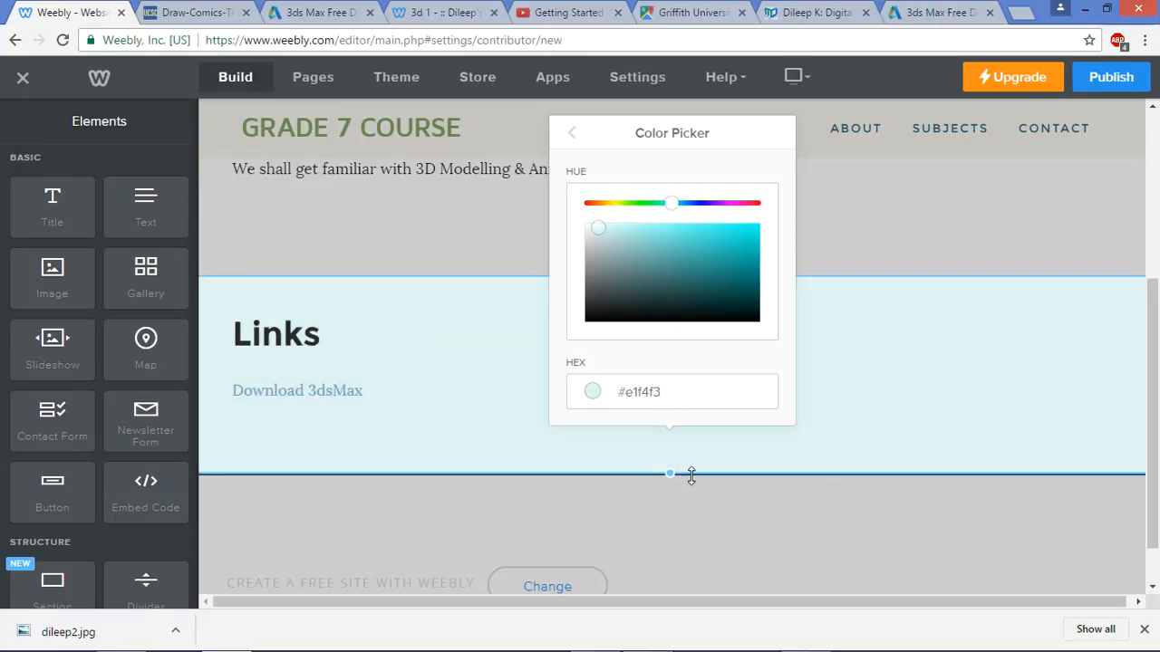
click(691, 487)
scroll(781, 156, up, 4)
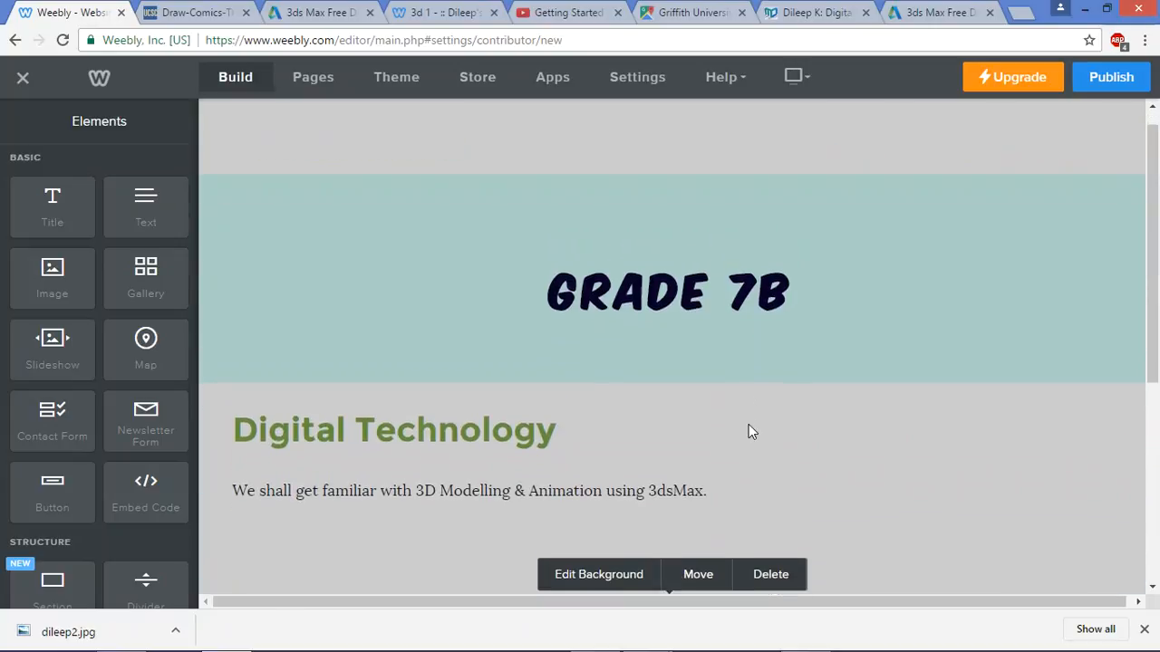
scroll(748, 424, down, 2)
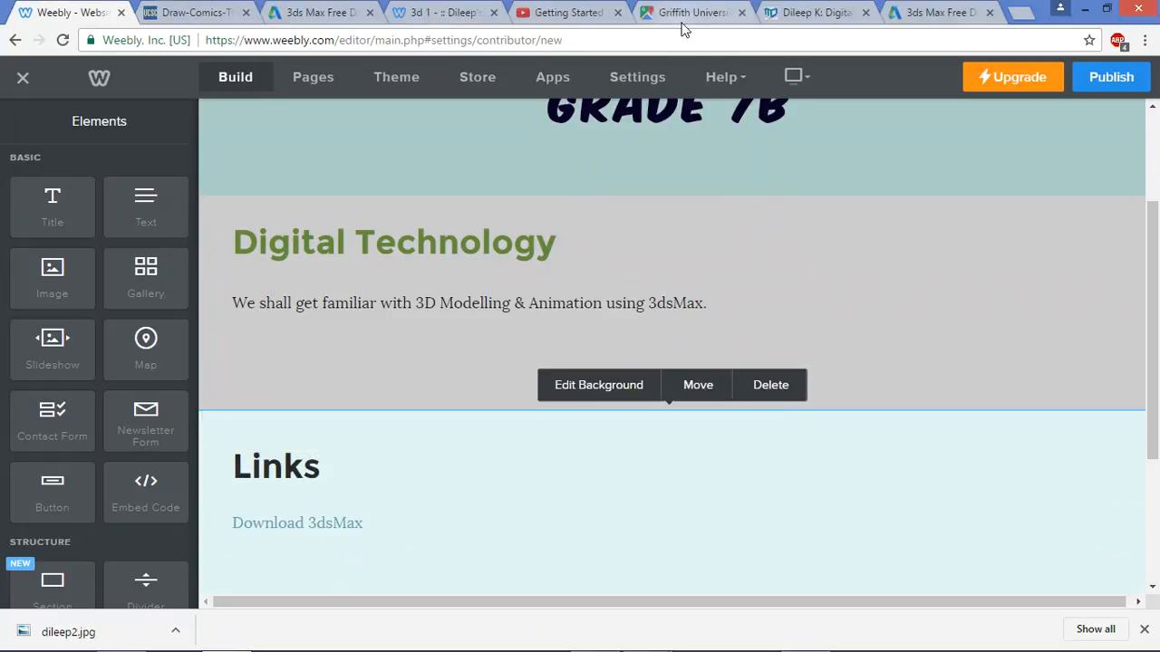
key(alt+Tab)
key(alt+Tab)
key(alt+Tab)
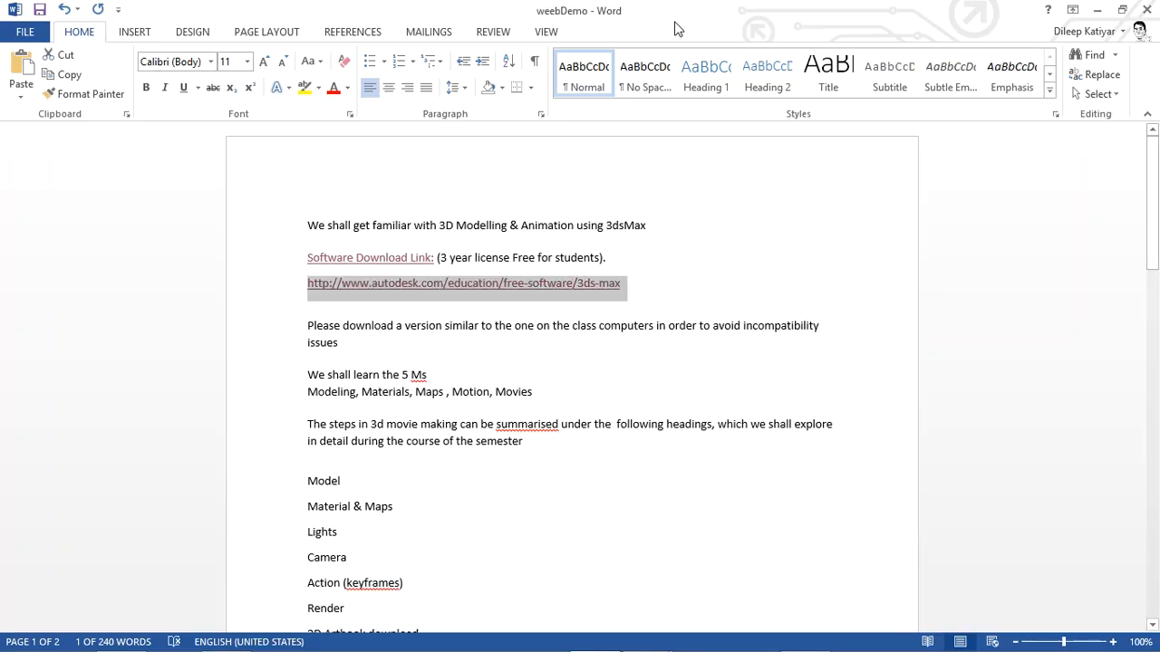
Select the Word notes from 'Please download…' through '3D Artbook download' for copying
drag(305, 324, 460, 515)
scroll(549, 474, down, 3)
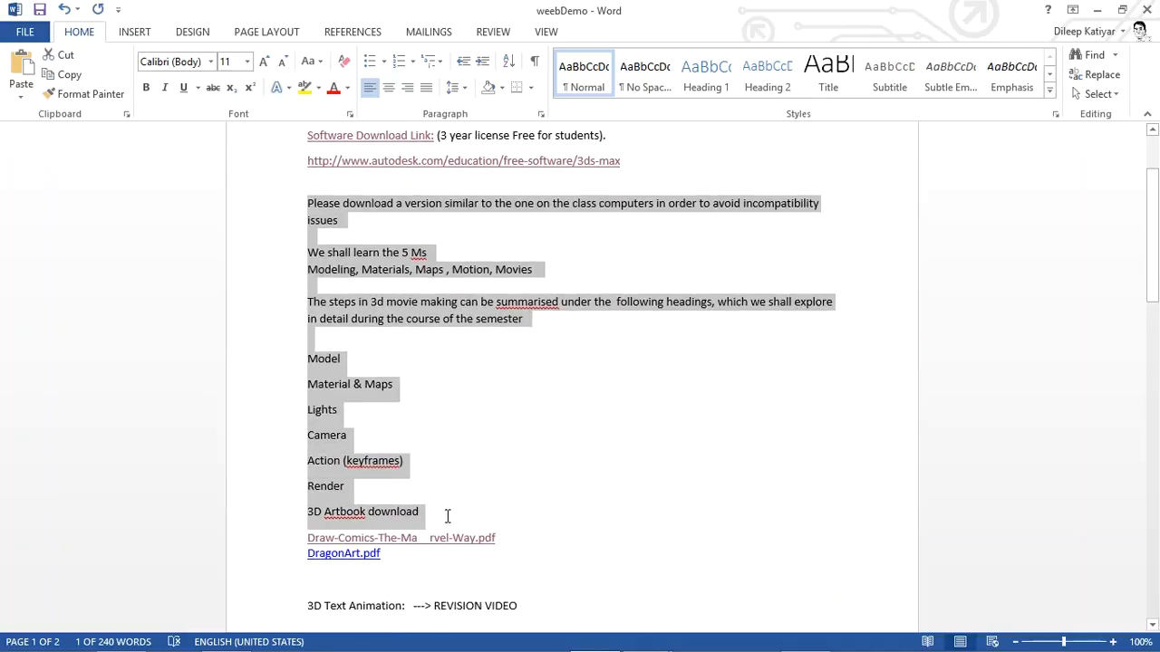
key(alt+Tab)
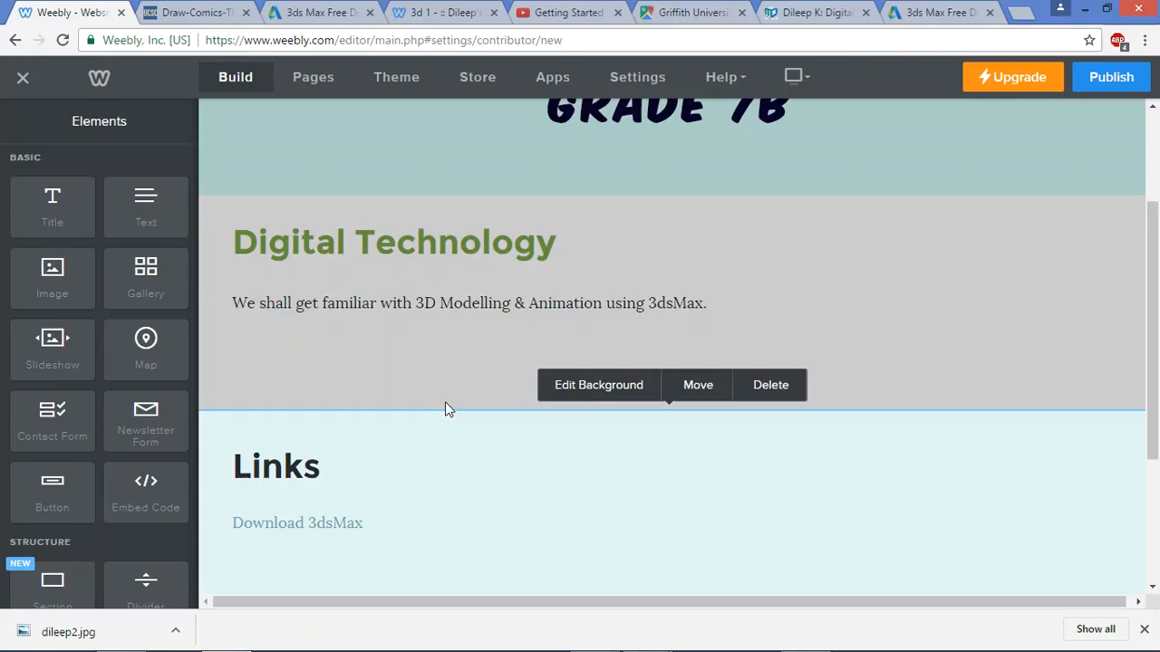
Paste the copied course notes into the Digital Technology intro text
click(711, 299)
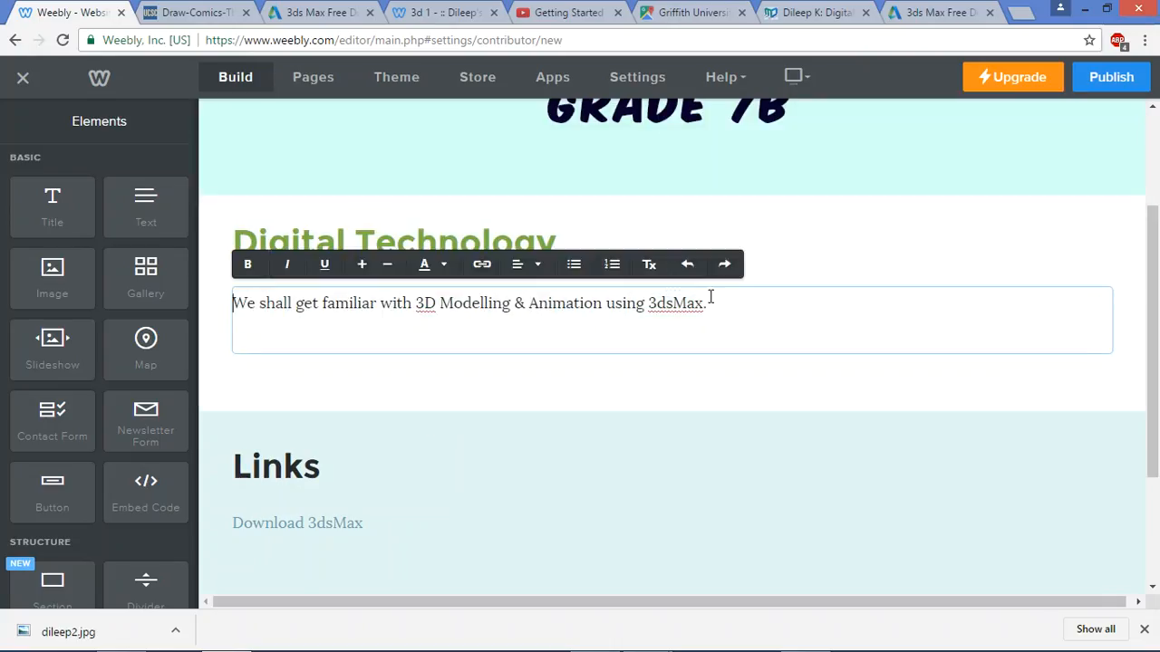
key(Home)
key(Return)
key(Return)
key(BackSpace)
key(BackSpace)
key(ctrl+v)
scroll(435, 404, down, 1)
Format the Model through 3D Artbook download lines as a bulleted list
drag(391, 467, 224, 261)
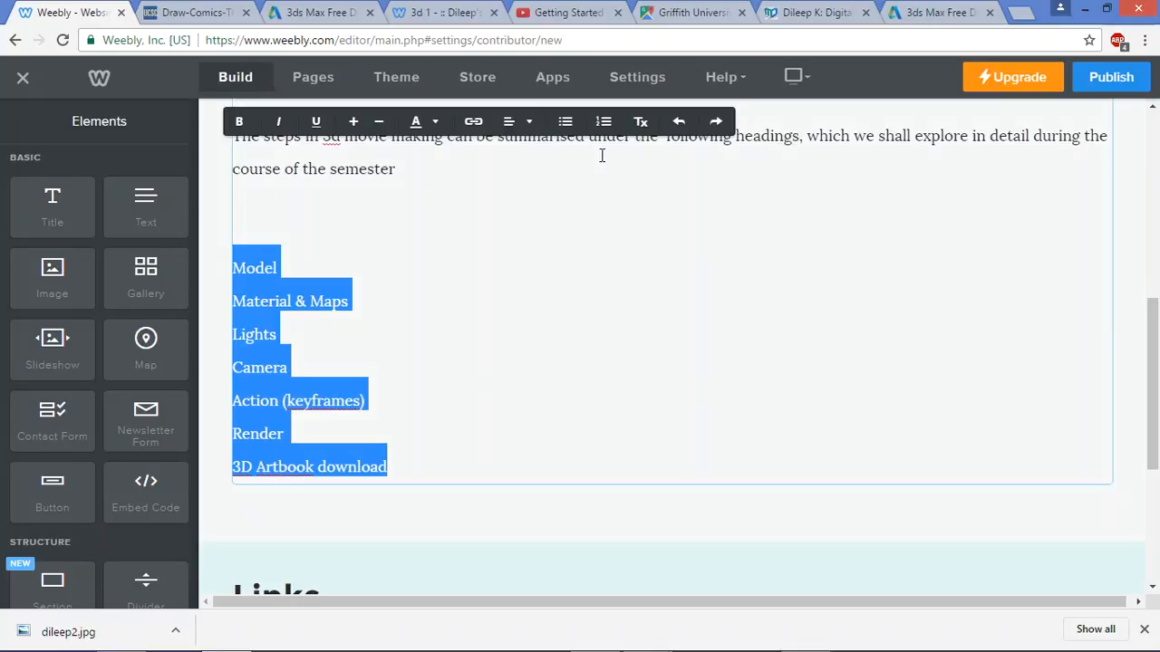
click(565, 121)
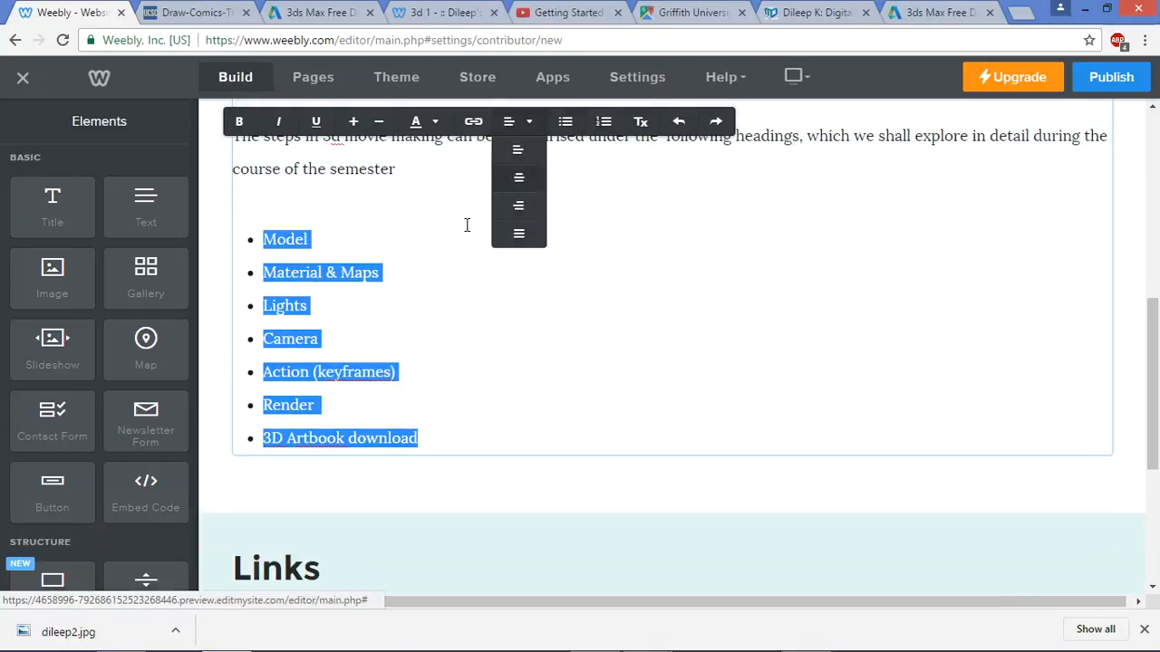
click(467, 225)
scroll(464, 228, up, 3)
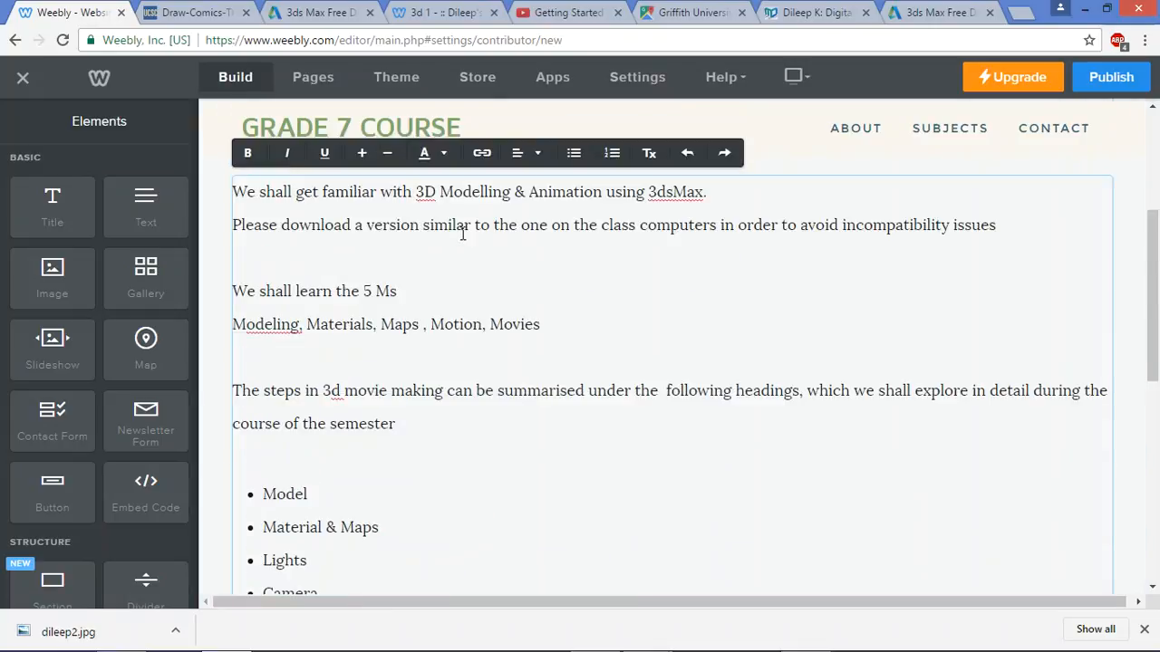
Join the Modeling line onto the 5 Ms line with a dash and remove the blank line above The steps
click(422, 290)
text(-)
key(Delete)
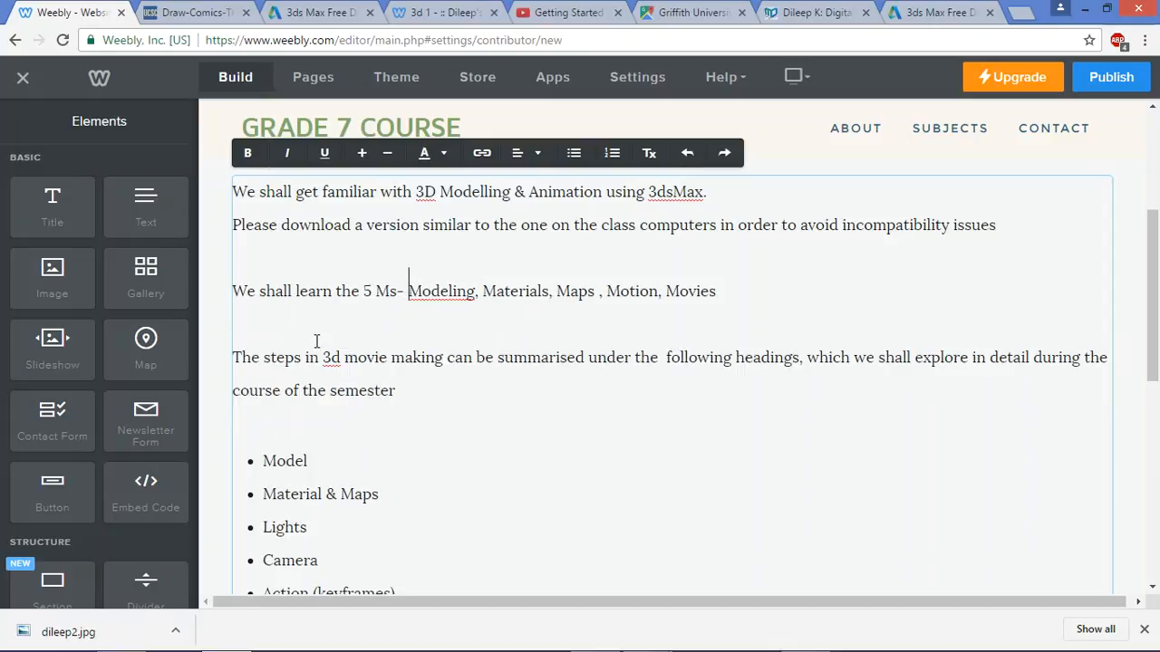
click(234, 356)
key(BackSpace)
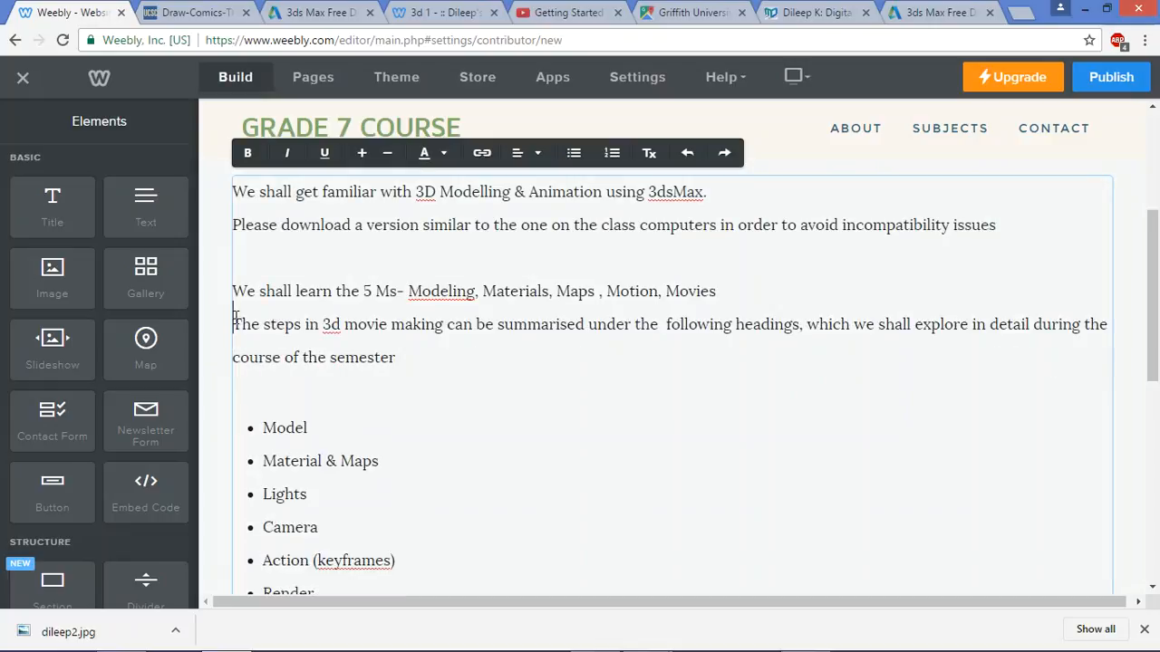
scroll(331, 386, down, 4)
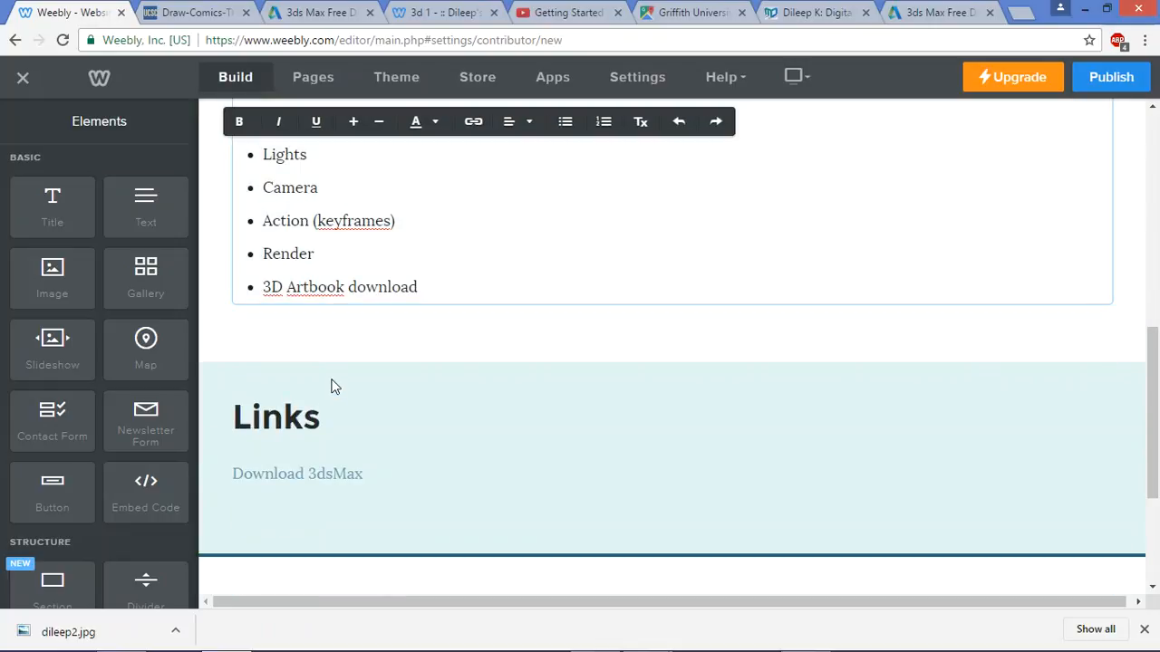
key(alt+Tab)
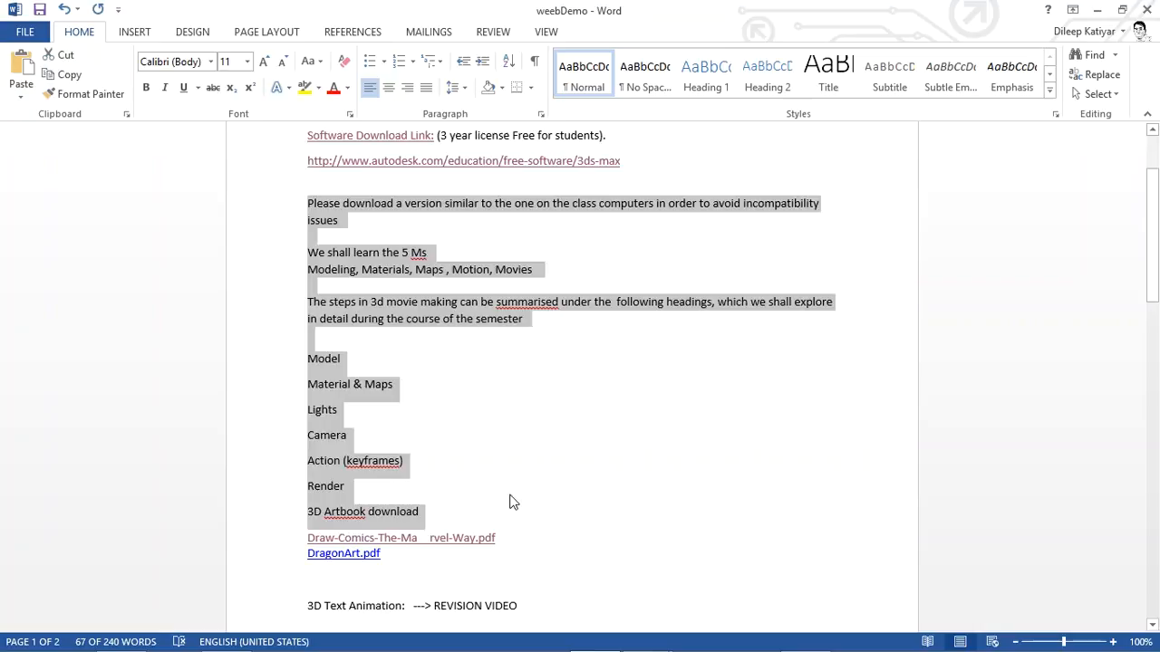
Select the book file lines in Word, then restore the accidentally deleted Download 3dsMax text
click(510, 500)
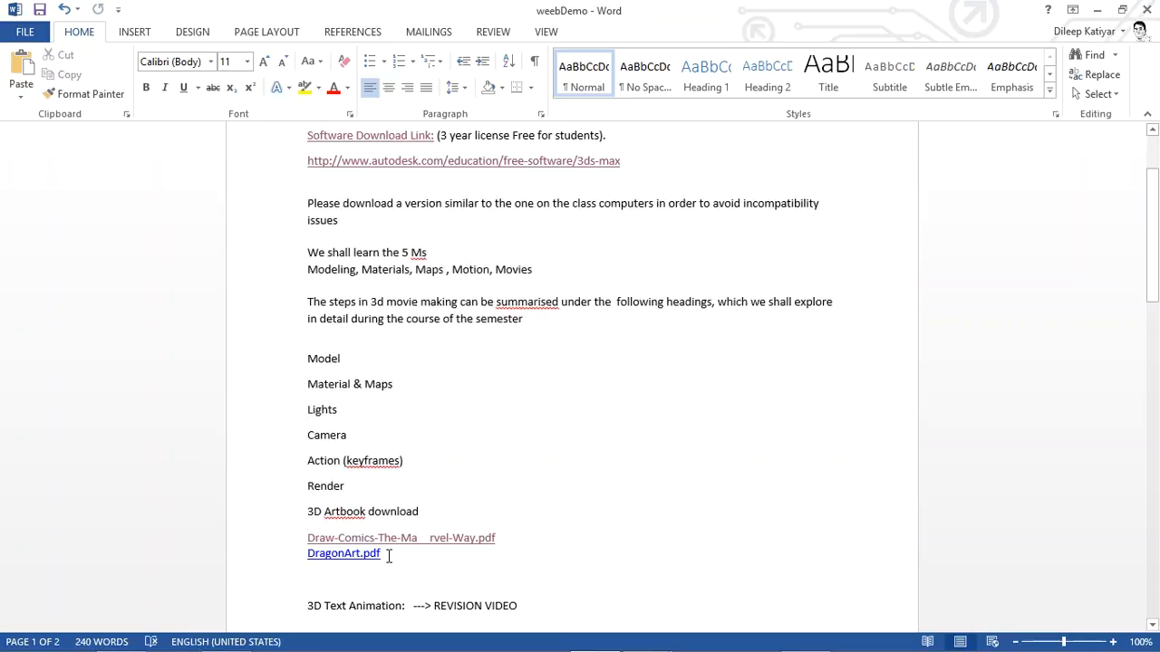
triple_click(347, 549)
key(alt+Tab)
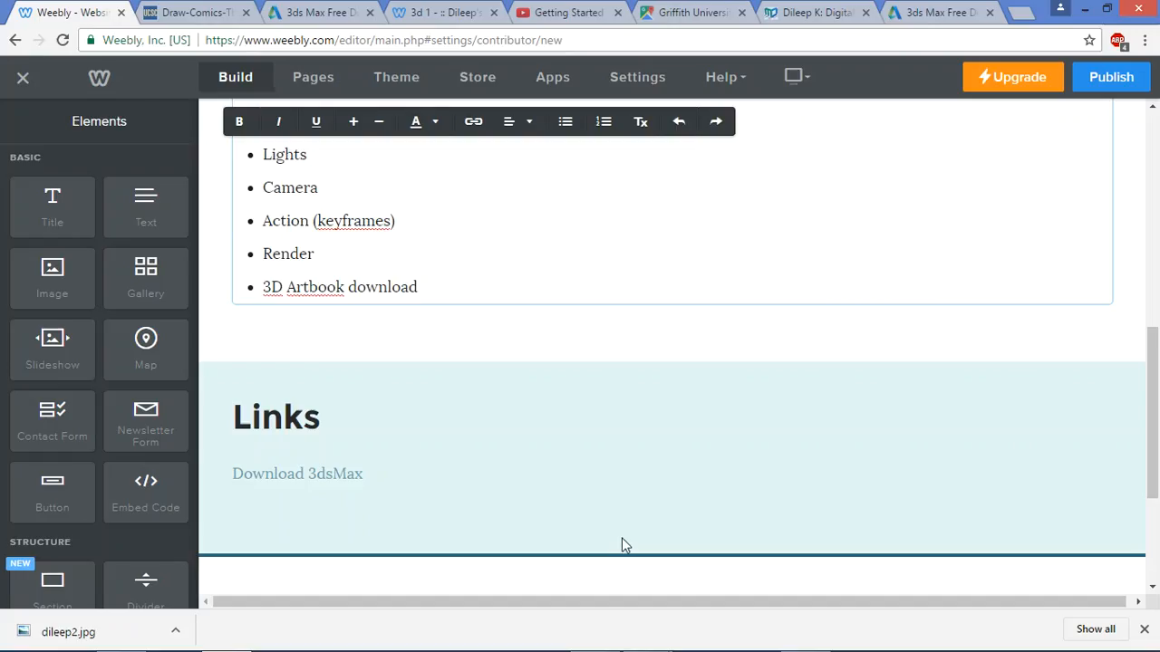
scroll(429, 378, up, 2)
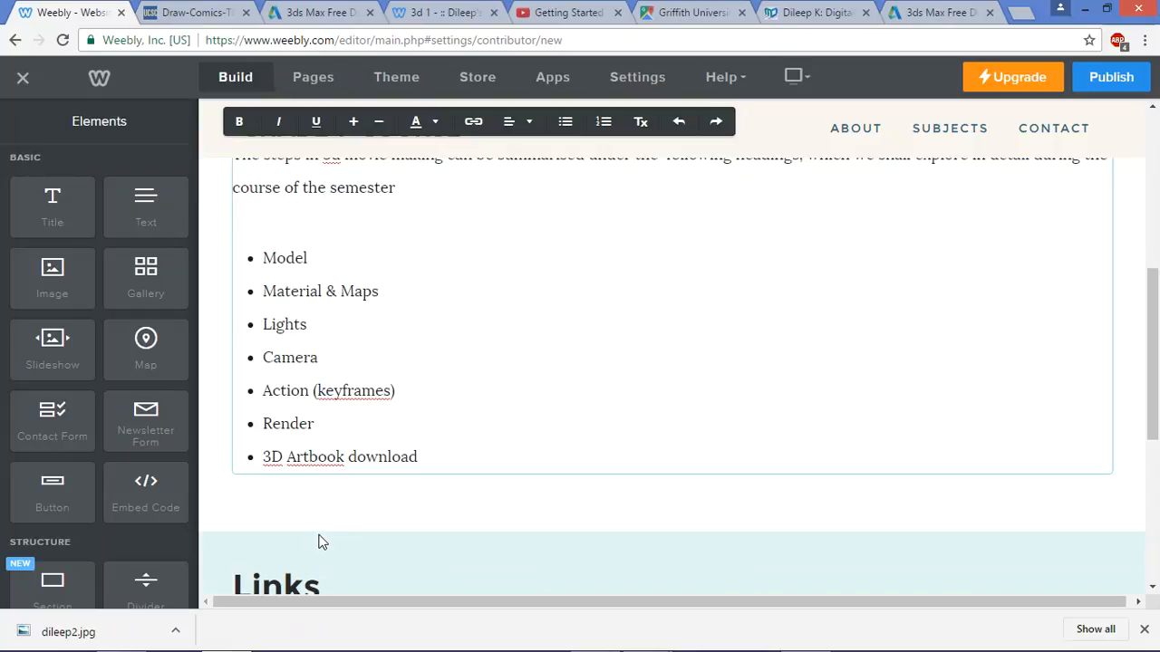
scroll(324, 534, down, 1)
click(377, 562)
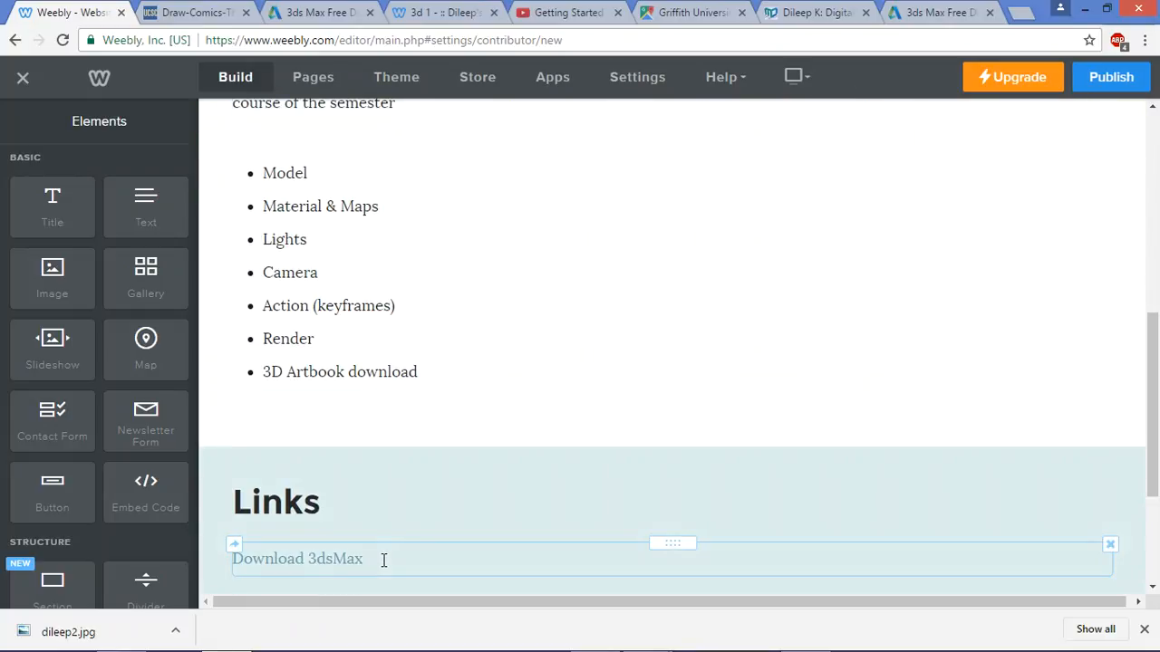
triple_click(290, 547)
click(376, 558)
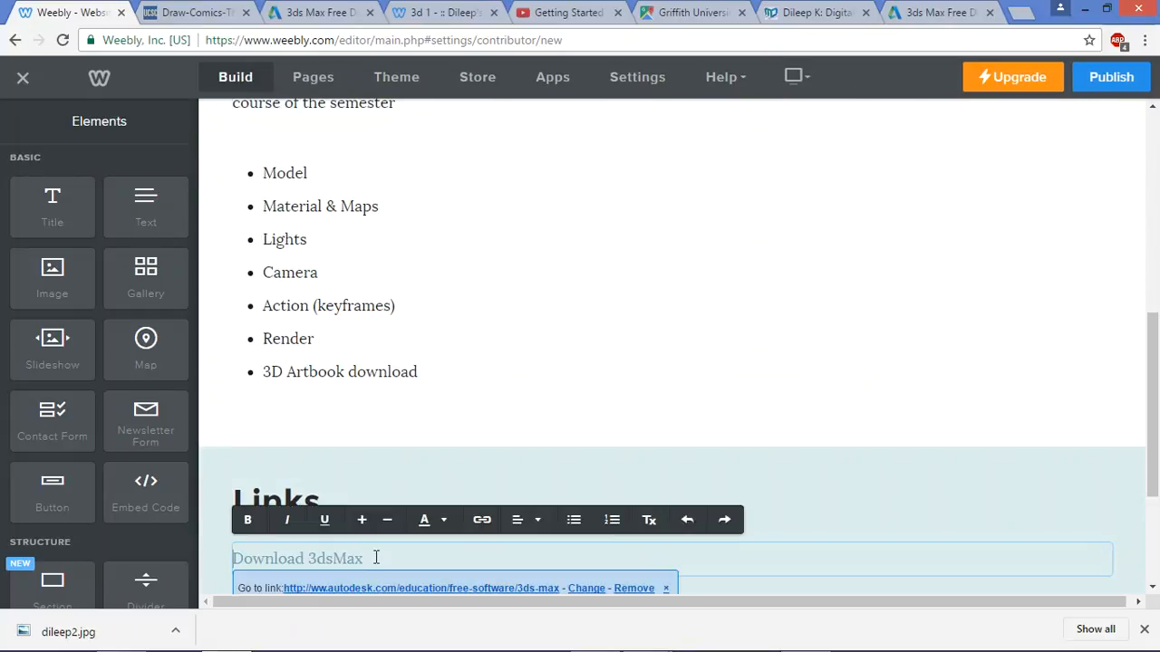
key(BackSpace)
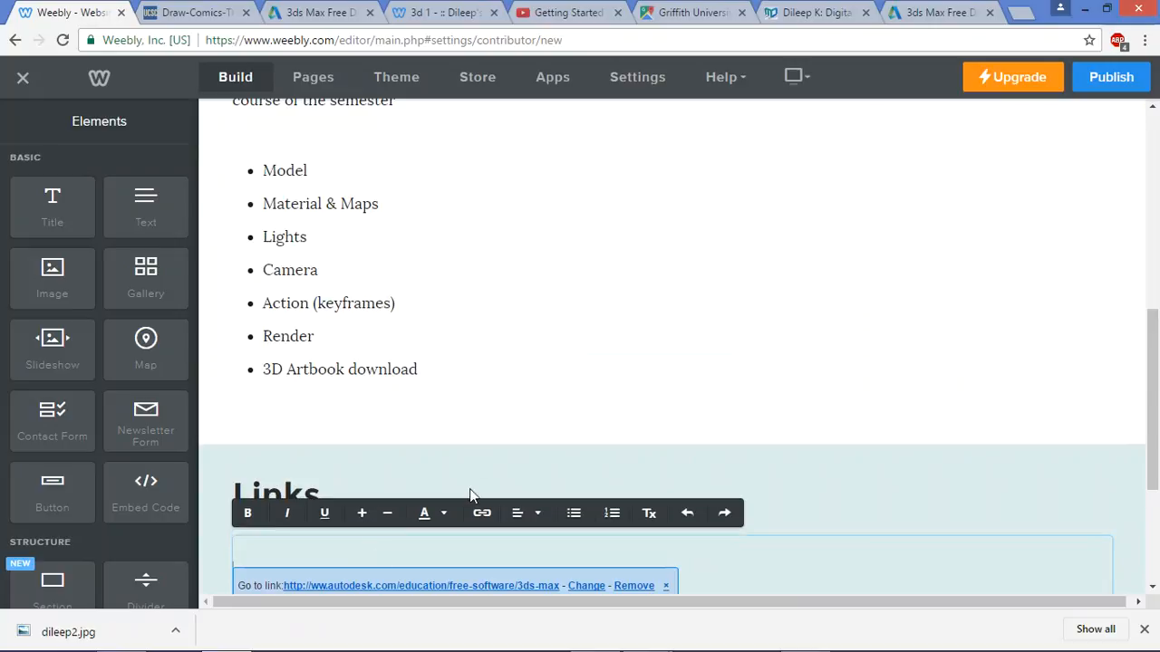
scroll(379, 564, down, 3)
key(ctrl+z)
Add a SOFTWARE label above Download 3dsMax and a BOOKS heading below it
triple_click(295, 337)
click(277, 308)
text(SOFTWARE)
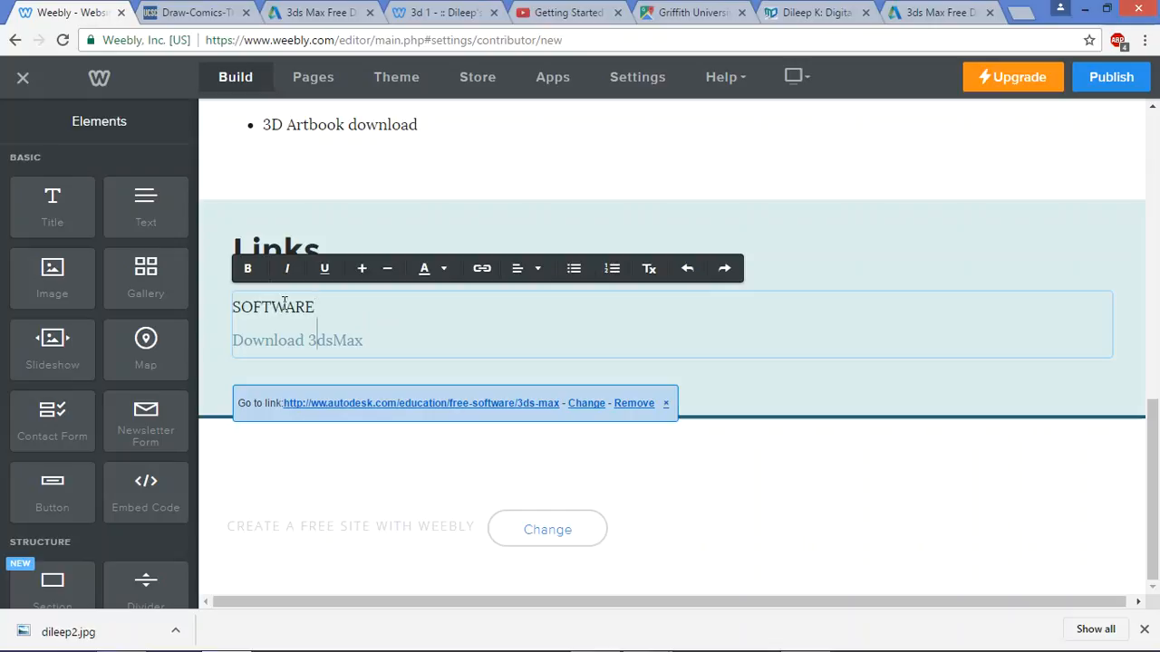
key(End)
key(Return)
key(Return)
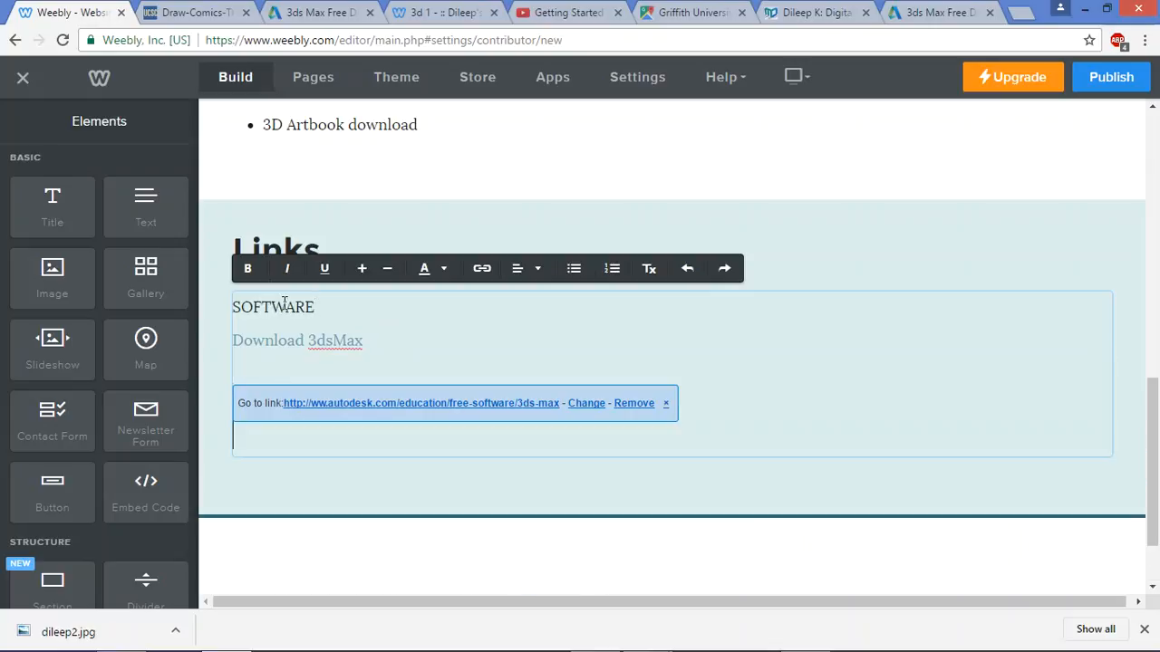
key(alt+Tab)
key(alt+Tab)
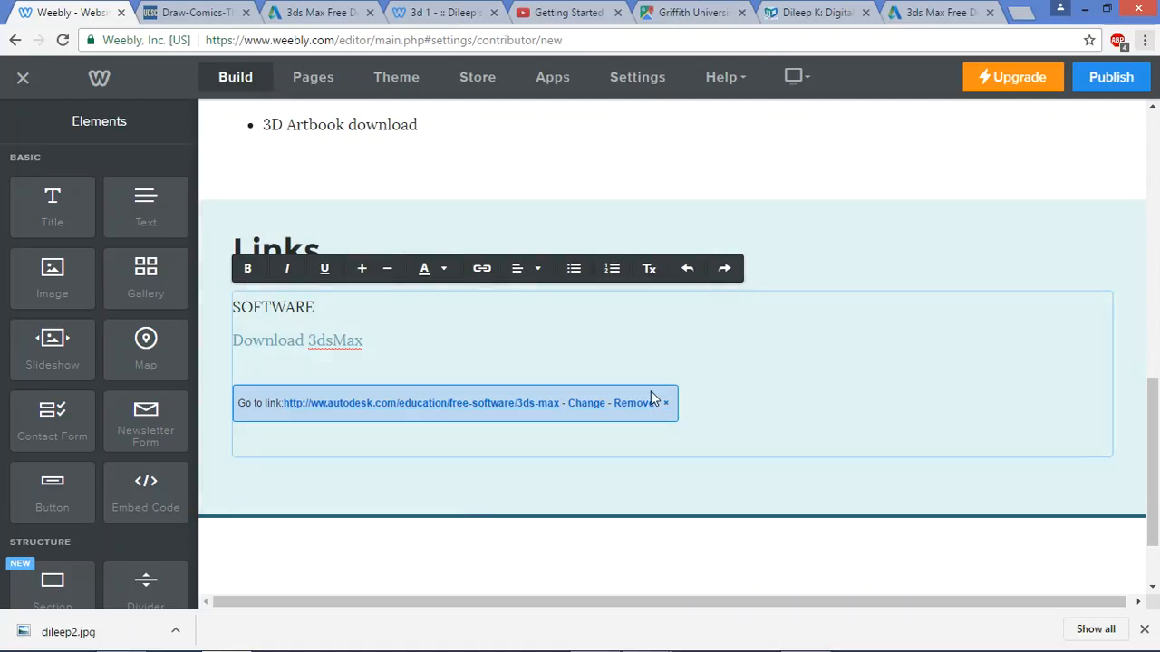
text(BOOKS)
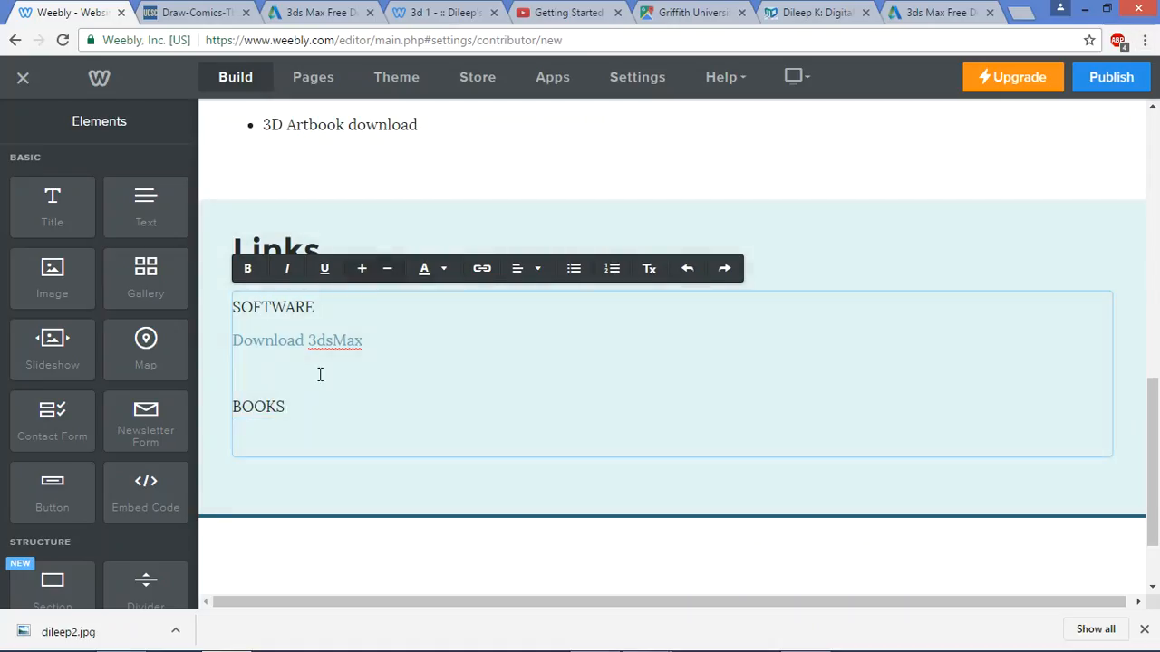
key(Return)
Type 'Draw Marvel Cominc Way' below BOOKS and insert 'the' before Marvel
text(Draw )
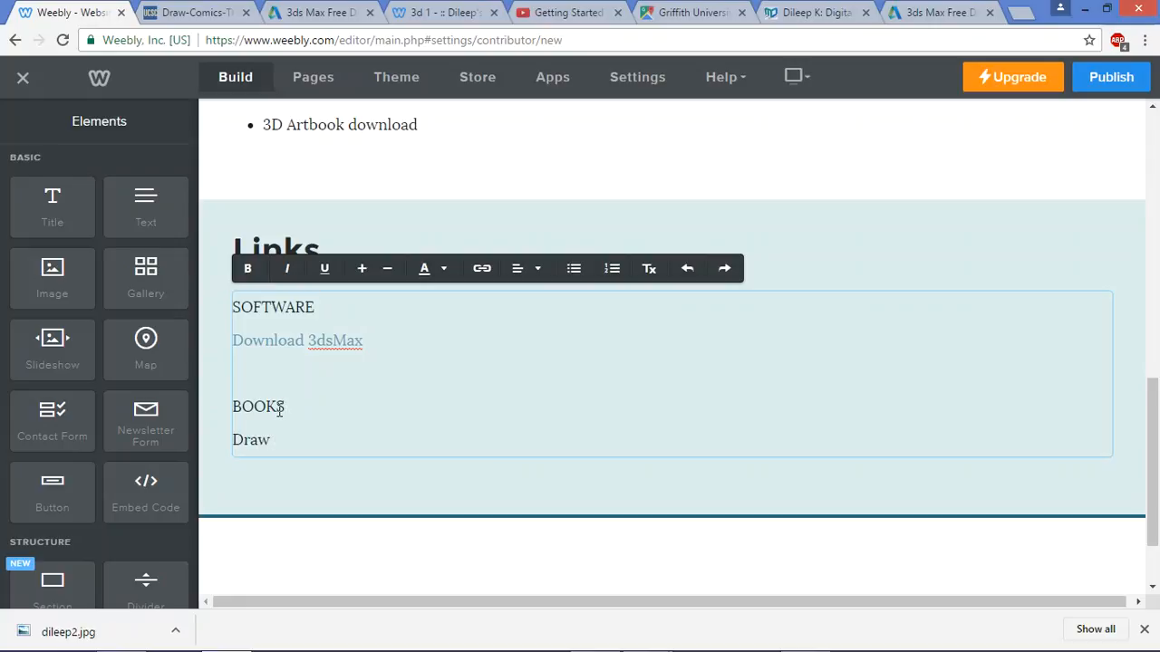
text(Marvel Com)
text(in)
text(c Way)
key(alt+Tab)
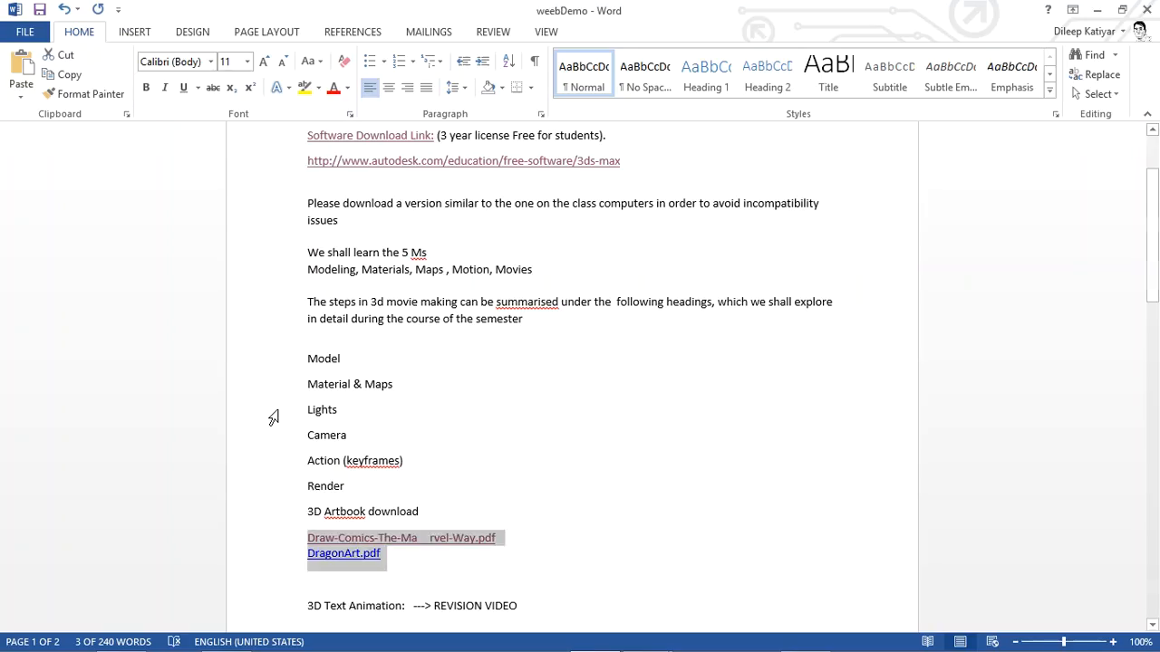
key(alt+Tab)
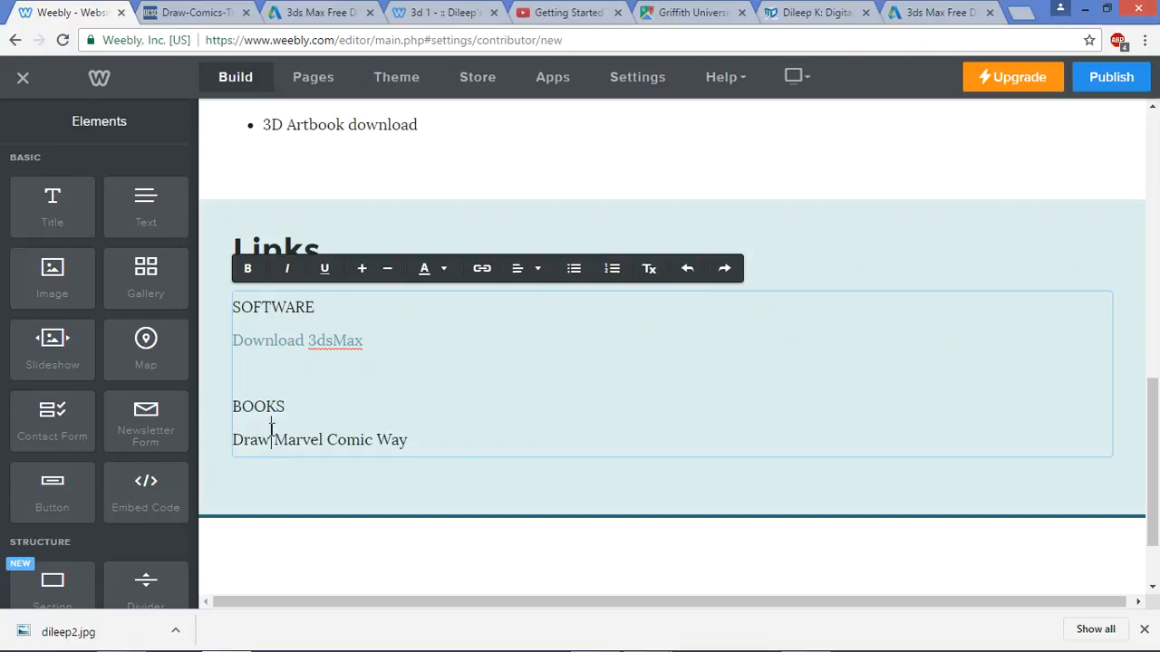
click(273, 430)
text(the)
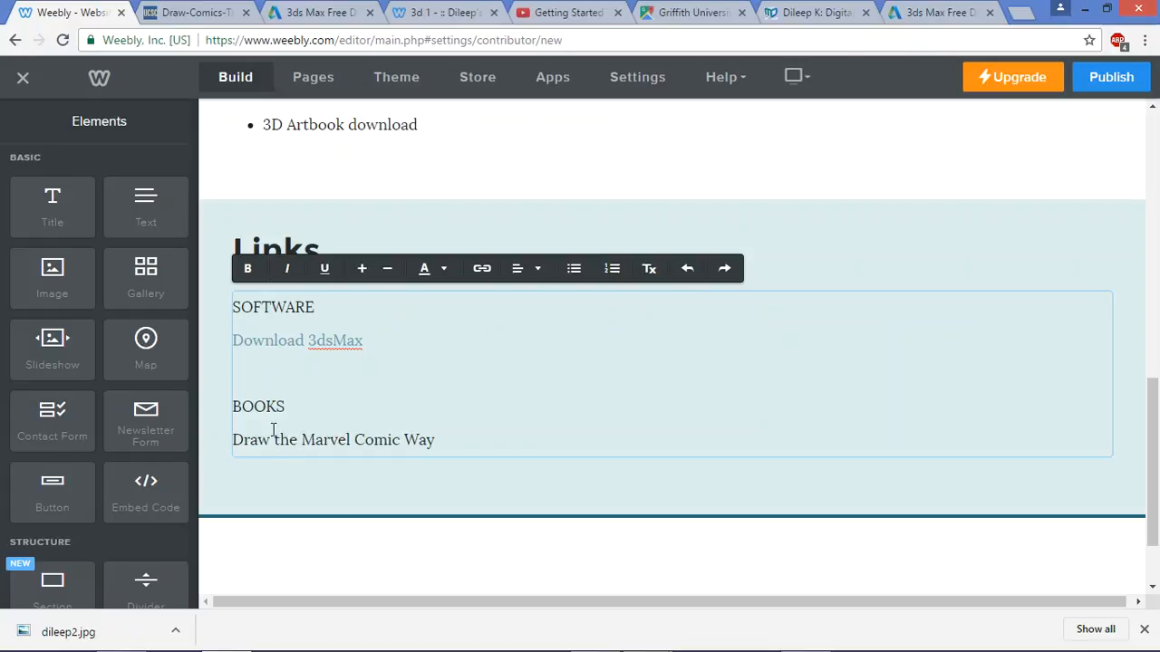
Correct the book line so it reads 'Draw Comics - The Marvel Way'
key(alt+Tab)
key(alt+Tab)
double_click(379, 438)
key(BackSpace)
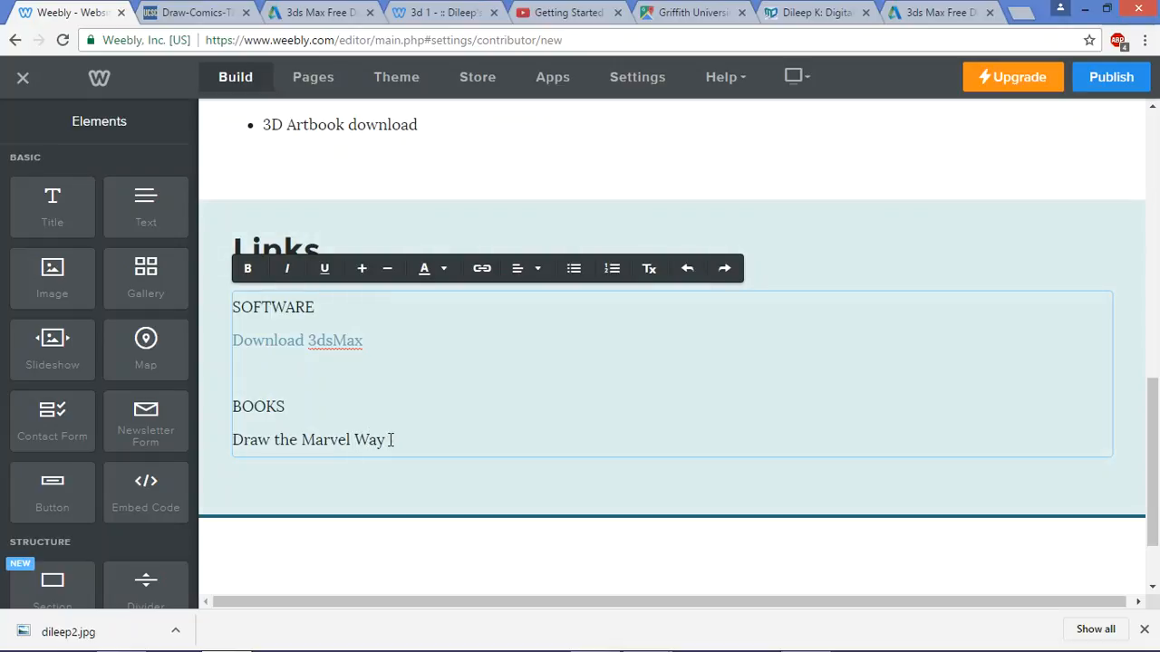
drag(387, 440, 338, 443)
key(alt+Tab)
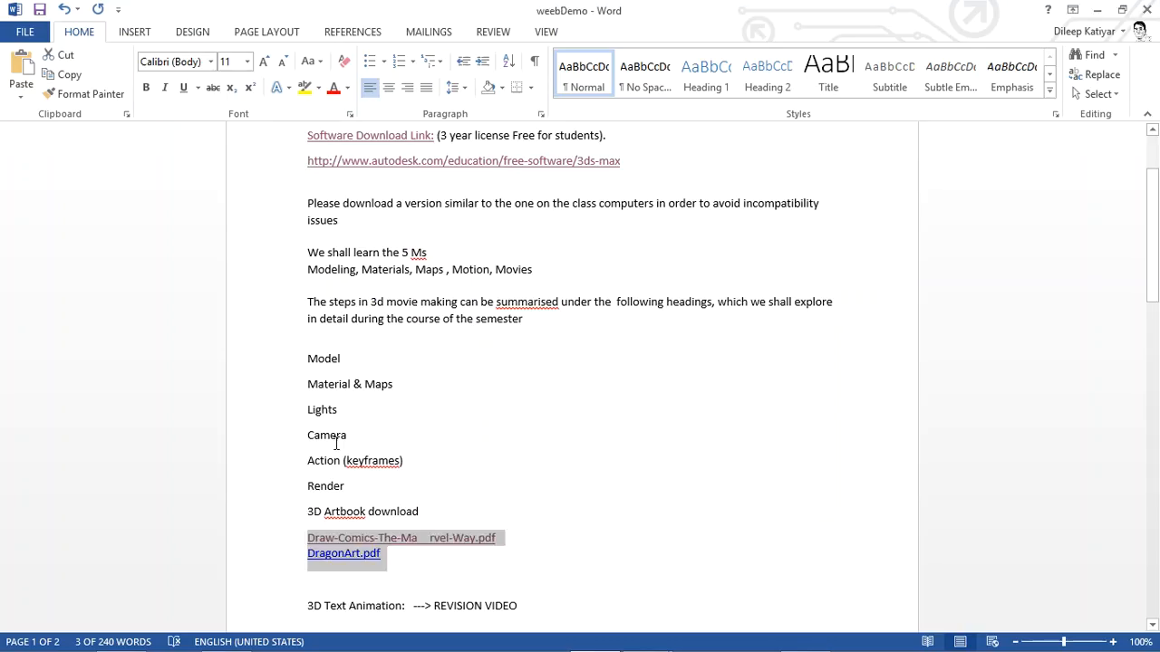
key(alt+Tab)
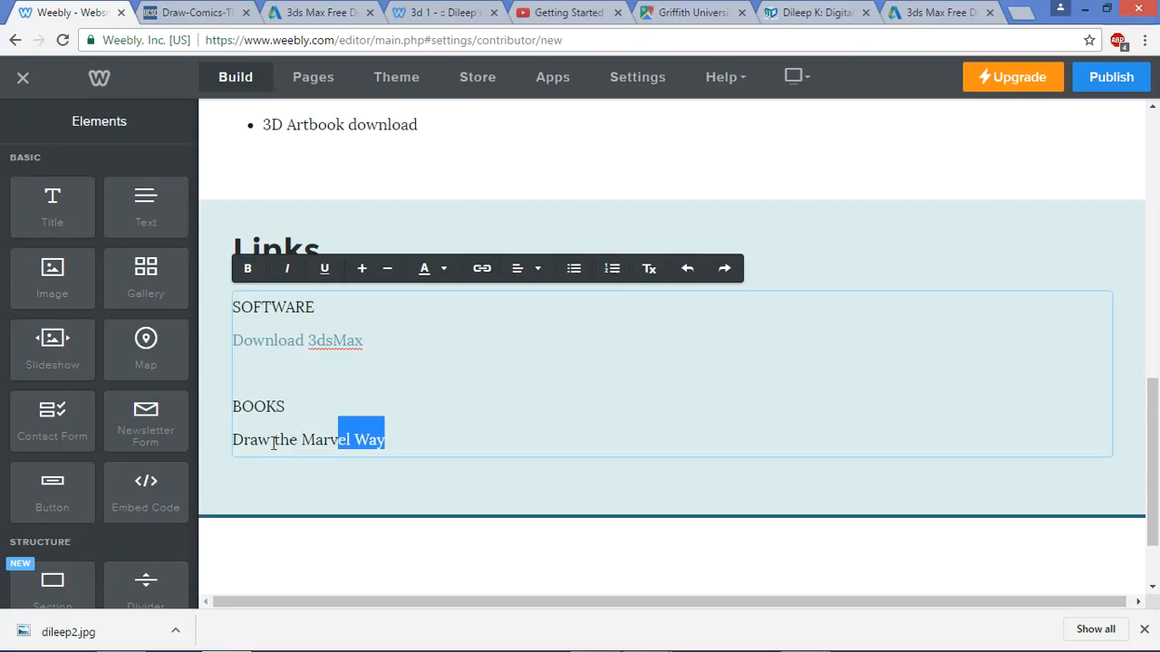
click(272, 444)
text(Co)
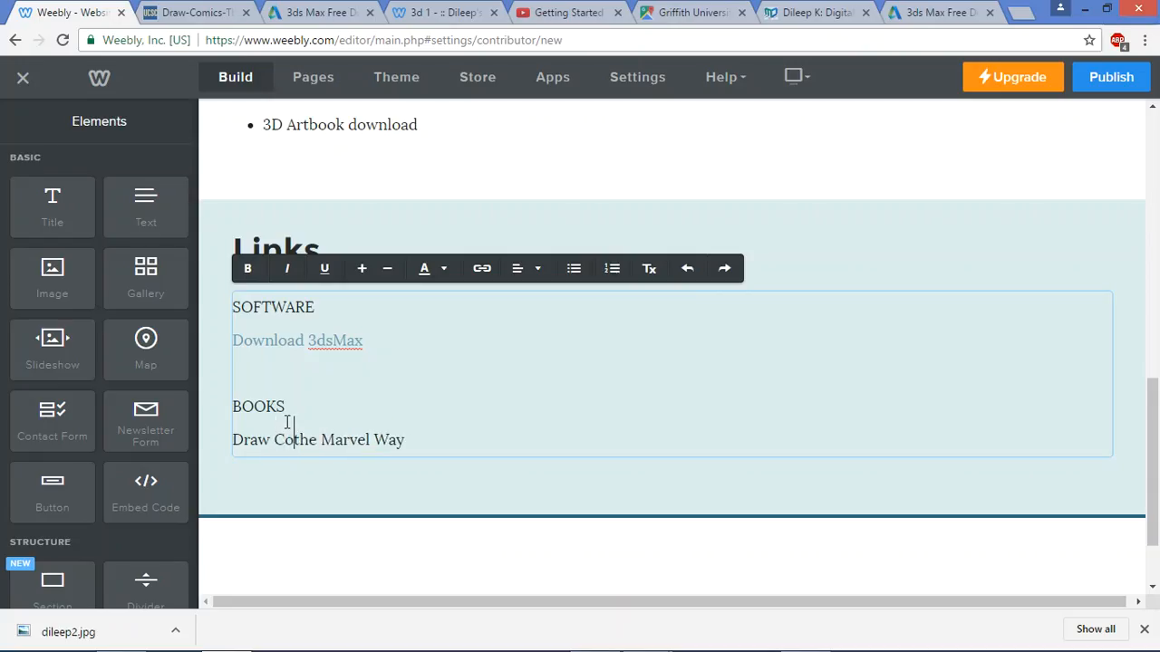
text(mincs)
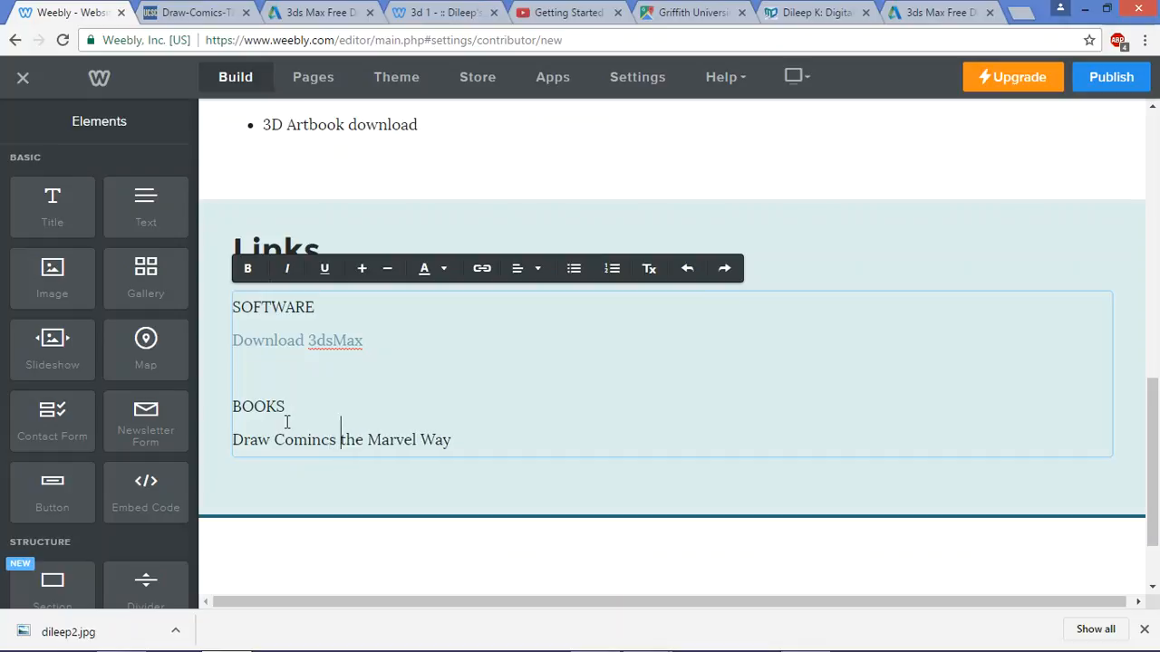
key(BackSpace)
key(BackSpace)
key(BackSpace)
text(ics )
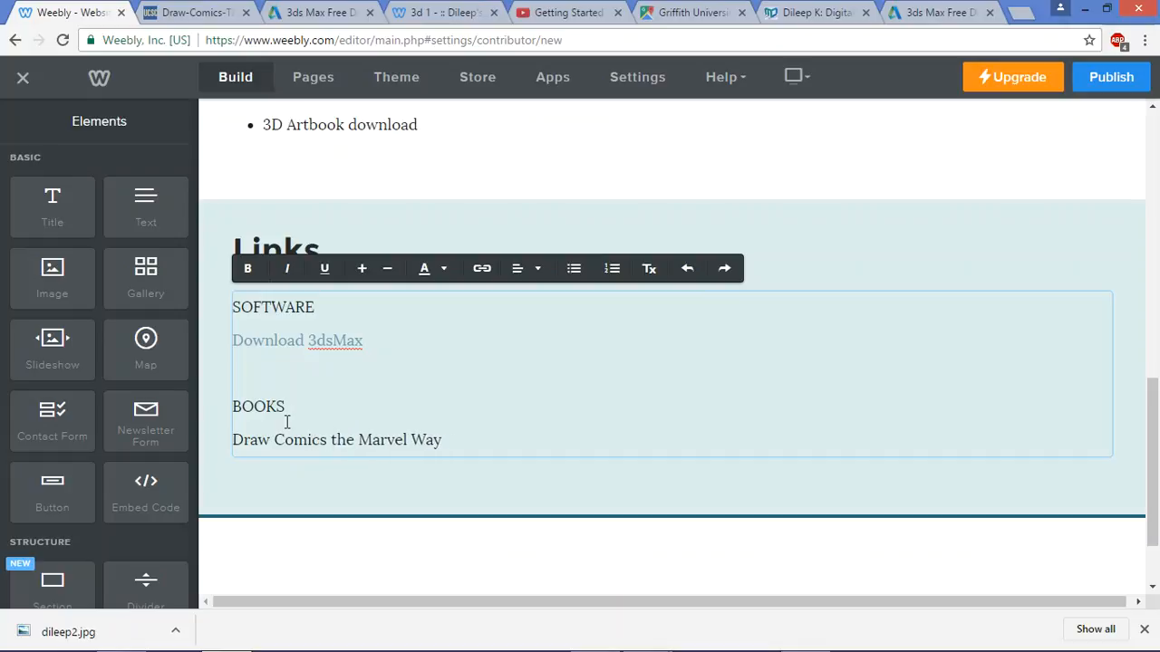
text(- T)
key(BackSpace)
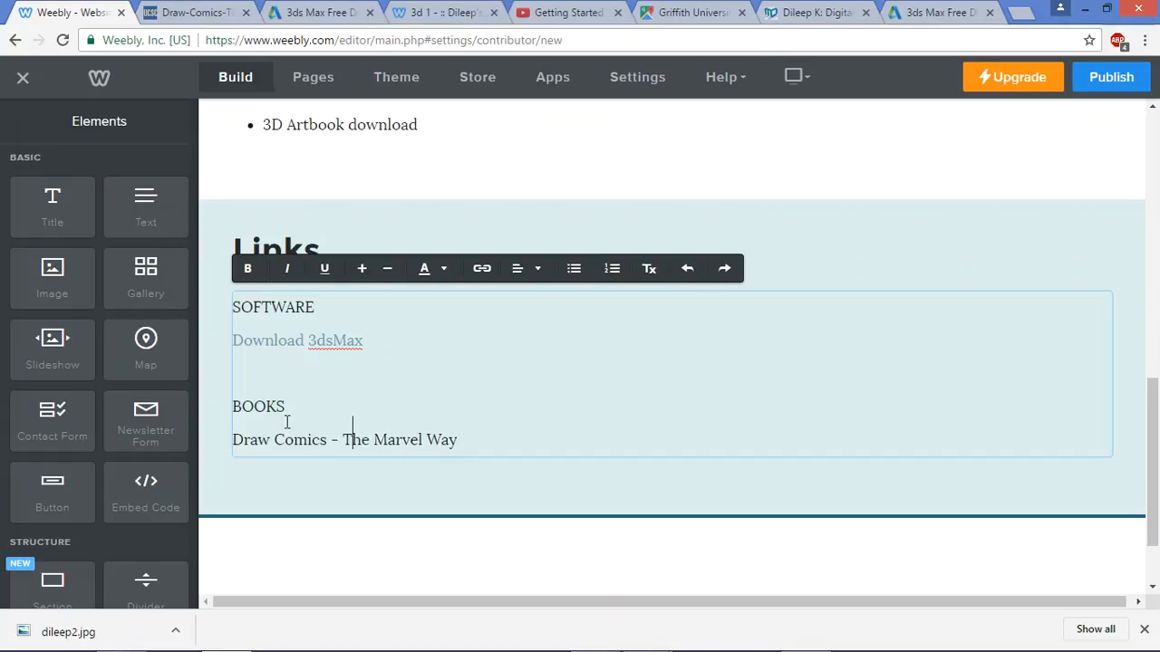
Select the whole 'Draw Comics - The Marvel Way' line and bring up the comic PDF
key(alt+Tab)
key(alt+Tab)
click(475, 440)
key(Return)
key(alt+Tab)
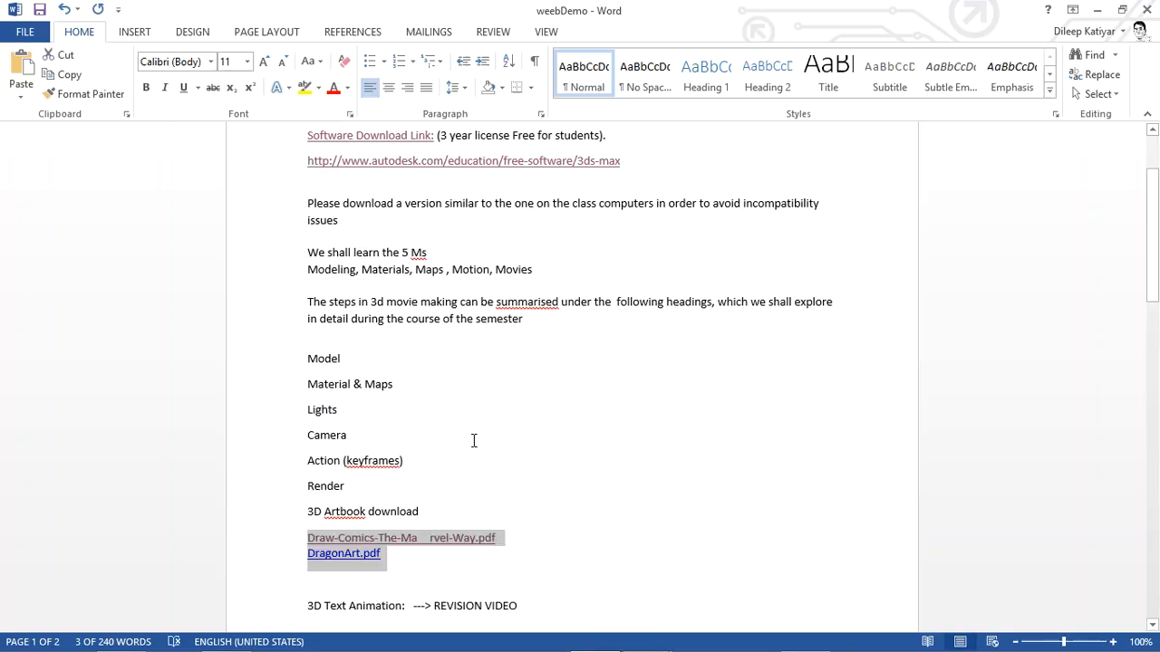
key(alt+Tab)
drag(457, 441, 207, 439)
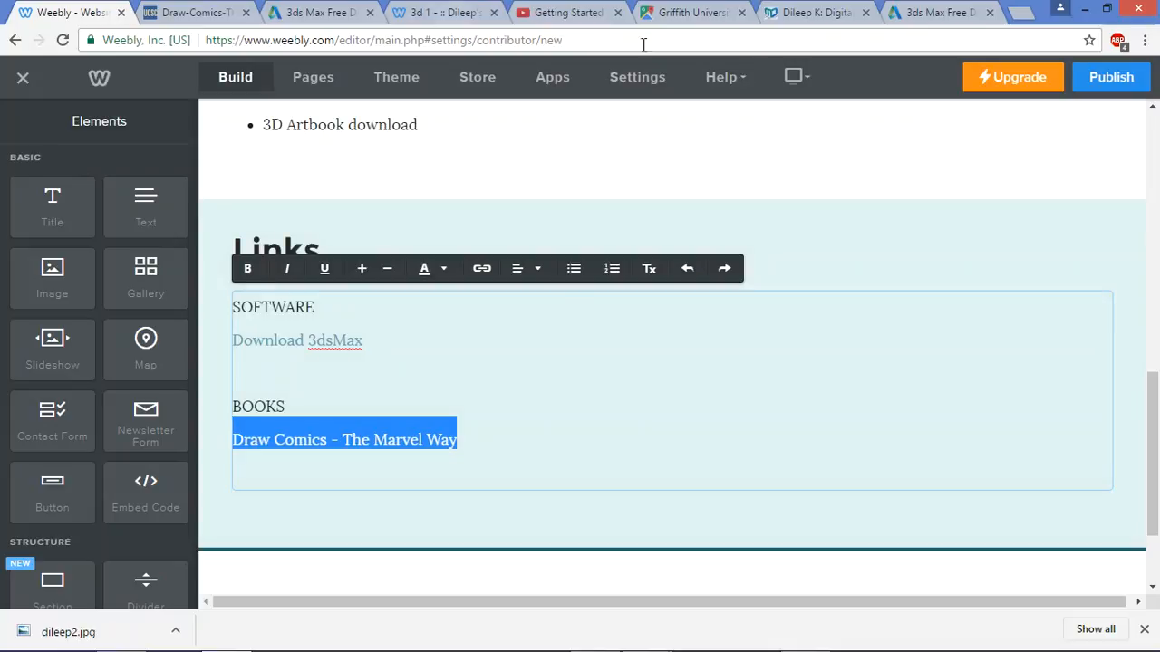
click(216, 12)
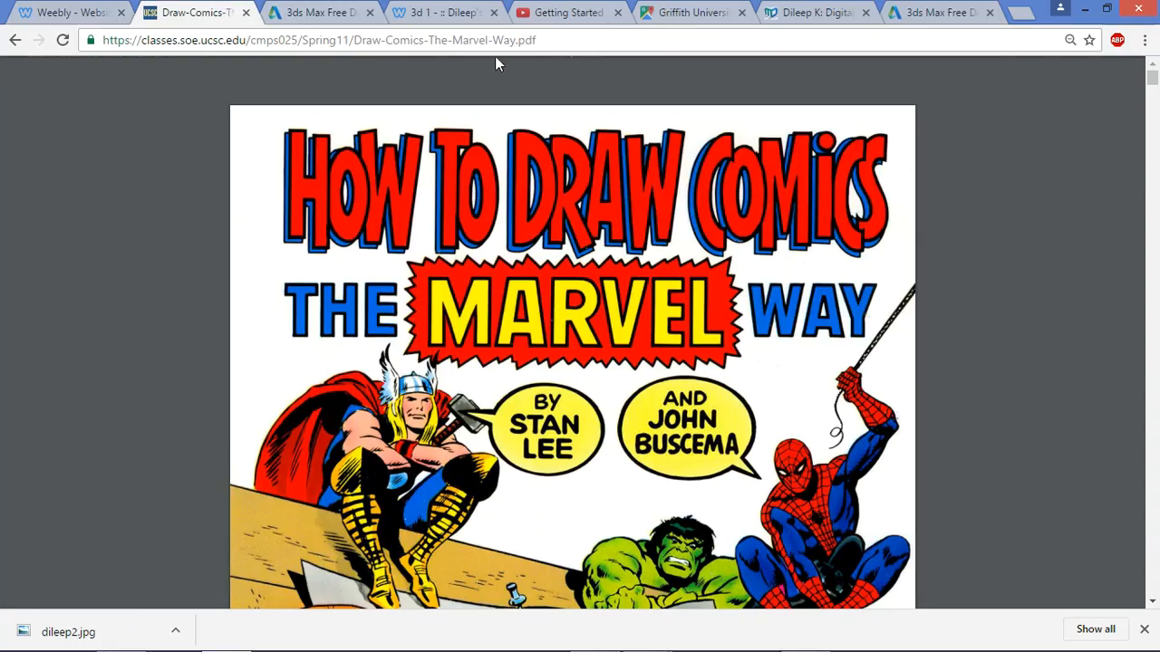
Copy the Draw Comics PDF's web address and return to the Weebly editor
click(203, 40)
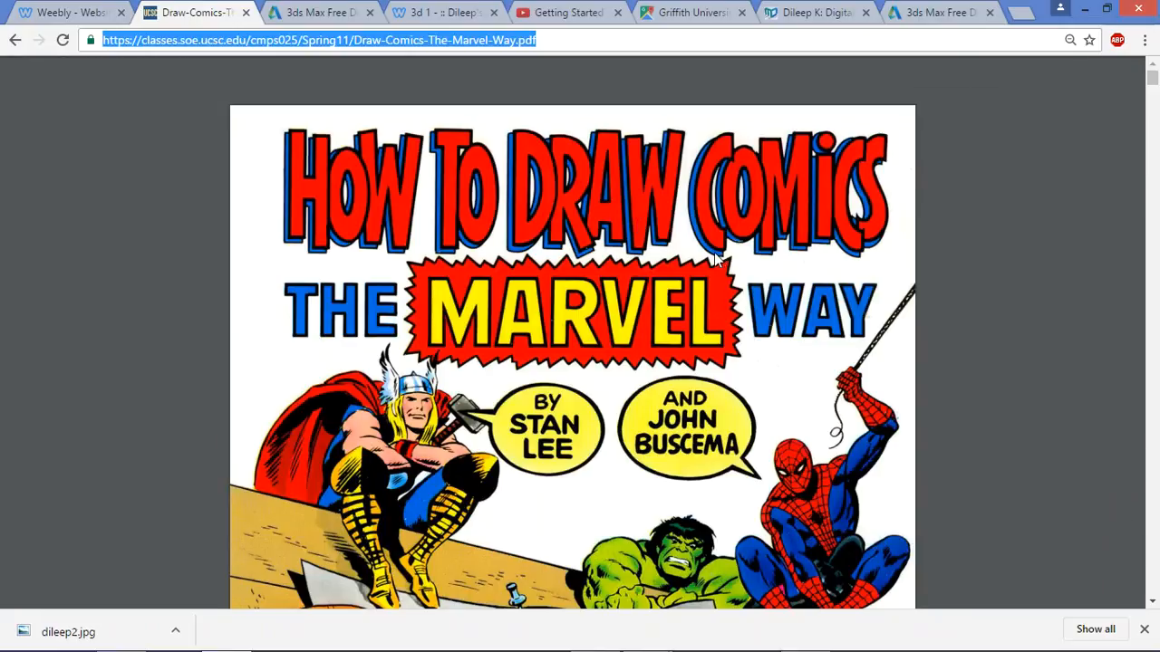
scroll(714, 252, down, 4)
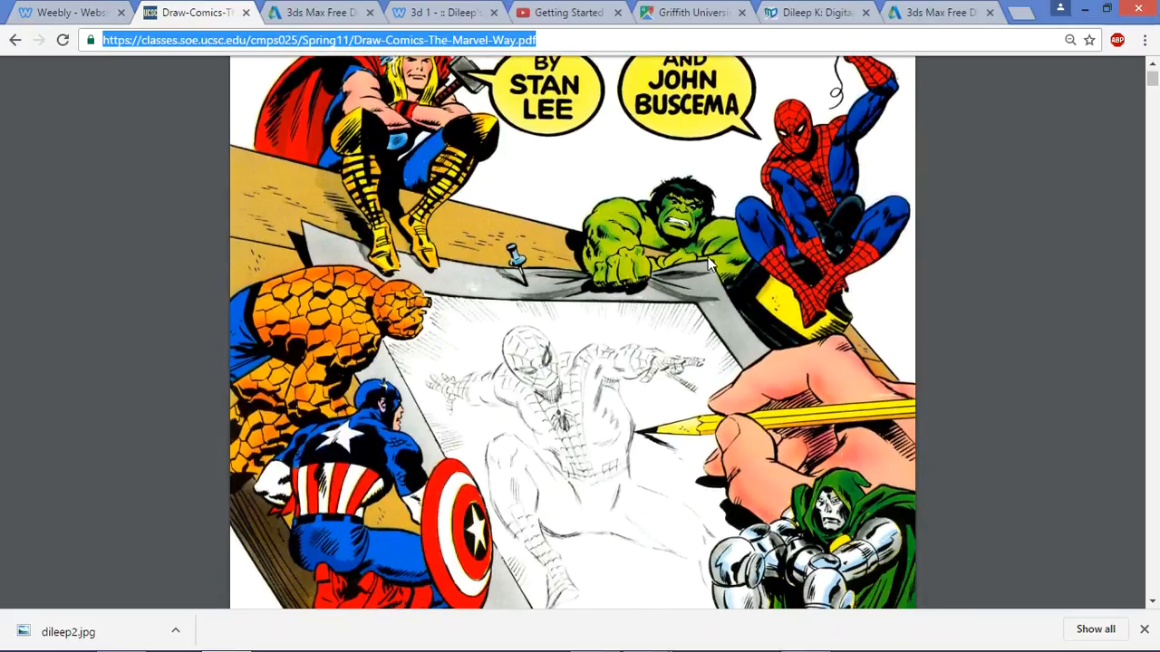
scroll(714, 264, up, 4)
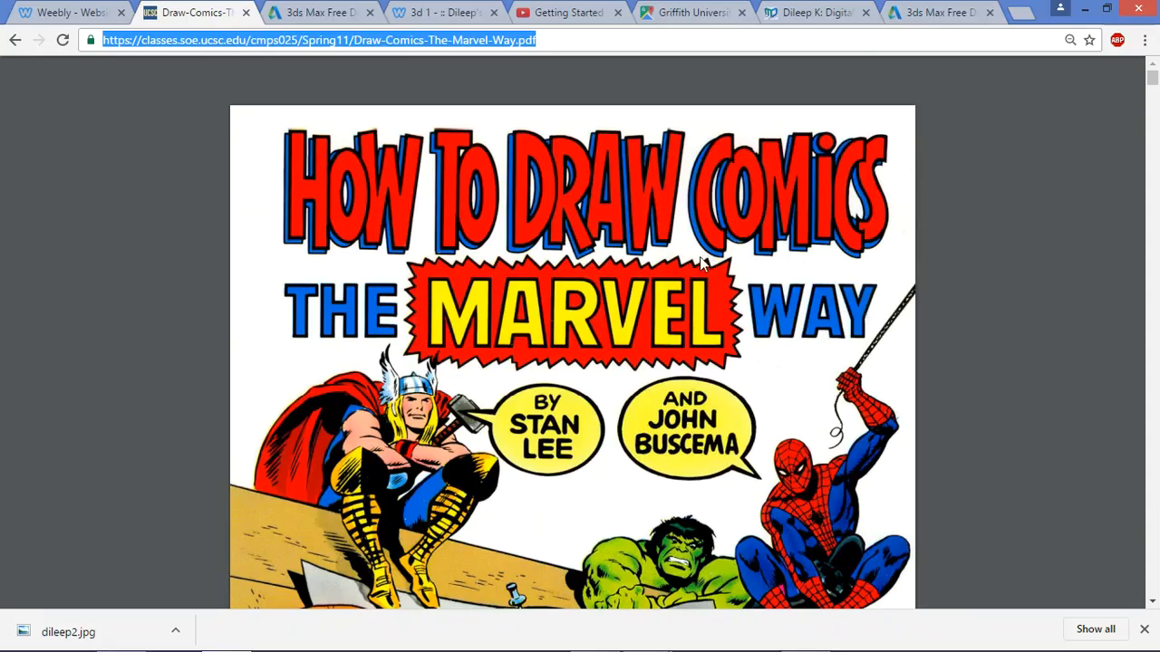
click(102, 12)
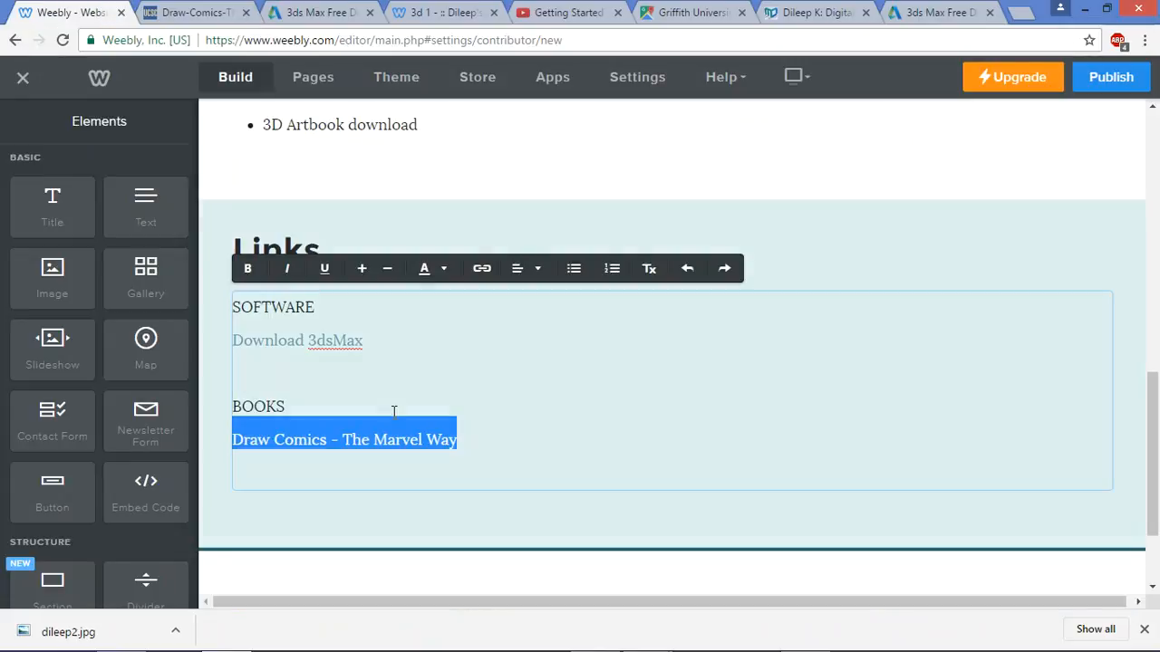
Link 'Draw Comics - The Marvel Way' to the pasted PDF URL and drop a Title element beside Links
click(482, 269)
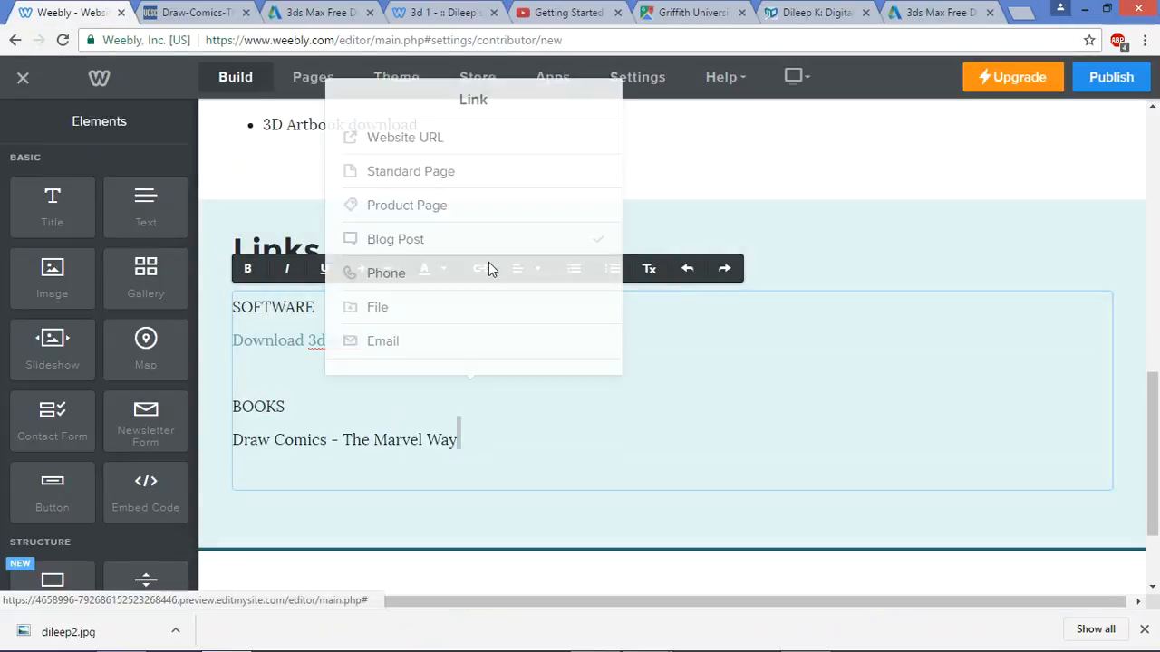
click(474, 136)
key(ctrl+v)
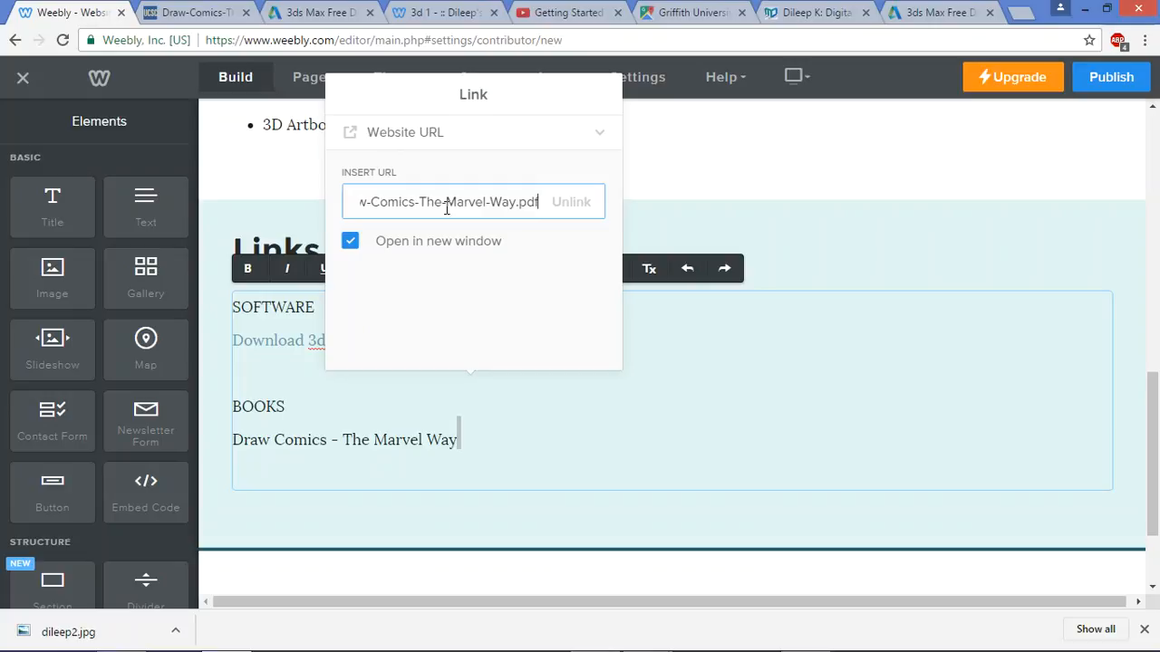
click(684, 430)
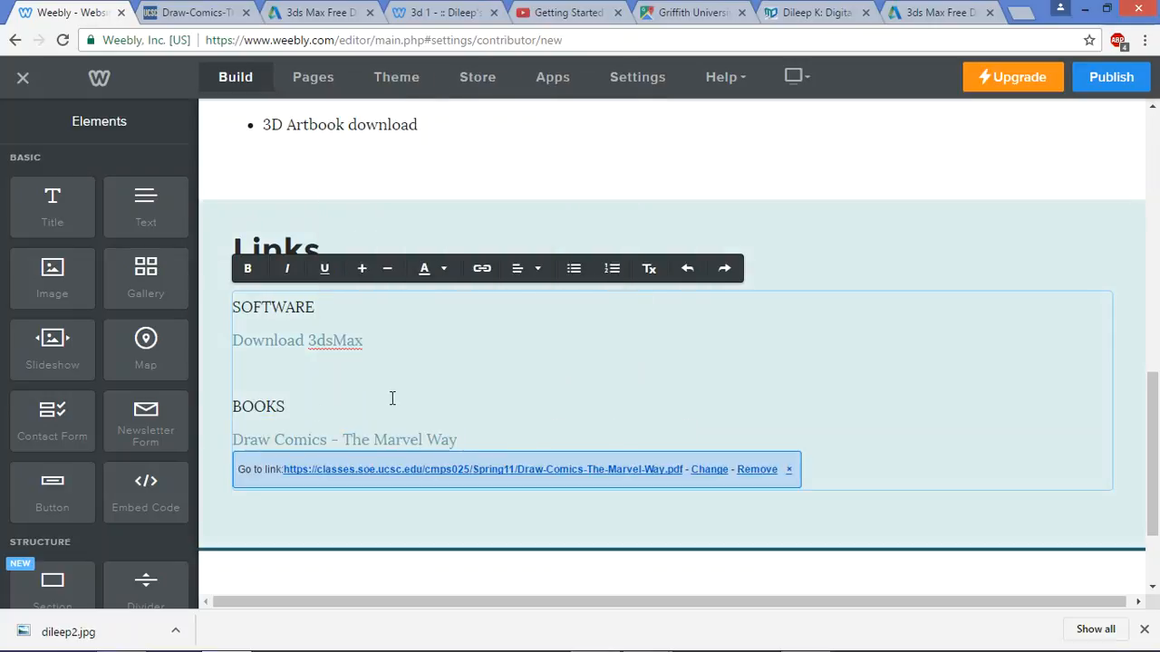
scroll(392, 398, up, 2)
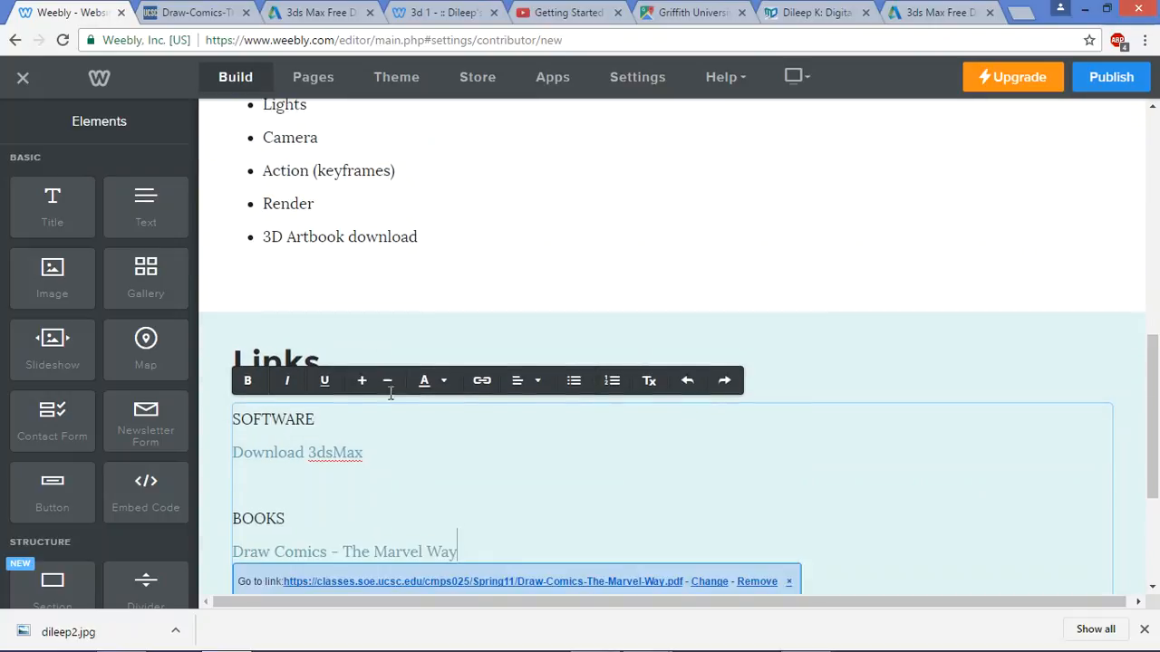
drag(52, 197, 1097, 336)
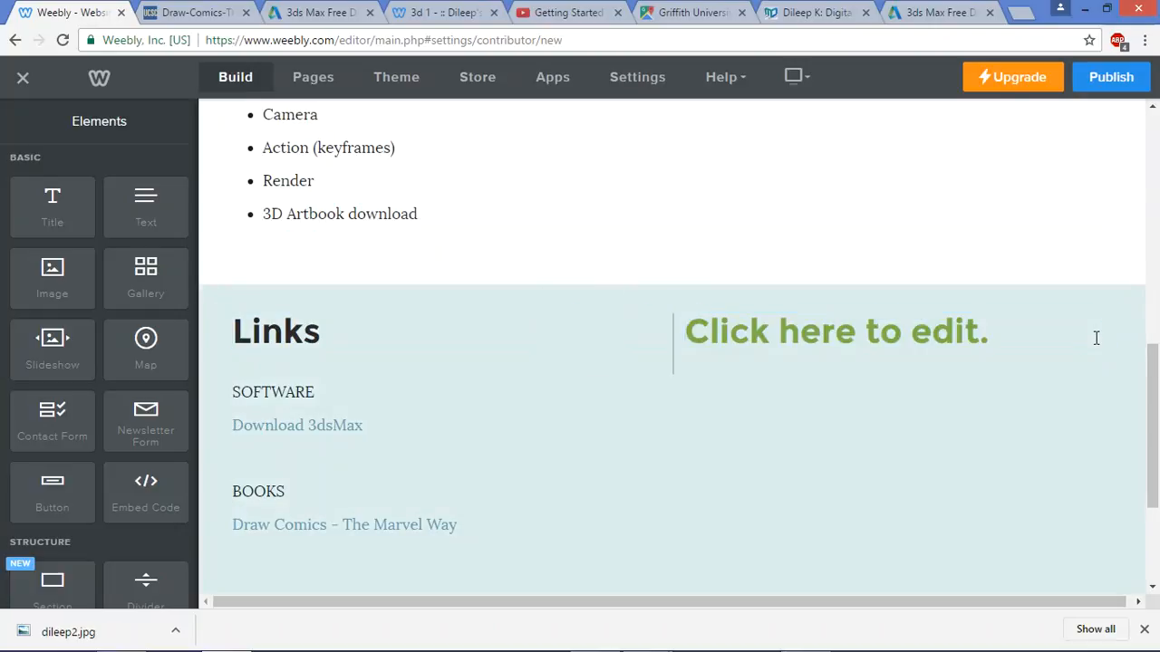
Title the right-hand column 'Downloads' and add a text block beneath it
click(1000, 345)
text(Downloads)
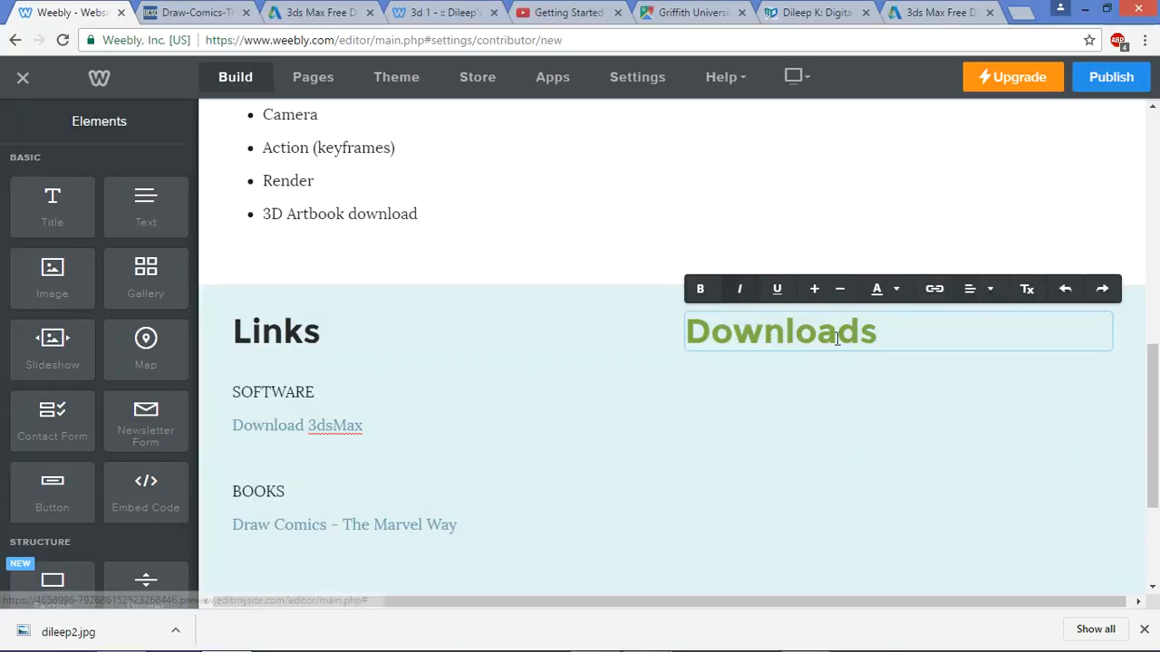
drag(888, 336, 674, 315)
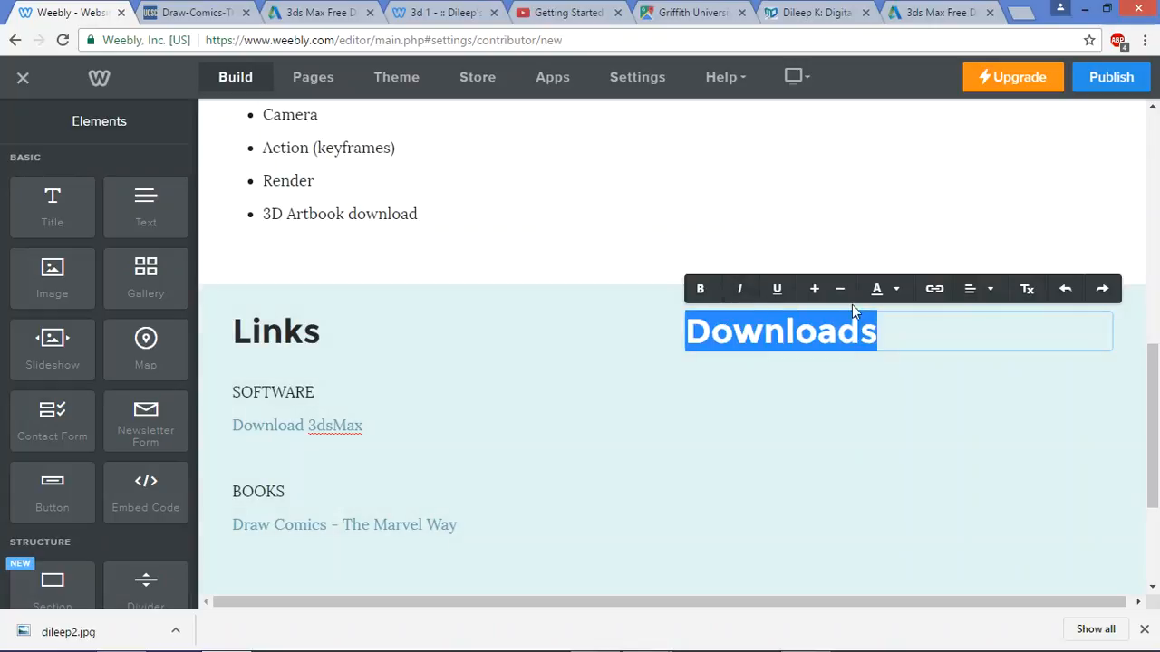
click(879, 288)
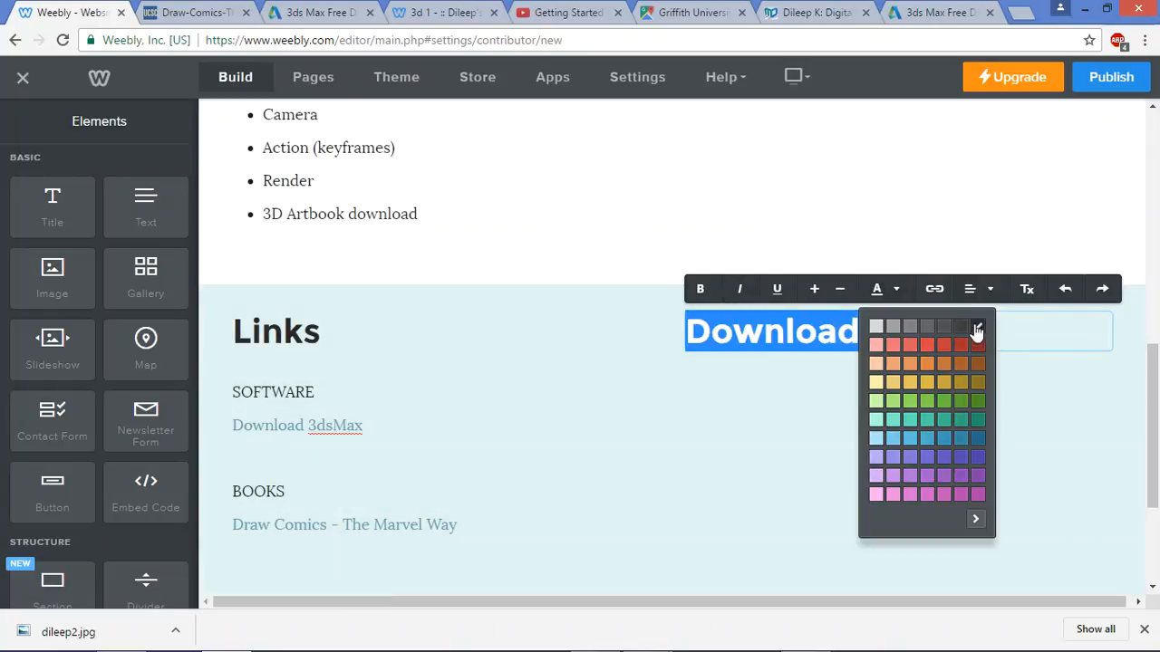
click(807, 352)
drag(145, 209, 878, 356)
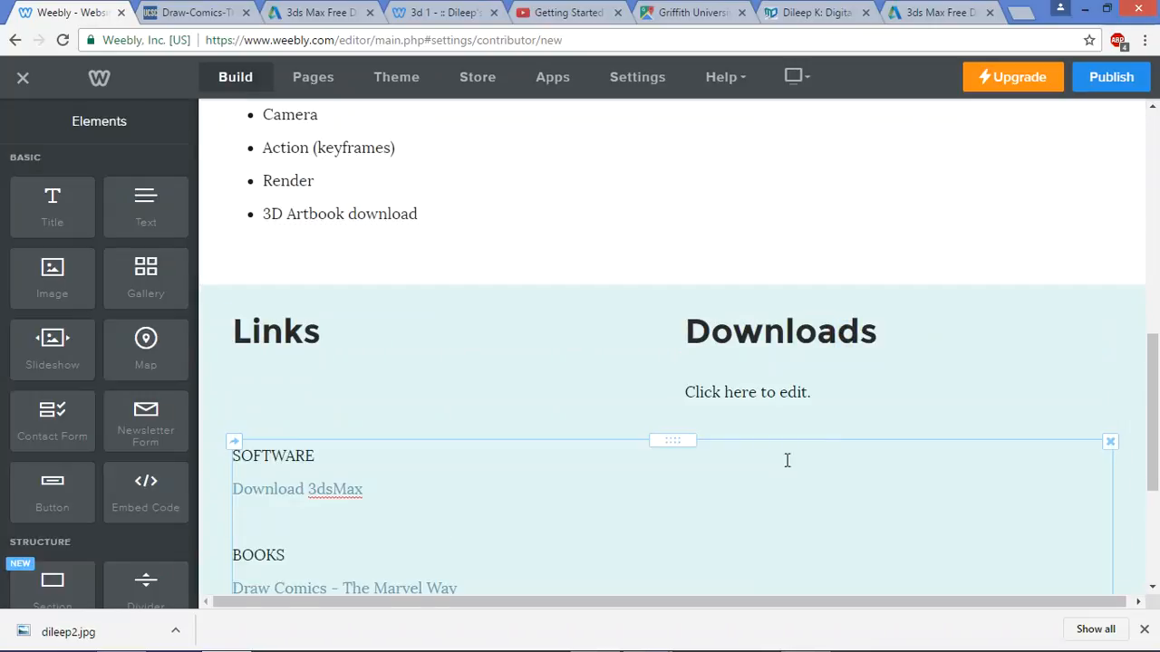
click(797, 395)
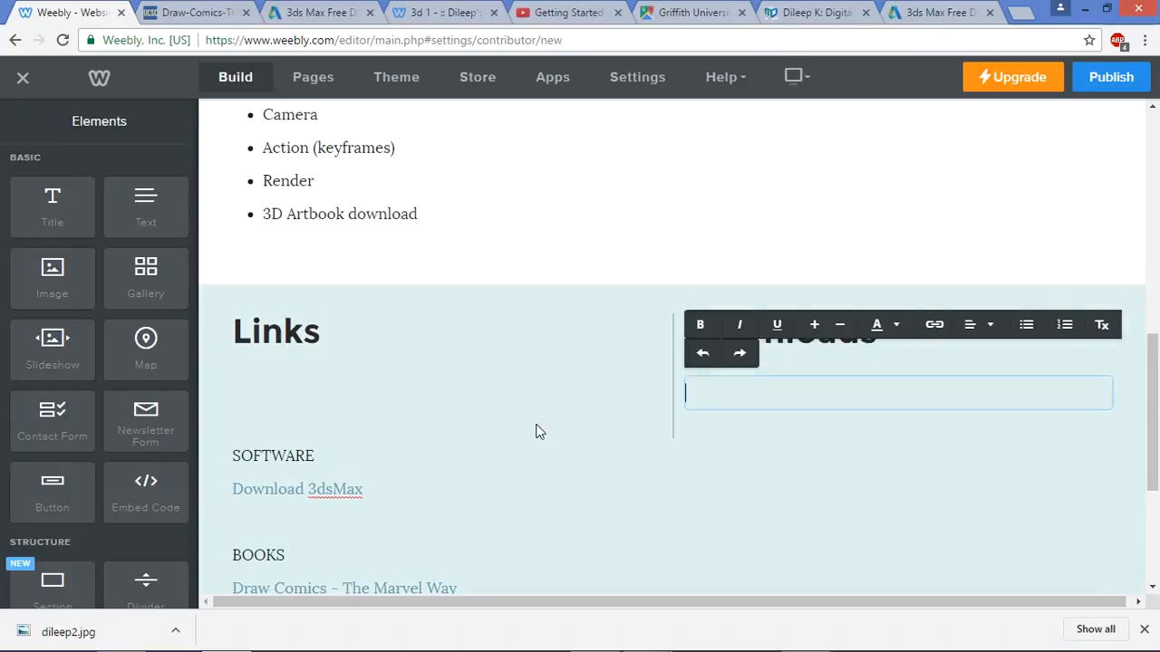
click(326, 458)
Move the SOFTWARE/BOOKS block directly under the Links heading
drag(668, 444, 385, 368)
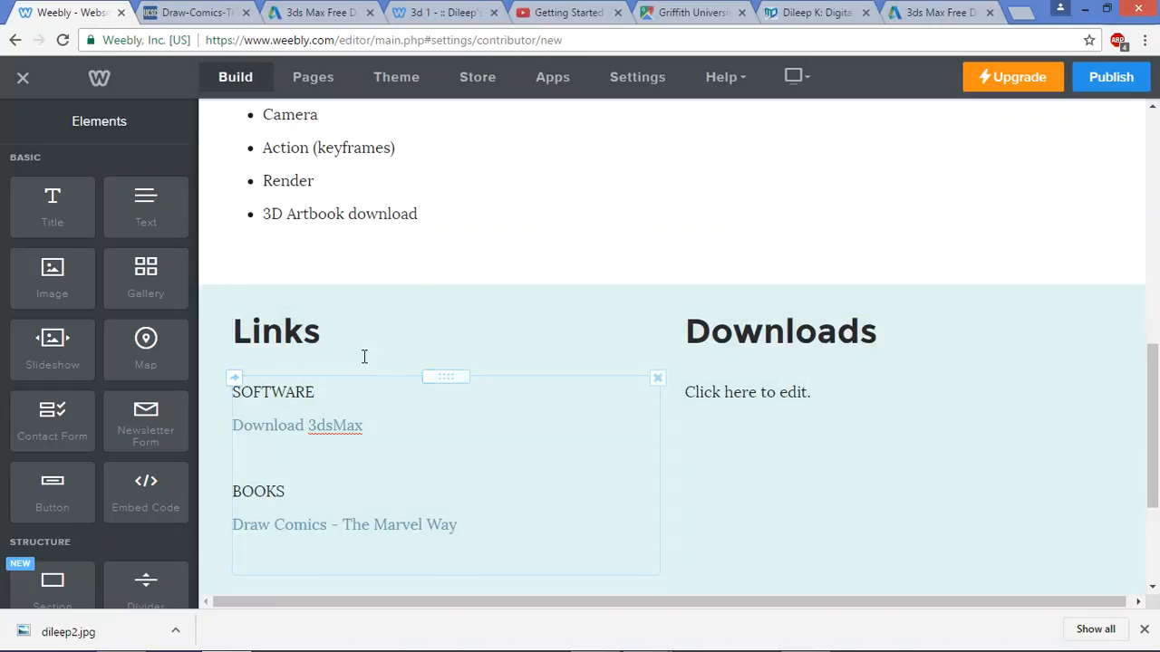
drag(454, 375, 392, 385)
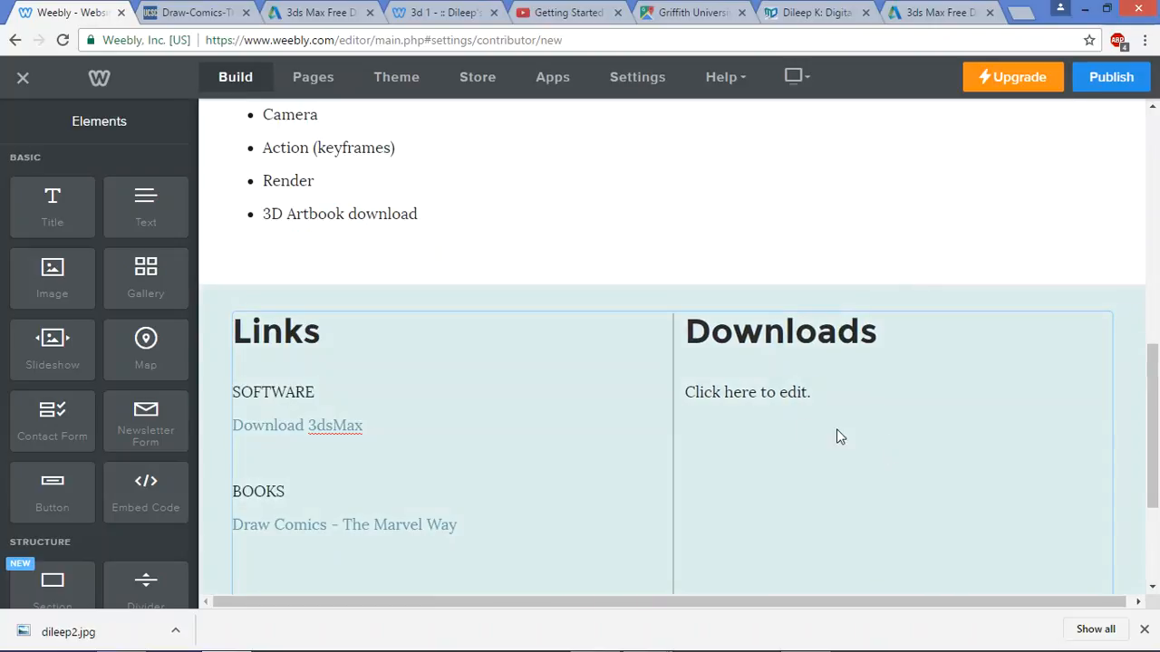
click(710, 394)
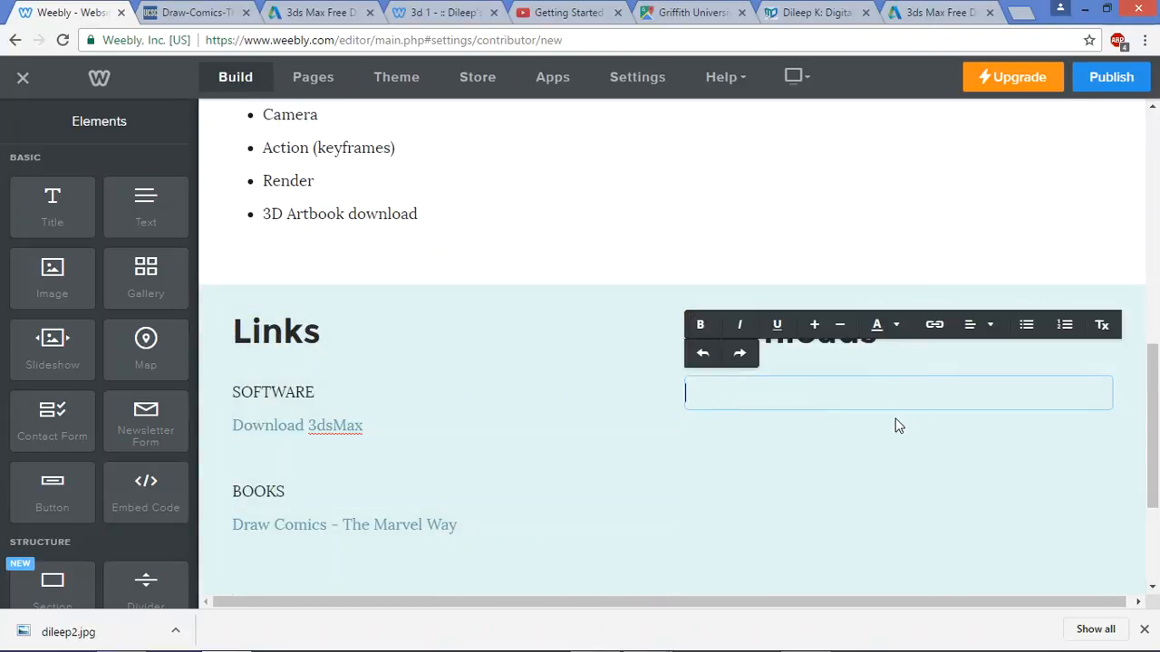
Enter POWERPOINT in the Downloads text block and add a File element beneath it
text(POWE)
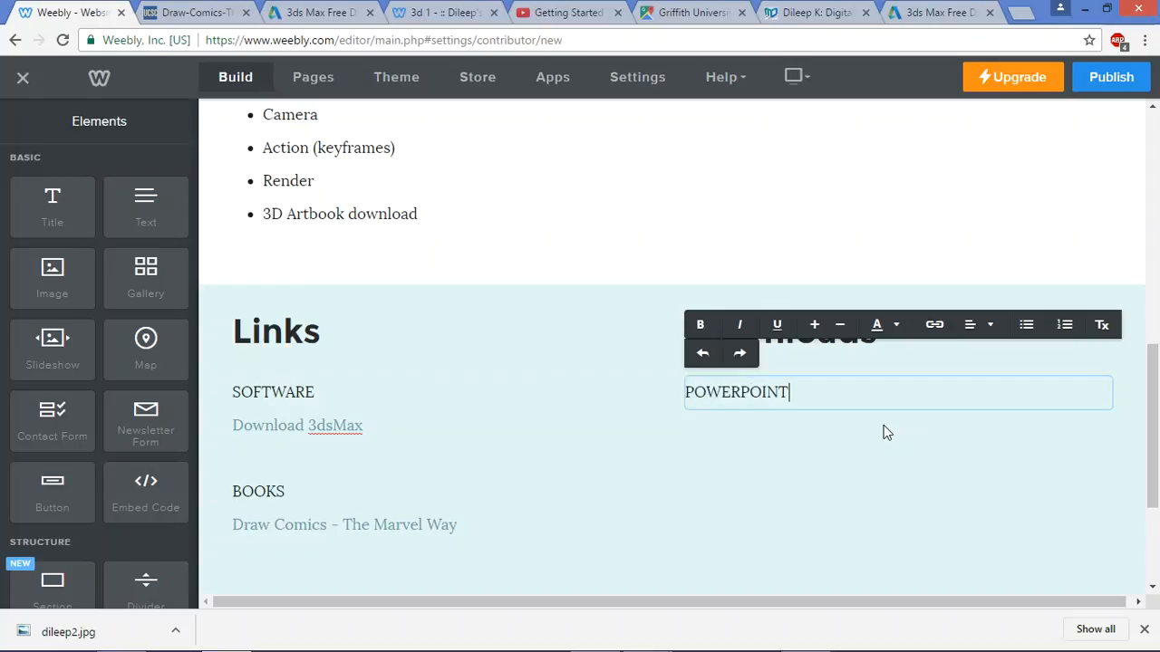
text(RPOINT)
drag(801, 391, 617, 371)
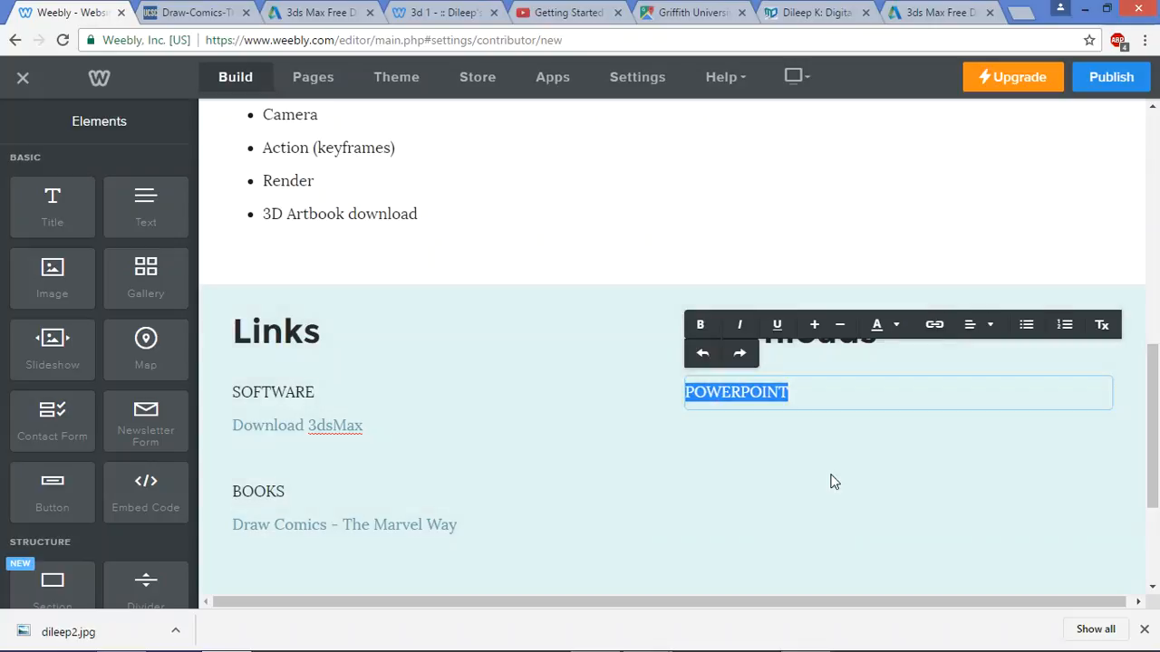
scroll(139, 387, down, 2)
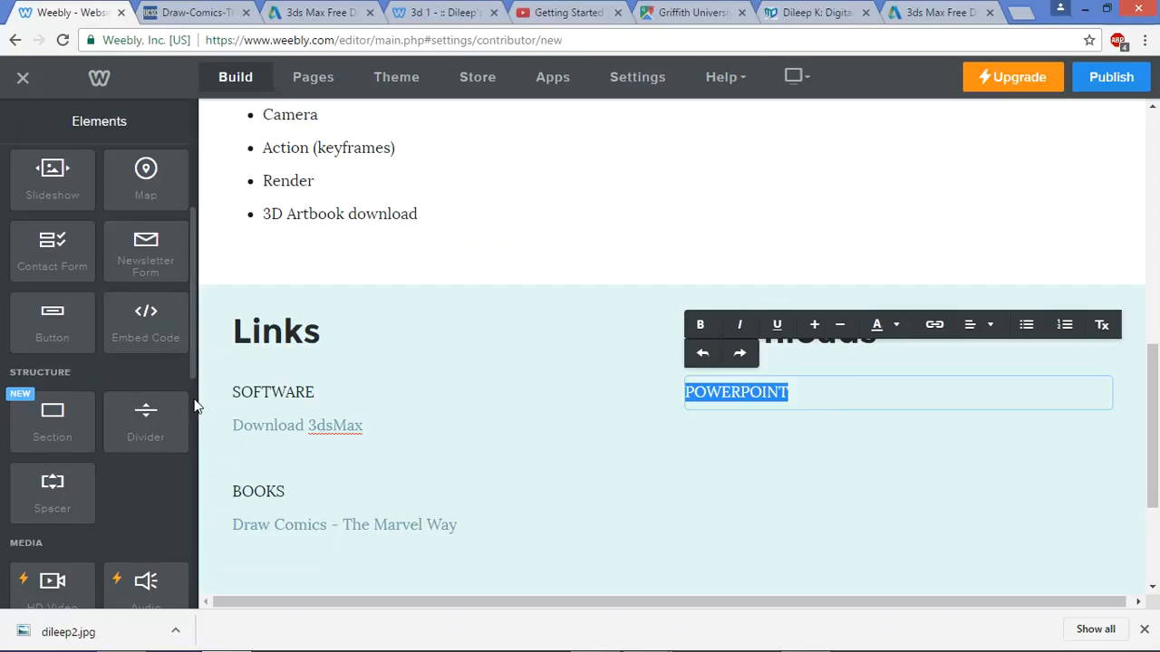
scroll(148, 367, up, 2)
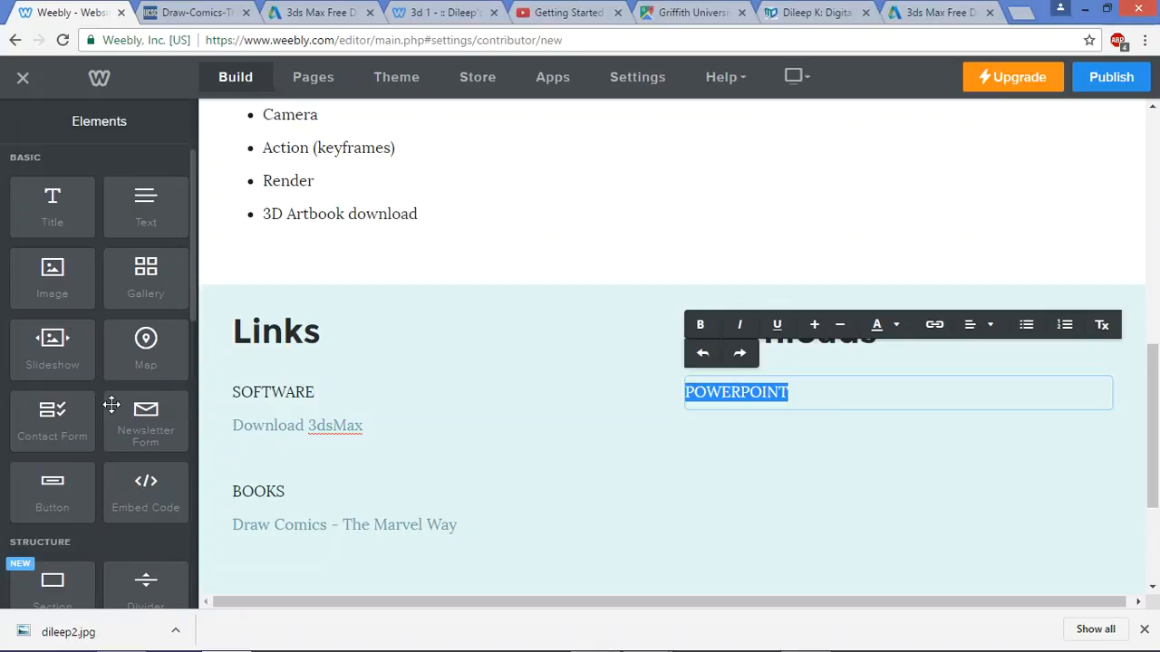
scroll(103, 442, down, 4)
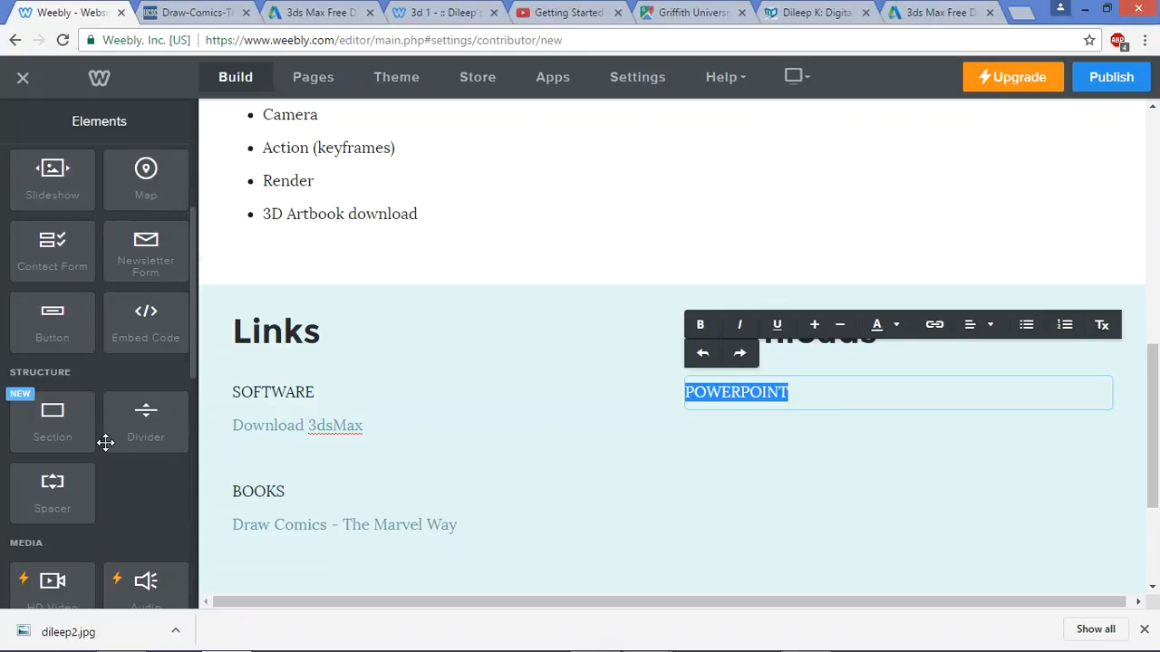
drag(147, 563, 774, 437)
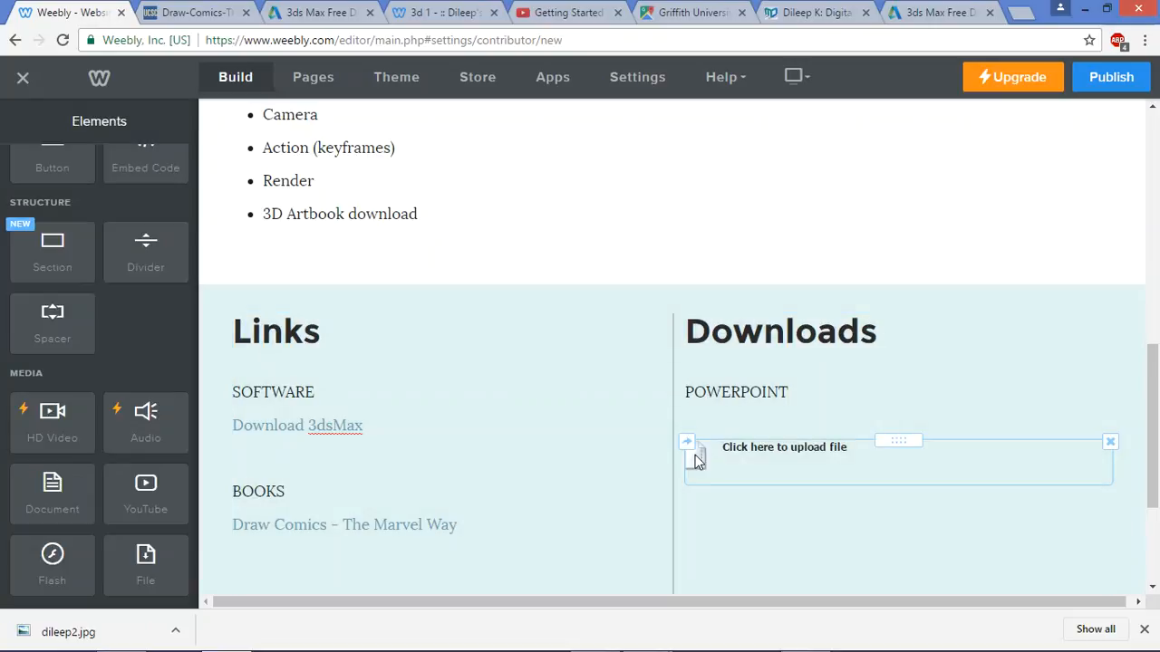
Upload biomes.pdf from Documents > Weebly Demo into the file block under POWERPOINT
click(695, 462)
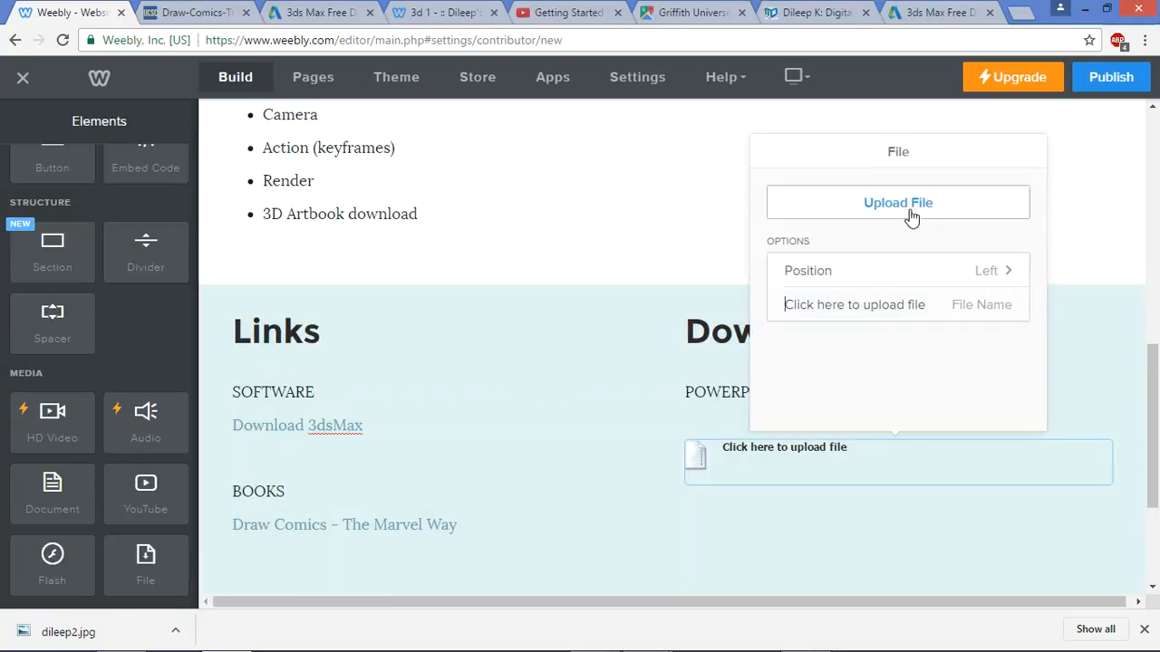
click(911, 215)
click(592, 374)
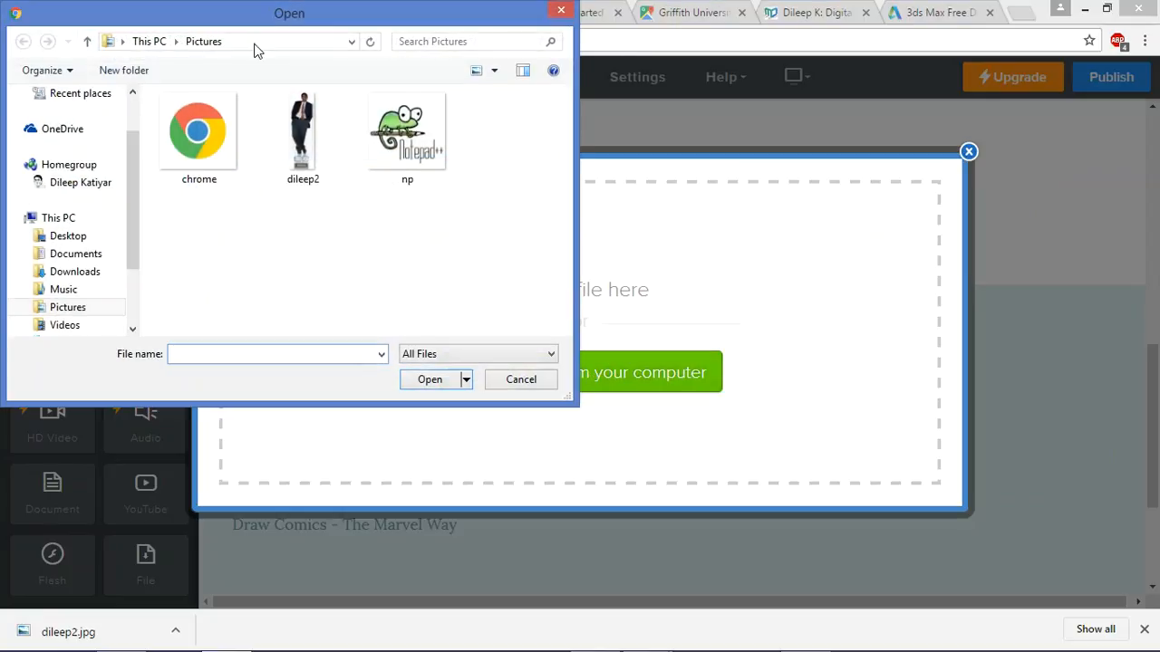
click(88, 258)
double_click(211, 174)
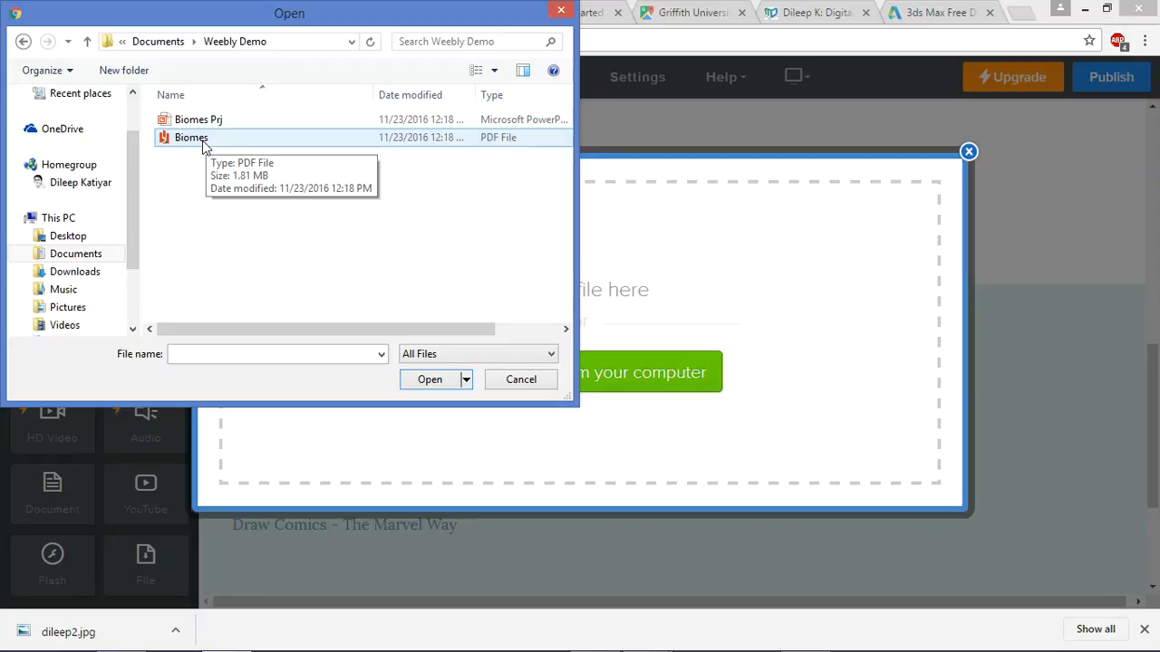
click(205, 145)
double_click(202, 140)
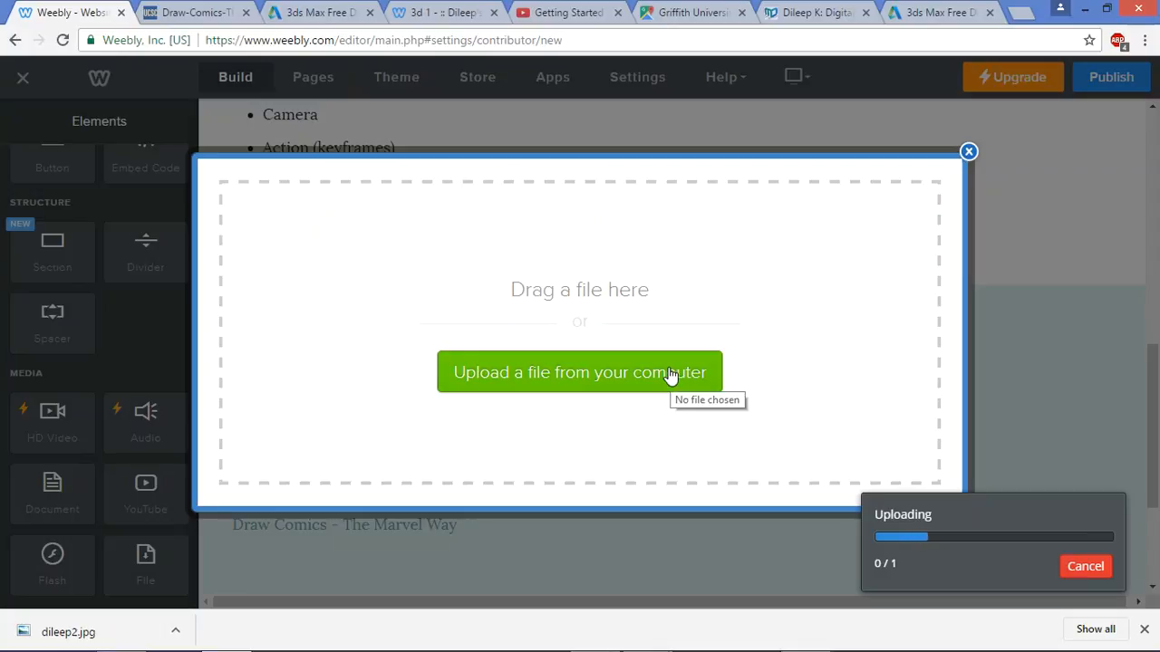
key(alt+Tab)
key(alt+Tab)
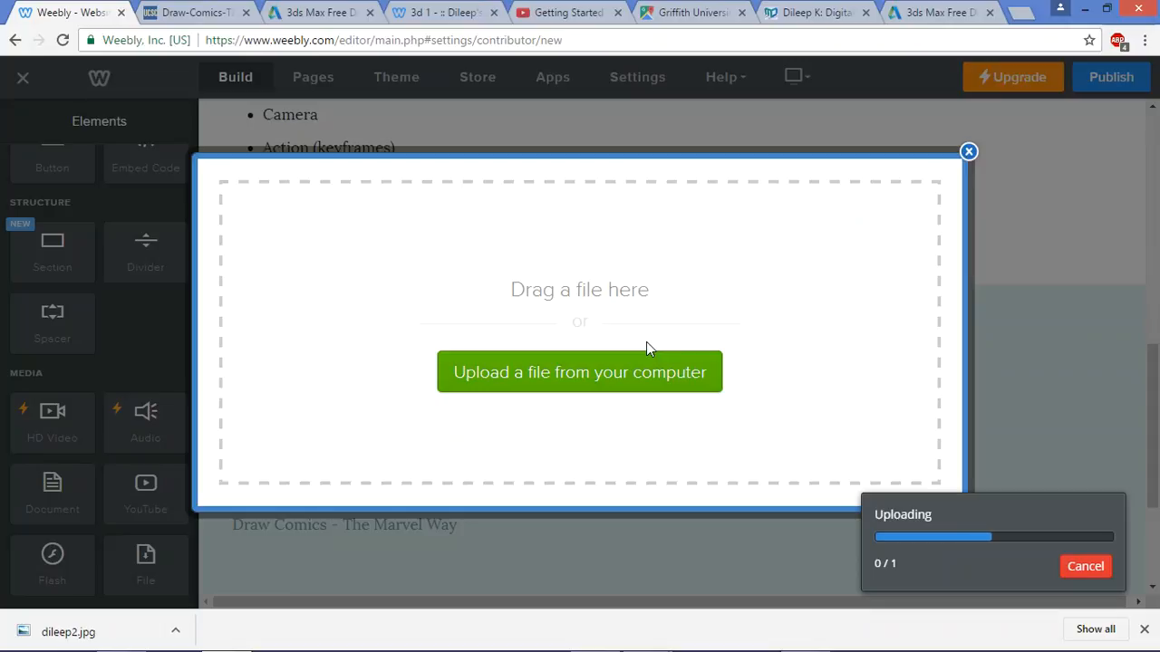
key(alt+Tab)
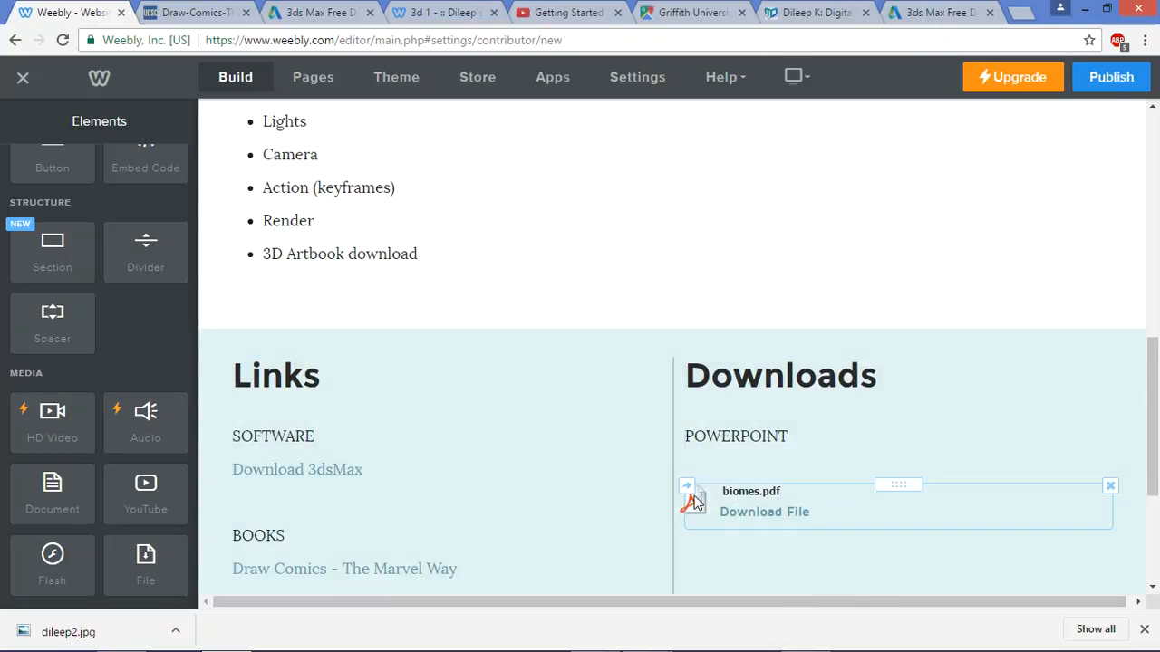
scroll(724, 435, down, 1)
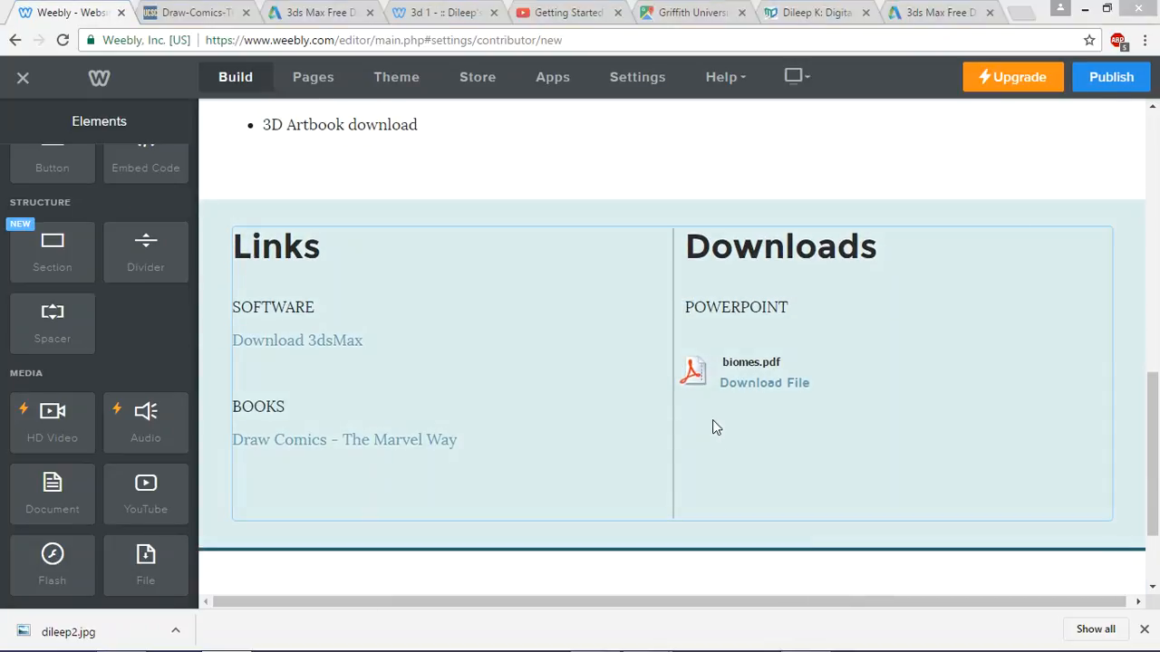
key(alt+Tab)
key(alt+Tab)
key(alt+Tab)
key(alt+Tab)
key(alt+Tab)
key(alt+Tab)
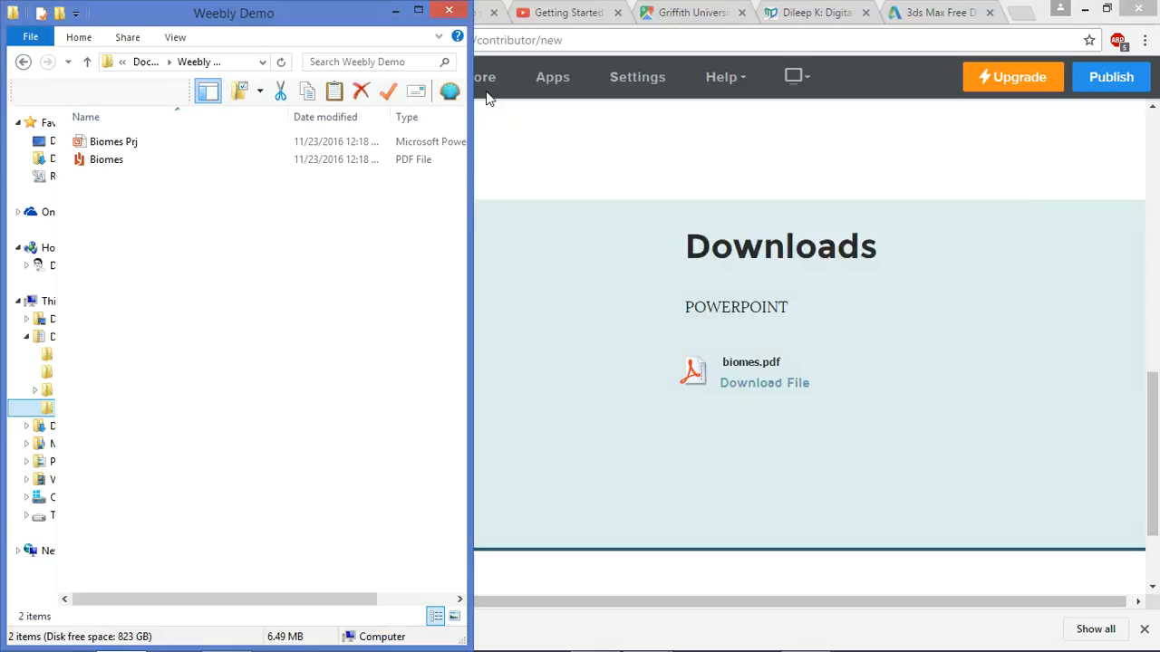
Create a shortcut to Biomes.pdf in the Weebly Demo folder
drag(466, 78, 1121, 77)
click(372, 62)
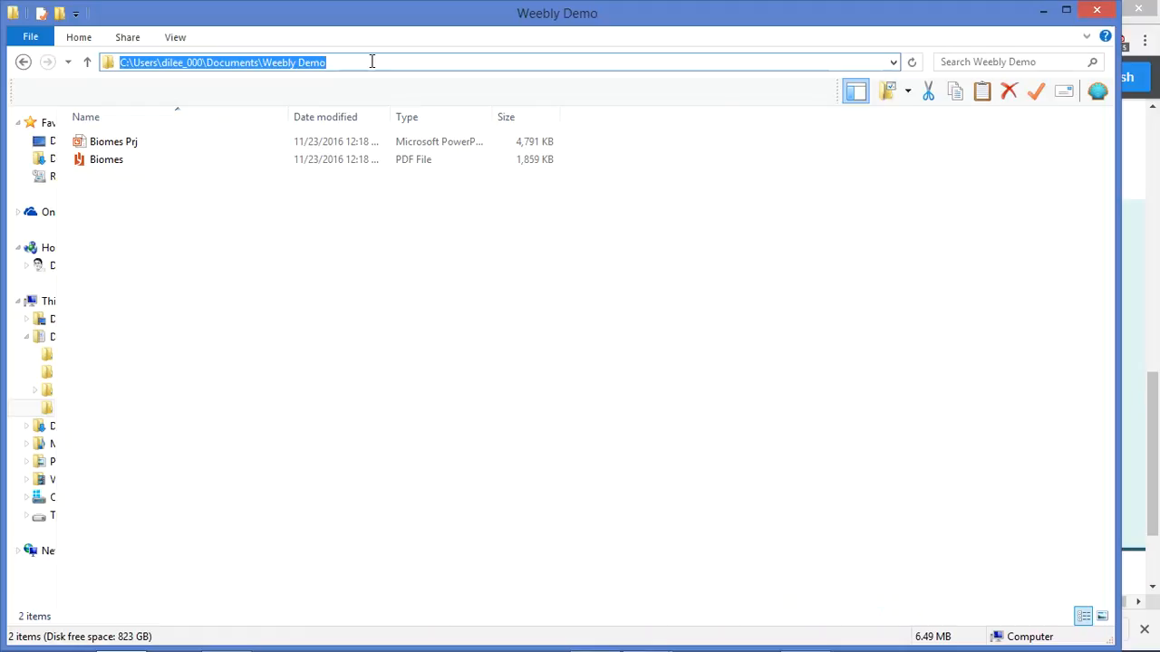
click(133, 145)
click(115, 162)
right_click(115, 164)
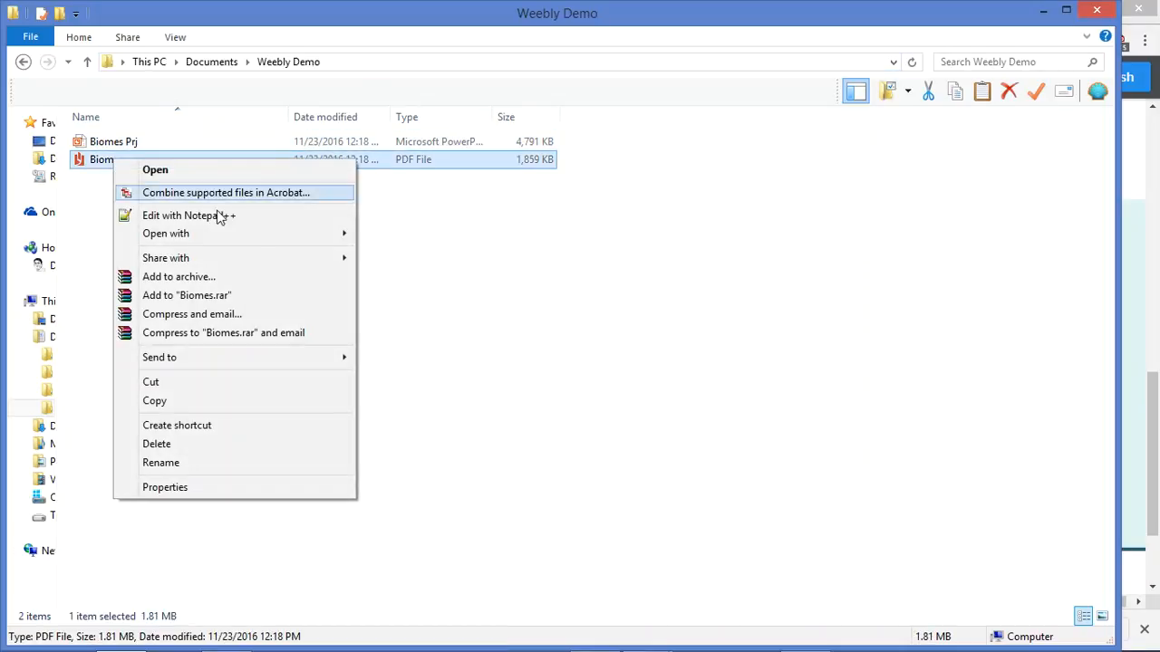
click(252, 426)
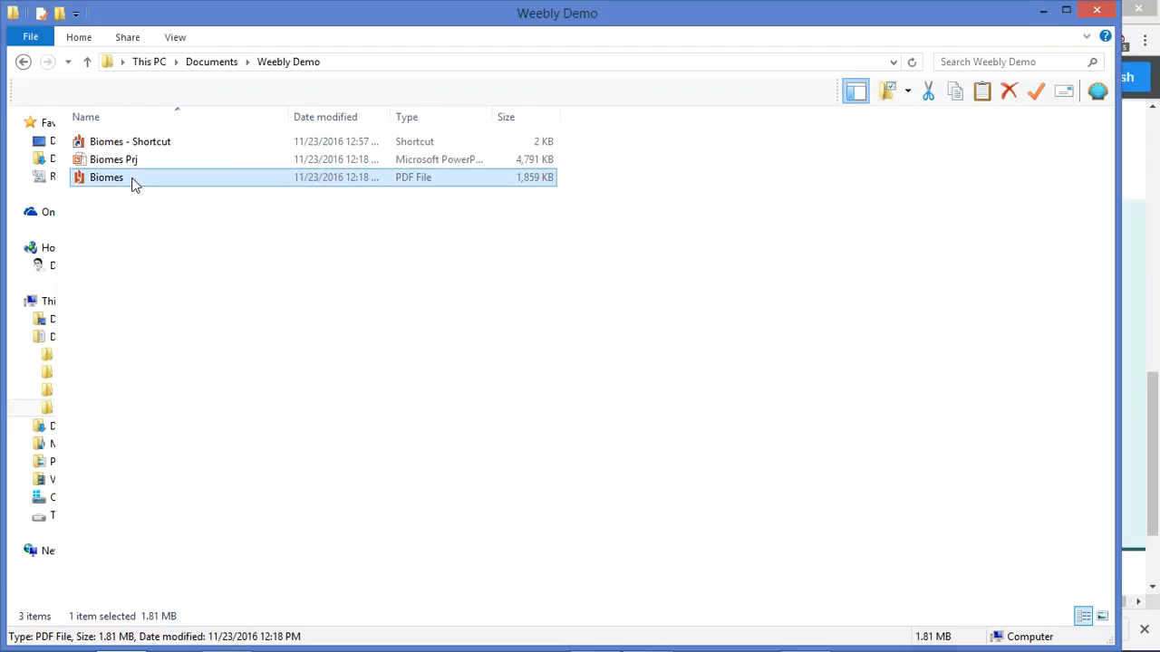
Copy the Biomes shortcut's full target path from its Properties, then minimize Explorer
click(145, 145)
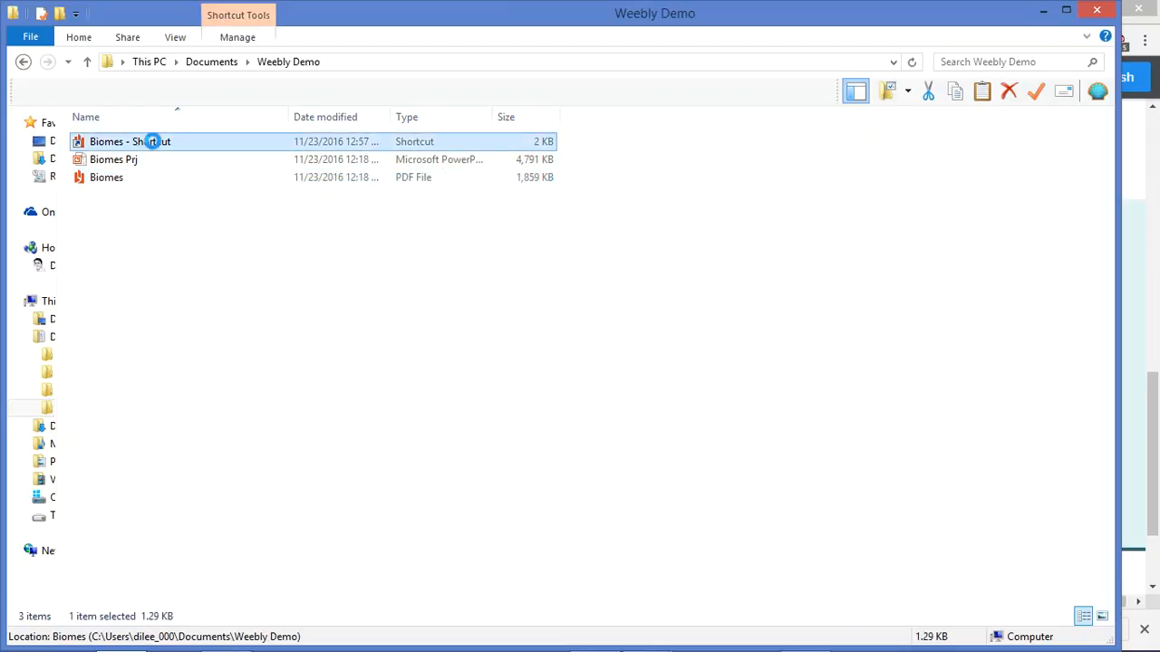
right_click(148, 143)
click(245, 499)
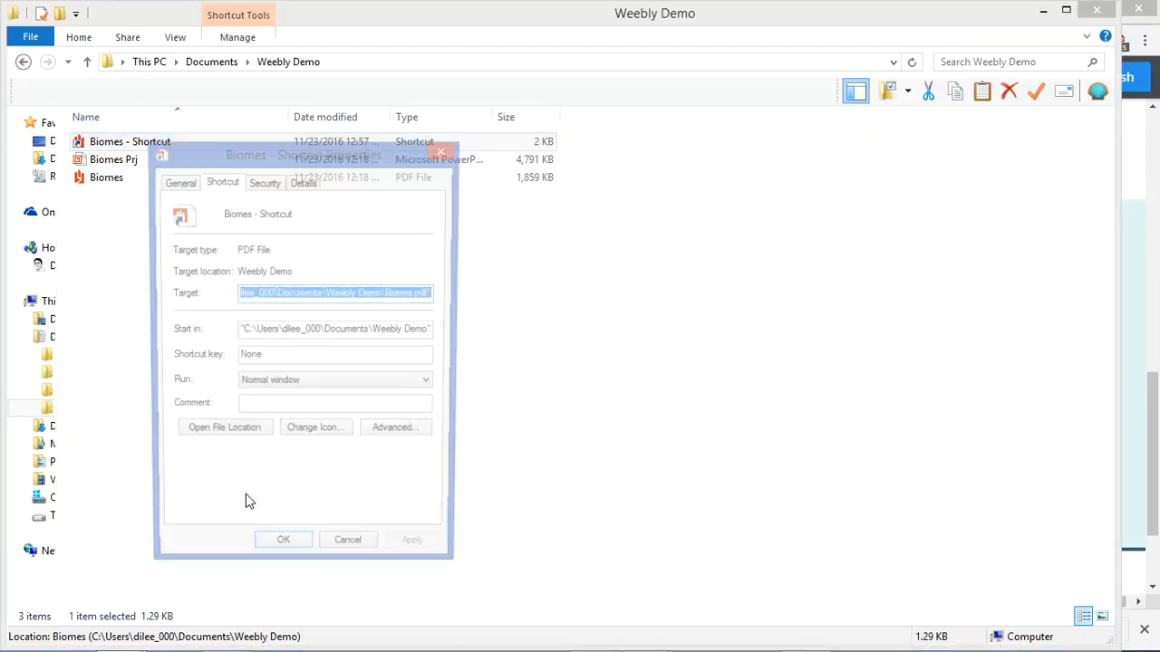
double_click(334, 299)
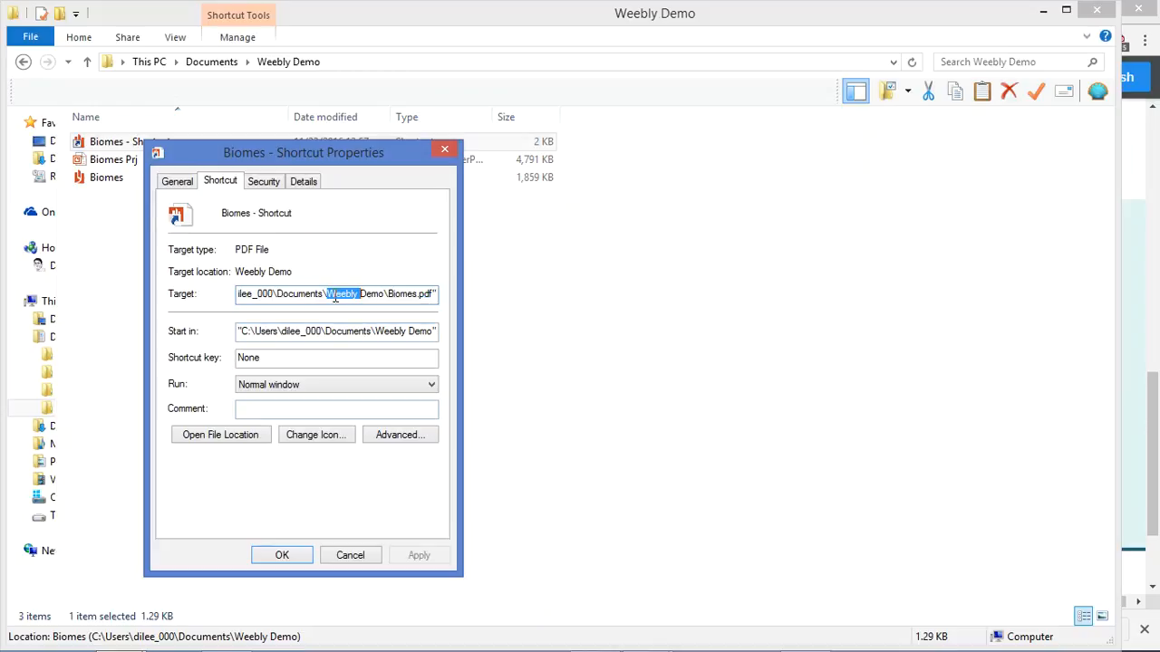
click(335, 298)
key(ctrl+a)
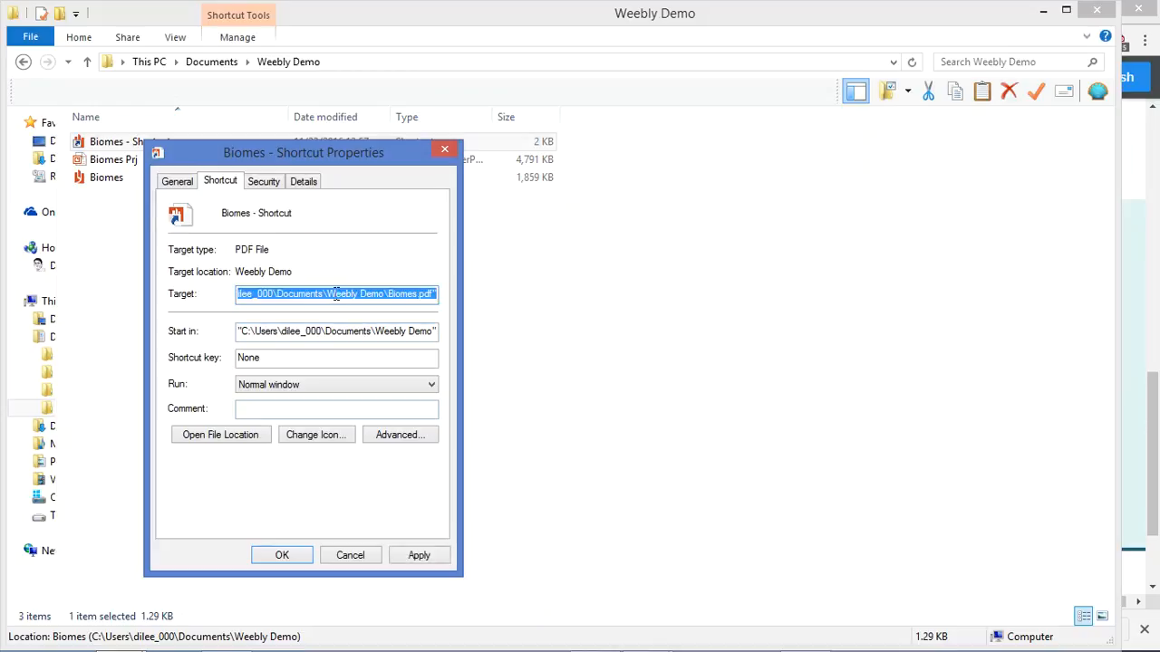
click(1045, 11)
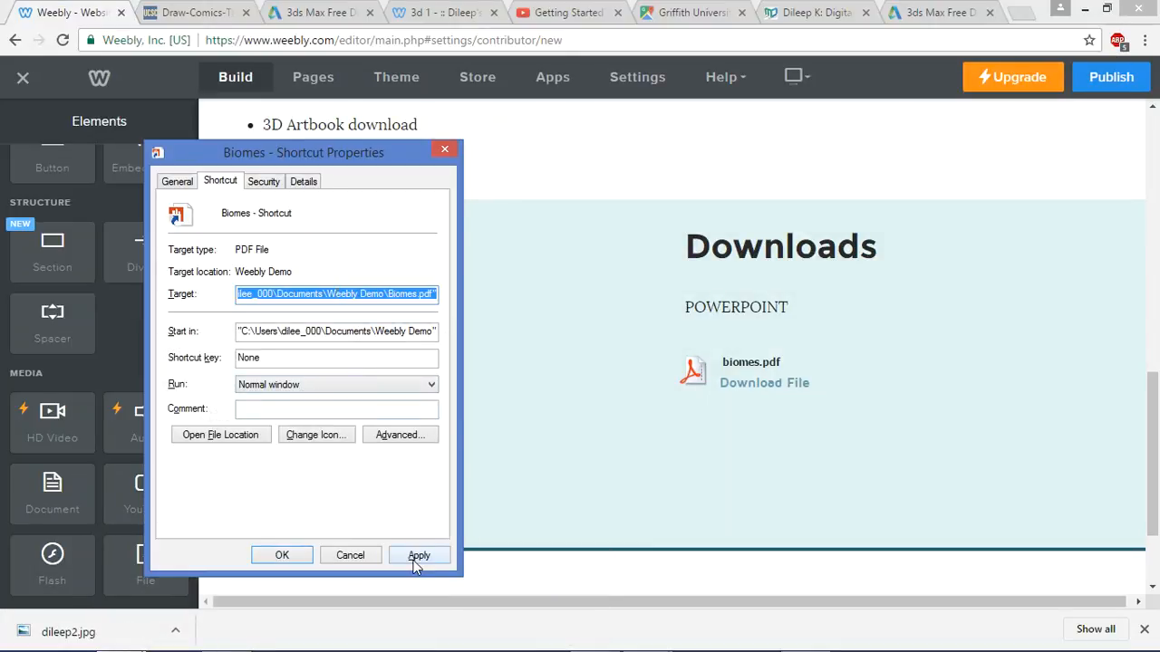
Add a text box reading LINK beside biomes.pdf in the Downloads column
click(350, 554)
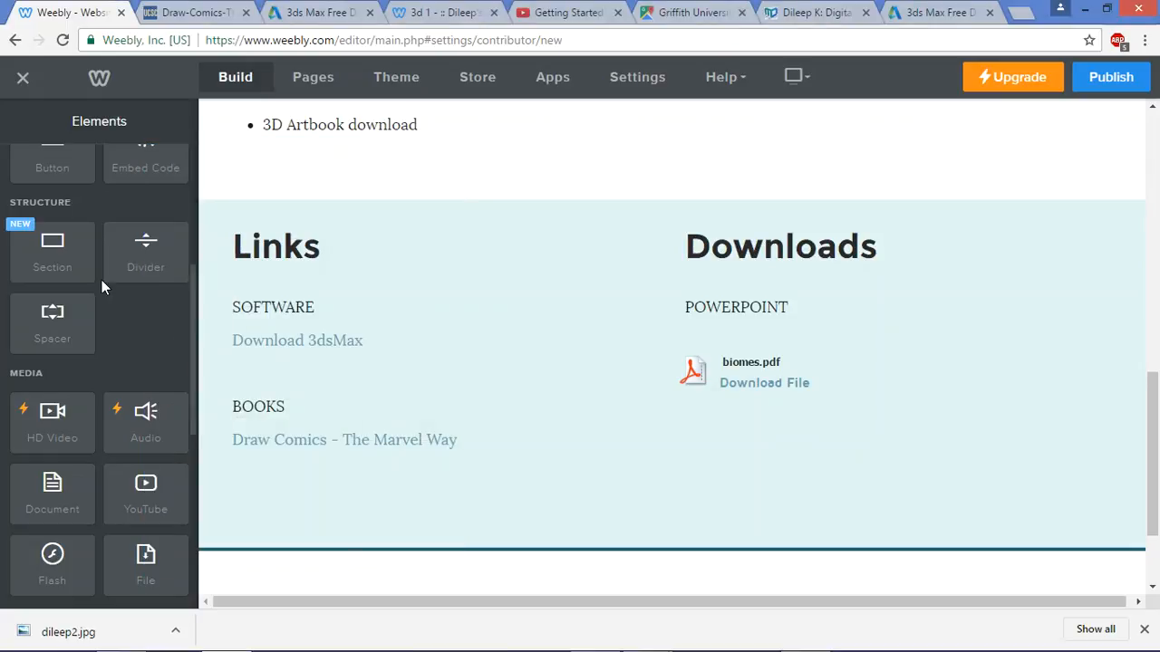
scroll(102, 282, up, 4)
drag(145, 210, 1078, 376)
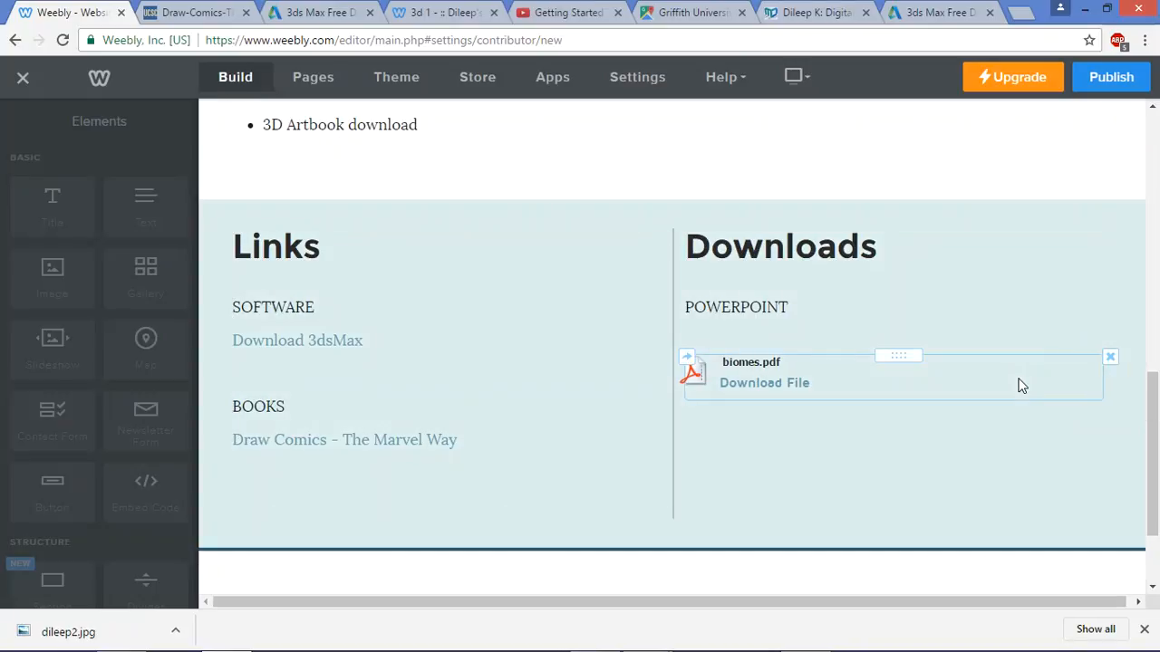
click(976, 372)
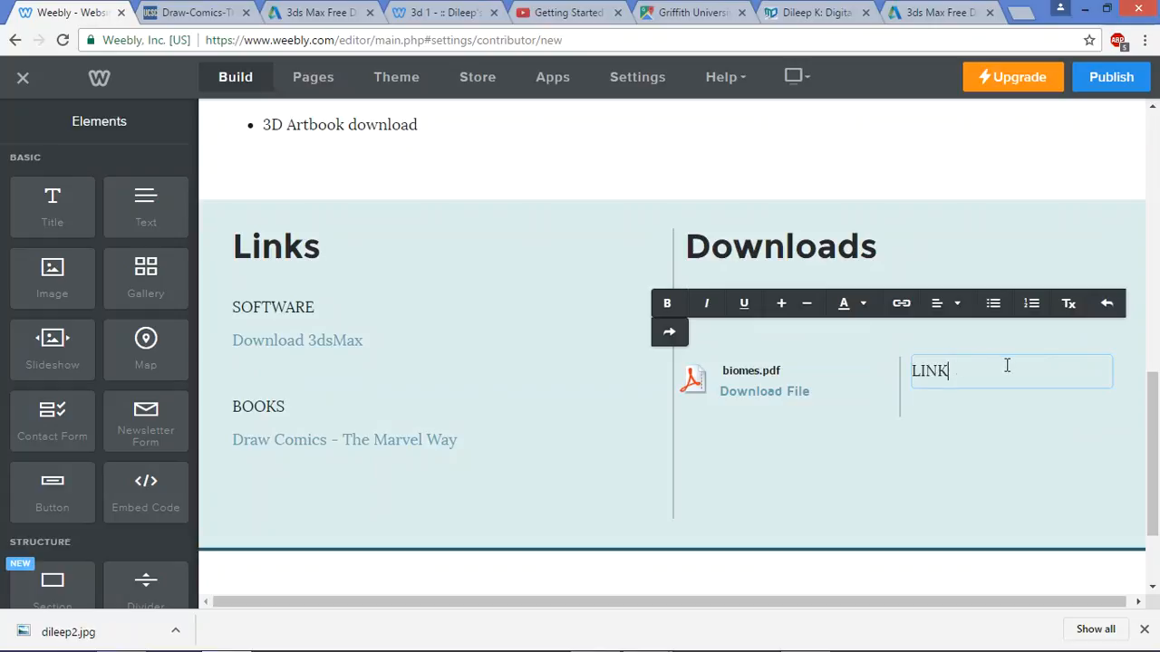
drag(955, 369, 906, 362)
Open LINK's link options, try Standard Page, then switch to Website URL
click(903, 304)
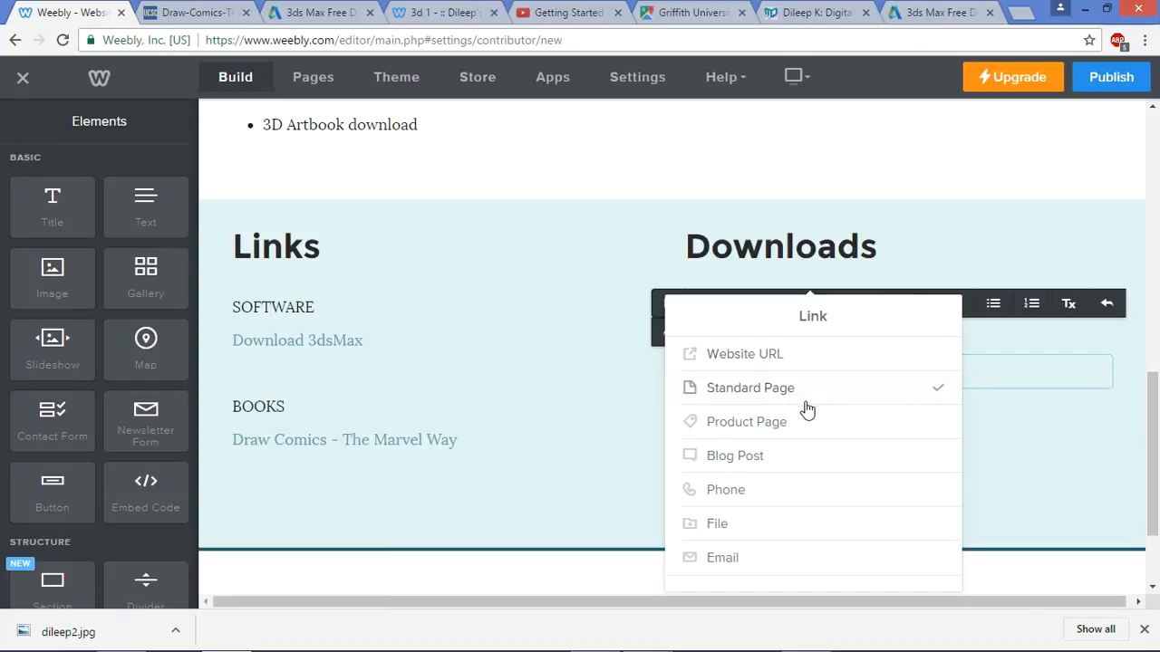
click(805, 399)
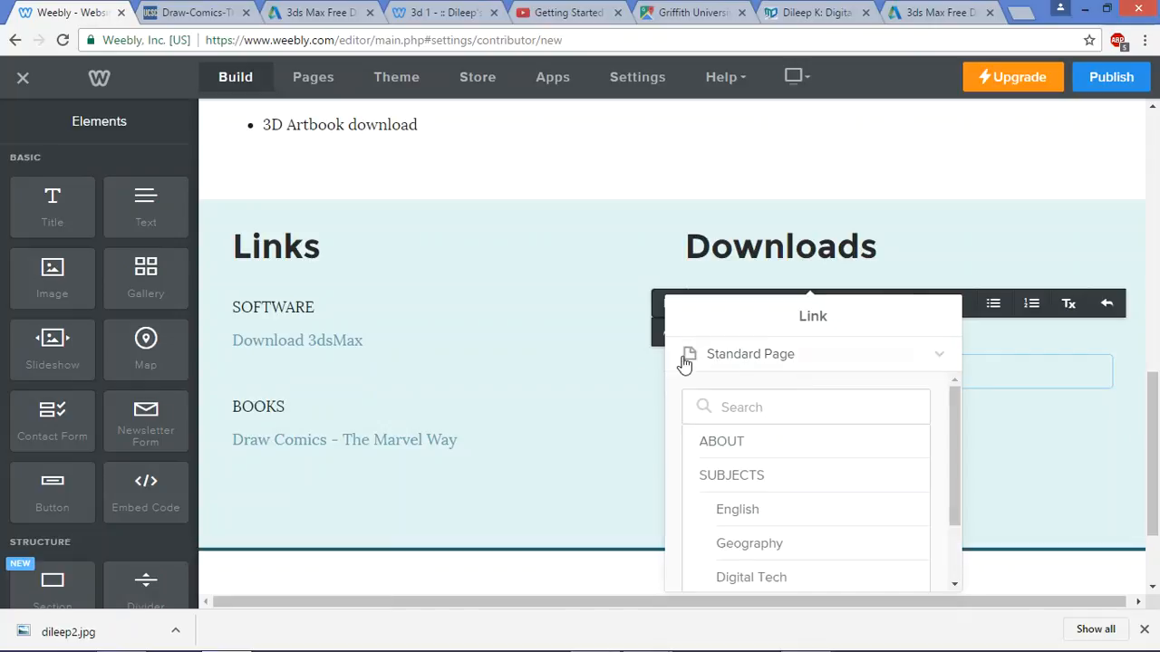
click(709, 323)
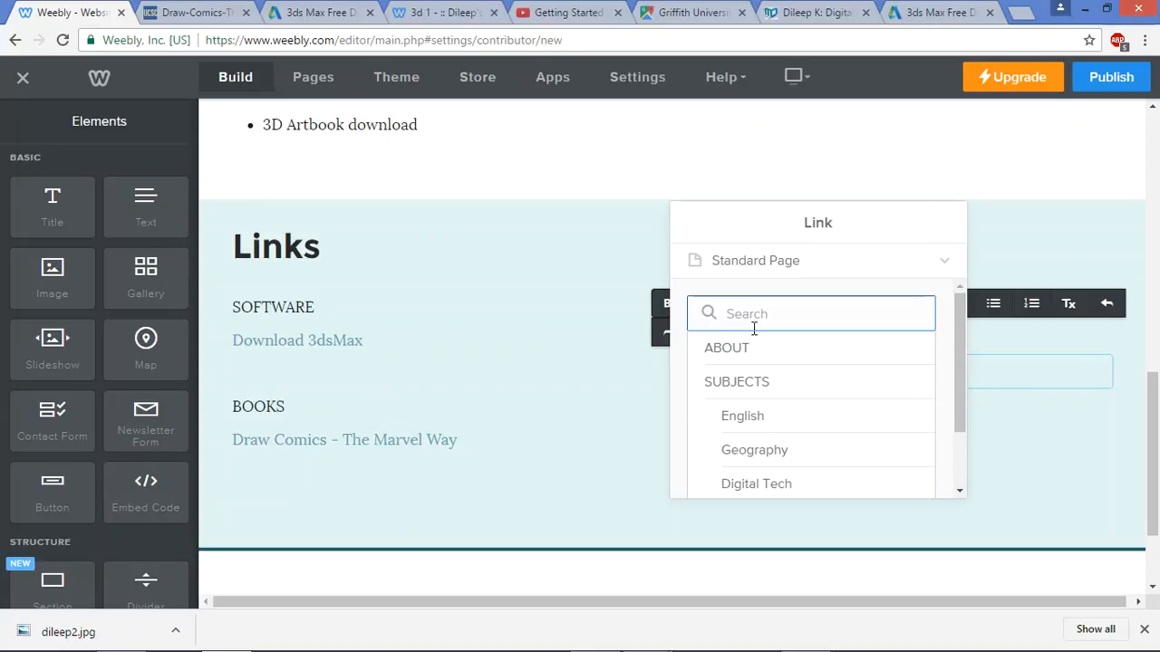
click(907, 262)
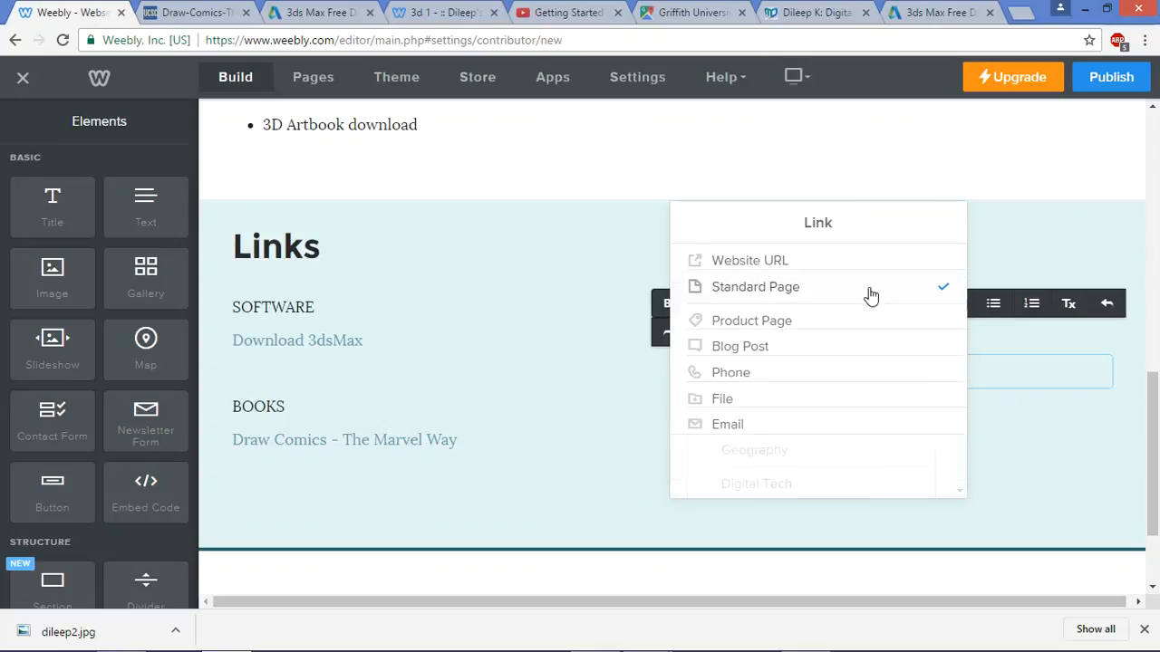
click(803, 264)
Paste the Biomes PDF path as LINK's website address, then close the link options
click(788, 326)
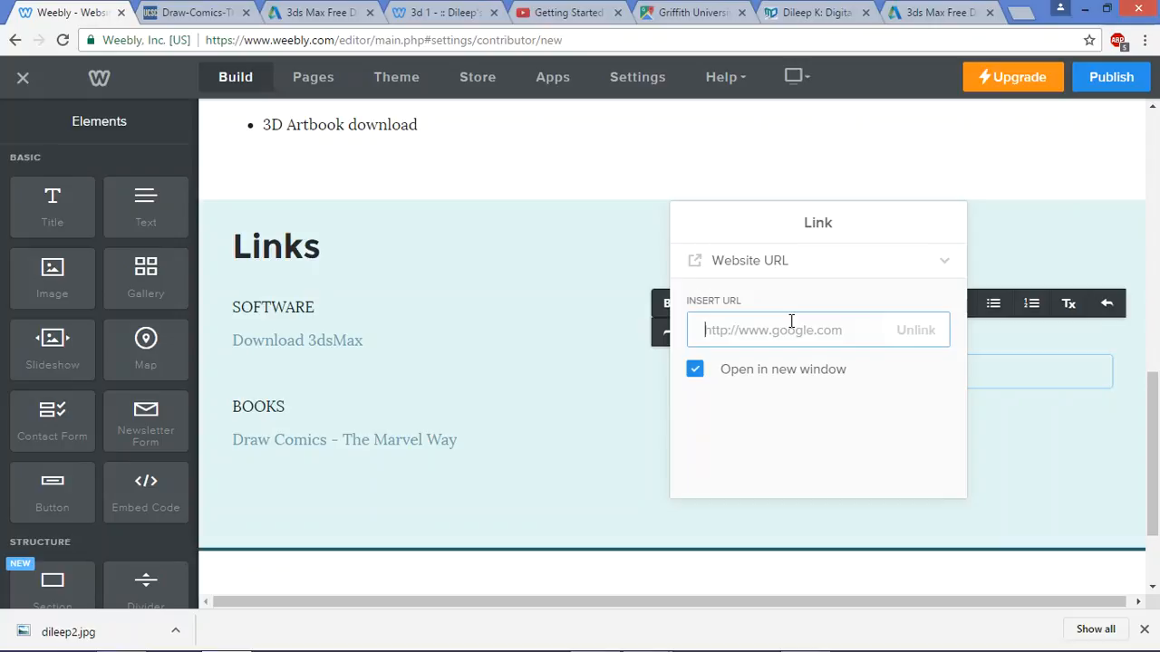
key(ctrl+v)
drag(740, 331, 573, 308)
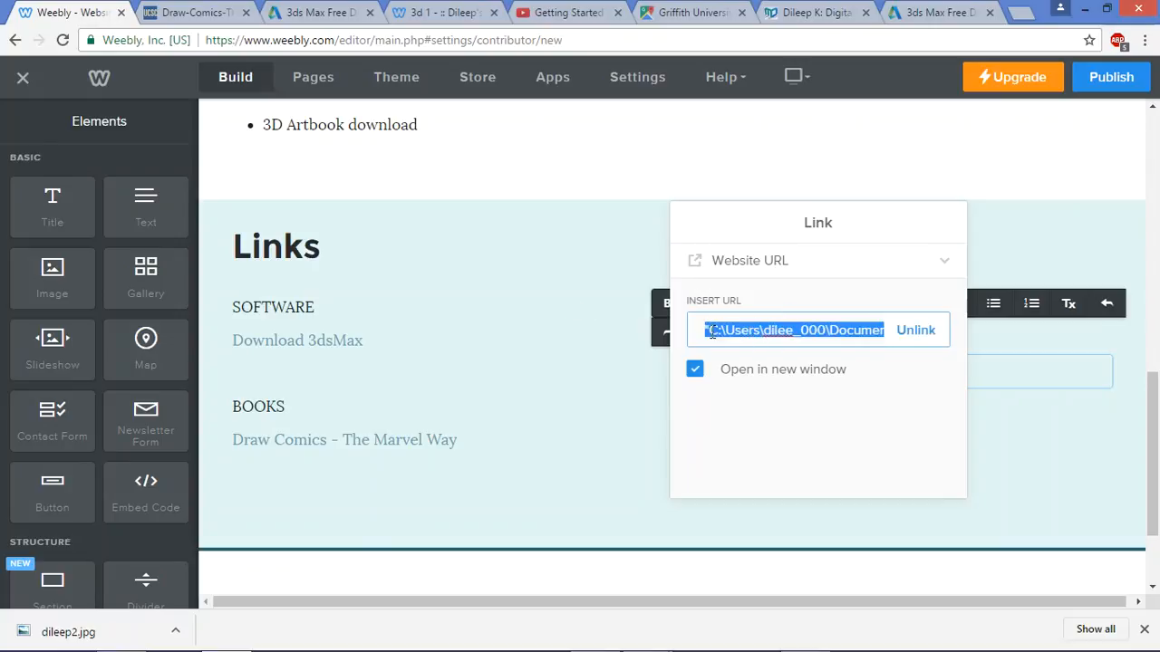
click(1039, 438)
Relink LINK as a Website URL with the pasted path, stripping its surrounding quotes
drag(954, 369, 864, 357)
click(900, 303)
click(814, 352)
key(ctrl+v)
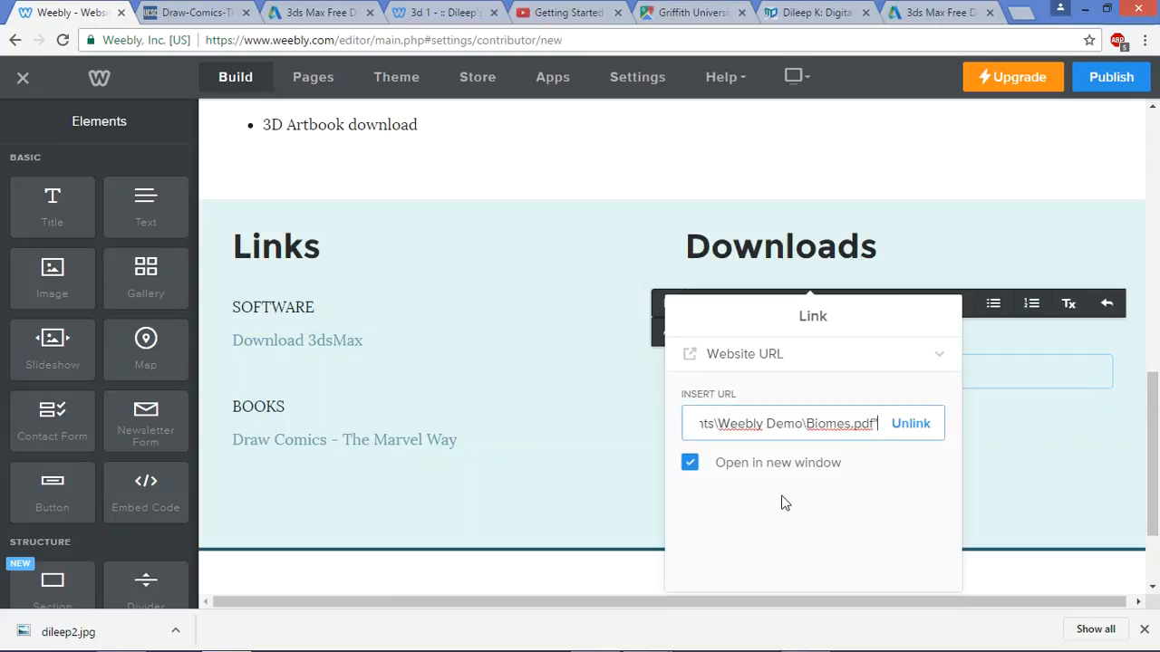
click(877, 512)
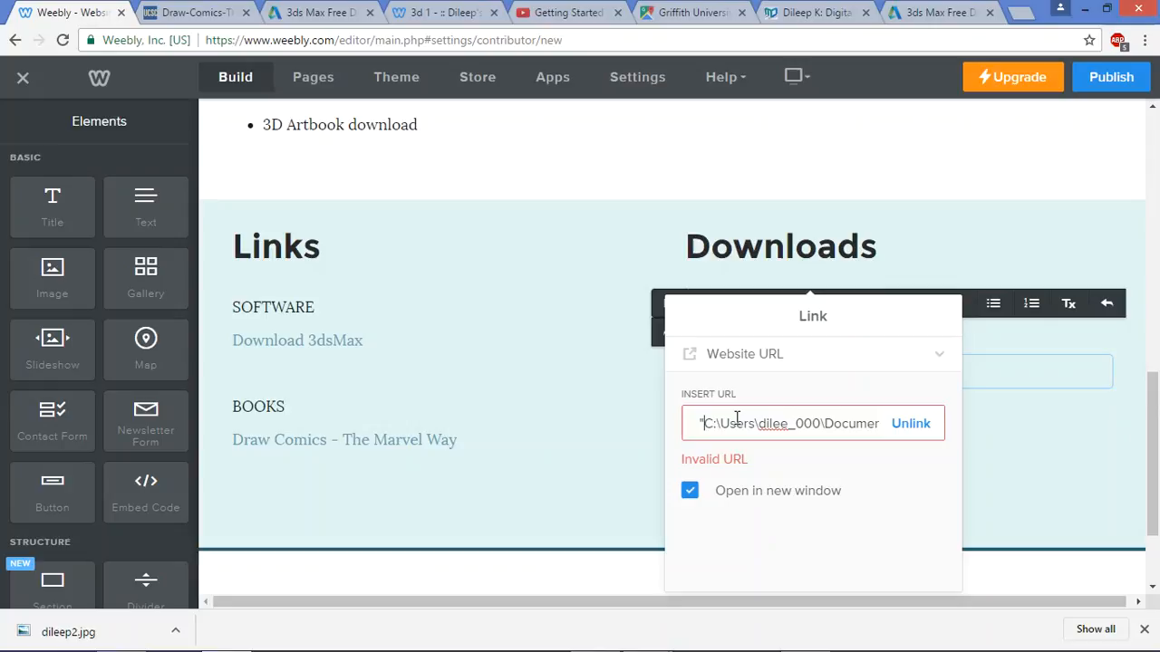
key(BackSpace)
key(Right)
key(Right)
key(Right)
key(Right)
key(Right)
key(Right)
key(Right)
key(Right)
key(Right)
key(Right)
key(Right)
key(Right)
key(Right)
key(Right)
key(Right)
key(Right)
key(Right)
key(Right)
key(Right)
key(Right)
key(BackSpace)
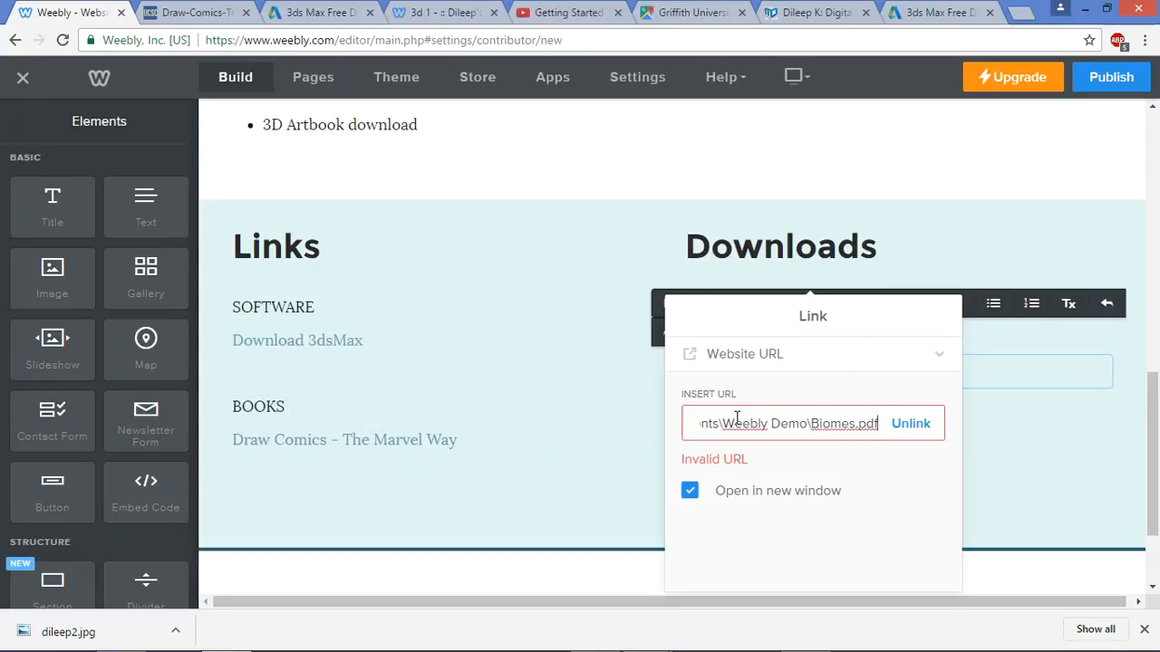
Replace the path's C:\ drive part with \\, then dismiss the rejected invalid URL
drag(736, 426, 502, 427)
click(747, 426)
drag(715, 423, 643, 414)
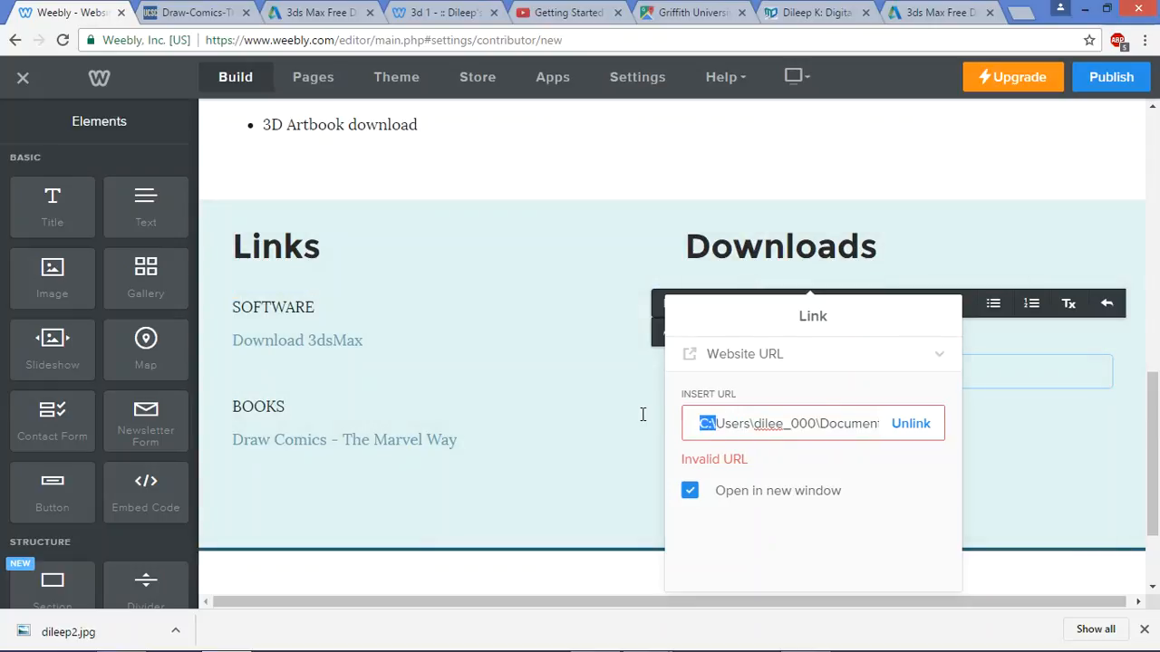
text(\\)
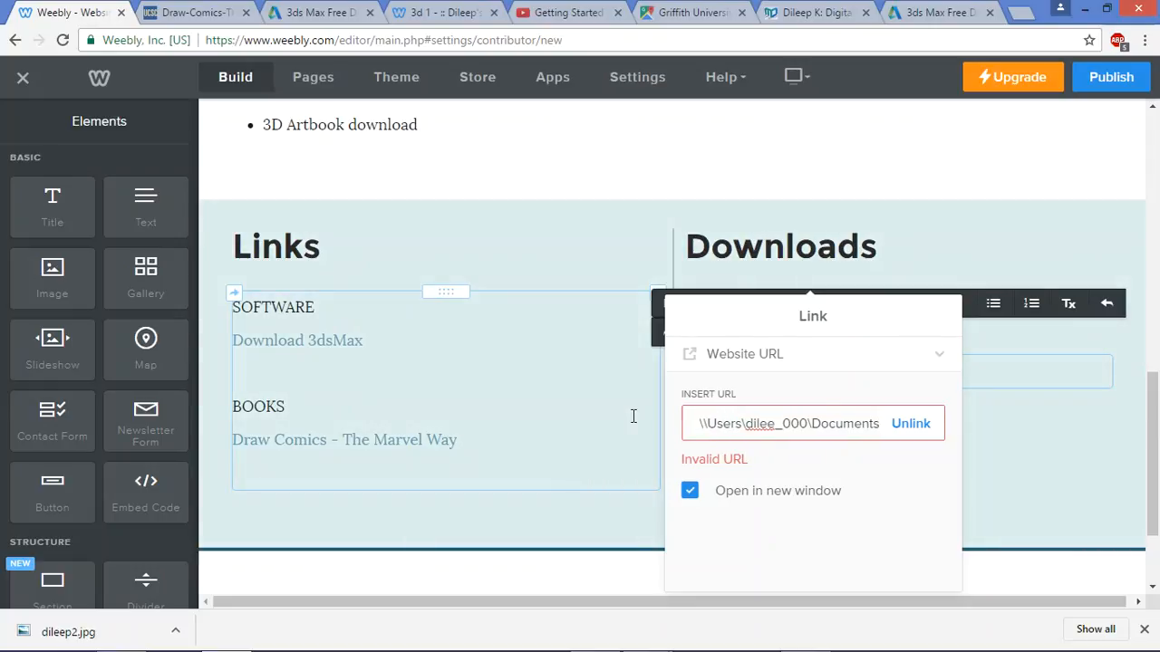
click(925, 351)
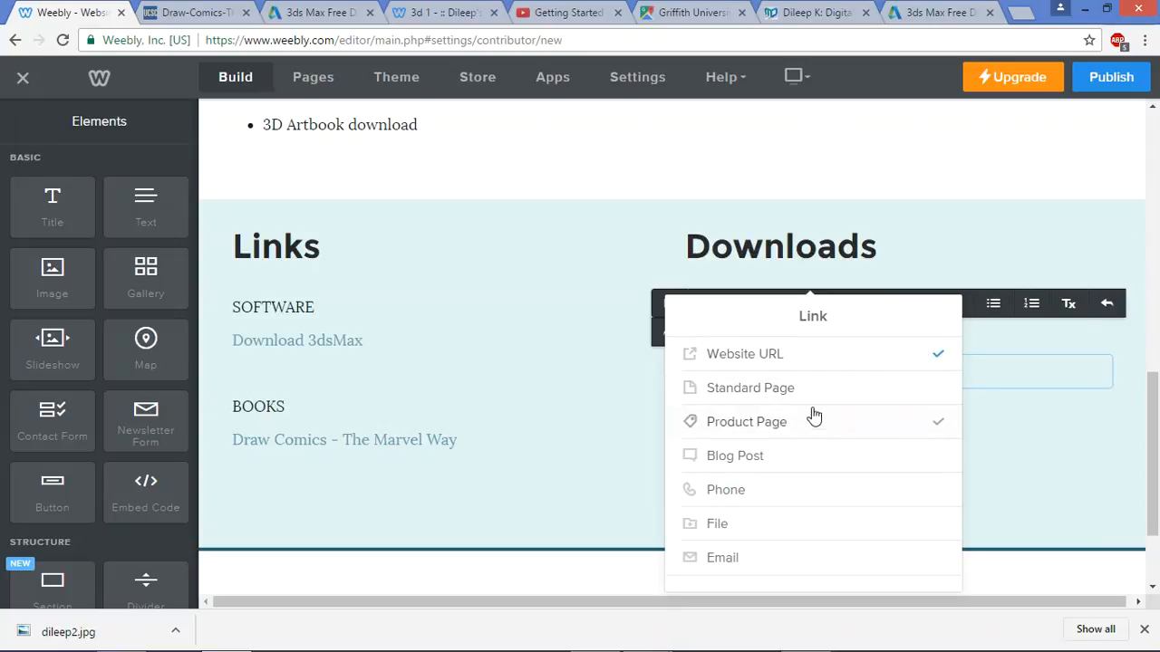
click(847, 363)
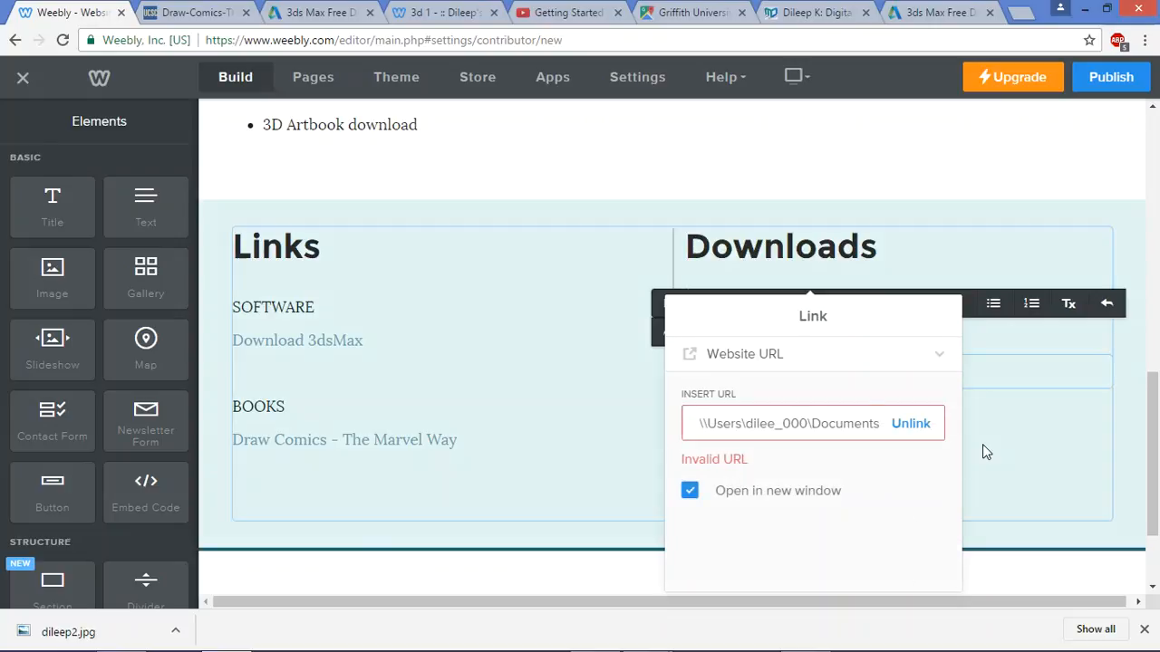
click(914, 426)
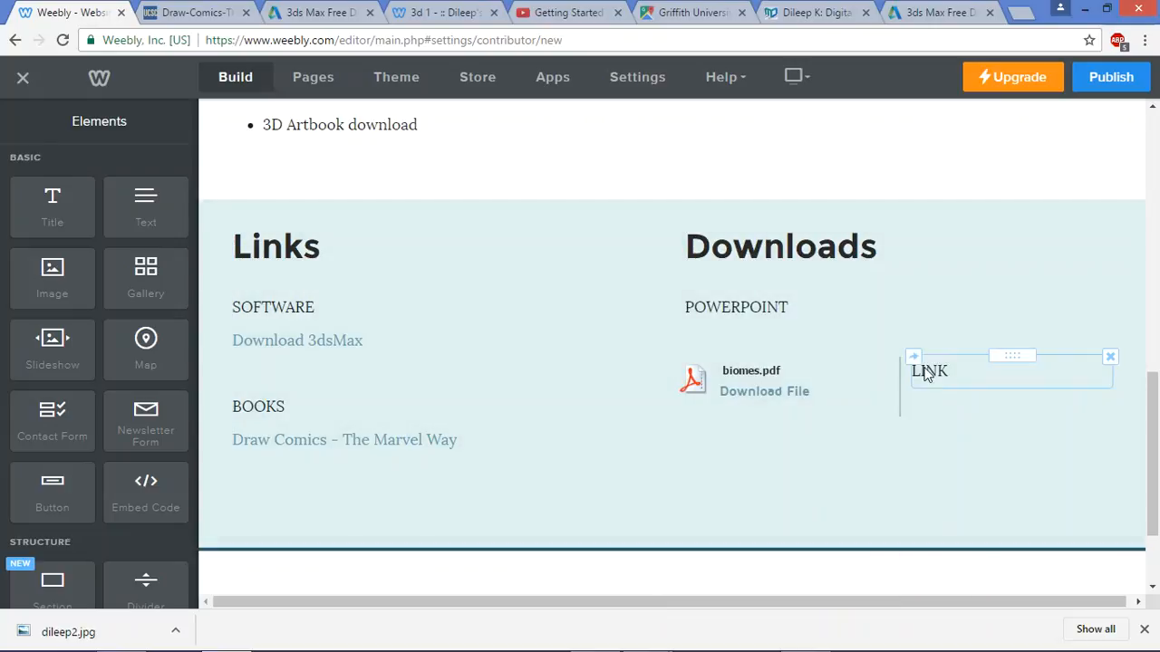
click(956, 370)
Paste the quoted Biomes.pdf path on a new line under LINK, changing drive C to Z
key(Return)
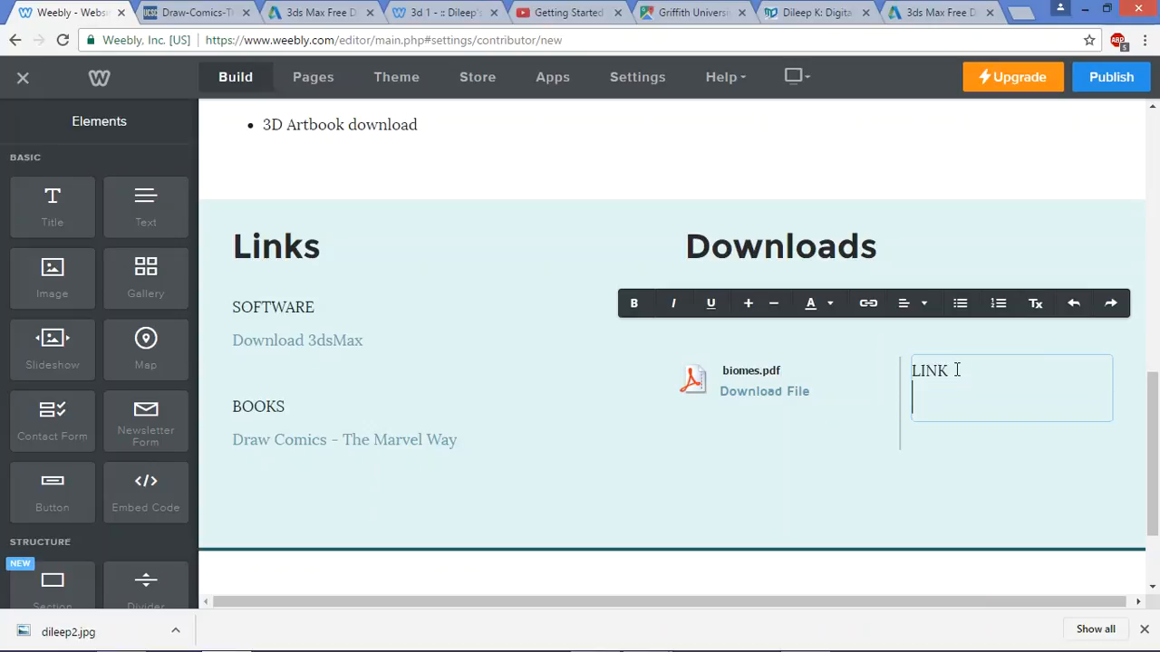
text("C:\Users\dilee_000\Documents\Weebly Demo\Biomes.pdf")
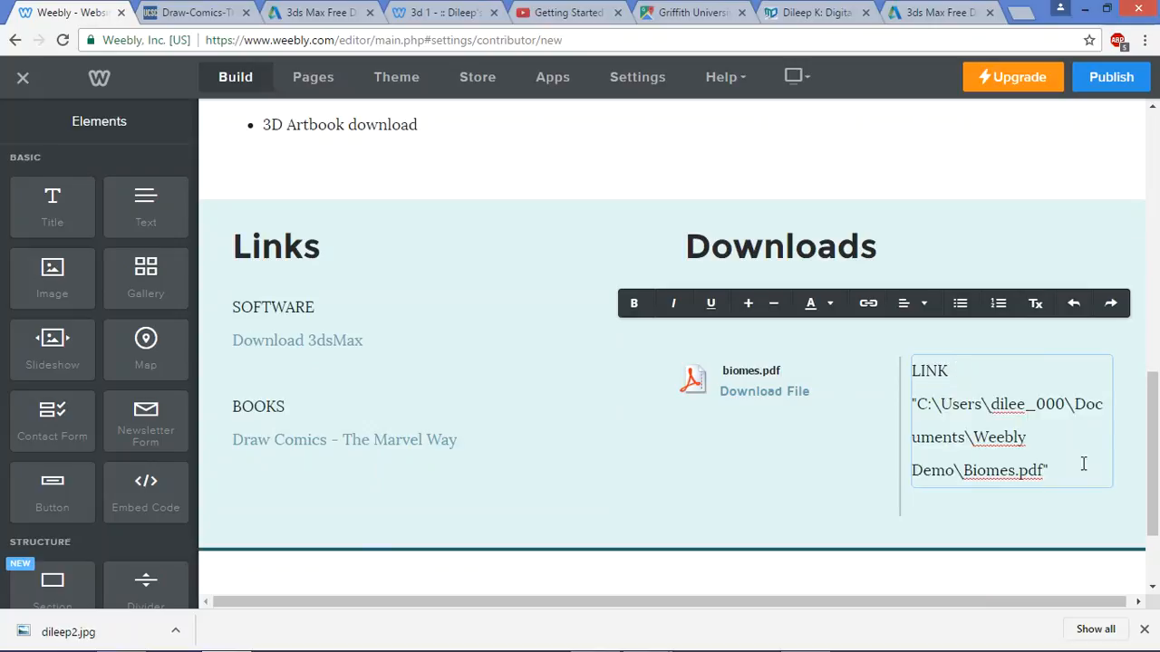
double_click(924, 404)
text(Z)
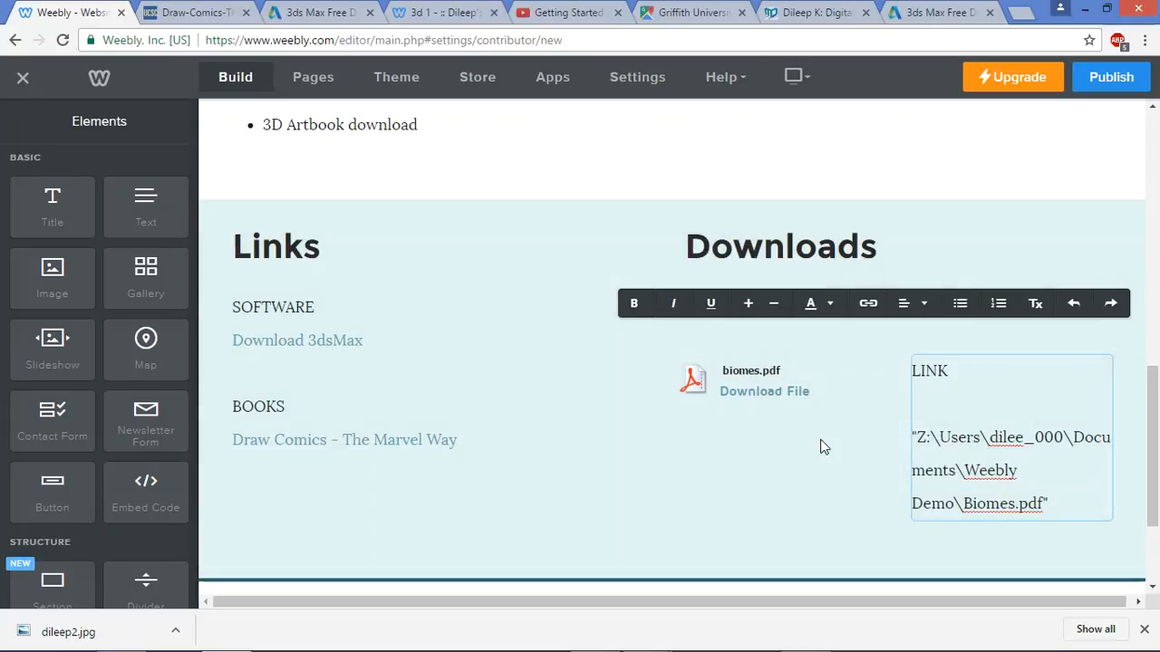
click(489, 342)
Open the site's General settings
scroll(489, 344, up, 10)
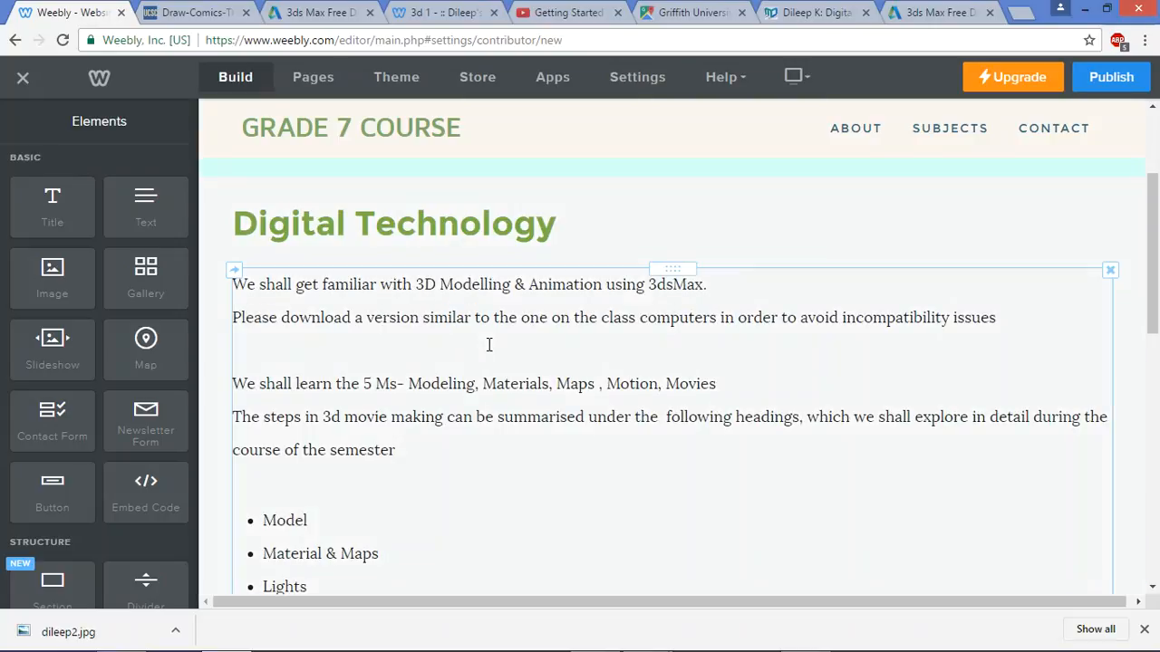
mouse_move(982, 136)
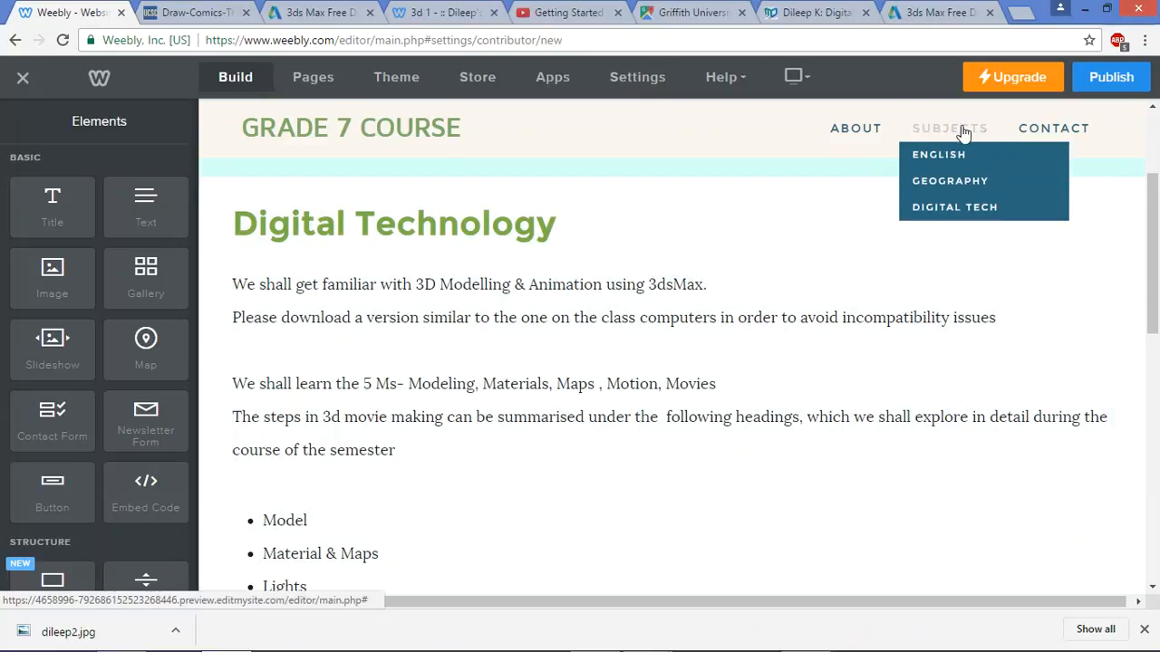
click(635, 78)
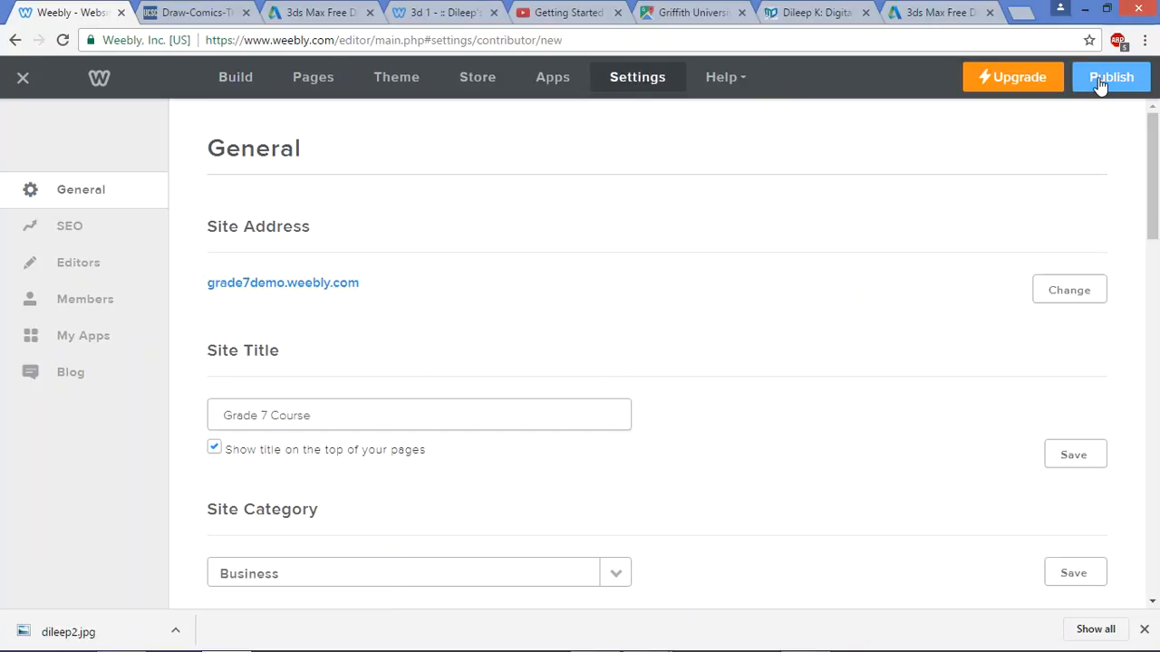
scroll(302, 325, down, 5)
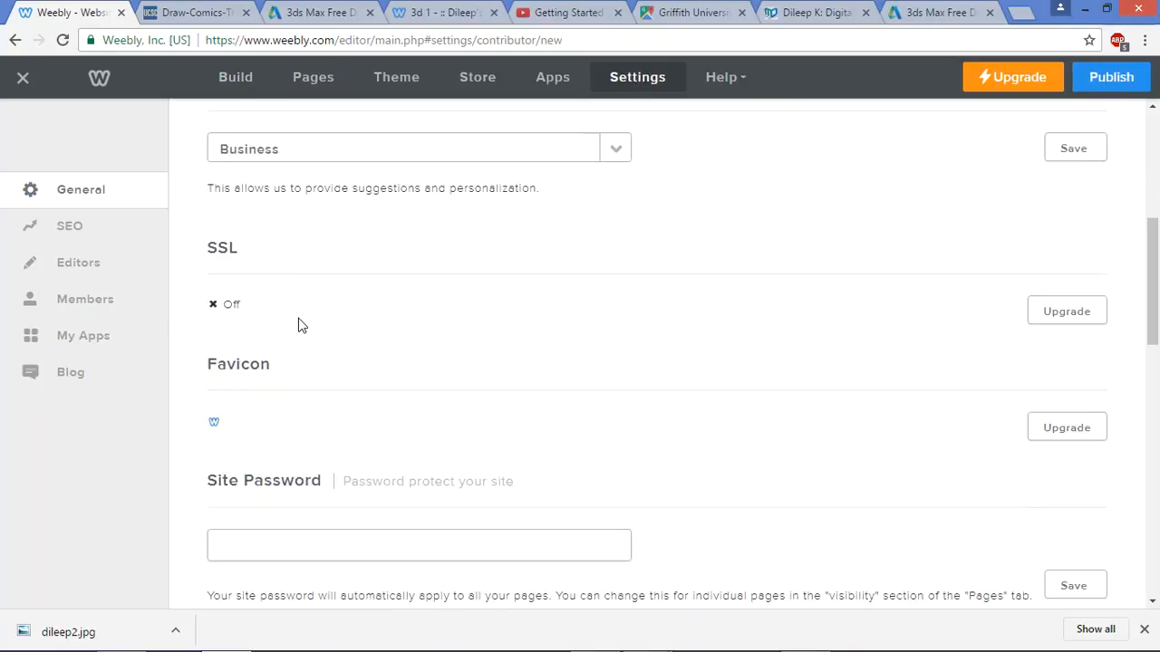
scroll(302, 324, down, 5)
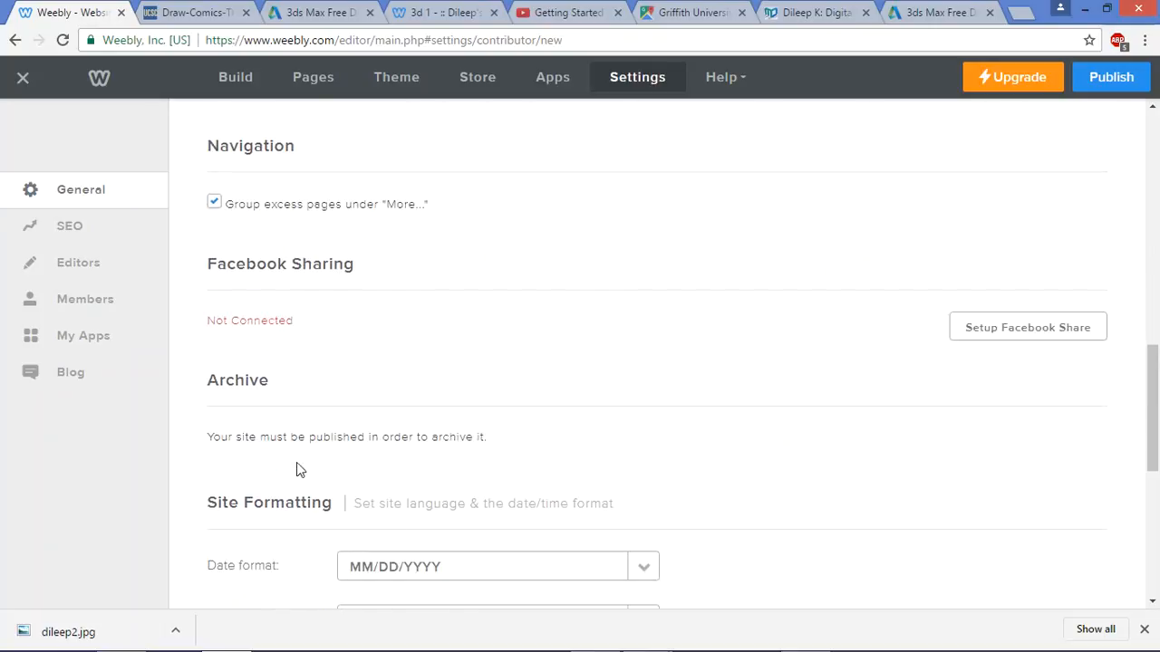
click(1118, 84)
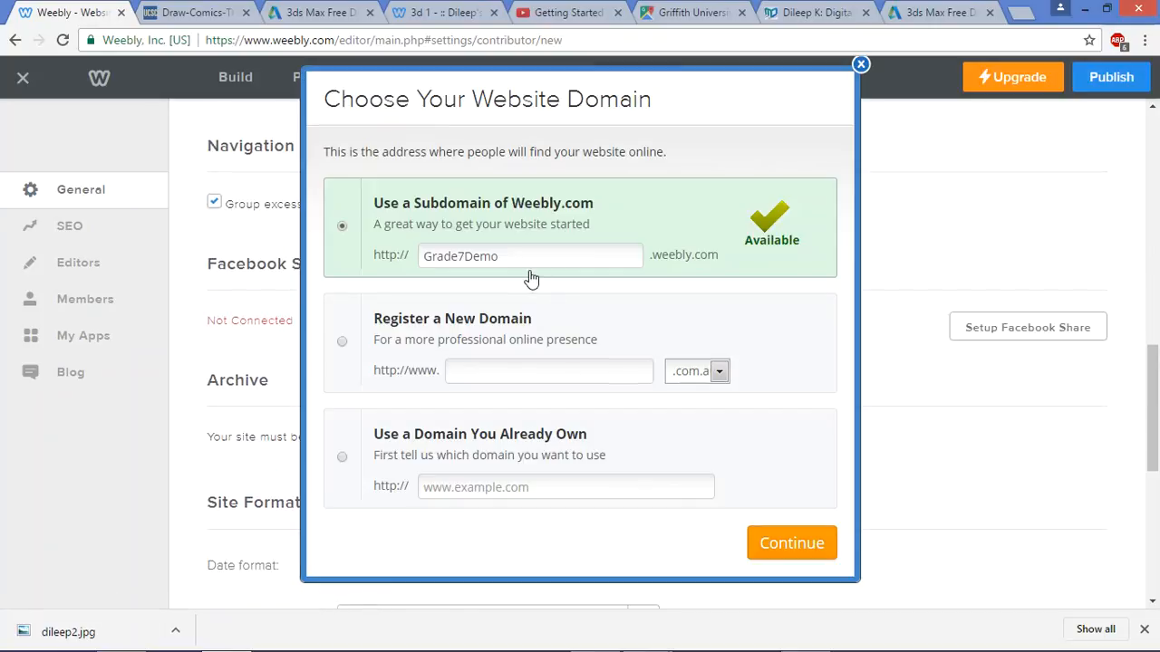
click(800, 542)
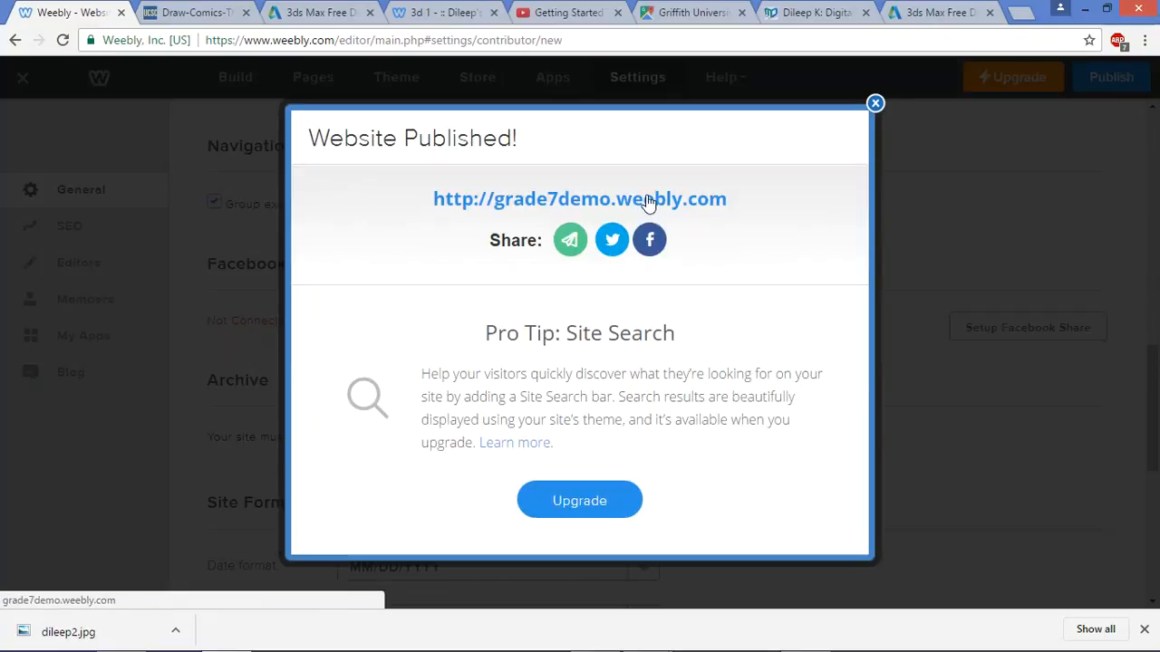
click(647, 199)
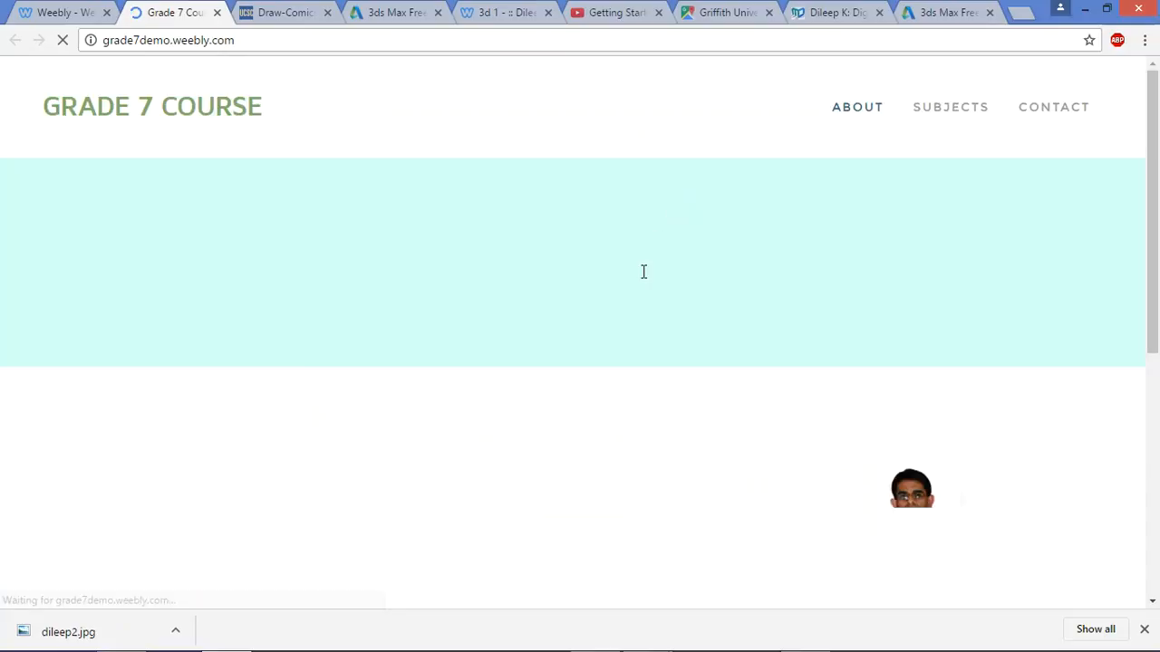
View the live English and Digital Tech pages from the SUBJECTS menu
mouse_move(956, 127)
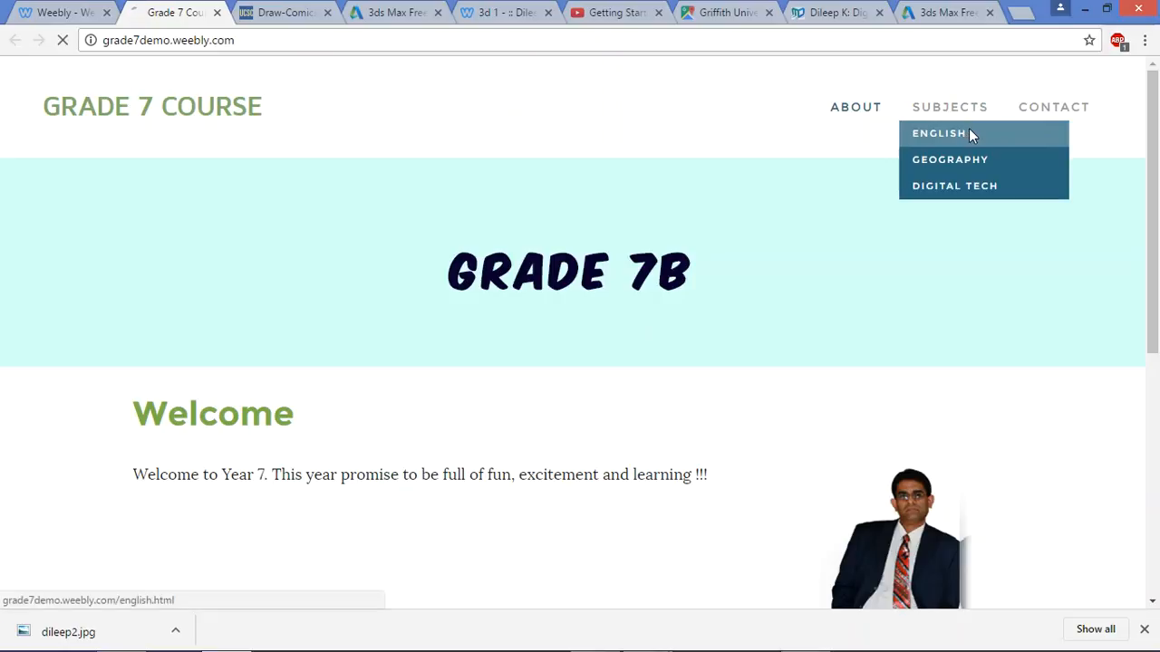
click(968, 133)
click(955, 190)
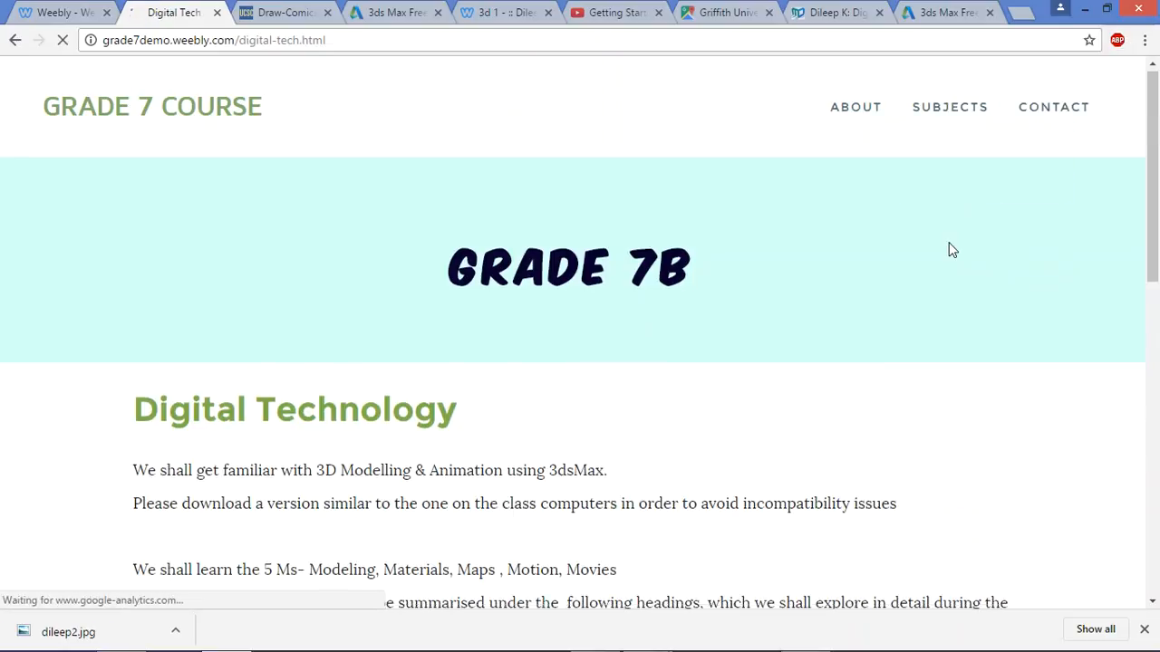
scroll(954, 245, down, 9)
scroll(951, 251, up, 5)
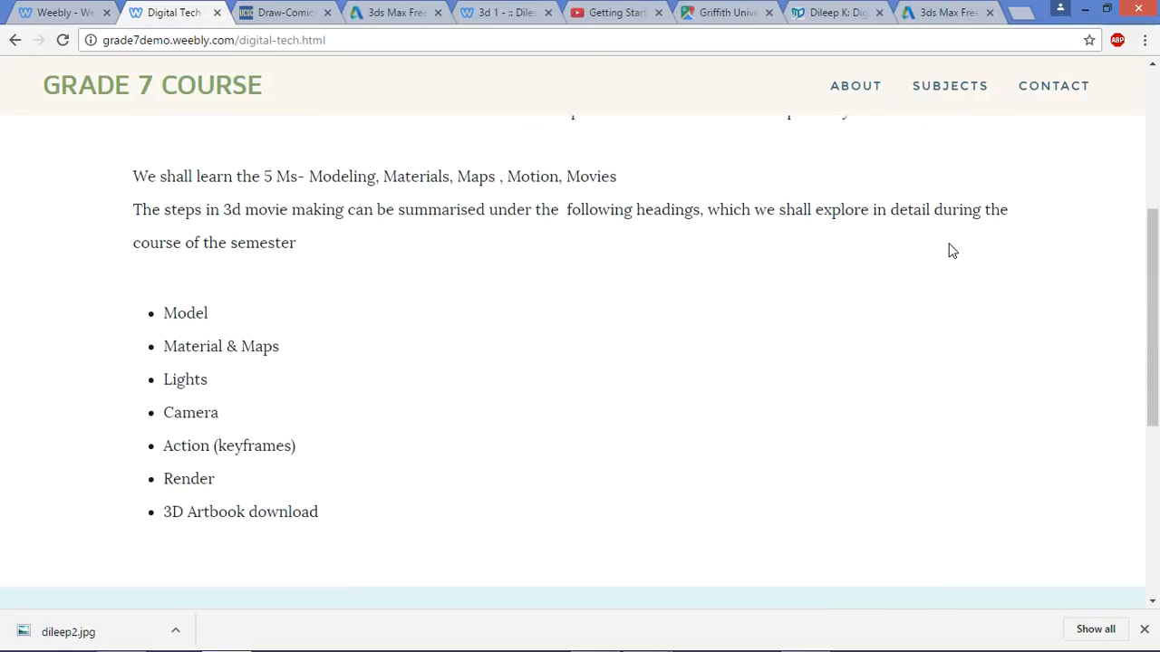
scroll(952, 251, up, 4)
Check the live Contact page, then return to the Weebly editor tab
click(1053, 107)
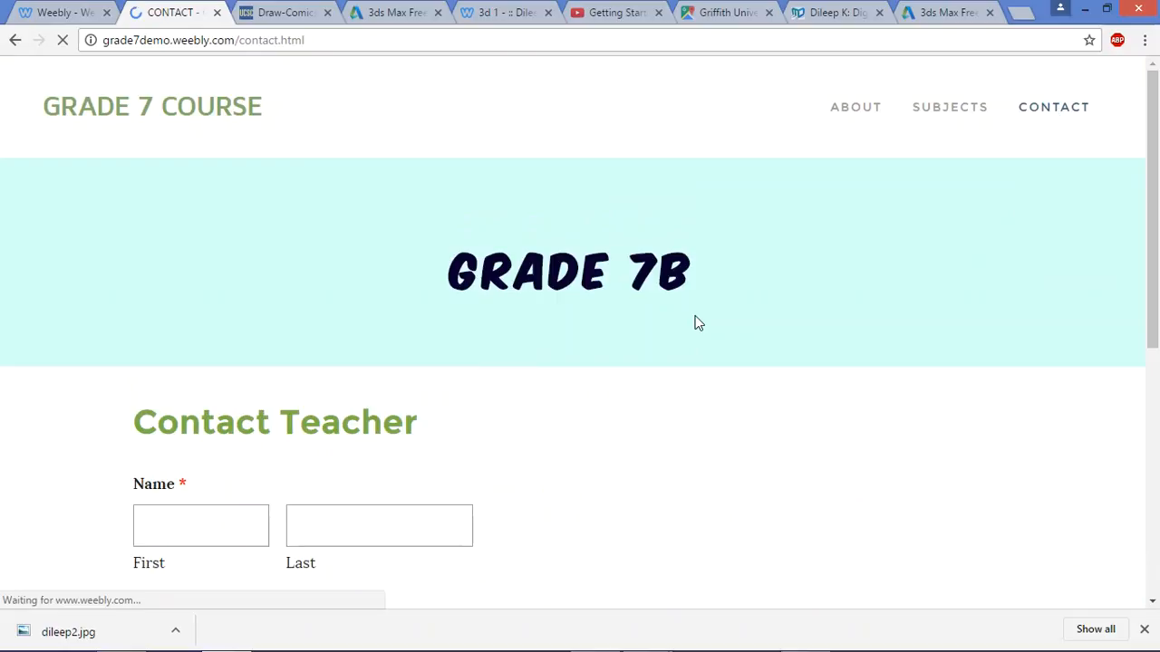
scroll(696, 319, down, 3)
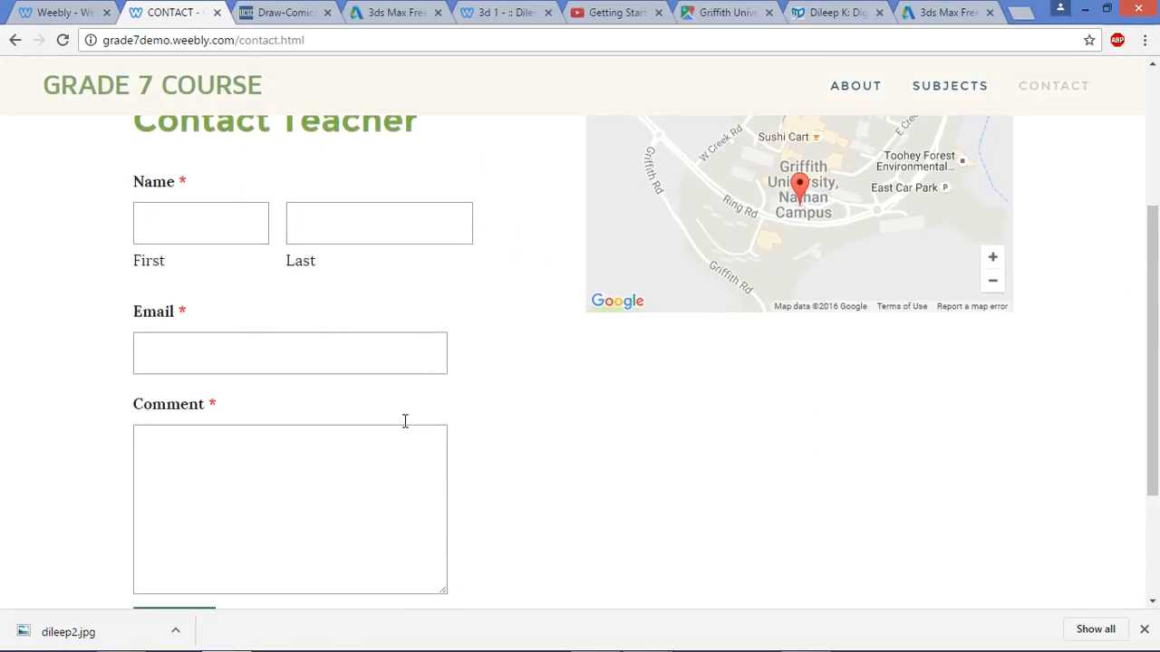
scroll(404, 426, down, 2)
scroll(404, 422, up, 5)
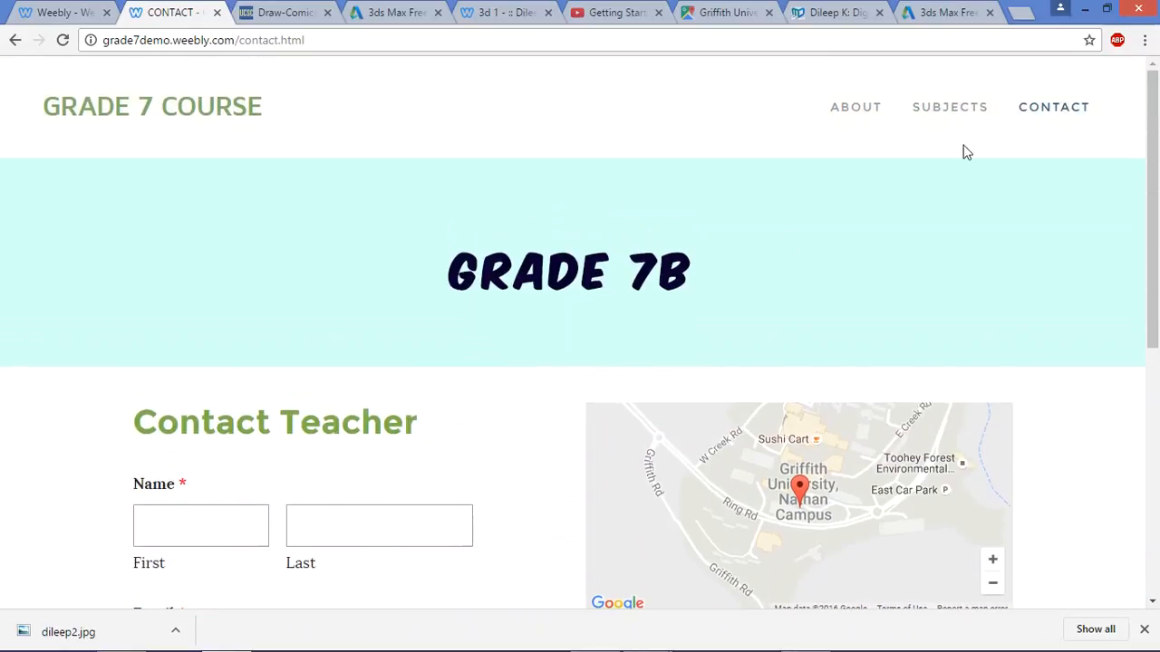
click(64, 13)
Close the Website Published message and return to the General settings
click(876, 105)
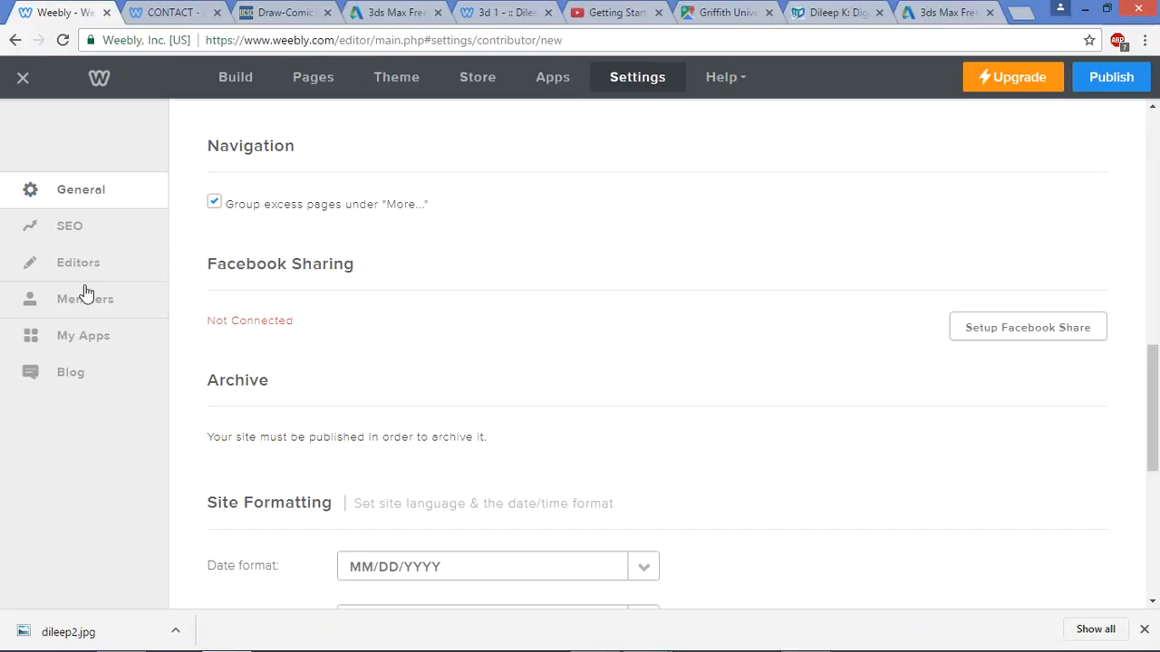
click(94, 195)
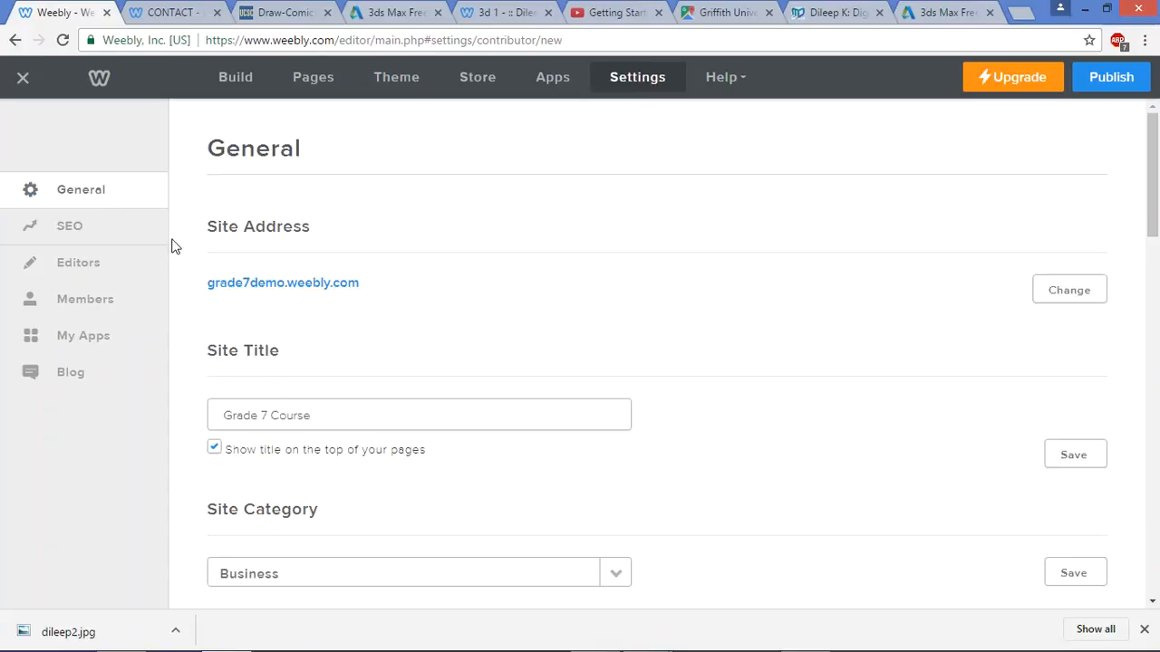
scroll(347, 465, down, 4)
scroll(290, 453, down, 5)
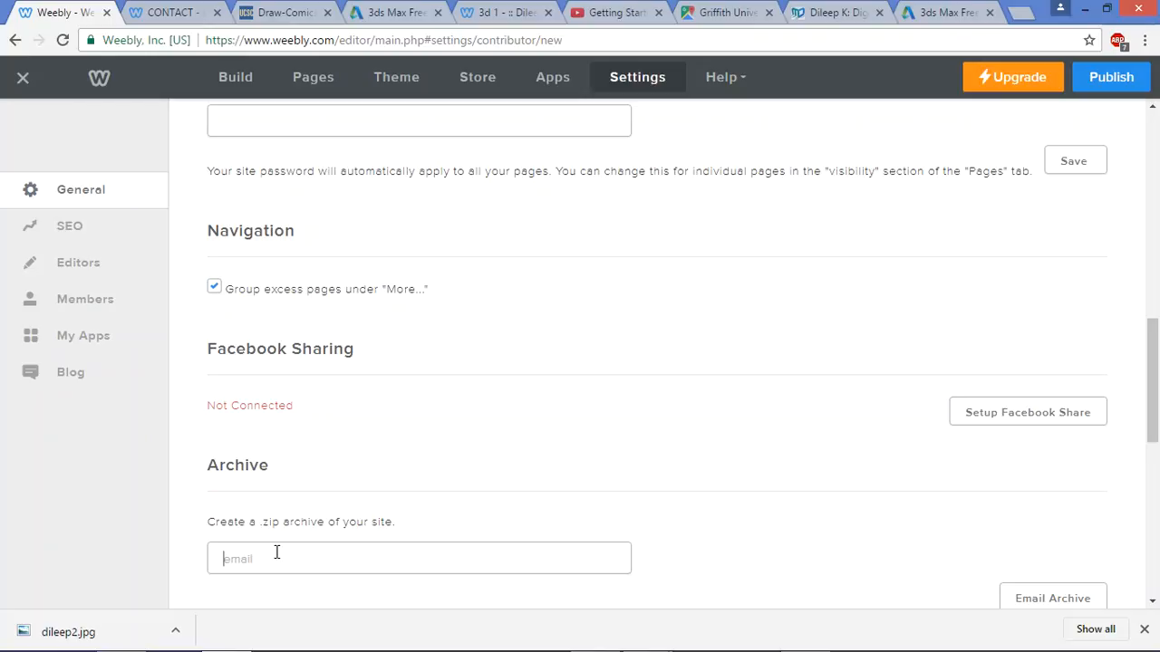
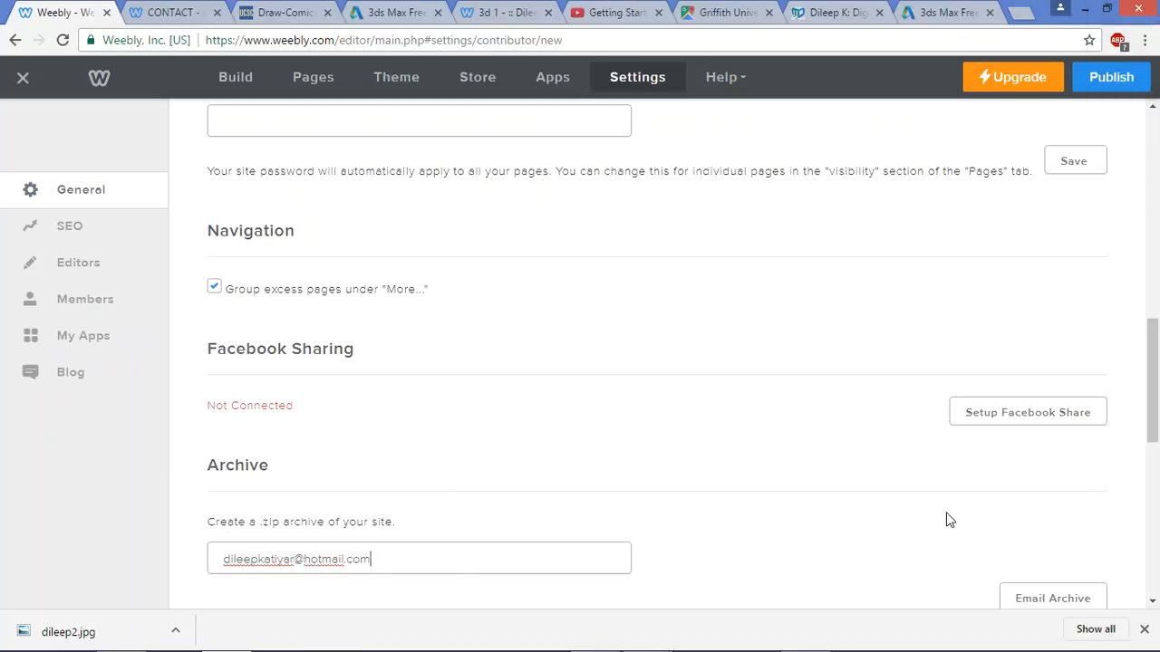
Enter an e-mail address in the Archive field and request the site's zip archive
scroll(948, 517, down, 2)
click(1008, 427)
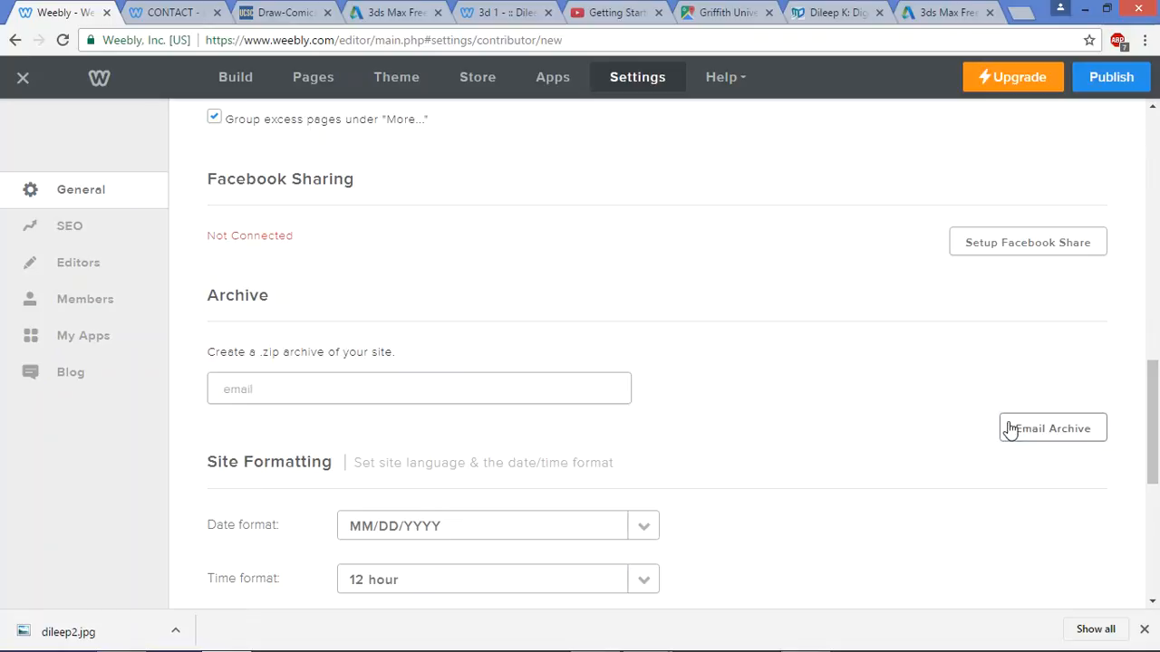
mouse_move(226, 648)
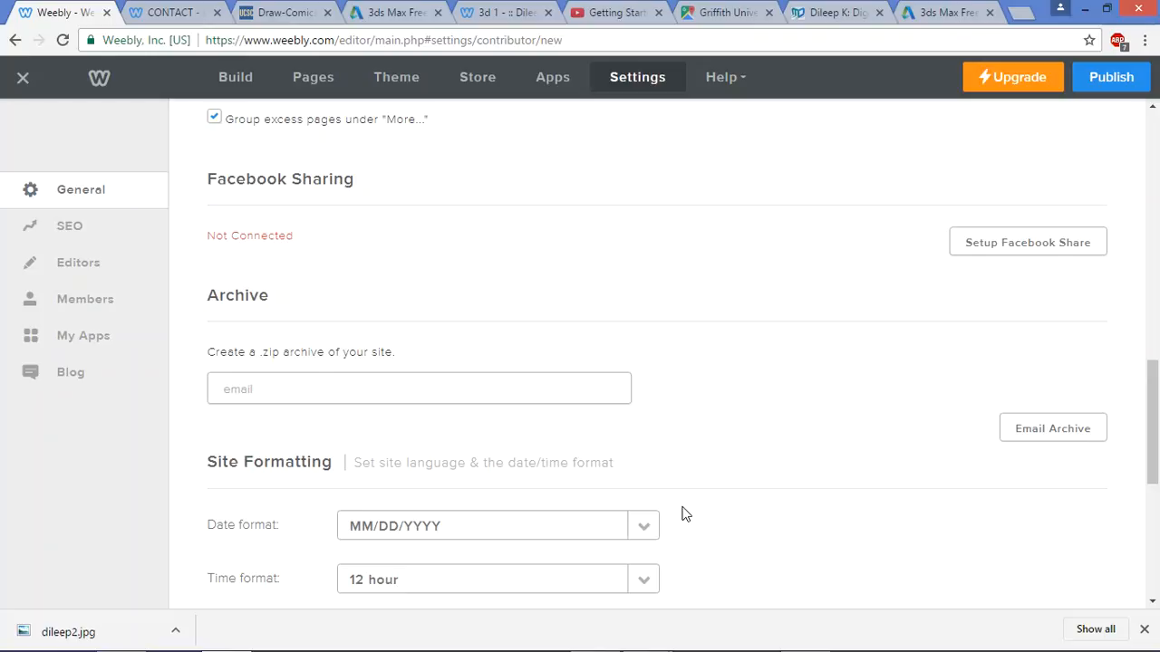
mouse_move(645, 648)
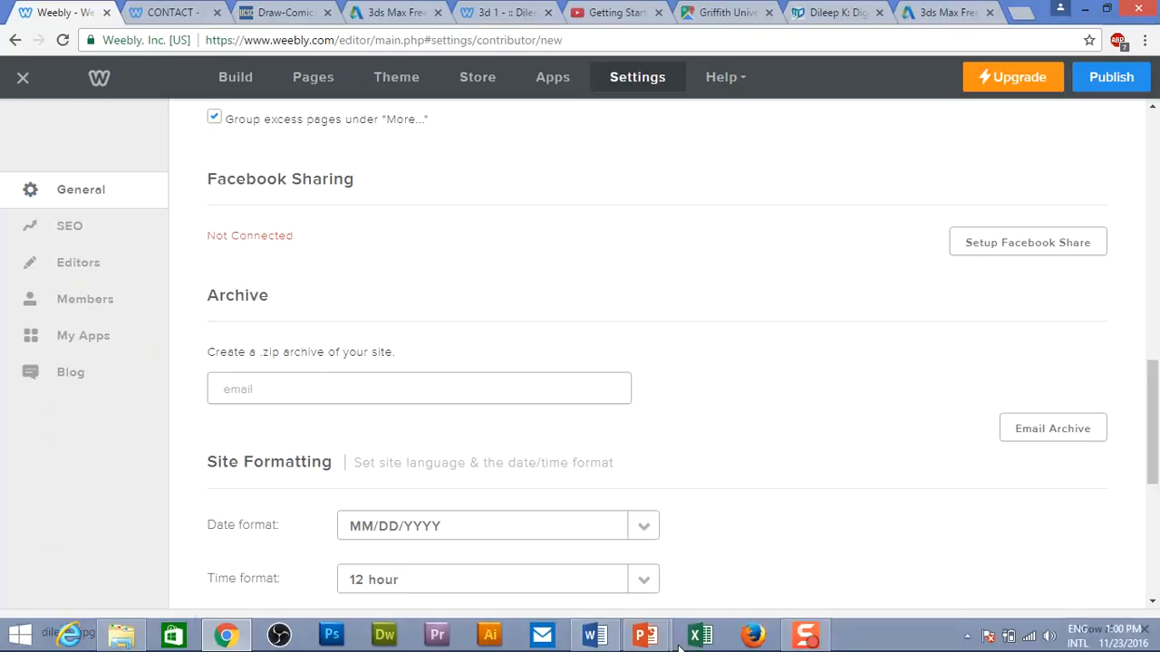